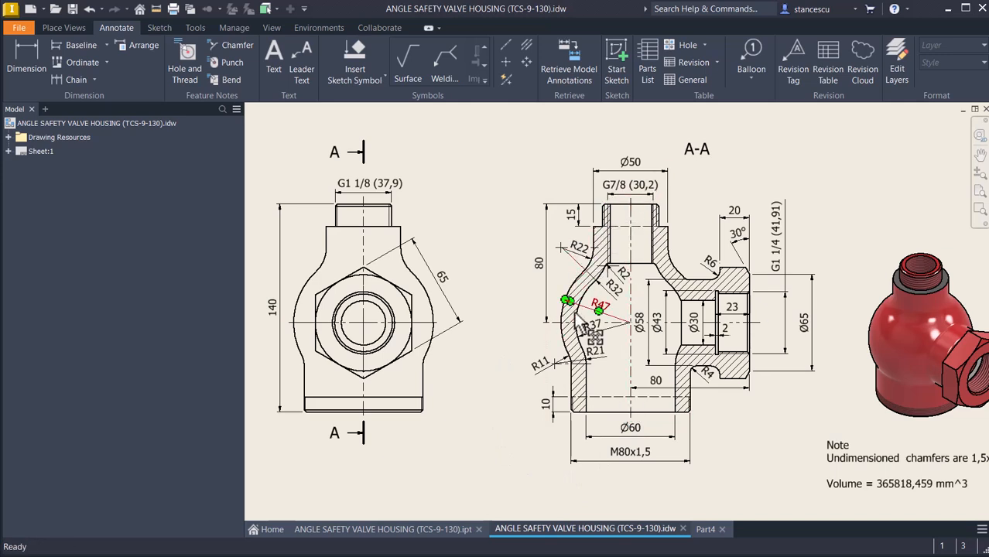
left_click(615, 324)
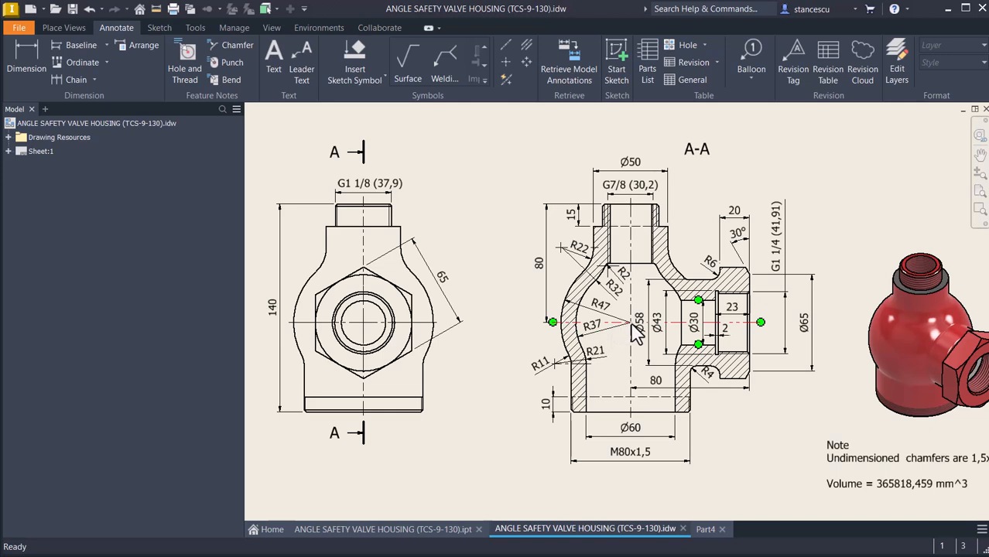
left_click(548, 267)
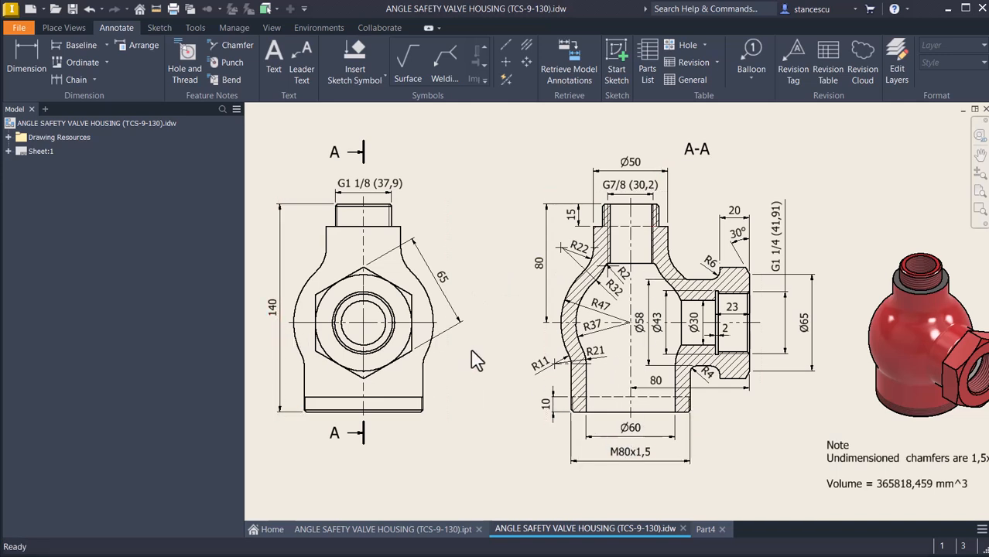
scroll(490, 178, "down", 2)
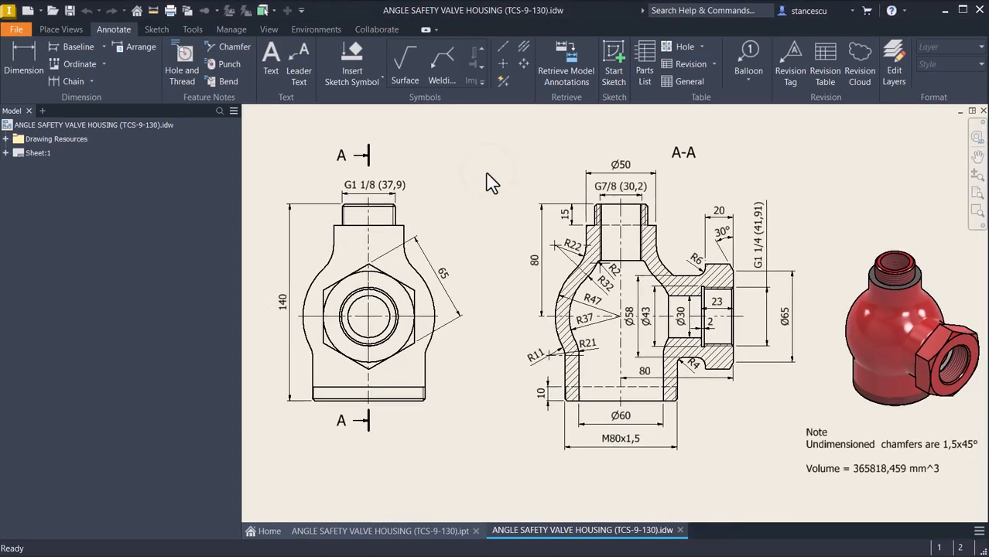
Step: Create a new metric part from the Standard (mm).ipt template and start a 2D sketch on the XY plane
left_click(26, 10)
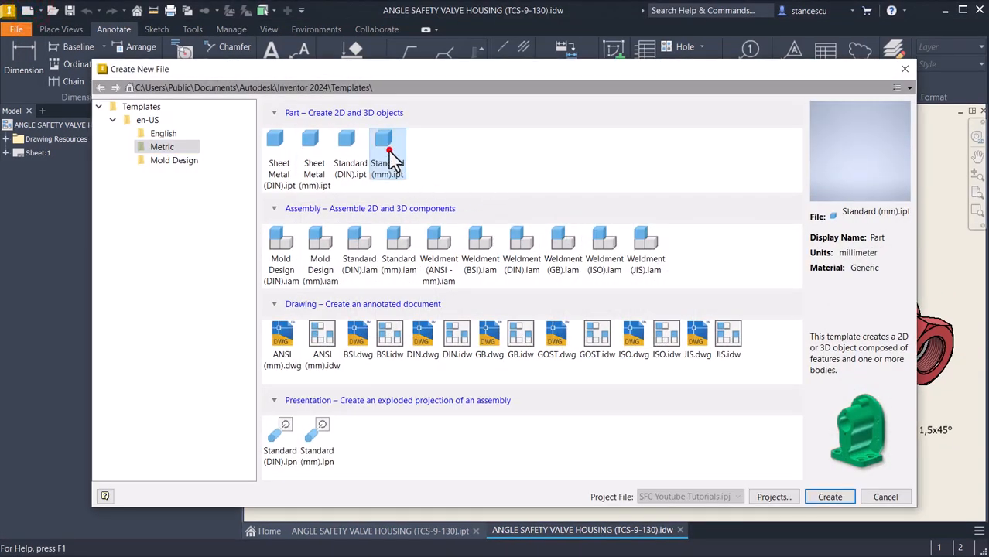
double_click(389, 152)
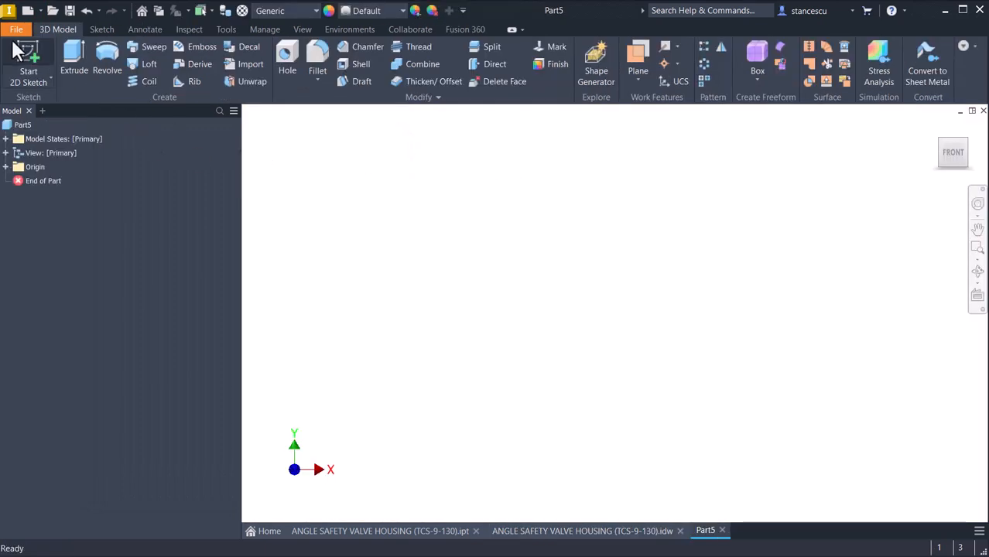
left_click(25, 57)
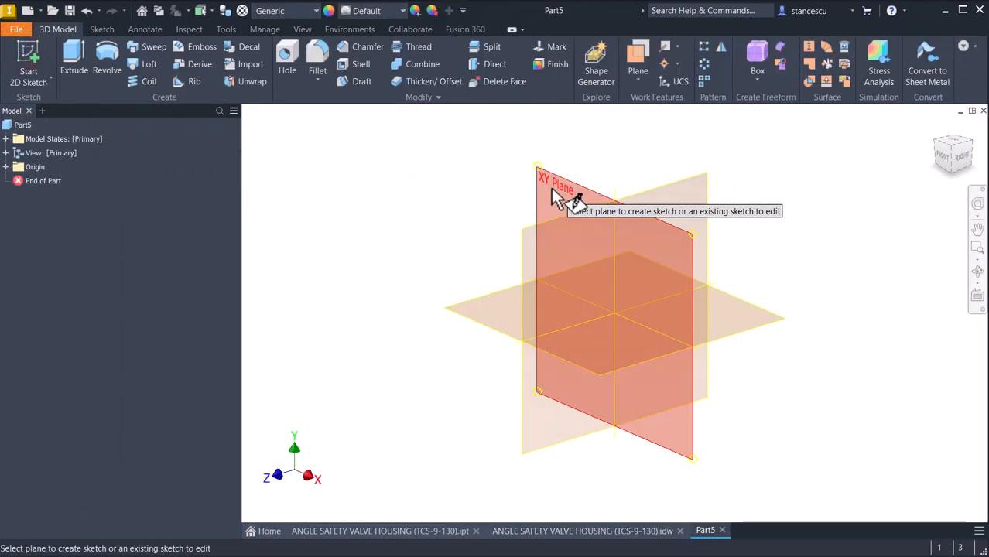
left_click(551, 188)
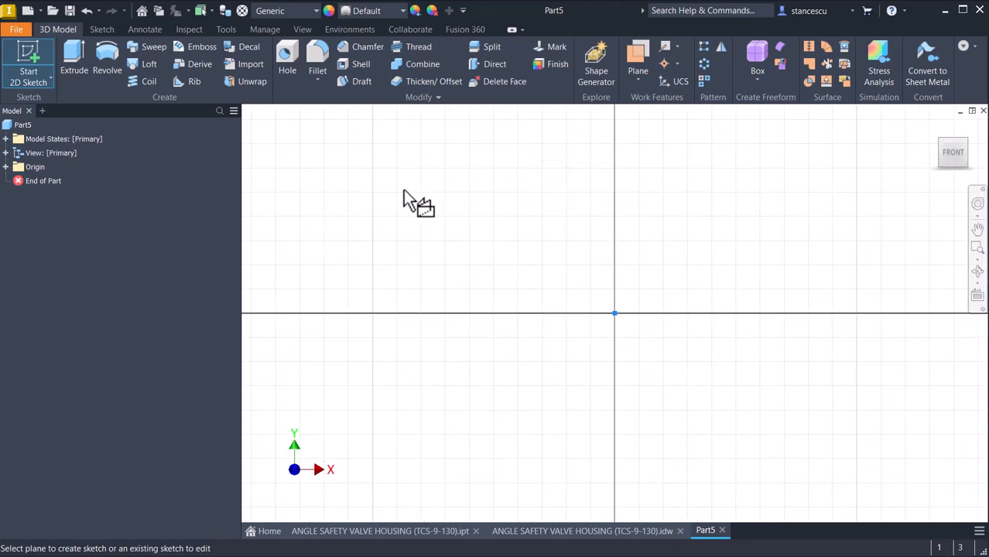
Step: Sketch a vertical line 140 mm long beside the vertical axis and move its length dimension clear of the line
left_click(73, 54)
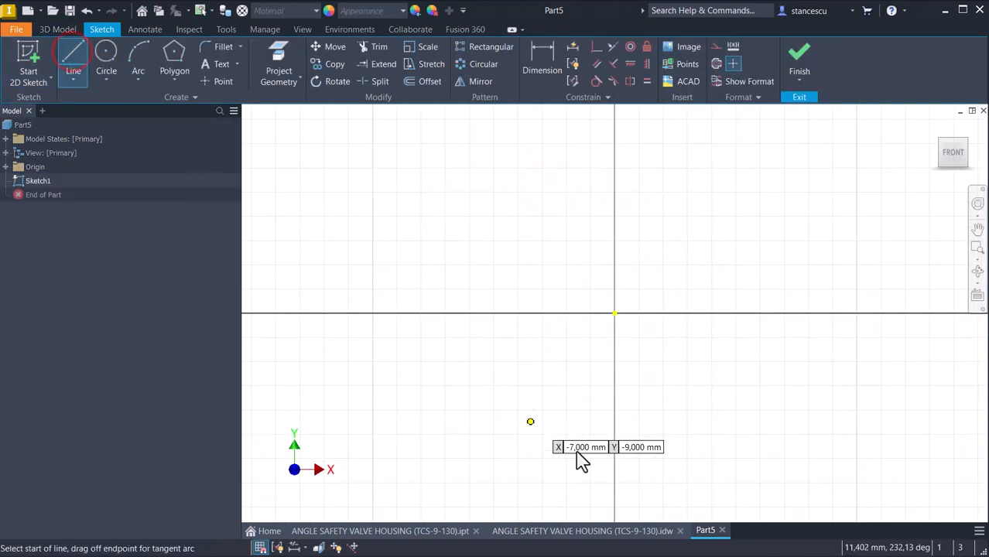
left_click(675, 469)
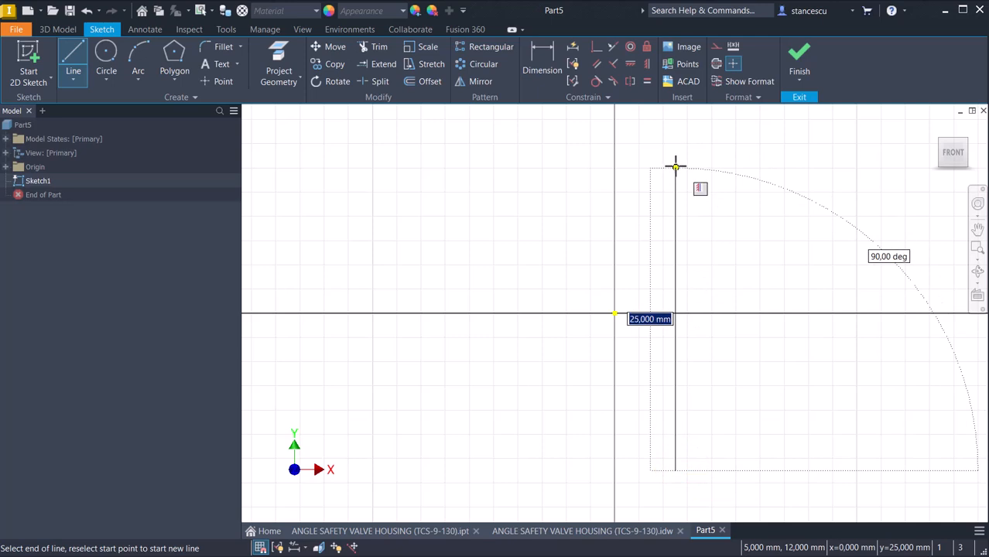
type("140")
key("Return")
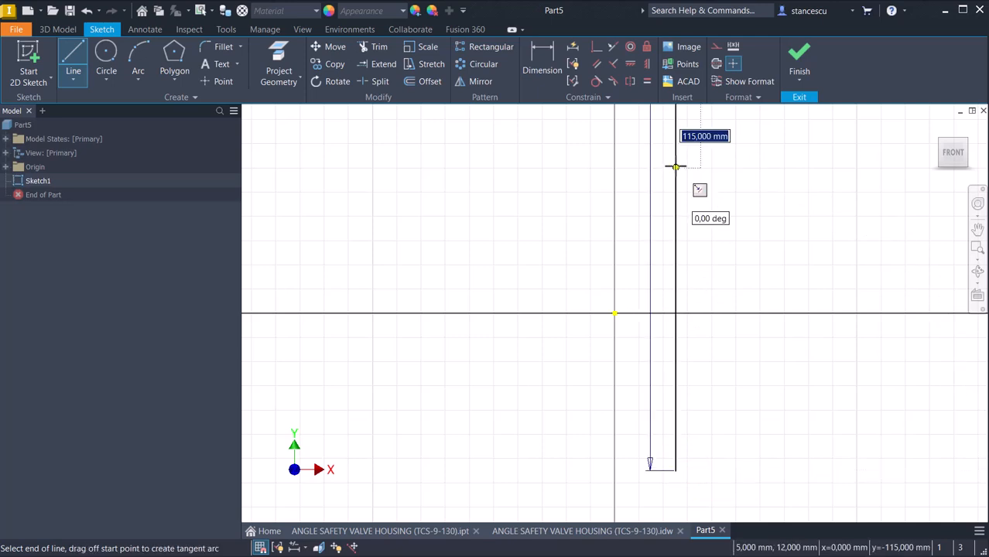
middle_click(675, 166)
middle_click(676, 167)
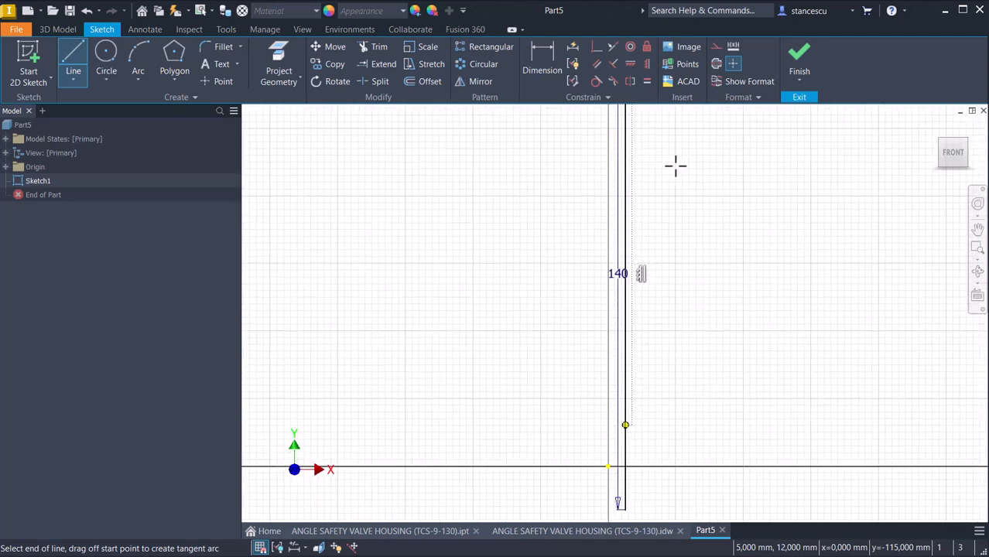
key("Escape")
left_click_drag(616, 329, 675, 331)
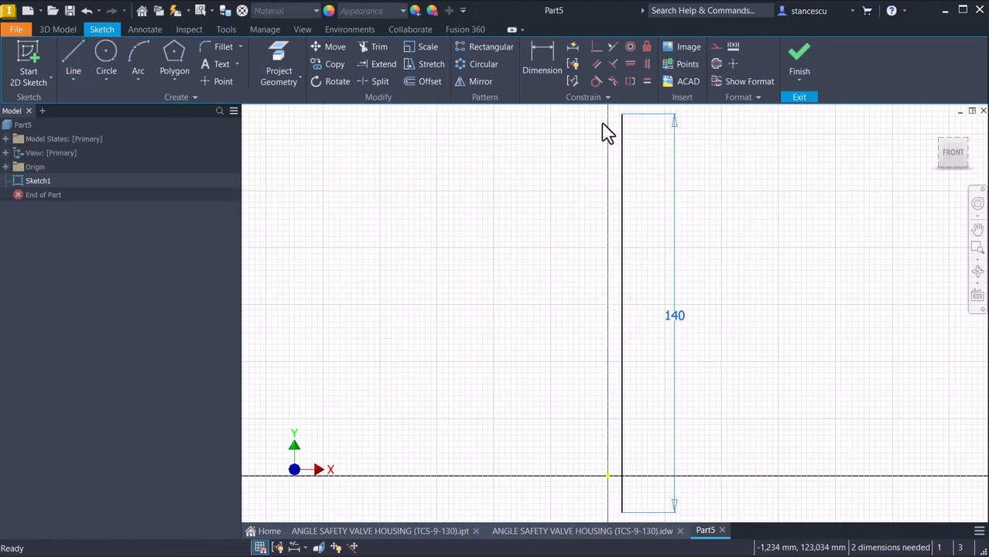
Step: Dimension the vertical distance from the line's upper endpoint to the sketch origin as 80 mm
left_click(548, 45)
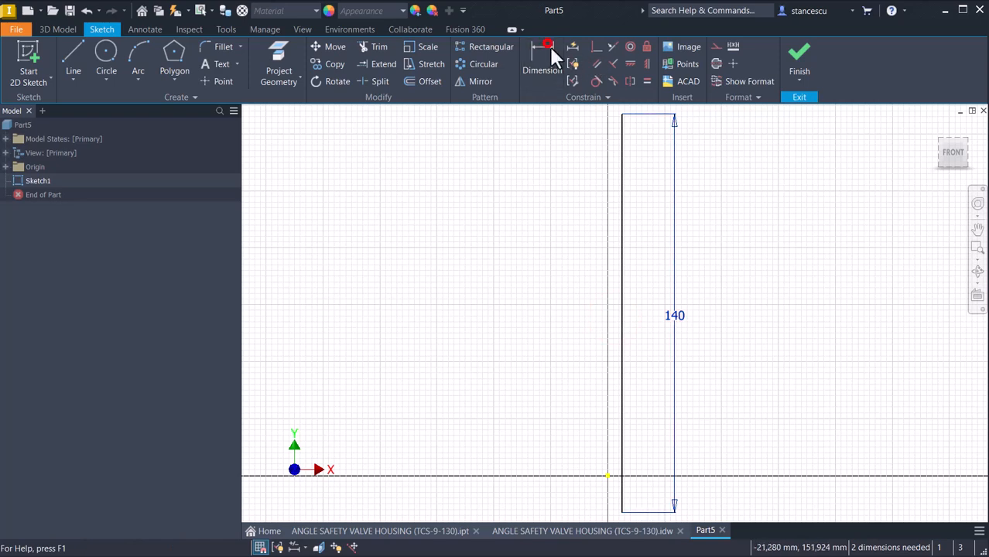
left_click(619, 115)
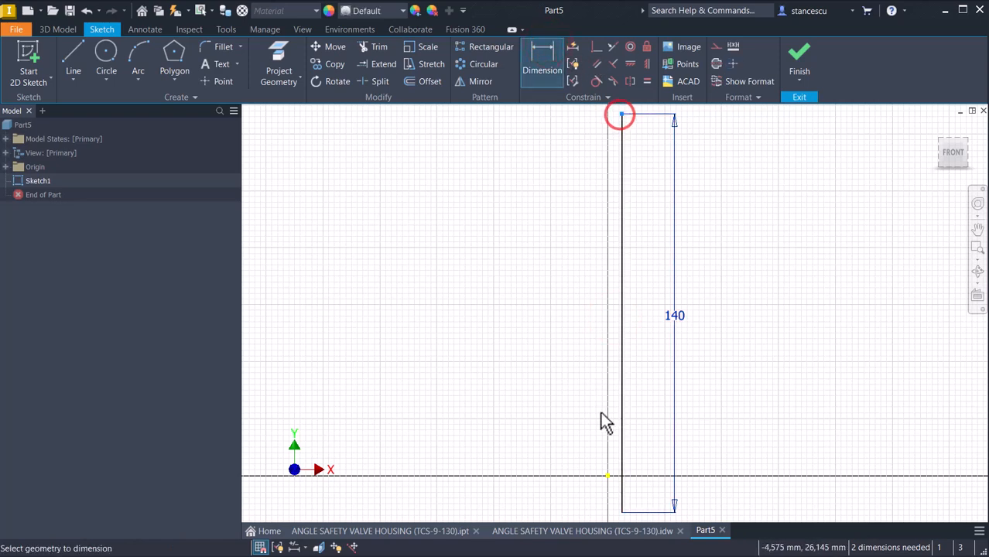
left_click(609, 475)
left_click(641, 334)
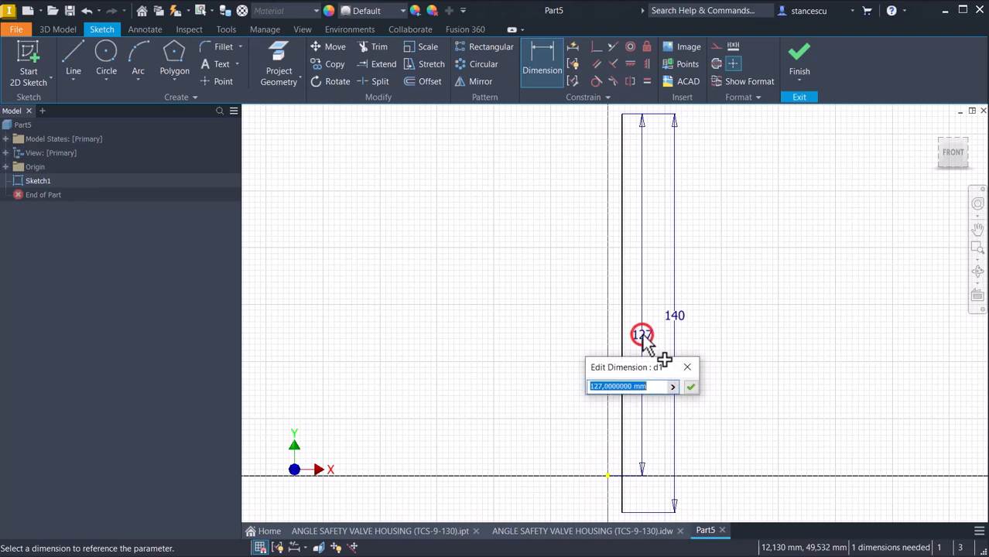
type("80")
key("Return")
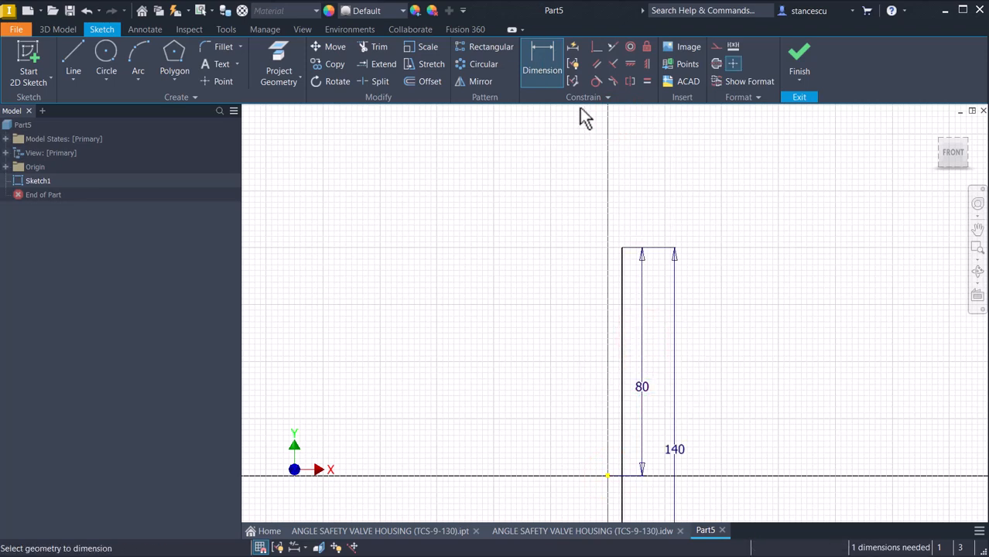
Step: Constrain the vertical line coincident with the sketch origin
left_click(593, 48)
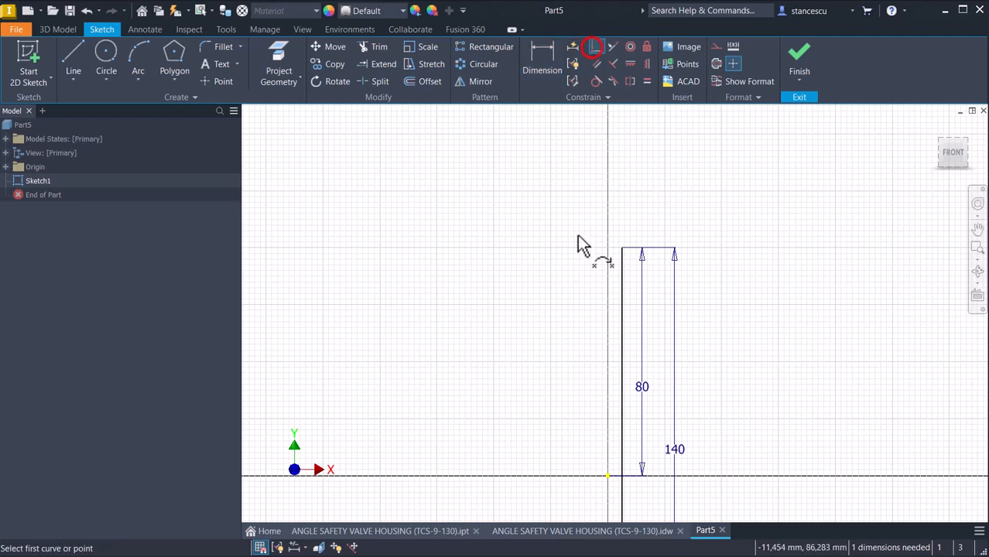
left_click(620, 328)
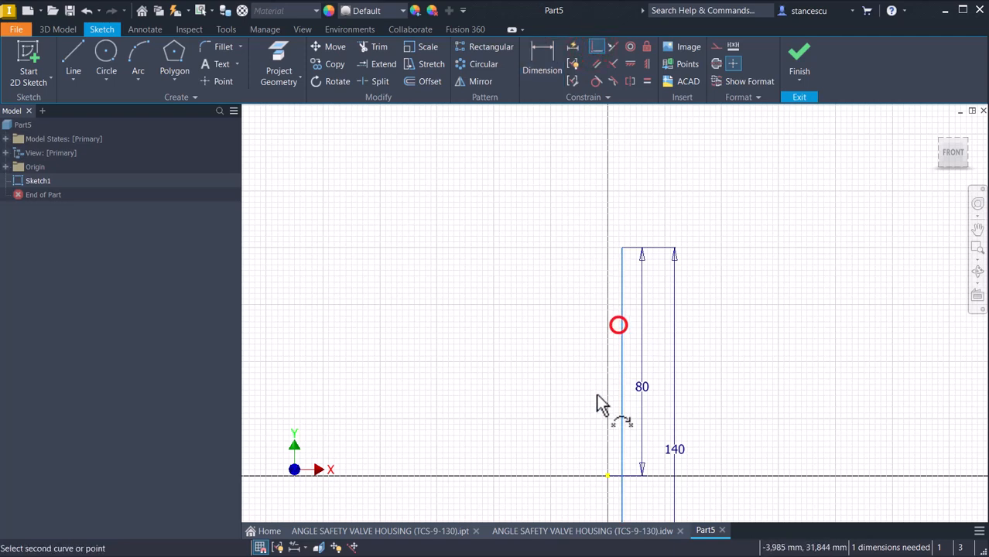
left_click(607, 475)
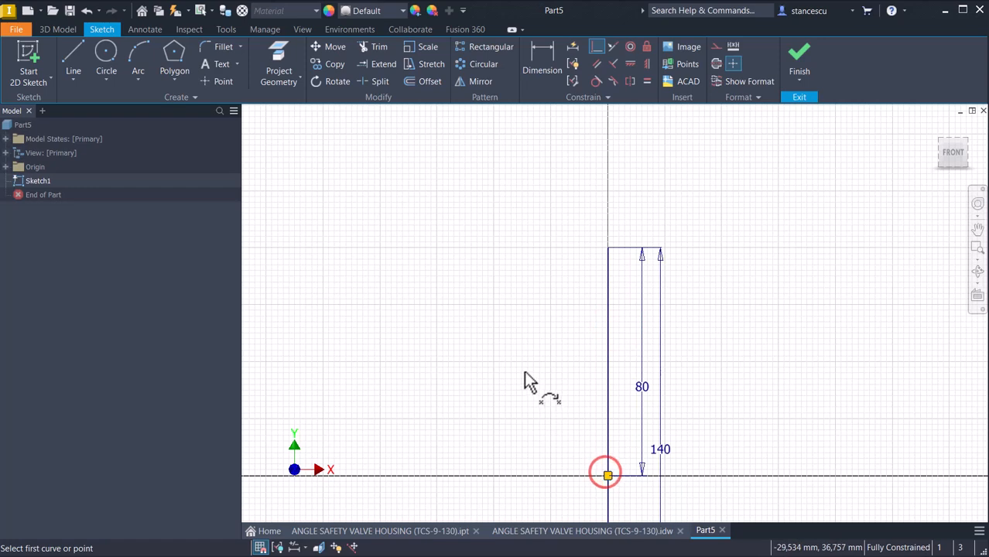
key("Escape")
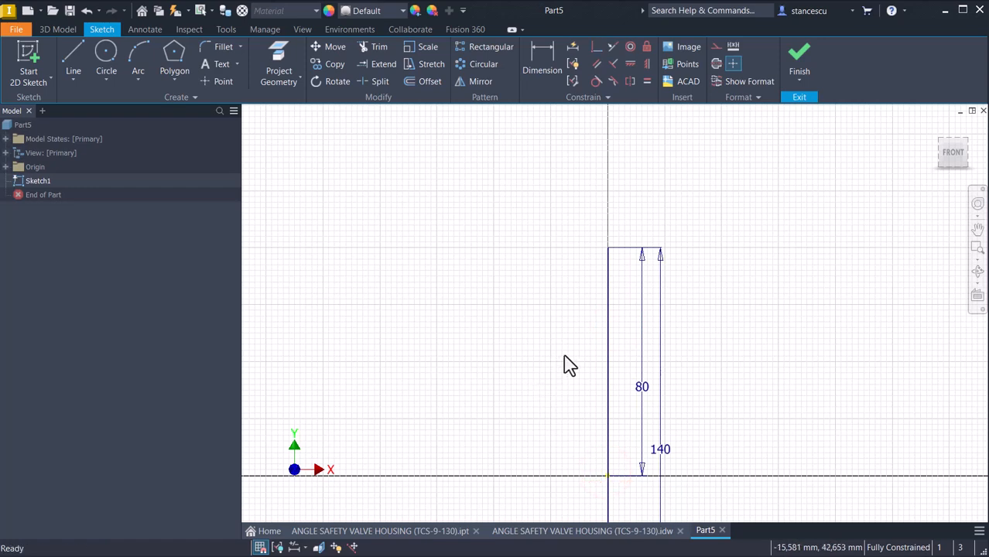
Step: Convert the 140 mm vertical line to a centerline
left_click(607, 336)
left_click(715, 63)
left_click(712, 216)
middle_click_drag(758, 343, 739, 215)
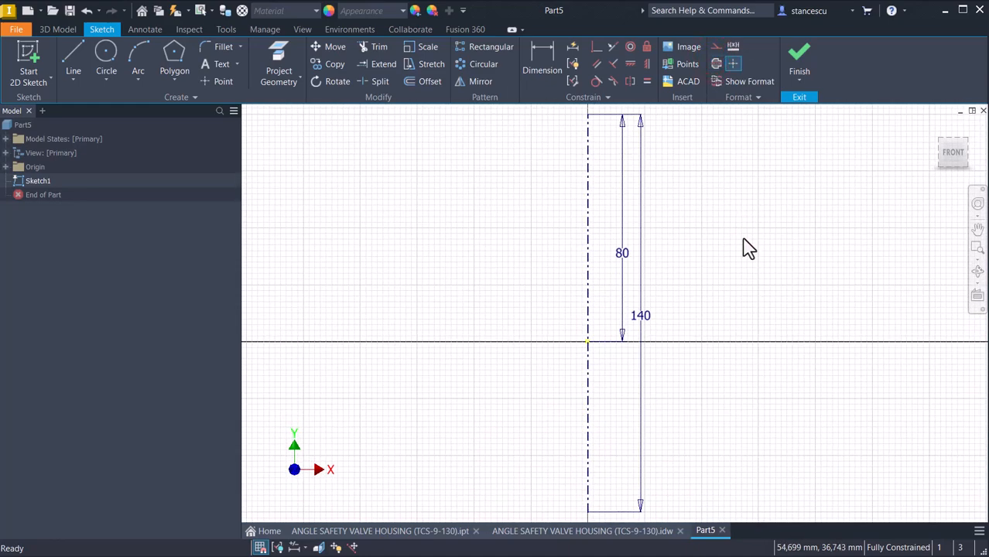
Step: Sketch the stepped neck leftward and down from the centerline's upper end, with segments about 18, 6, 5 and 17 mm long
left_click(73, 51)
left_click(587, 115)
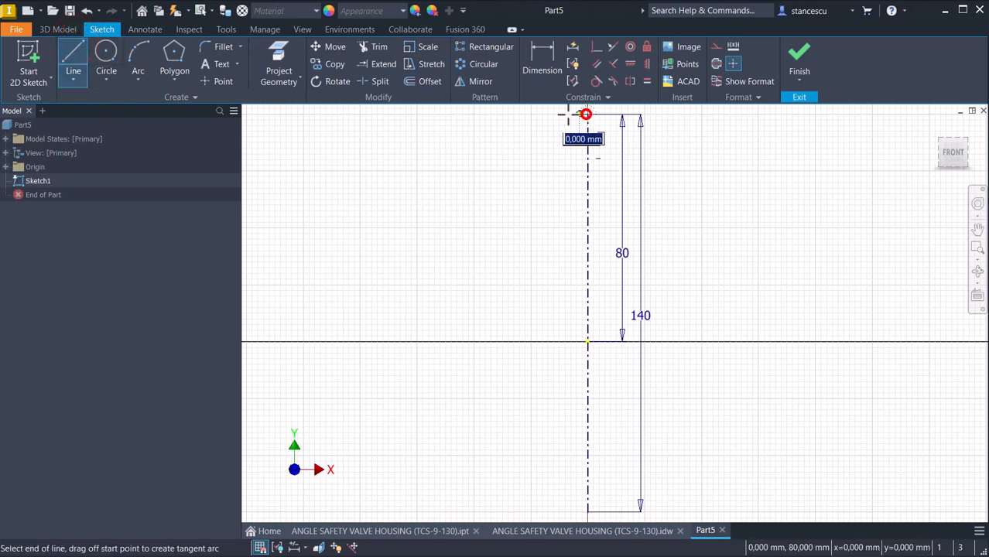
left_click(537, 114)
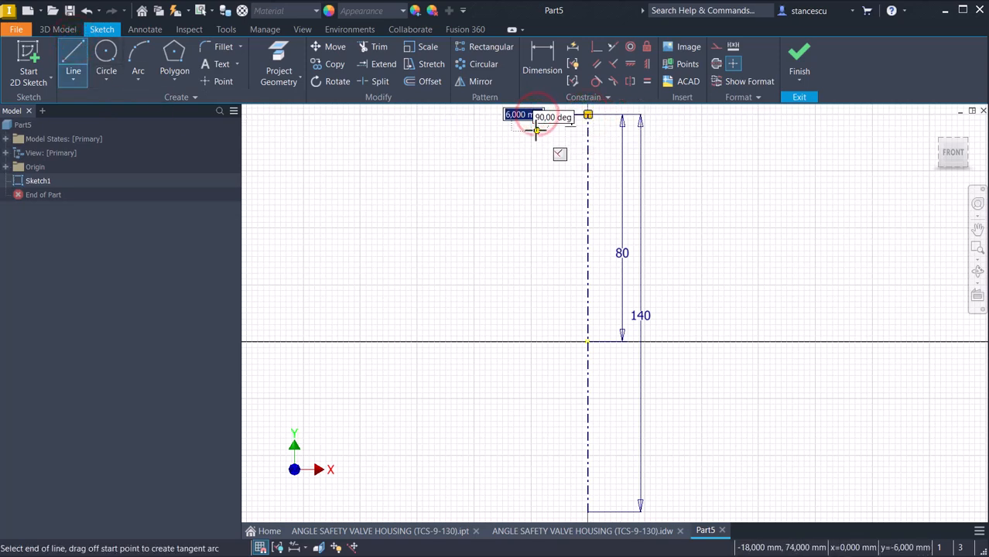
left_click(522, 132)
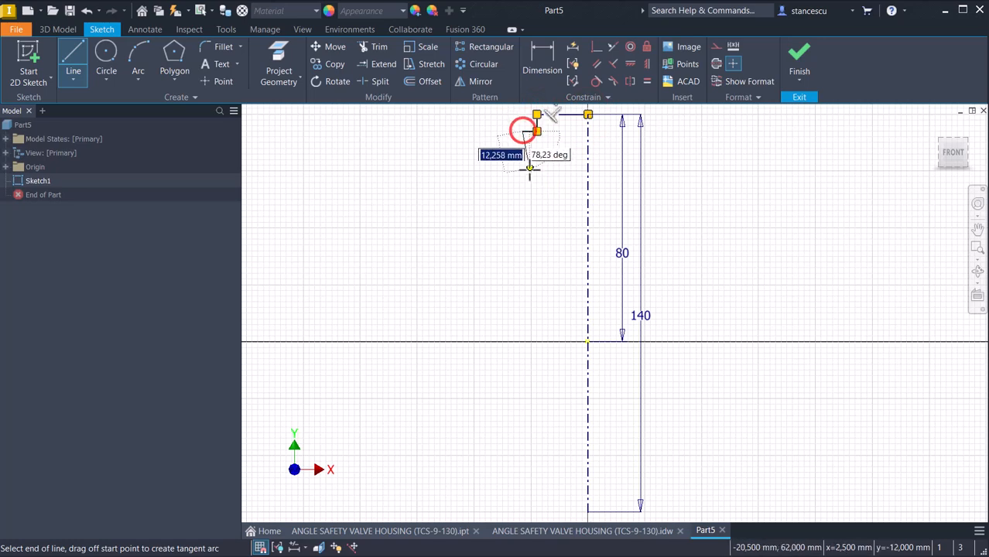
left_click(522, 180)
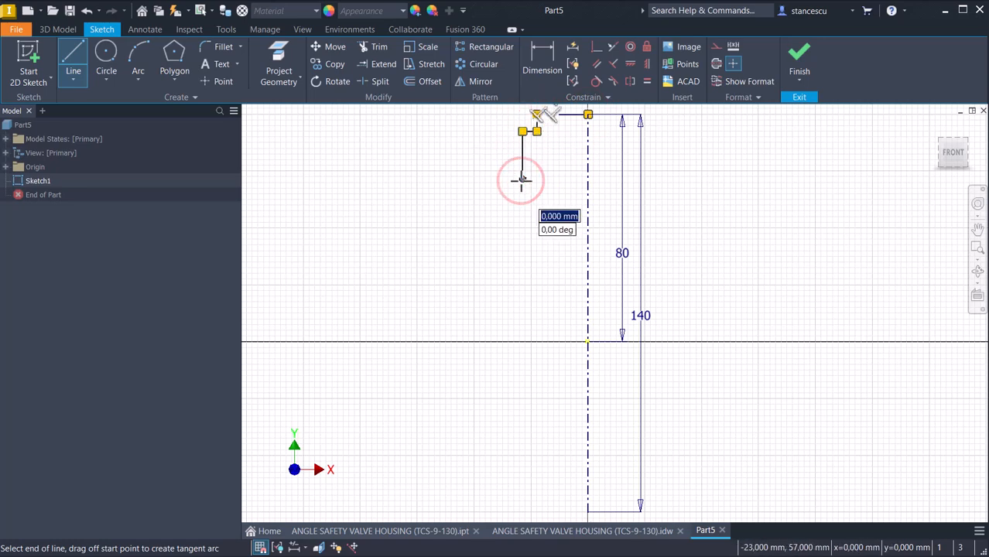
Step: Continue the profile with three connected tangent arcs for the bulging body, a vertical line down and a horizontal base line ending at the centerline's lower end
left_click_drag(522, 179, 511, 211)
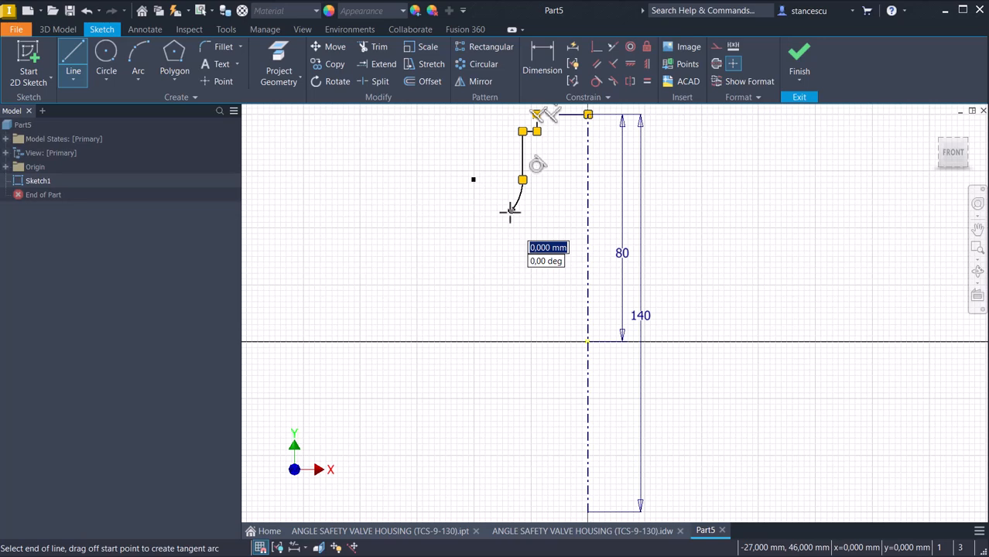
left_click_drag(509, 212, 491, 443)
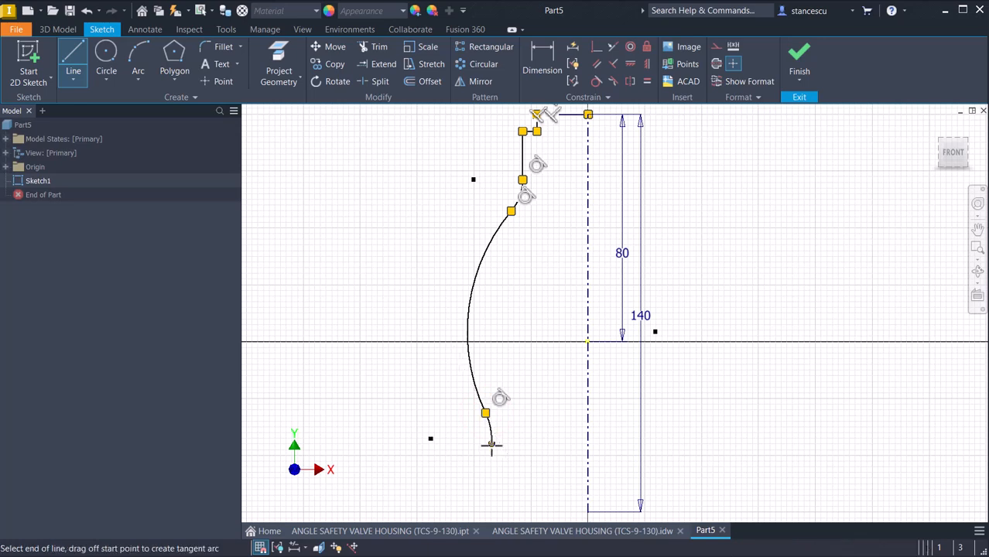
left_click(491, 512)
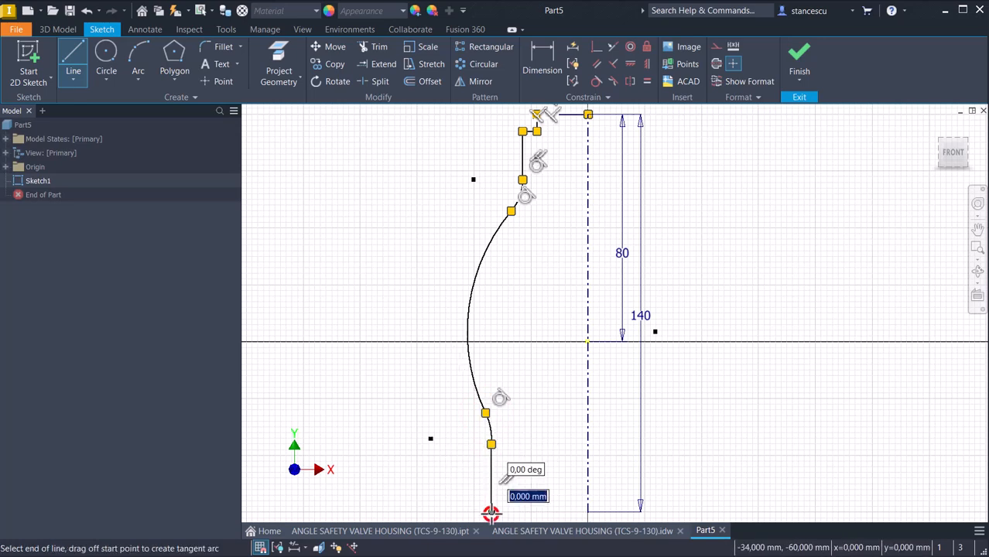
left_click(588, 511)
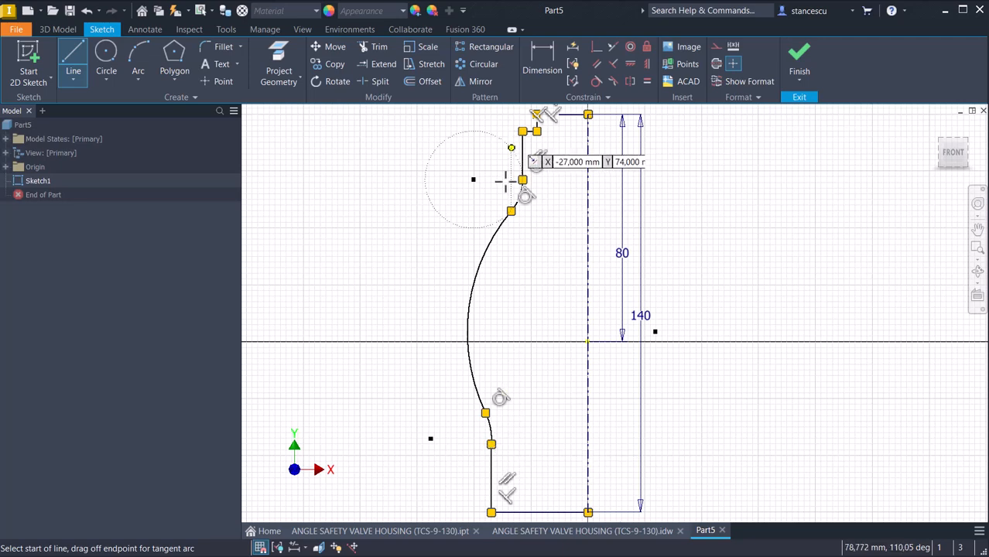
Step: Make the small lower arc tangent to the vertical line beneath it
left_click(598, 81)
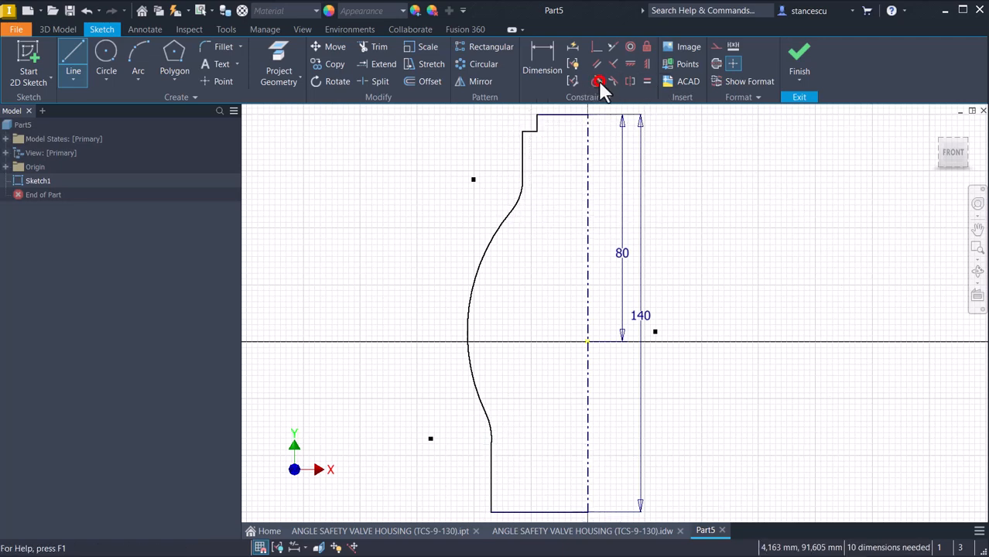
left_click(490, 428)
left_click(490, 458)
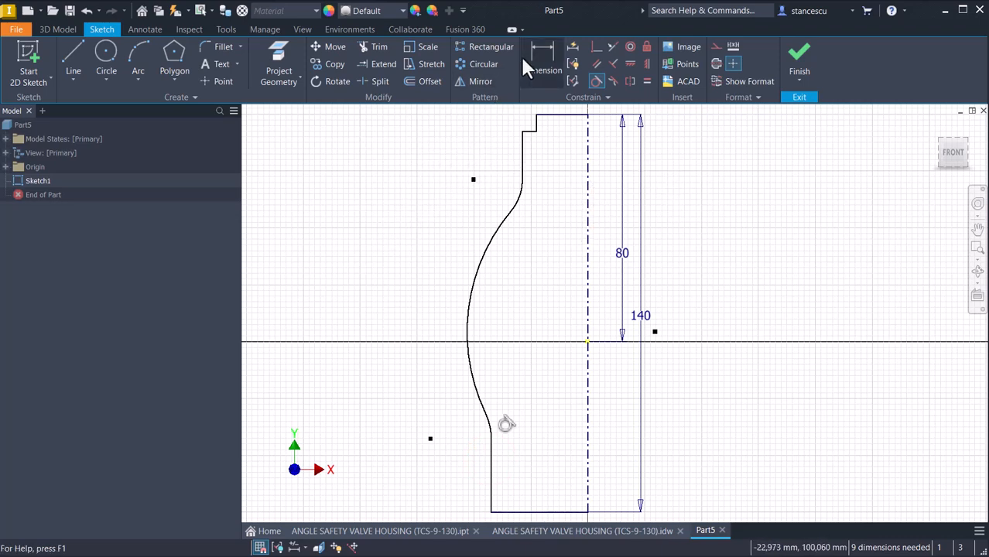
Step: Dimension the top neck's vertical edge to the centerline as a diameter of 30,2 mm
left_click(544, 52)
scroll(561, 191, "down", 3)
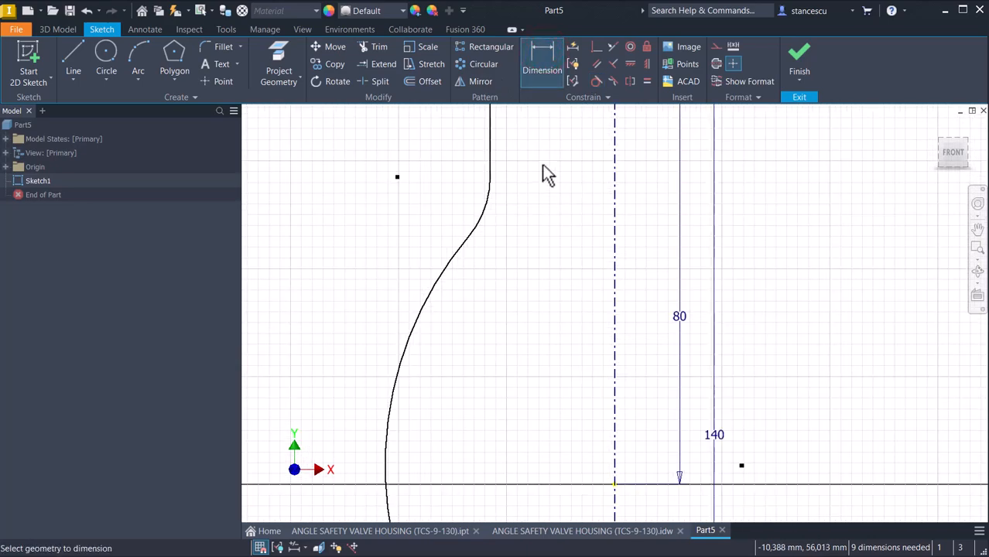
scroll(545, 172, "up", 5)
middle_click_drag(552, 170, 536, 297)
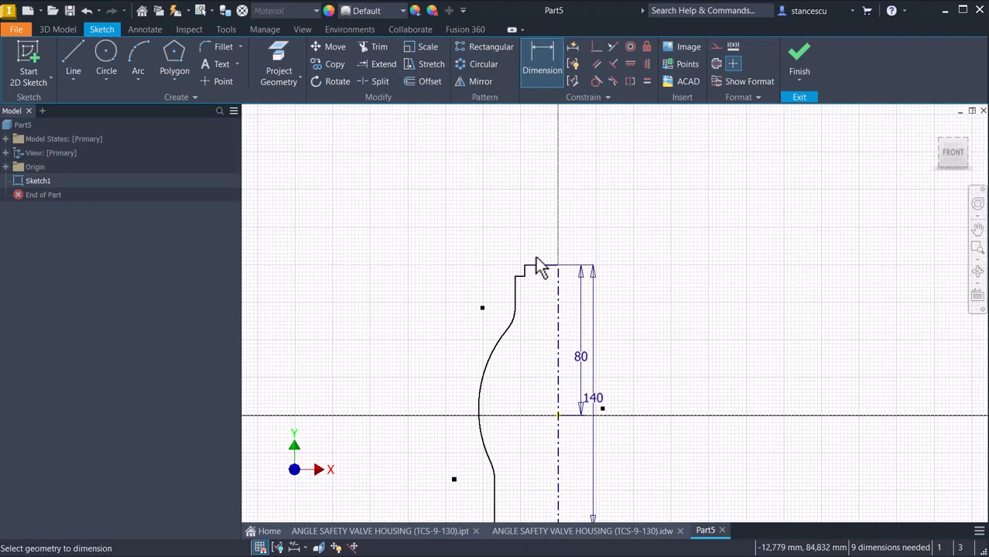
scroll(535, 258, "down", 3)
left_click(516, 280)
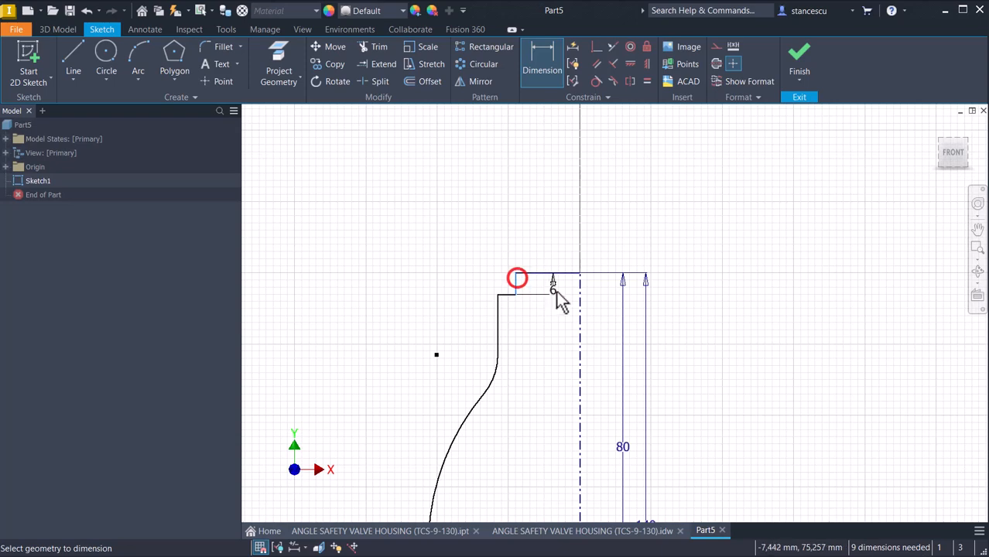
left_click(580, 297)
left_click(572, 226)
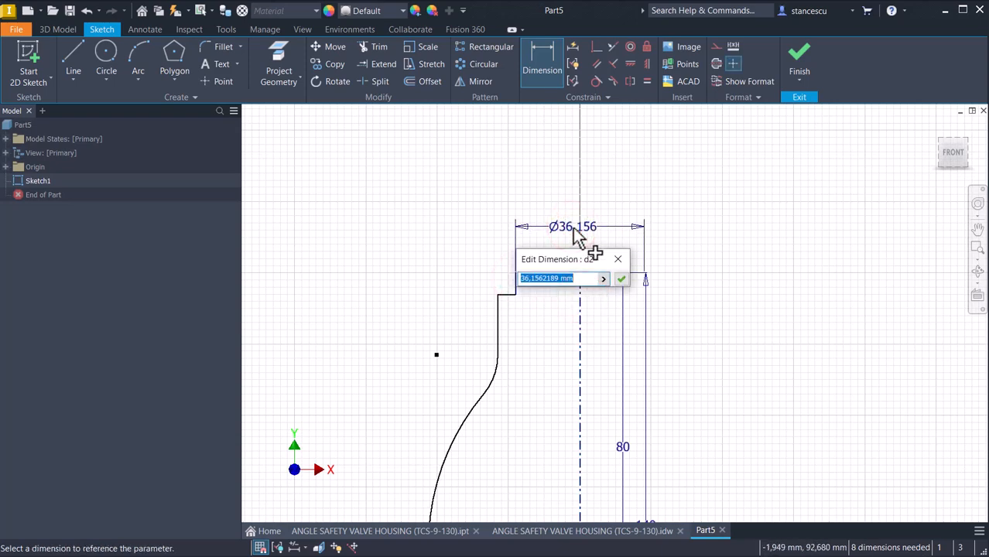
type("30")
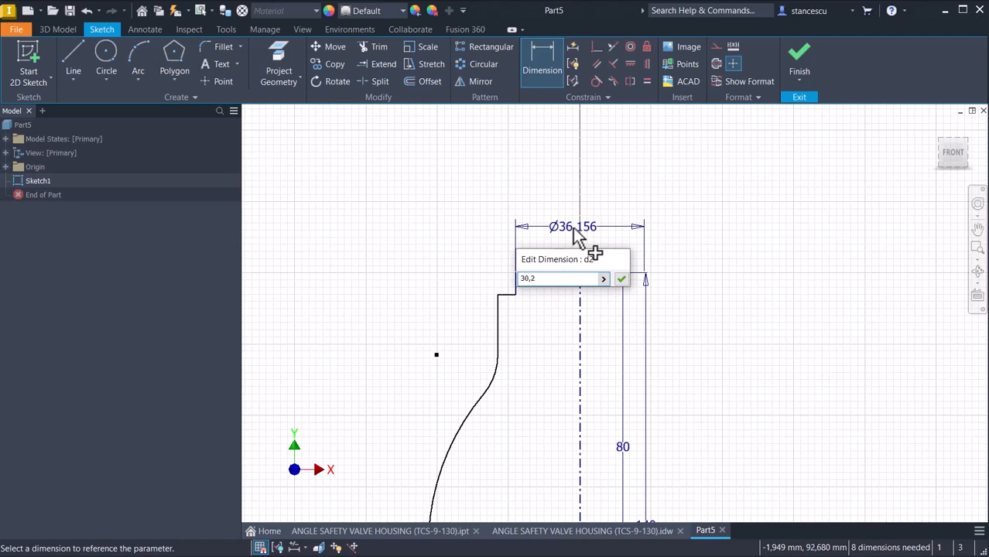
type(",2")
key("Return")
Step: Dimension the wider neck's vertical edge to the centerline as a diameter of 50 mm
left_click(497, 314)
left_click(580, 325)
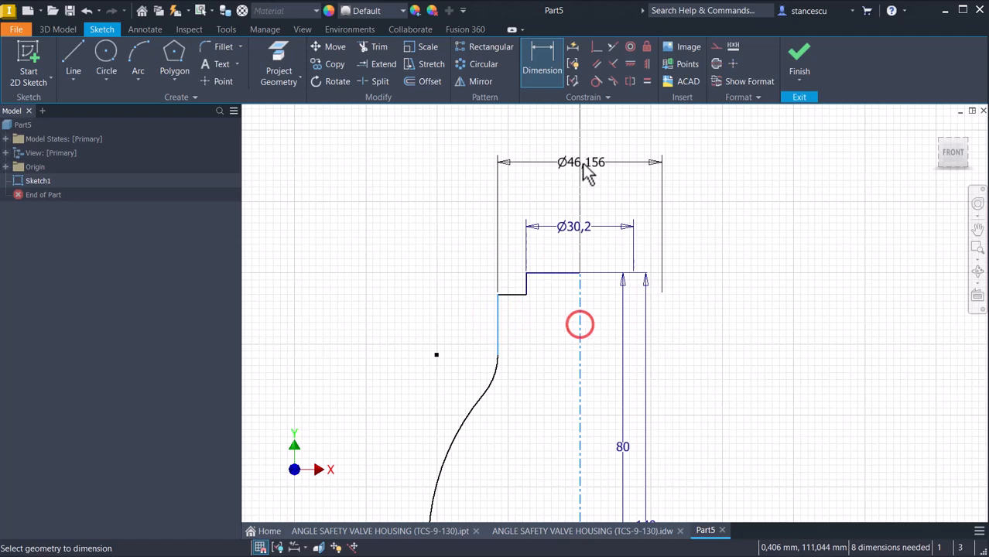
left_click(581, 164)
type("50")
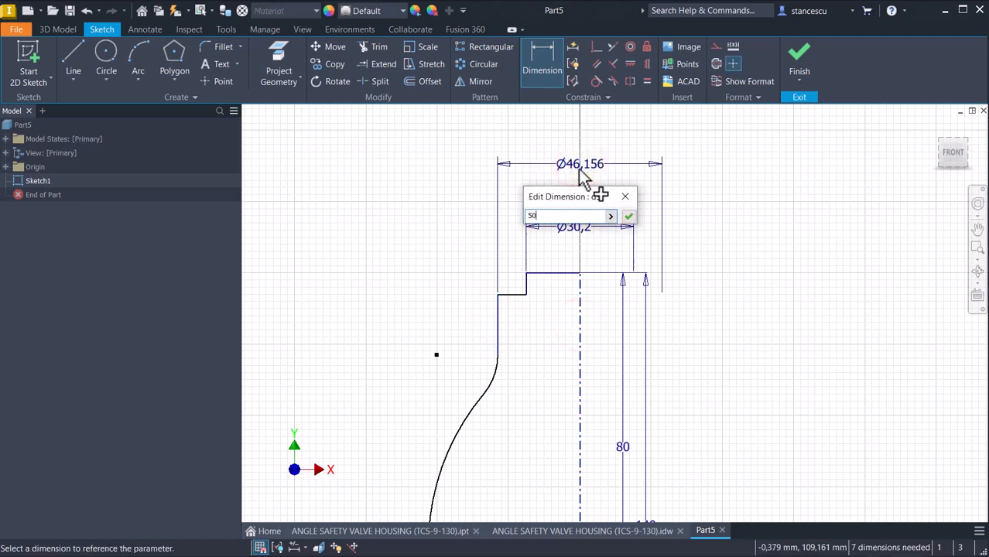
key("Return")
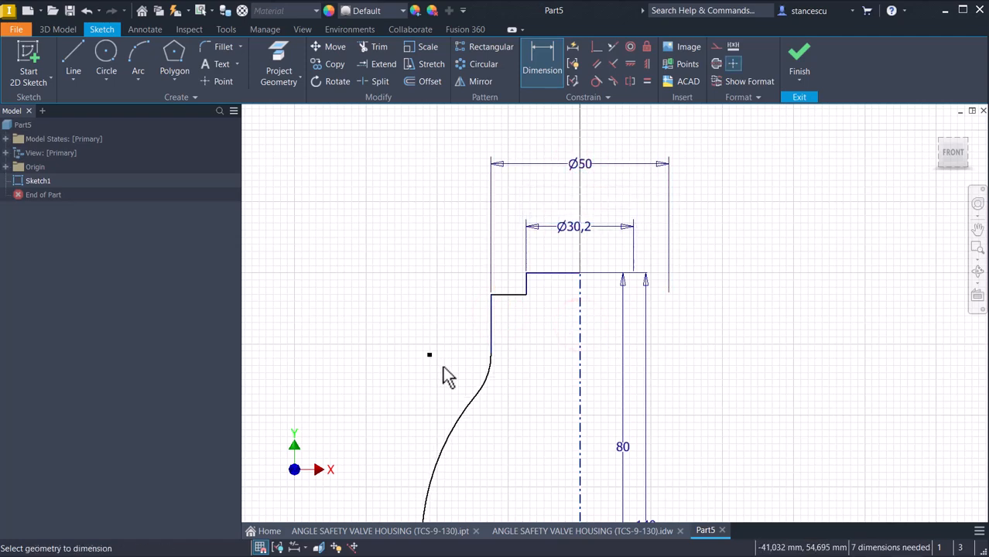
Step: Give the small upper arc joining the neck to the bulging body a radius of 22 mm
left_click(482, 390)
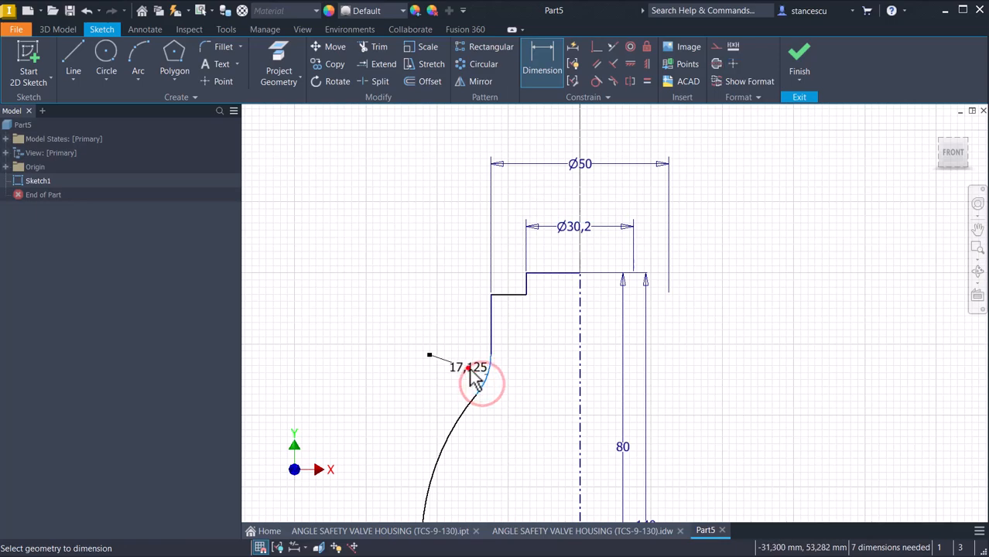
left_click(468, 370)
type("22")
key("Return")
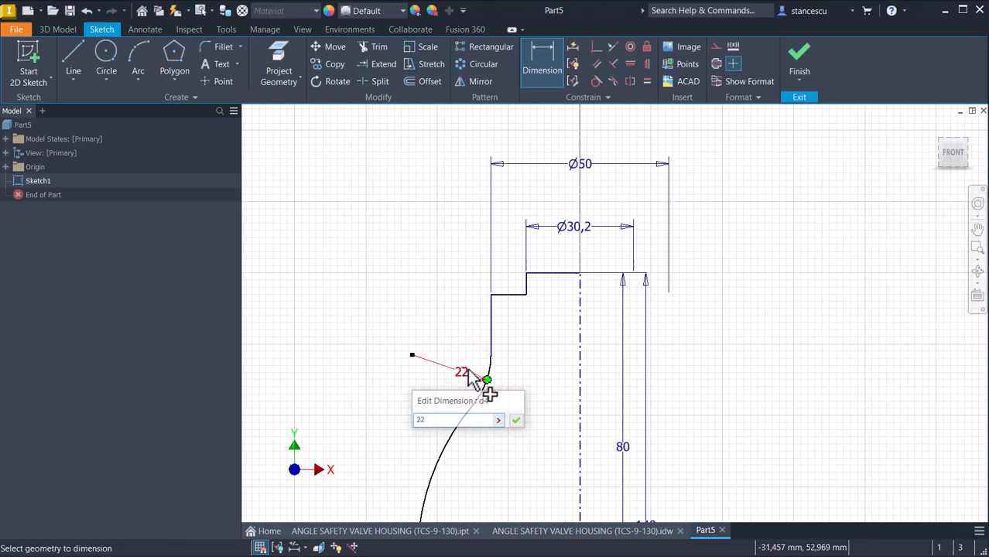
middle_click(469, 370)
middle_click(469, 370)
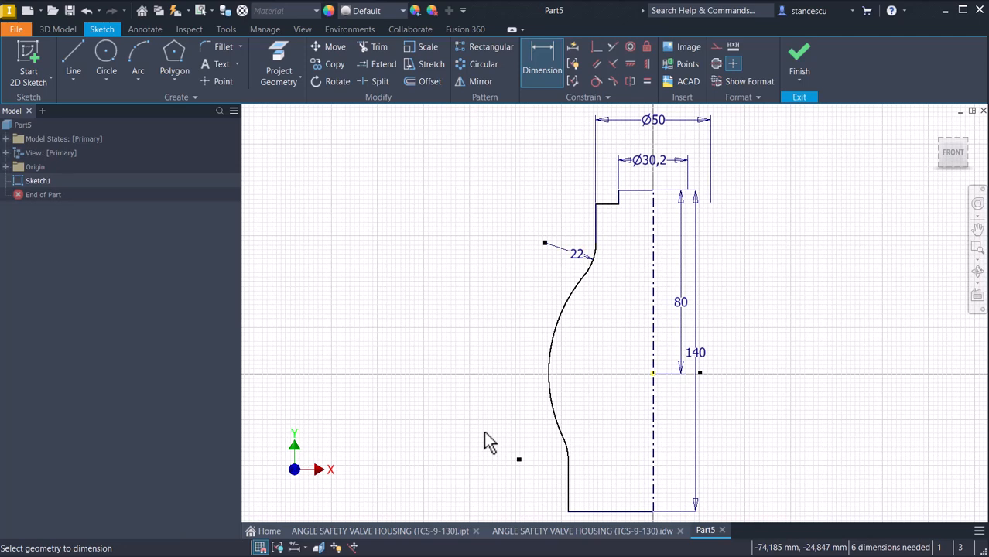
Step: Make the large body arc's center point coincident with the sketch origin on the centerline
left_click(596, 47)
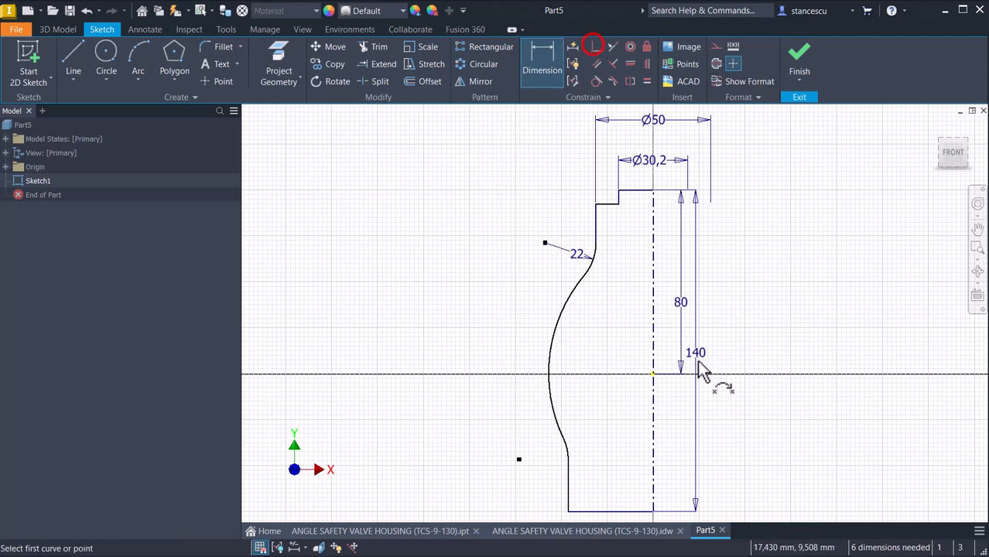
left_click(700, 374)
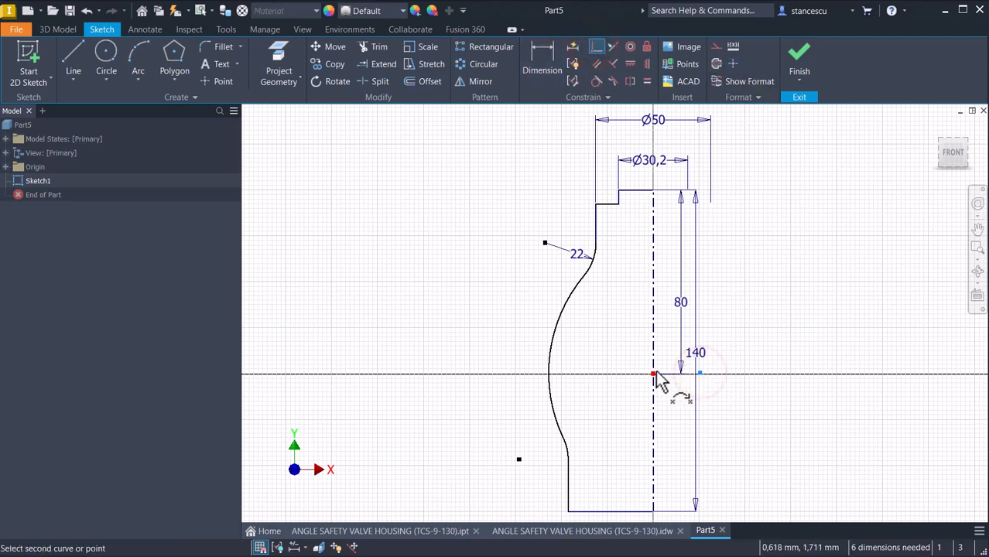
left_click(652, 374)
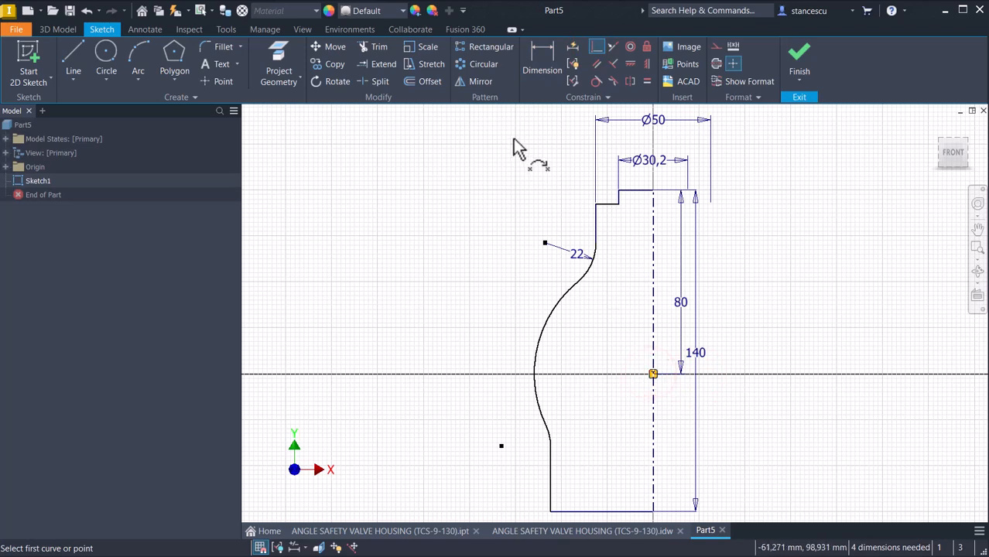
Step: Dimension the large body arc with a radius of 47 mm
left_click(547, 49)
left_click(547, 319)
left_click(595, 358)
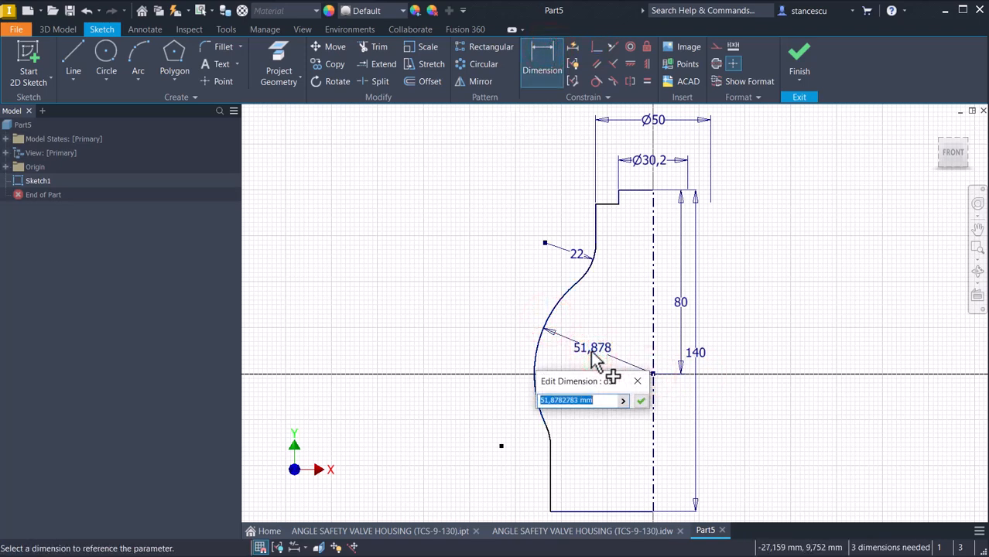
type("47")
key("Return")
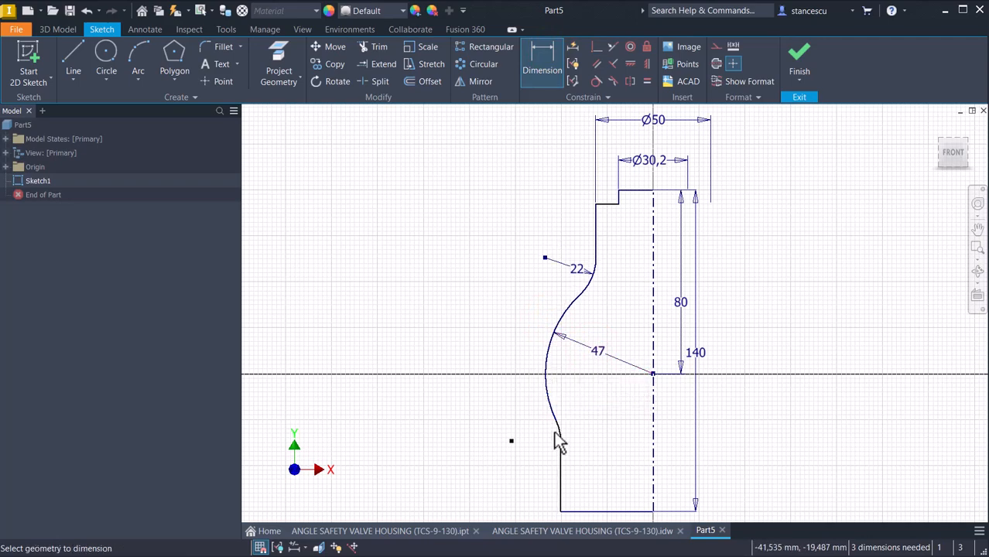
Step: Dimension the small lower arc between the bulging body and the vertical base line with a radius of 11 mm
scroll(555, 441, "up", 3)
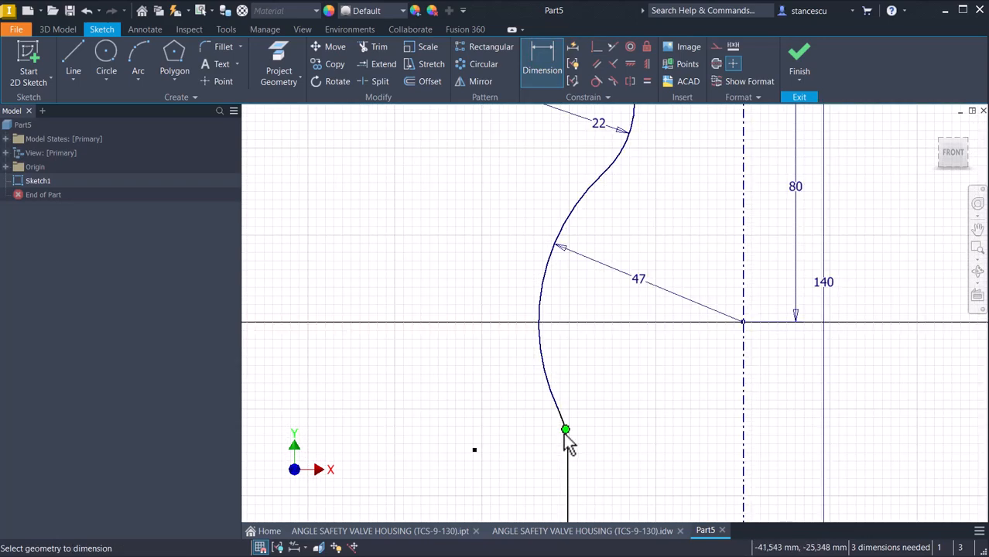
left_click(565, 430)
left_click(542, 438)
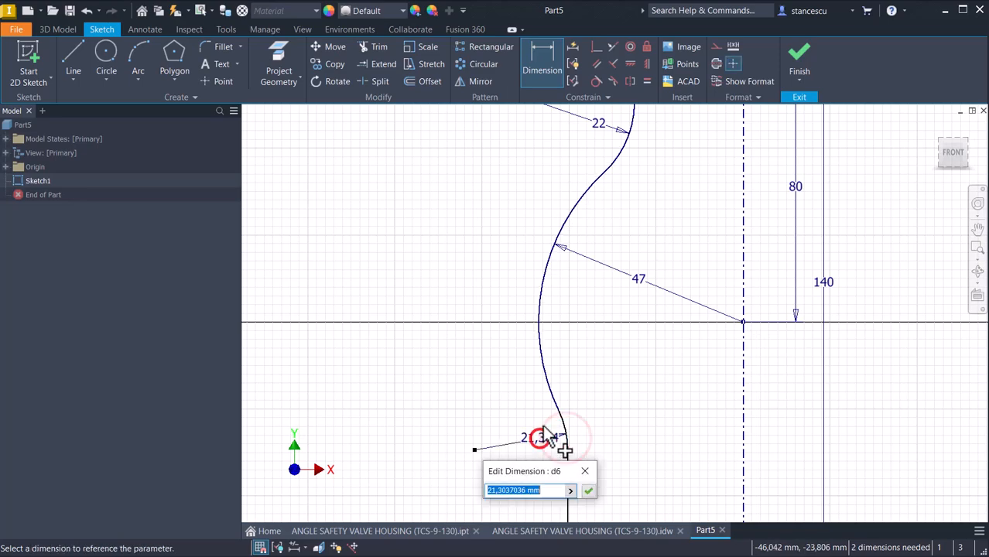
type("11")
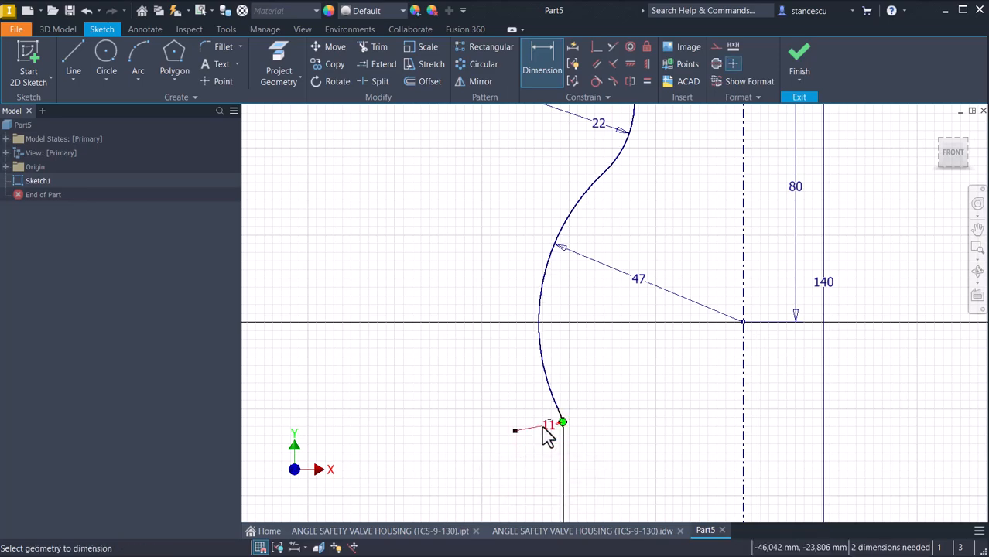
left_click(547, 436)
scroll(549, 370, "down", 3)
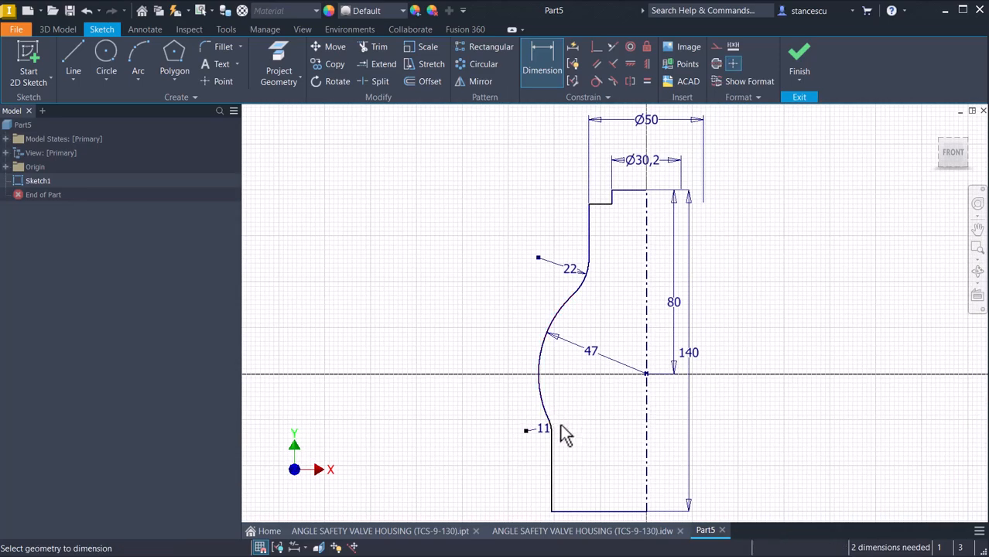
Step: Dimension the lower vertical line to the centerline as a base diameter of 80 mm
left_click(552, 481)
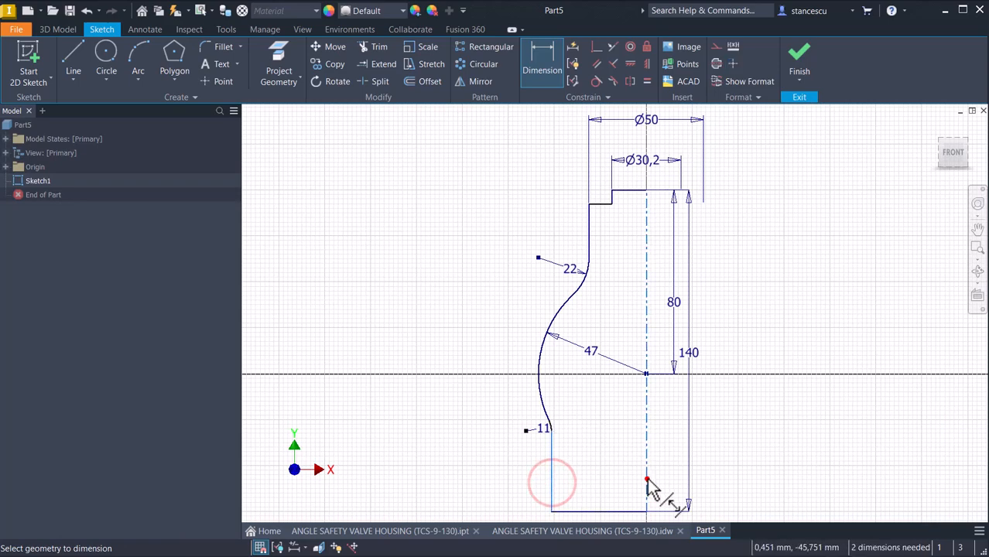
left_click(647, 478)
middle_click_drag(634, 462, 639, 410)
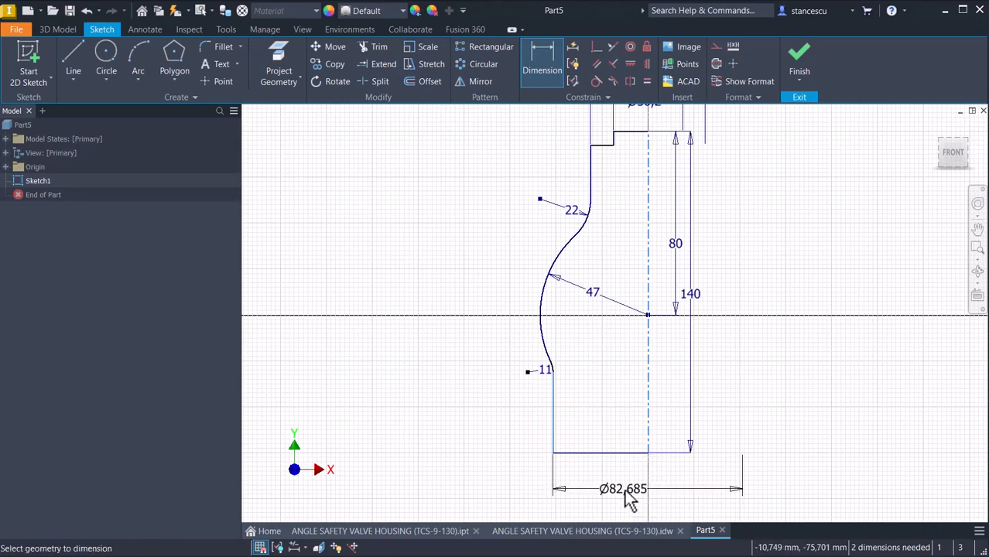
left_click(623, 487)
type("80")
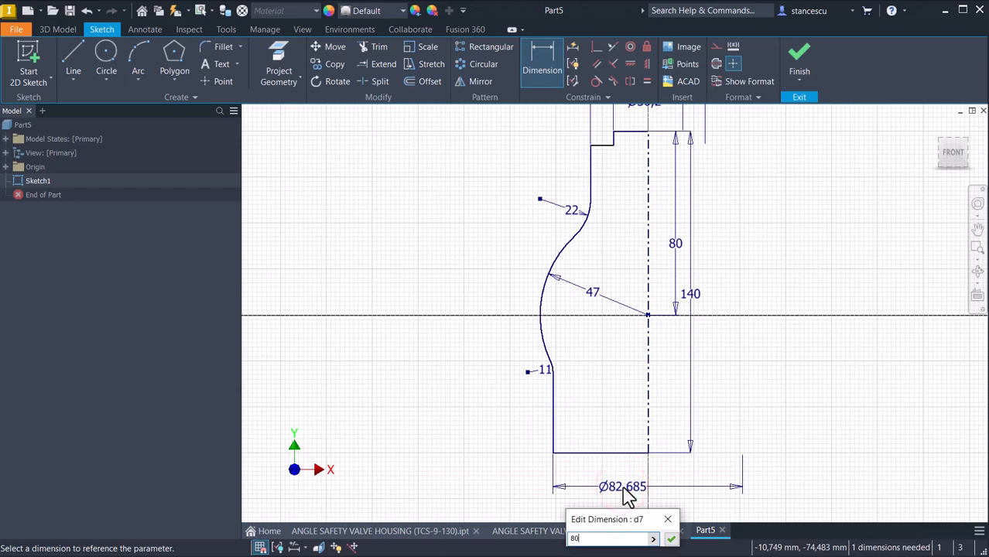
key("Return")
Step: Dimension the height of the narrow top neck step as 15 mm
scroll(603, 203, "up", 3)
middle_click_drag(603, 203, 611, 416)
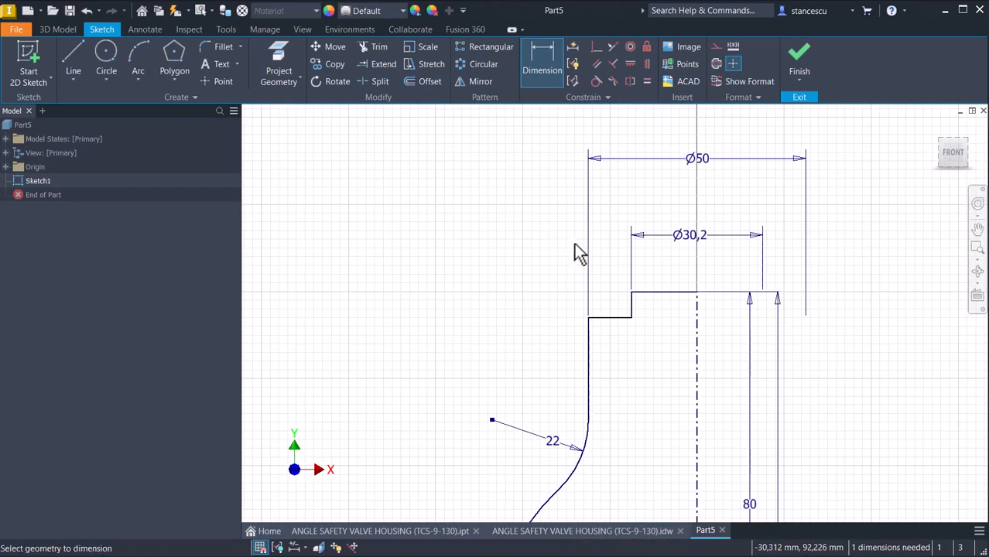
left_click(632, 299)
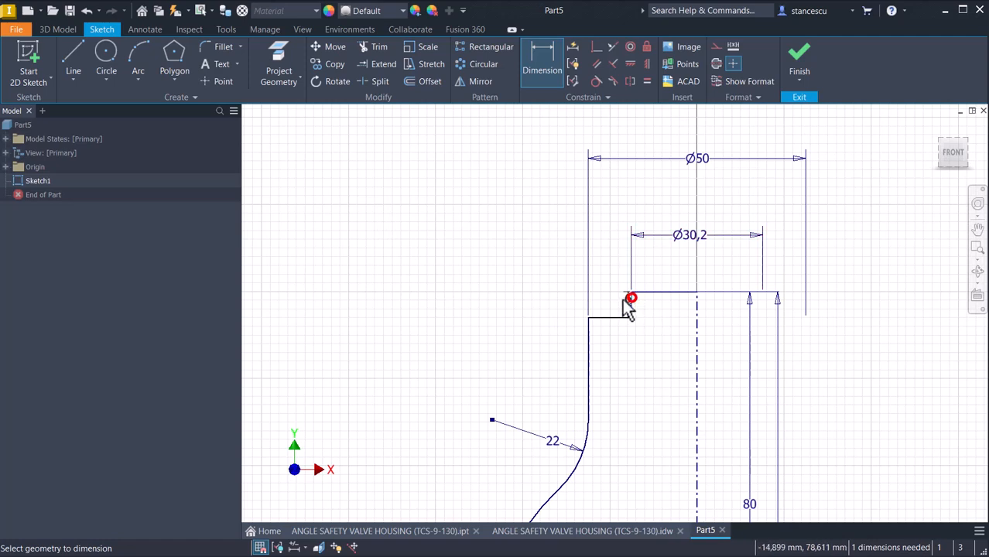
left_click(511, 314)
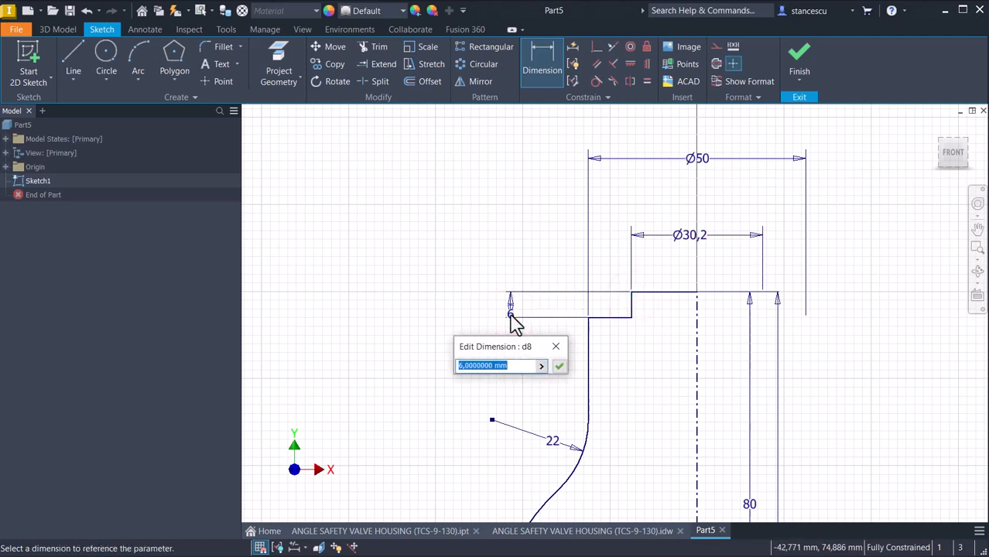
key("Return")
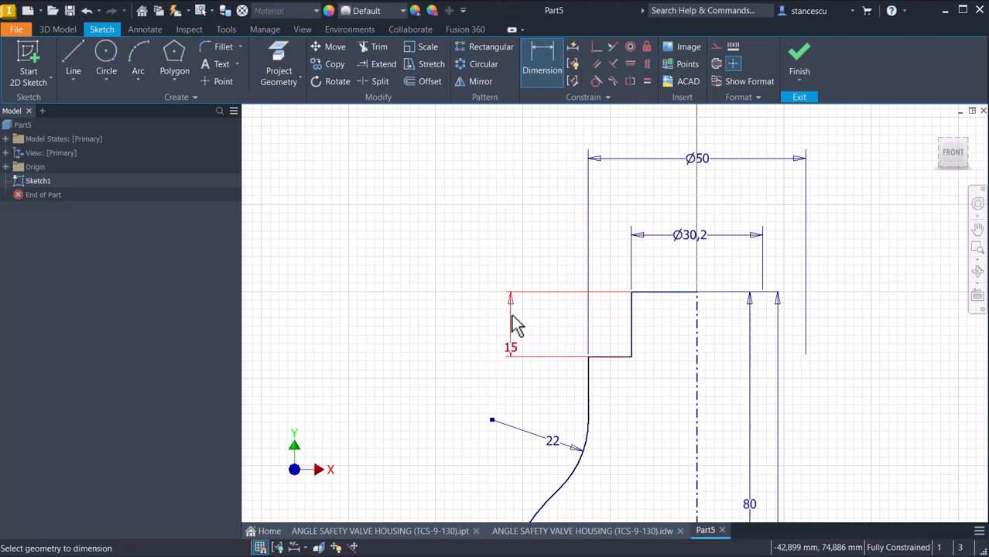
middle_click(512, 316)
middle_click(511, 316)
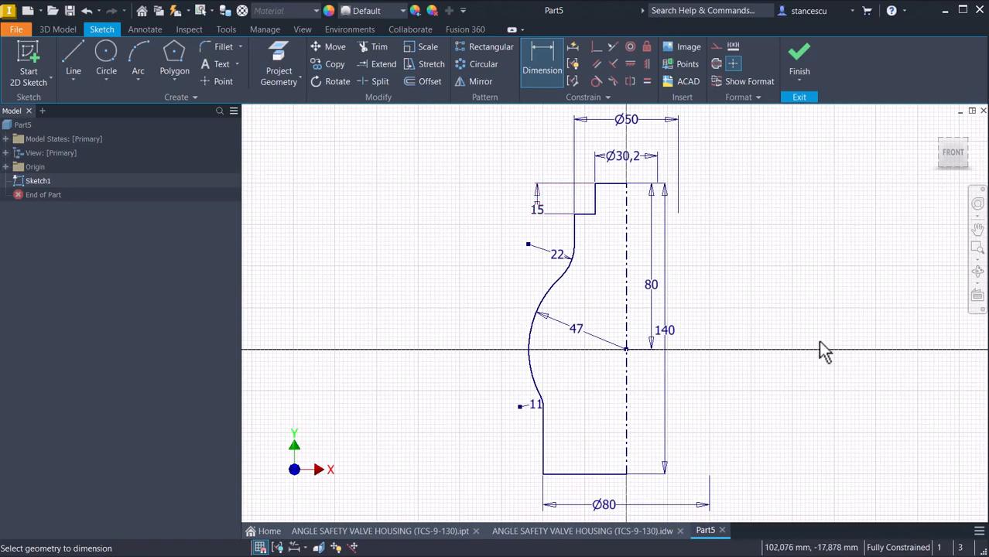
Step: Finish the sketch and revolve the profile a full 360 degrees about the centerline into a solid body
left_click(797, 63)
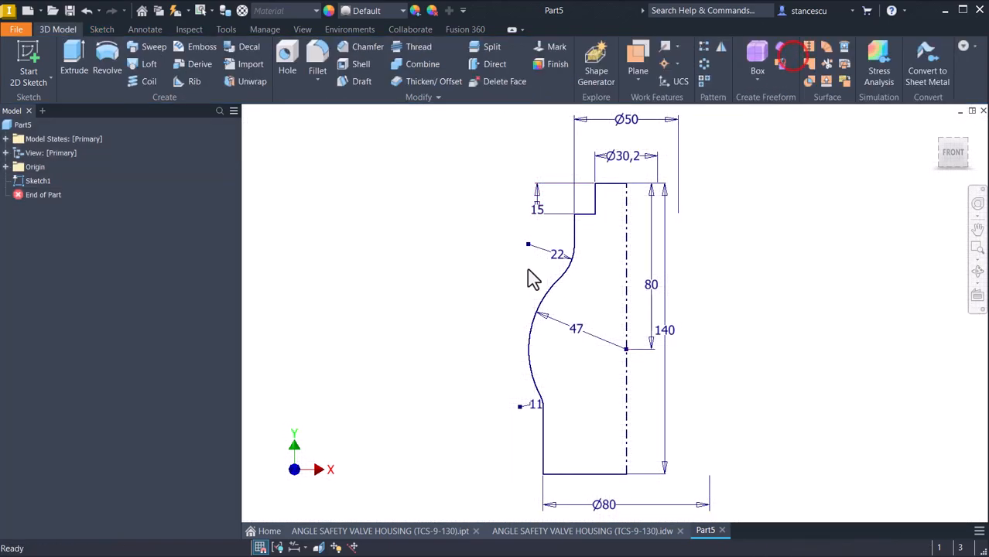
key("F6")
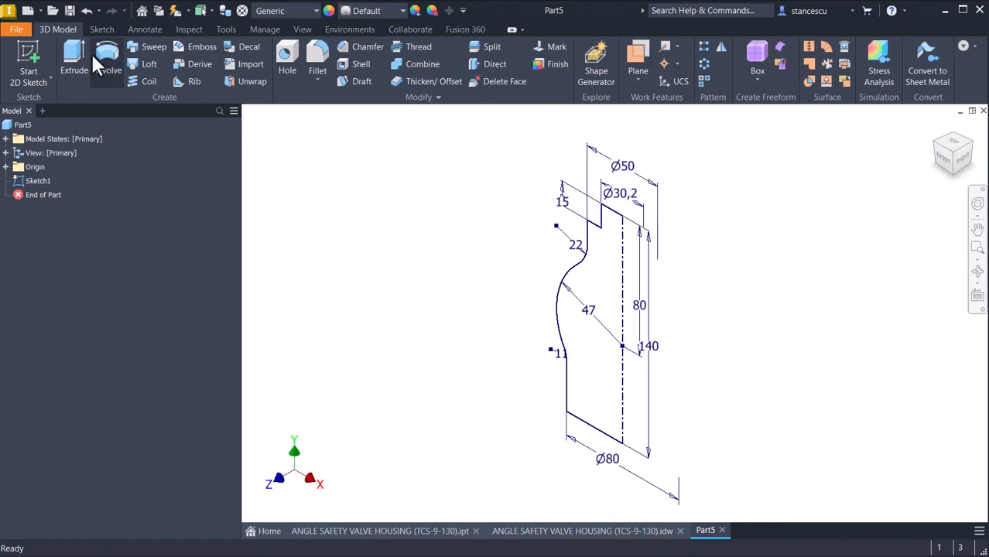
left_click(106, 55)
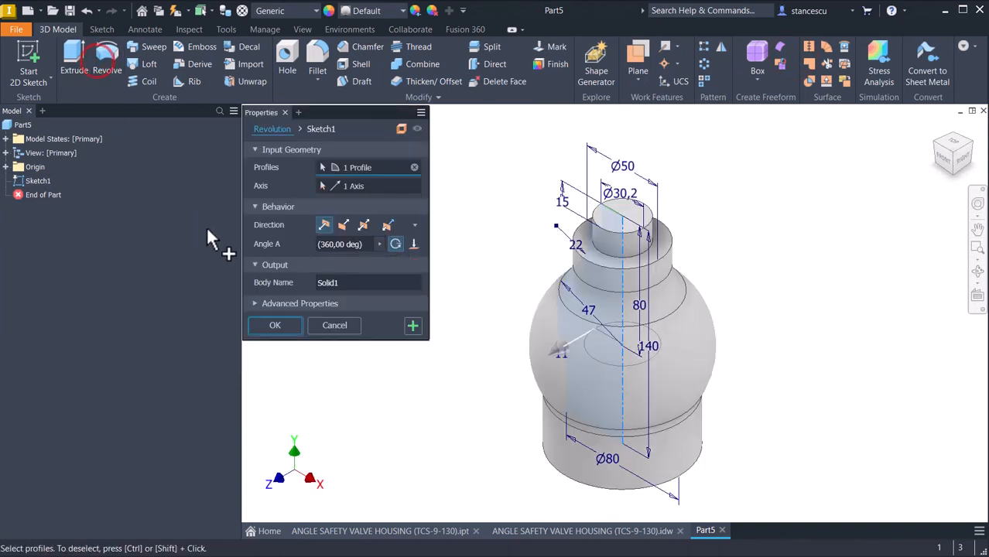
left_click(275, 325)
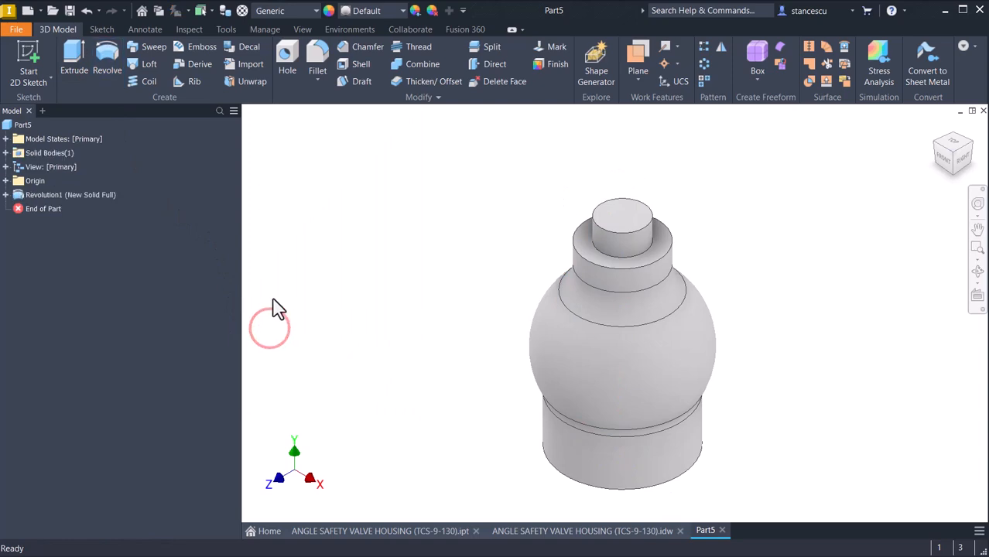
Step: Switch to the ANGLE SAFETY VALVE HOUSING (TCS-9-130).idw drawing and examine the side outlet and its distance from the body axis in section A-A
left_click(497, 535)
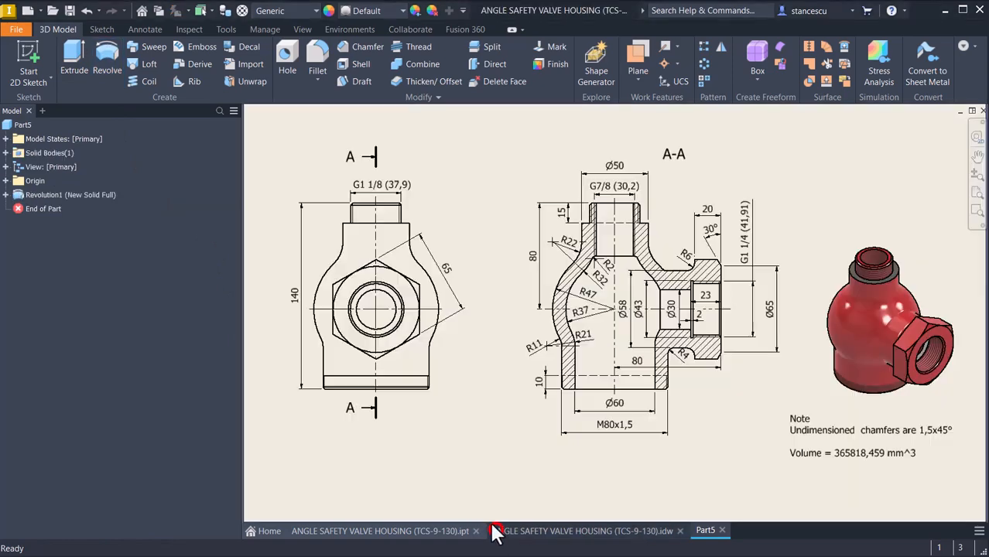
left_click(618, 310)
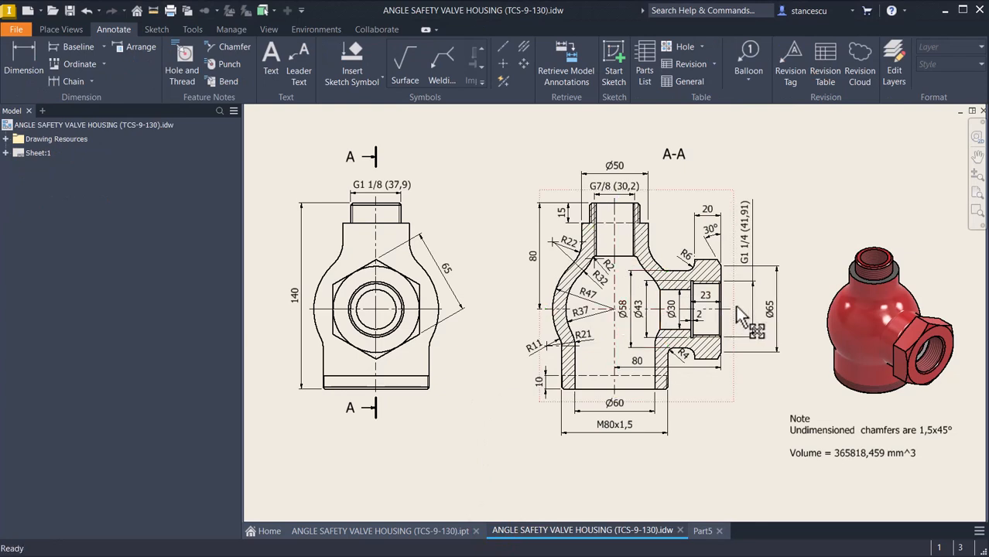
left_click(649, 368)
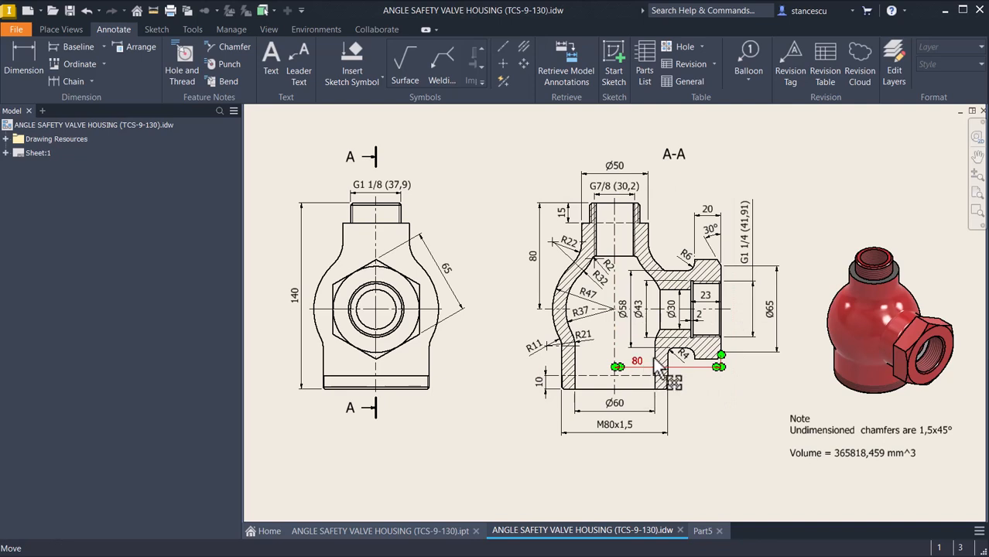
Step: Switch back to Part5, start a sketch on the XY plane and slice the solid at the sketch plane
left_click(725, 311)
left_click(725, 249)
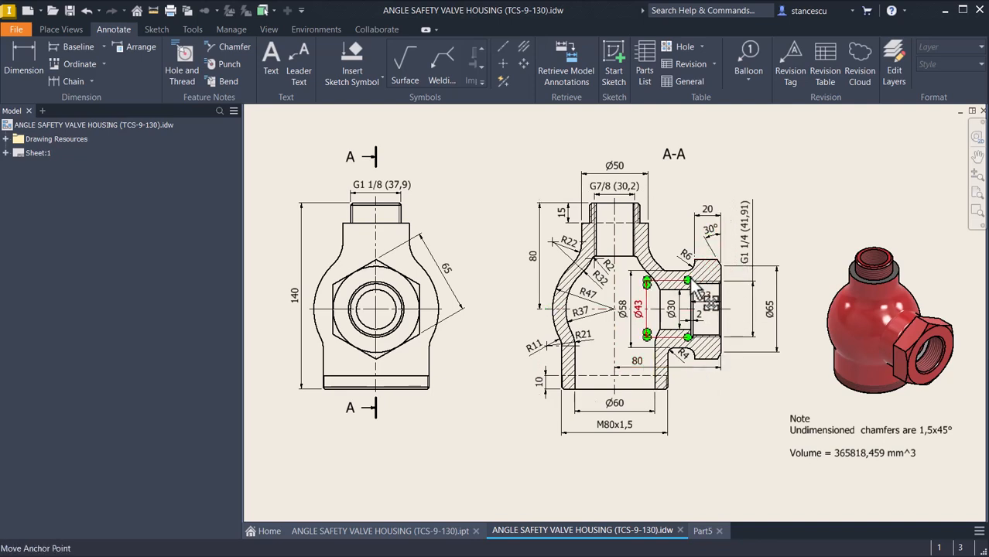
left_click(702, 533)
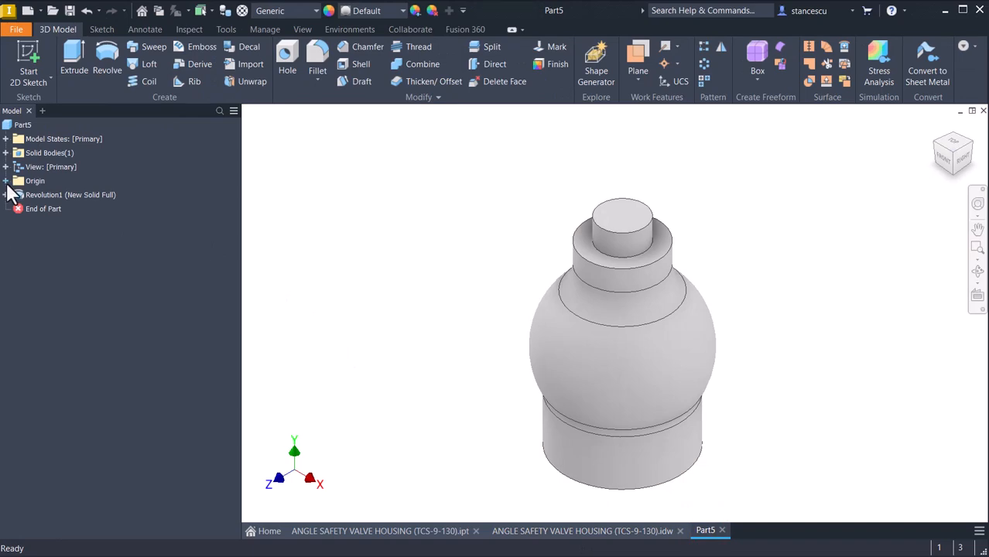
left_click(6, 181)
left_click(29, 221)
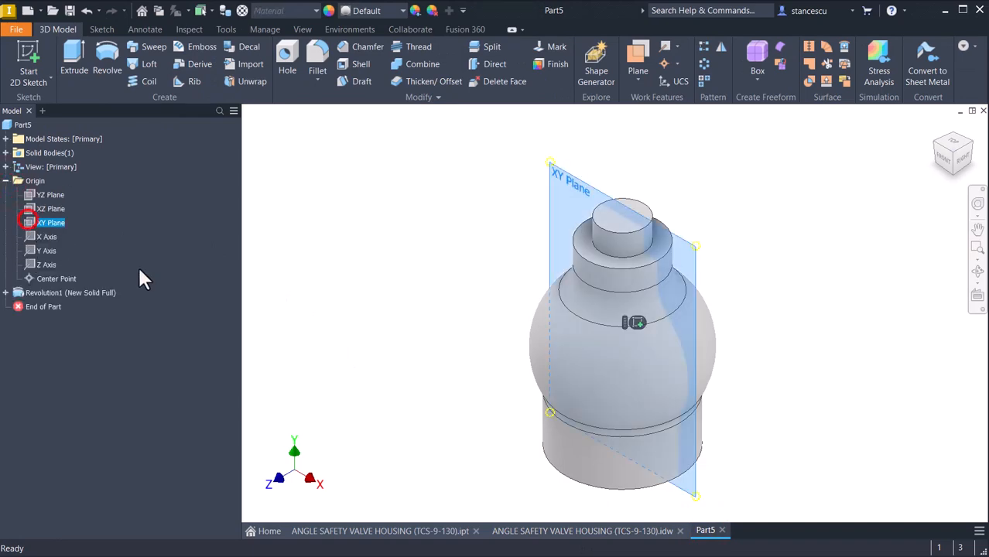
left_click(638, 321)
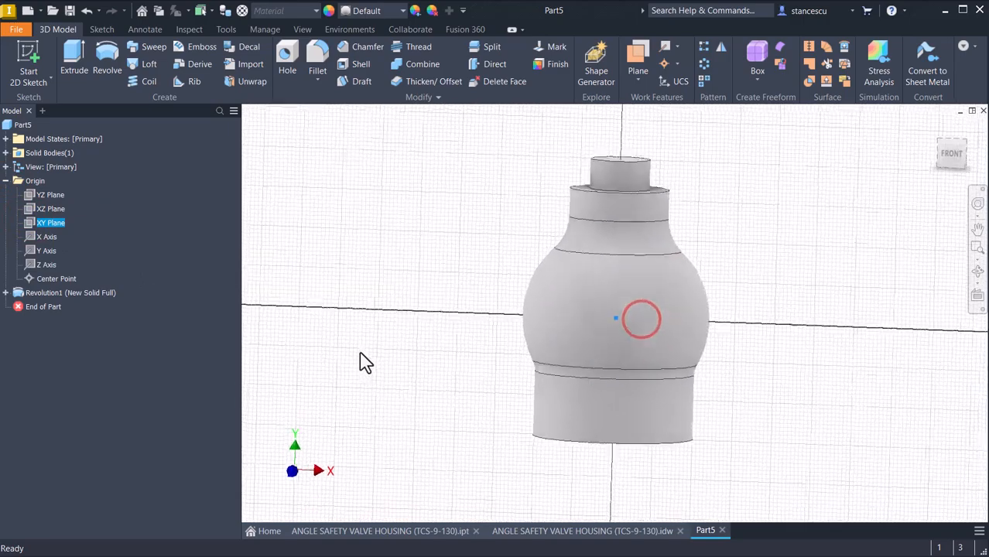
key("F7")
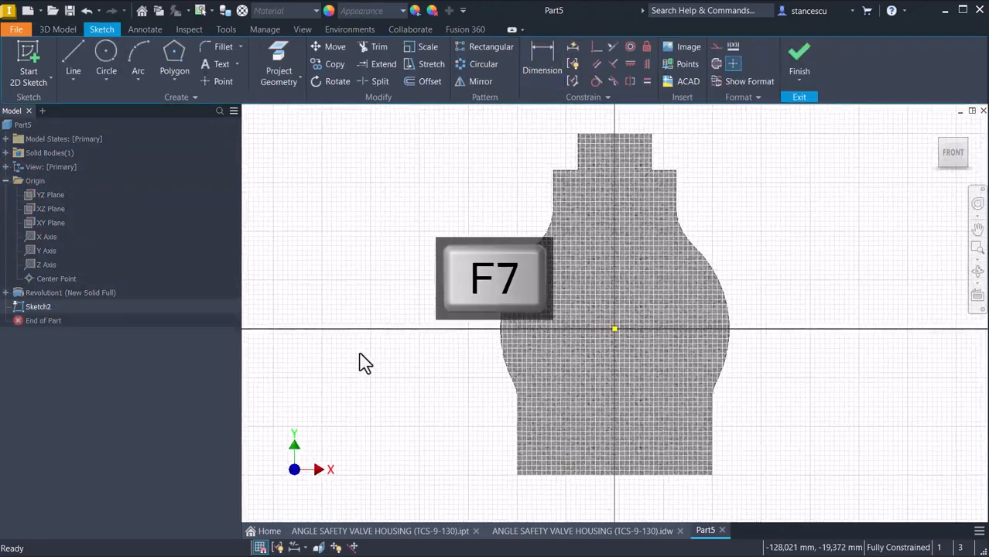
Step: Sketch a closed outlet profile from the origin, about 74 mm long, with a 25 mm high neck and an arc of about 7 mm radius to the 35 mm flange
left_click(71, 59)
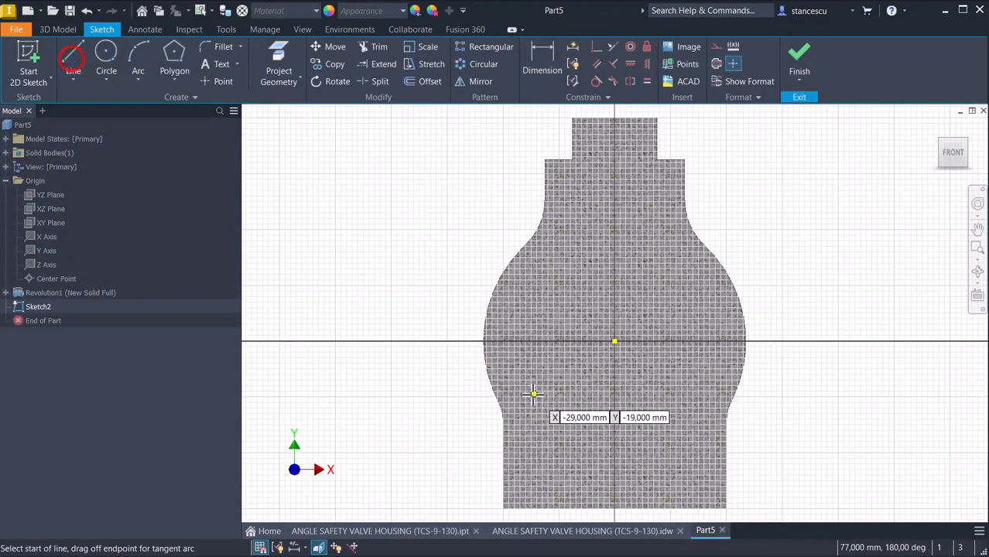
left_click(615, 341)
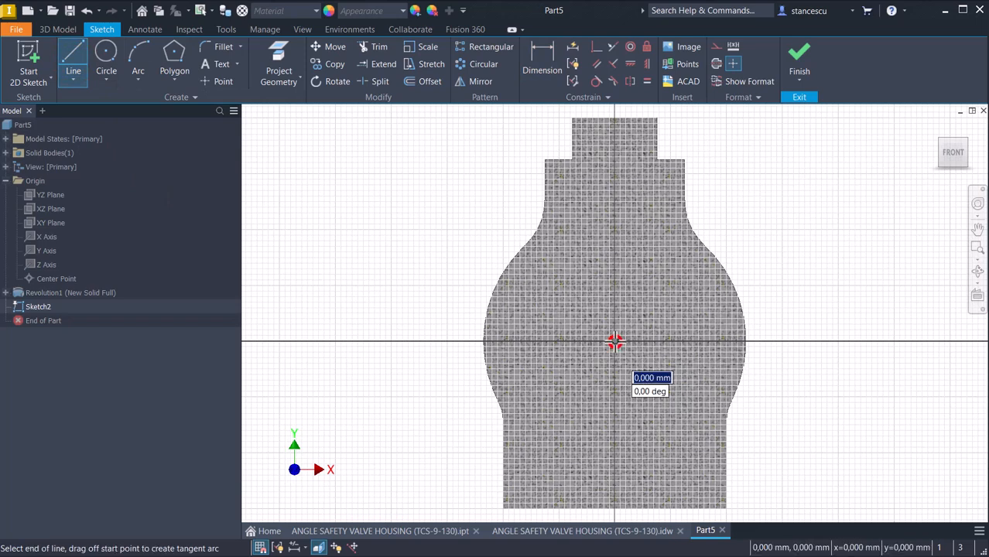
left_click(821, 341)
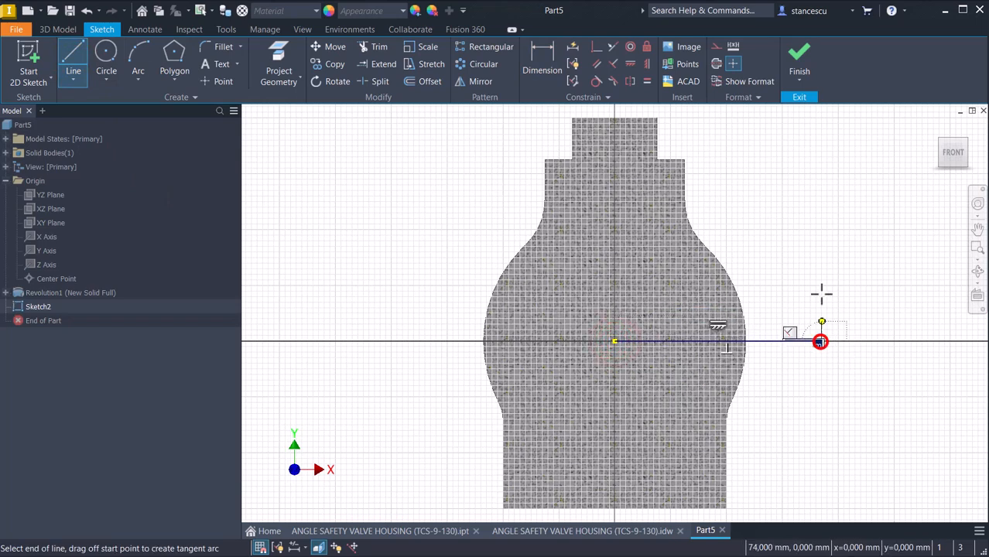
left_click(819, 241)
left_click(793, 248)
left_click_drag(795, 246, 778, 271)
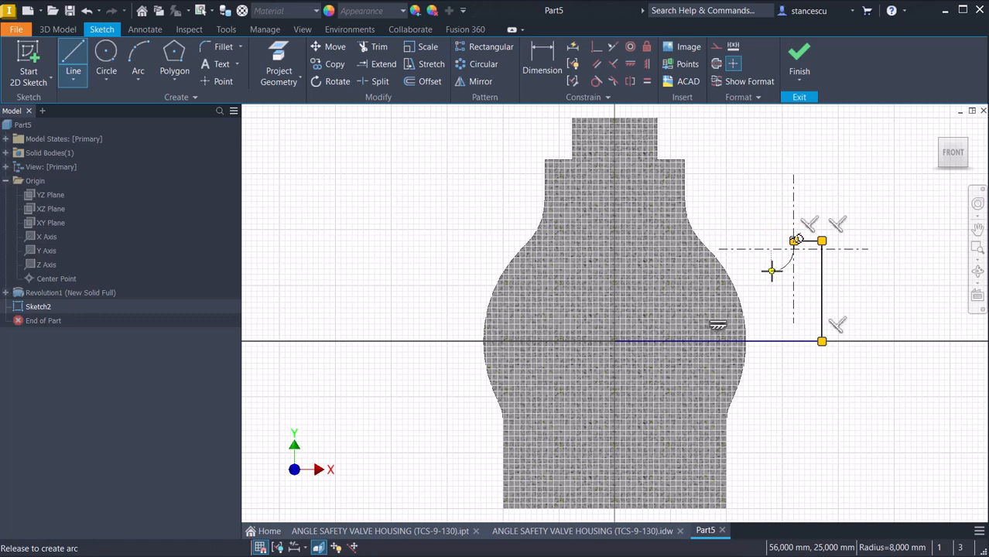
left_click_drag(773, 268, 774, 269)
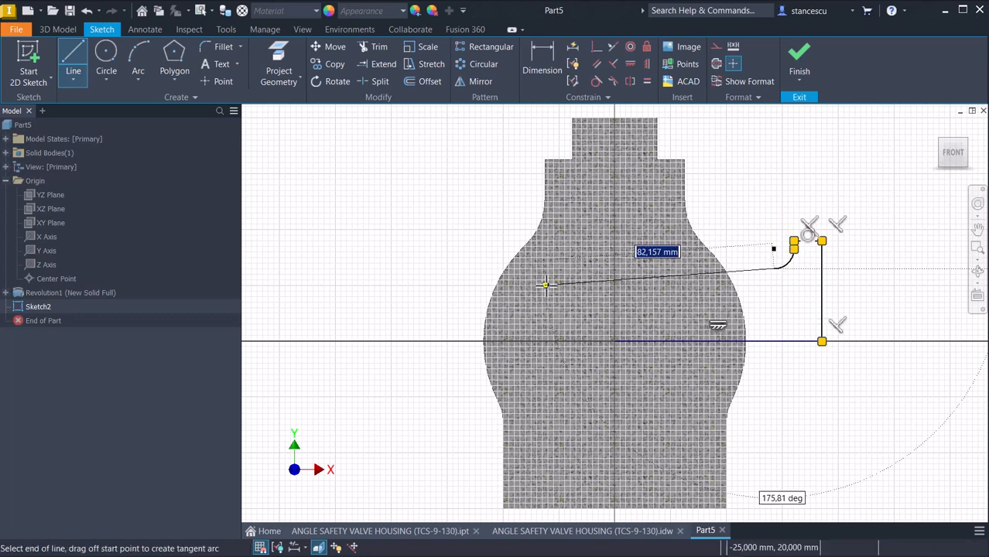
left_click(612, 271)
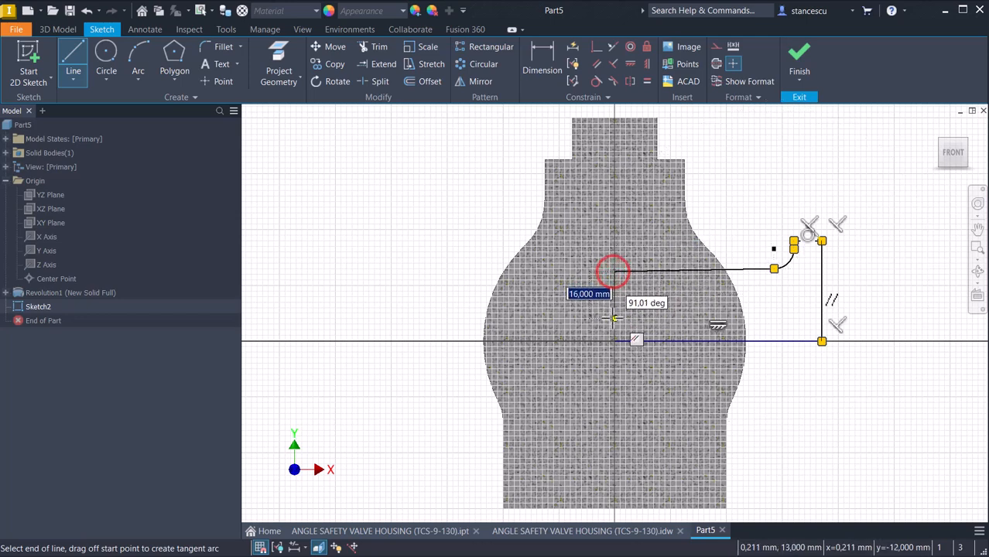
left_click(615, 341)
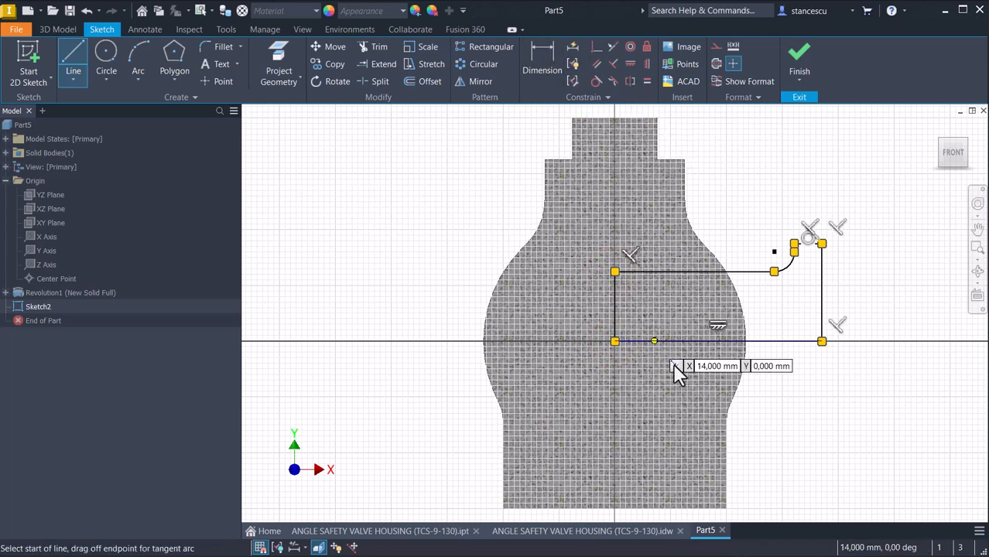
key("Escape")
Step: Convert the profile's horizontal base line to a centerline and dimension its length as 80 mm
left_click(778, 322)
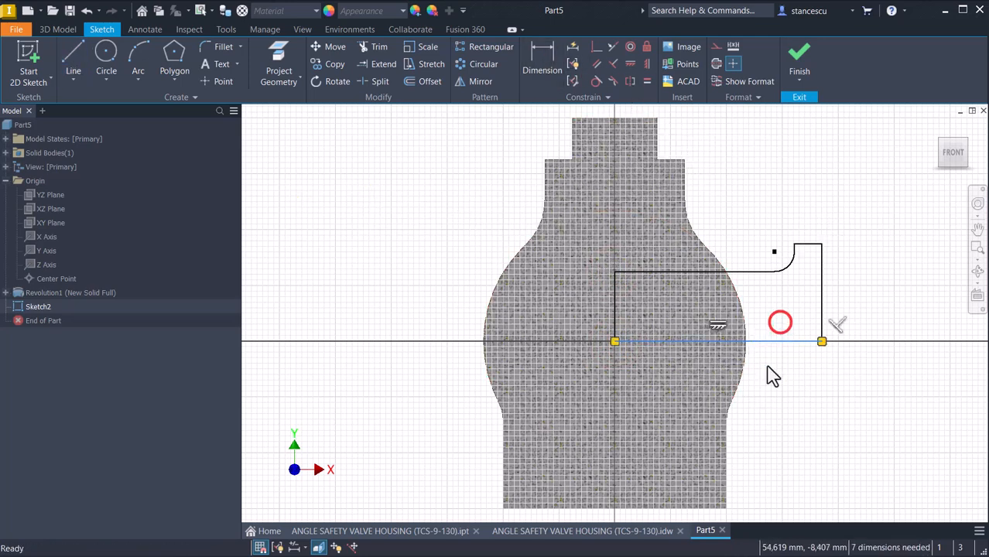
left_click(719, 61)
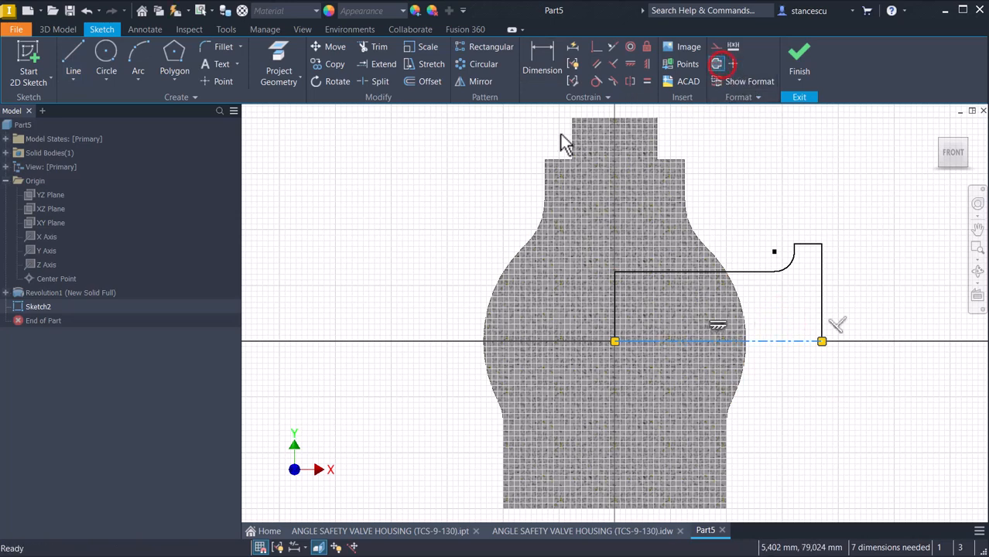
left_click(544, 55)
left_click(790, 339)
left_click(789, 379)
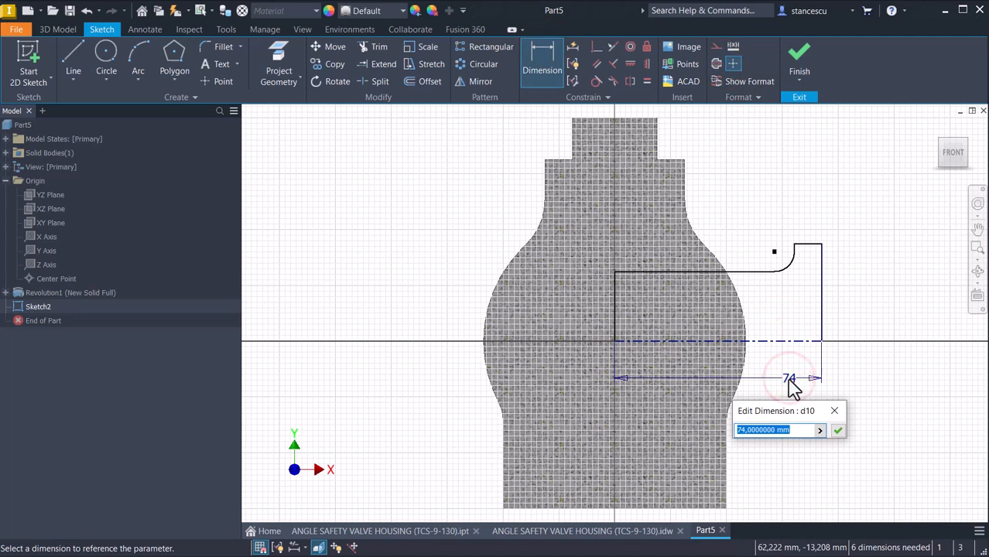
type("80")
key("Return")
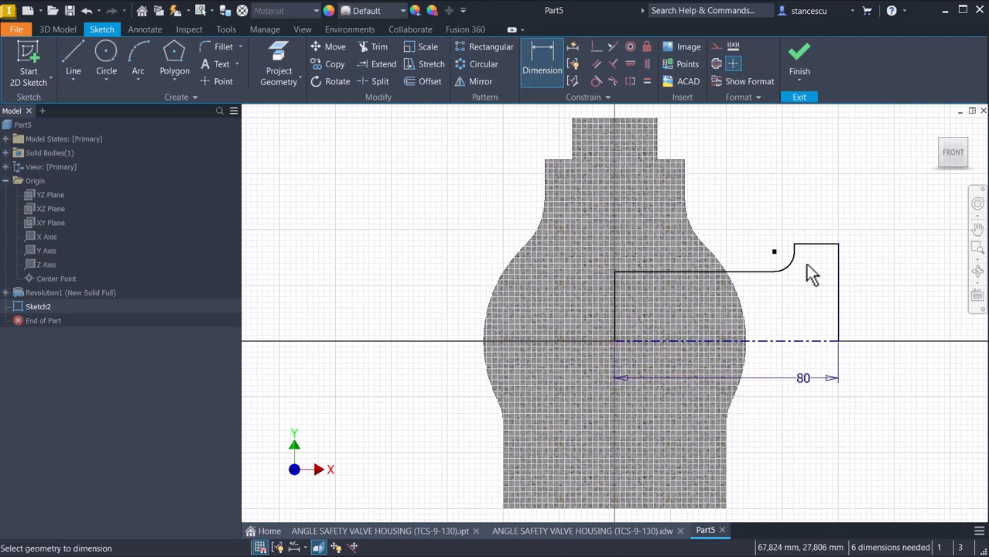
Step: Dimension the flange's upper line to the centerline as a diameter of 80 mm
left_click(825, 245)
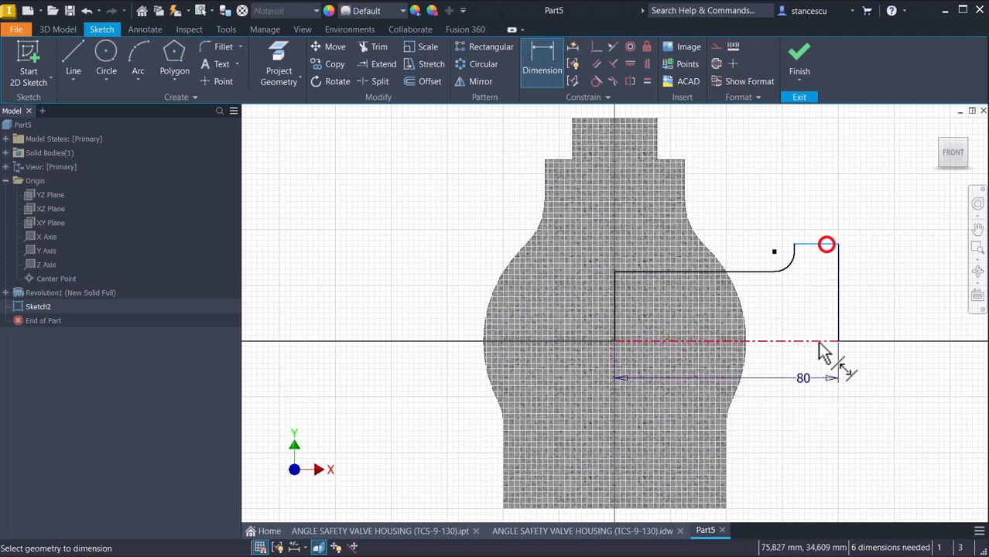
left_click(817, 341)
left_click(876, 305)
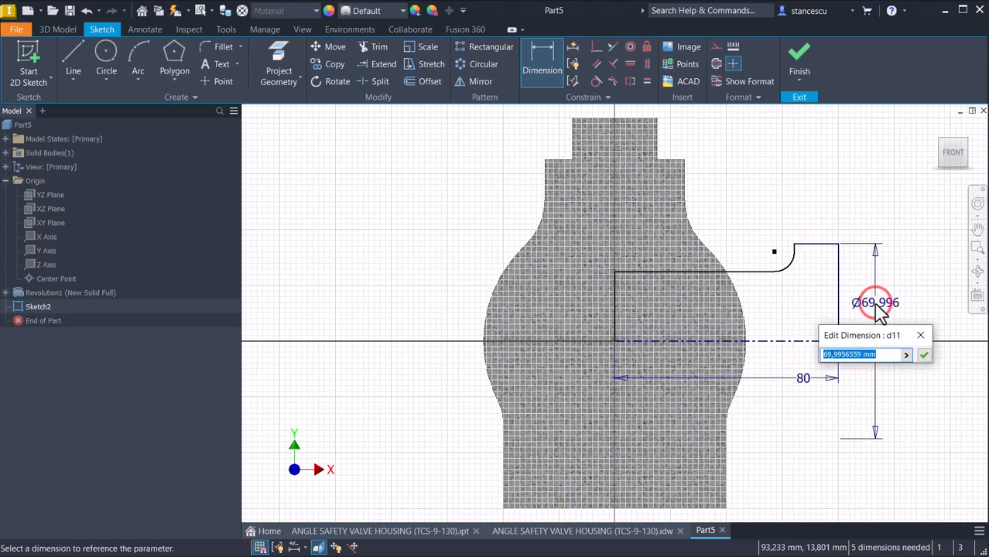
type("80")
key("Return")
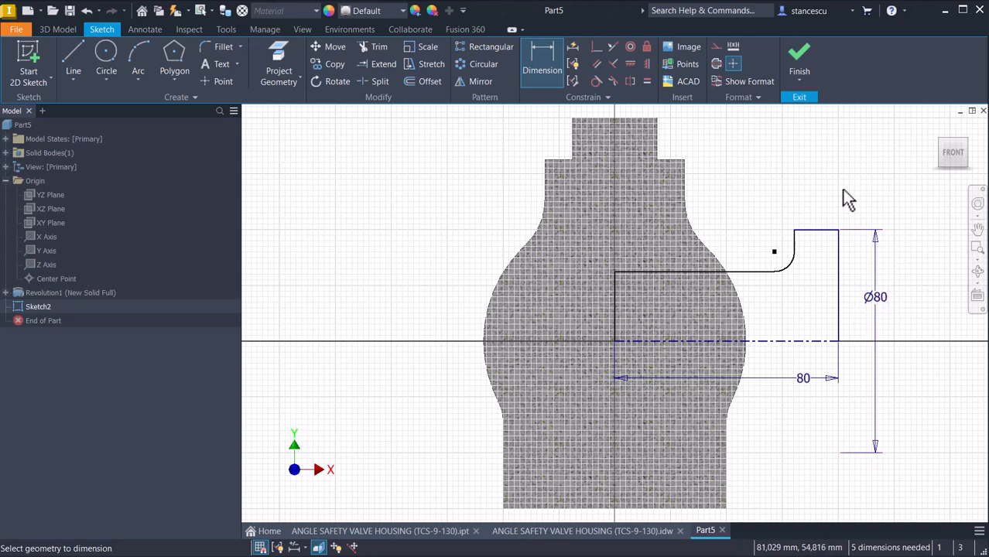
Step: Dimension the radius of the arc between the neck and flange as 6 mm
left_click(790, 260)
left_click(806, 275)
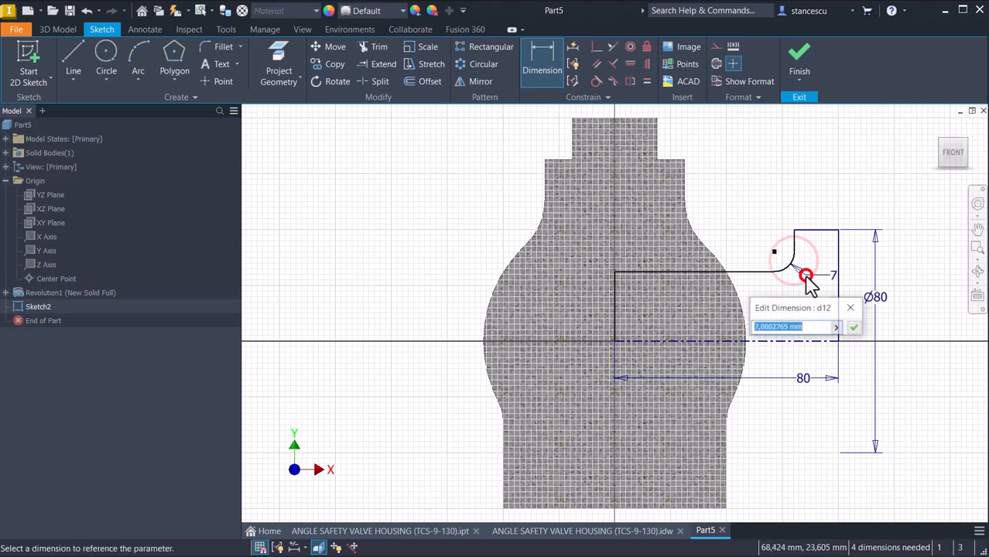
key("Return")
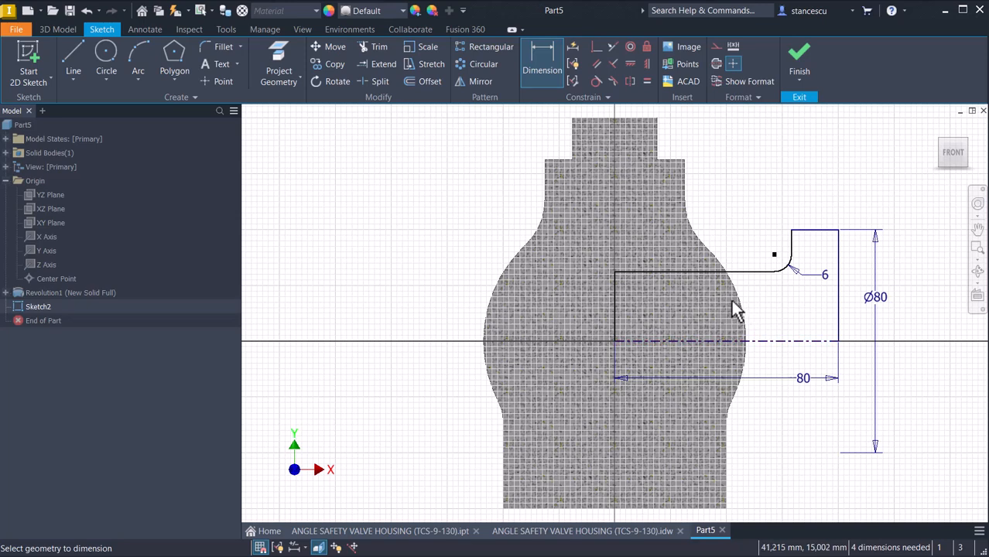
Step: Dimension the neck's horizontal line to the centerline as a diameter of 58 mm
left_click(741, 271)
left_click(761, 341)
left_click(761, 326)
type("58")
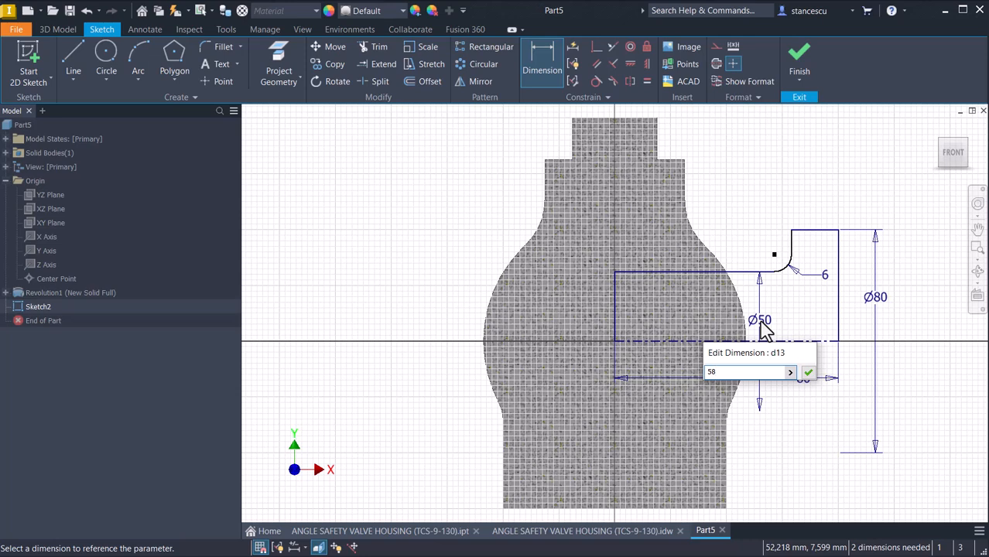
key("Return")
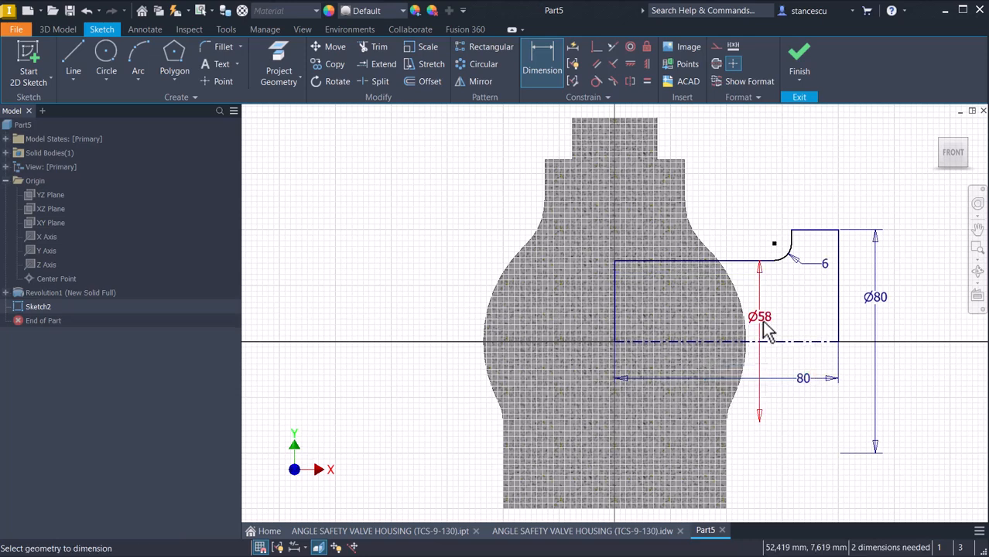
Step: Dimension the flange's horizontal upper line as 20 mm wide
left_click(824, 232)
left_click(817, 193)
type("20")
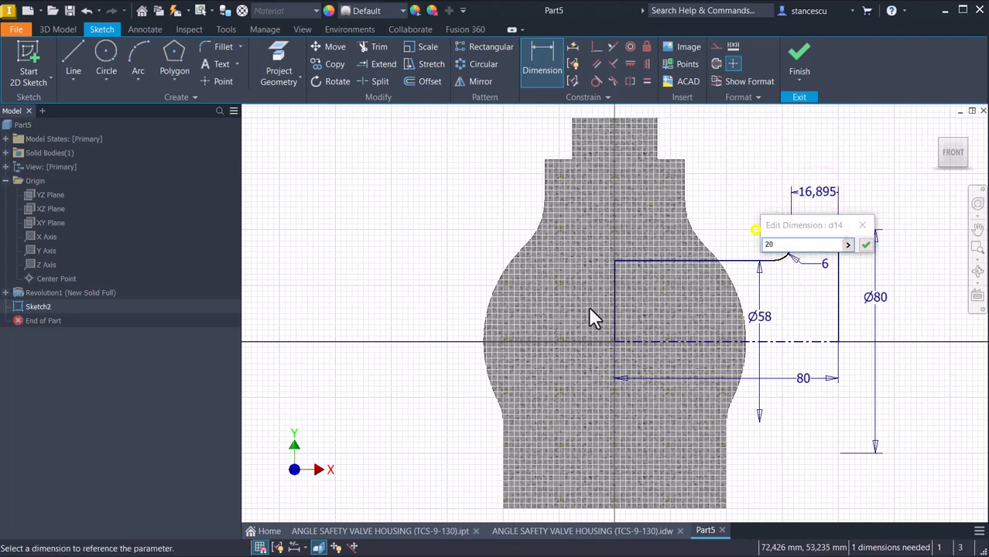
key("Return")
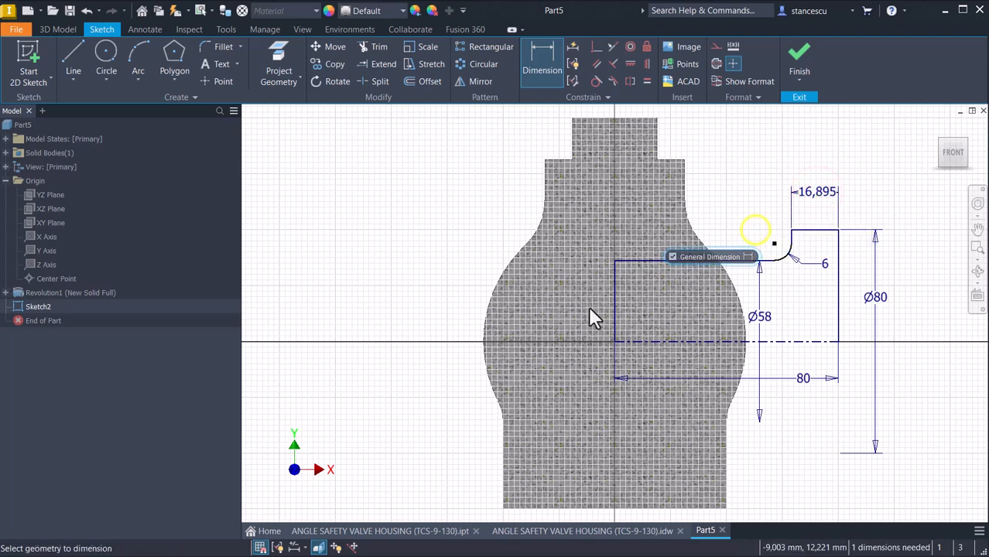
left_click(817, 194)
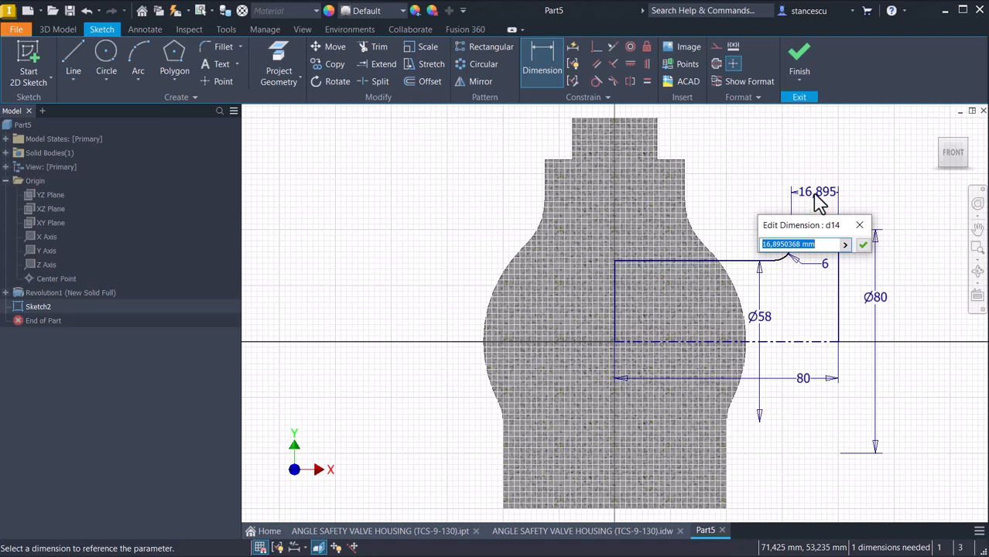
type("20")
key("Return")
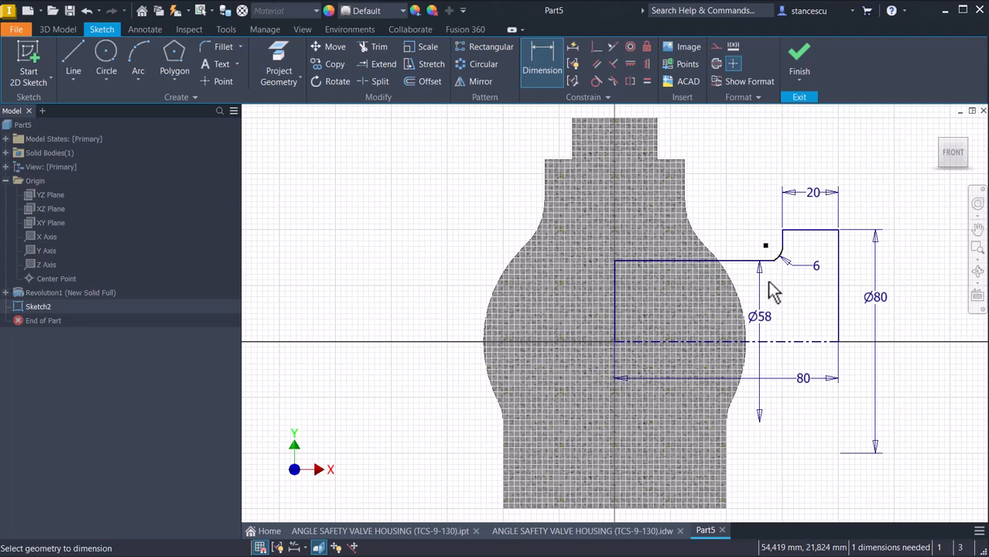
Step: Constrain the neck's horizontal line tangent to the 6 mm arc
key("Escape")
left_click_drag(806, 239, 756, 288)
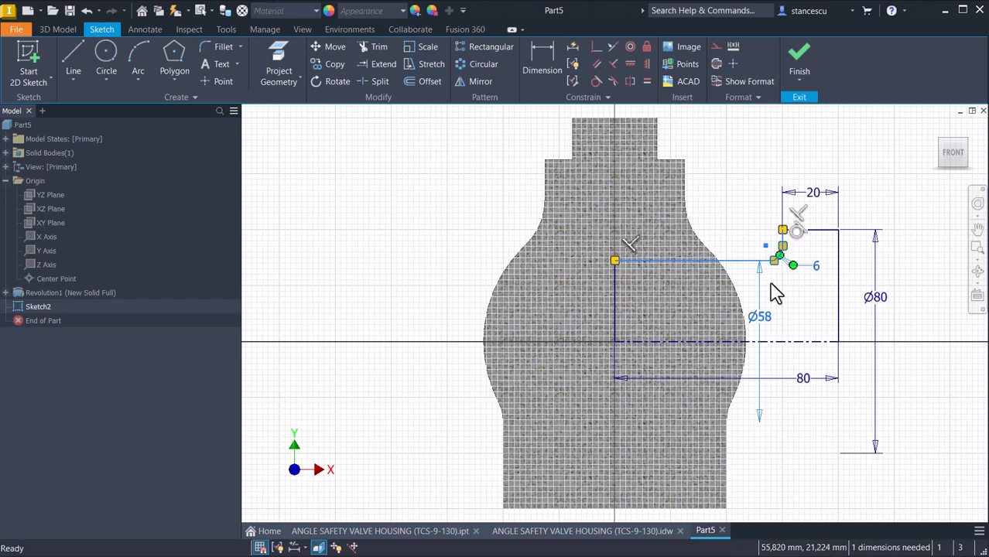
left_click(725, 135)
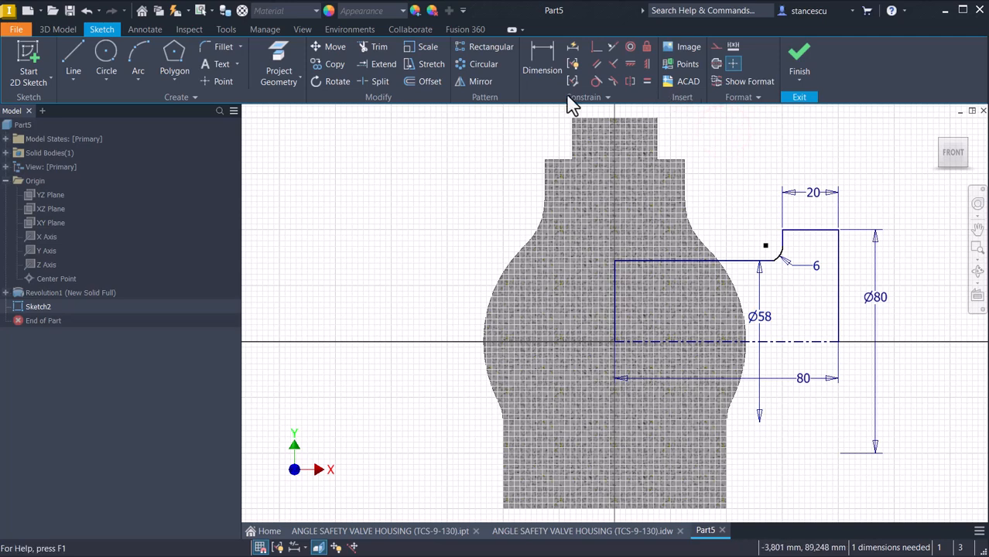
left_click(596, 82)
left_click(749, 258)
left_click(779, 257)
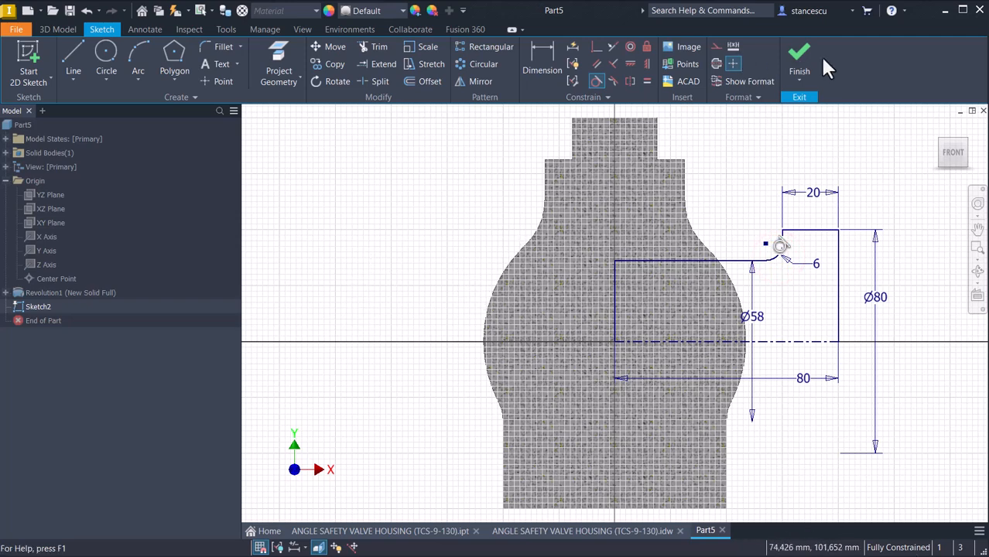
Step: Finish the sketch and revolve the outlet profile a full 360 degrees about its centerline, joined to the body
left_click(797, 59)
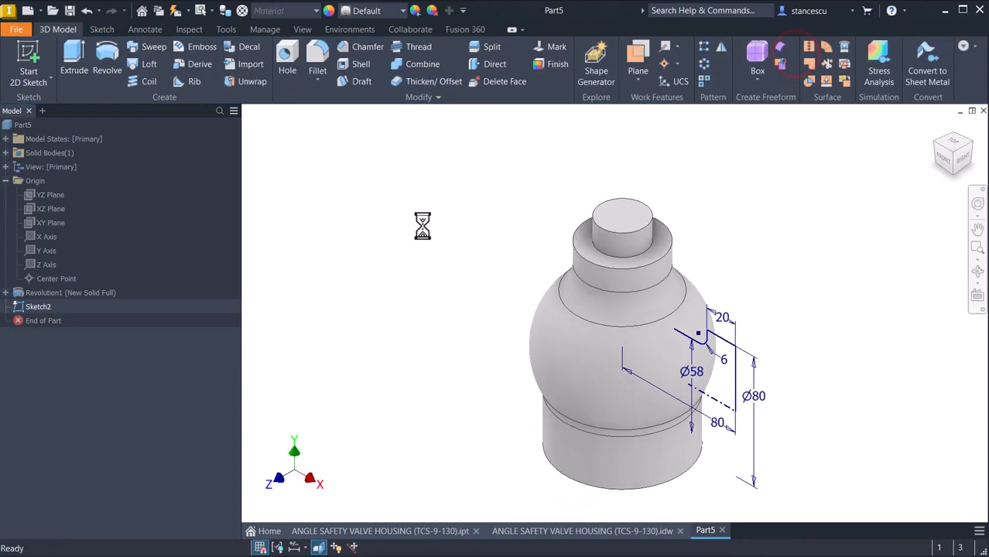
left_click(102, 68)
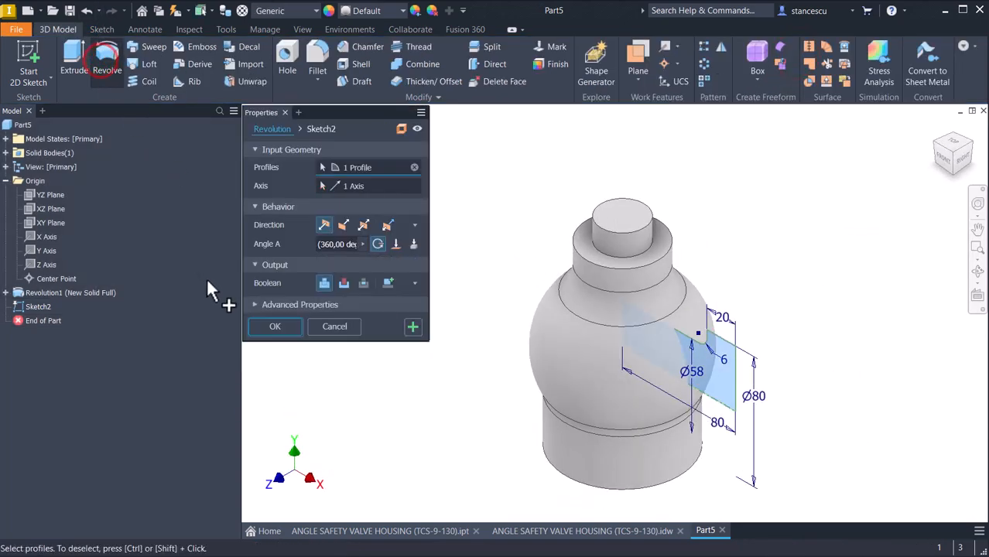
left_click(275, 327)
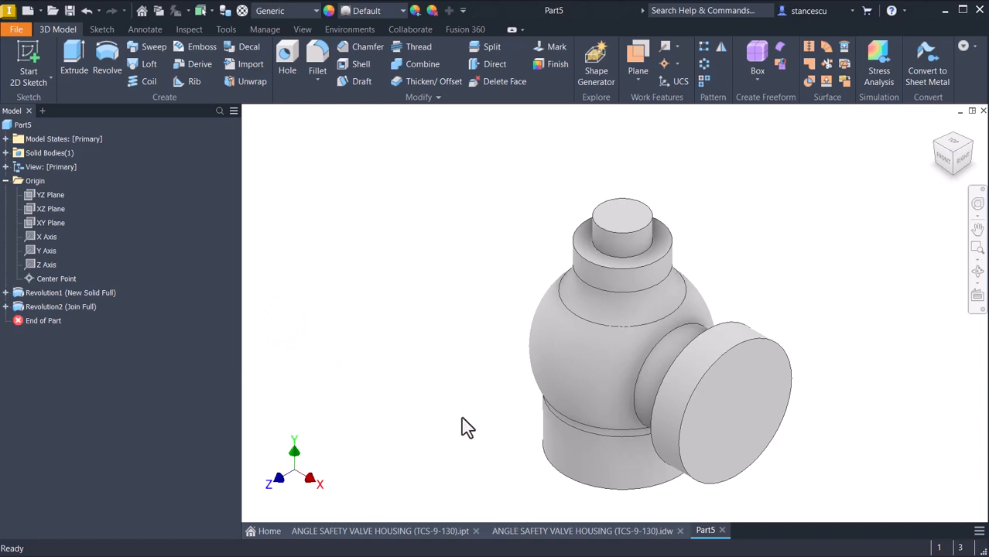
key("F6")
Step: Check the hexagon's across-flats dimension in the housing drawing, and return to the part model
left_click(537, 532)
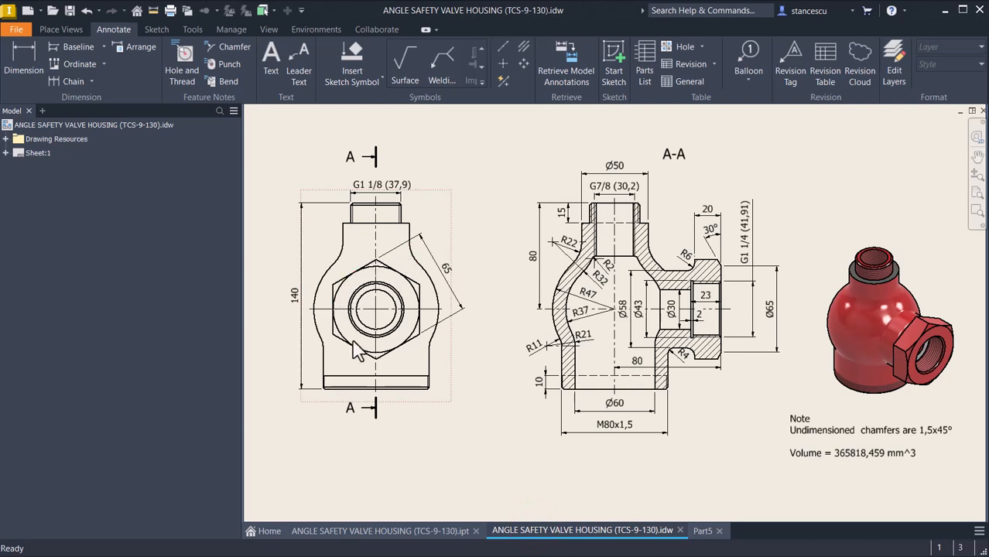
left_click(450, 277)
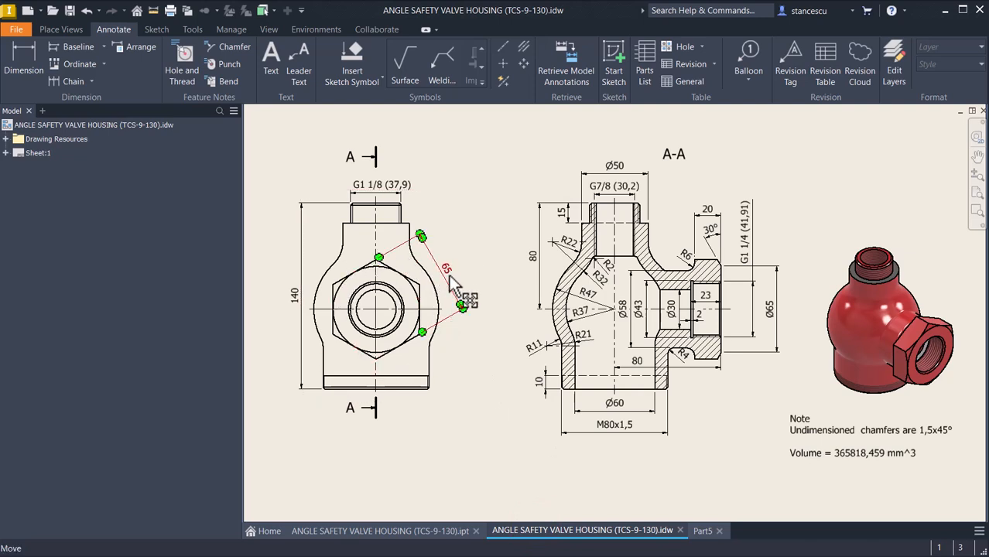
key("Escape")
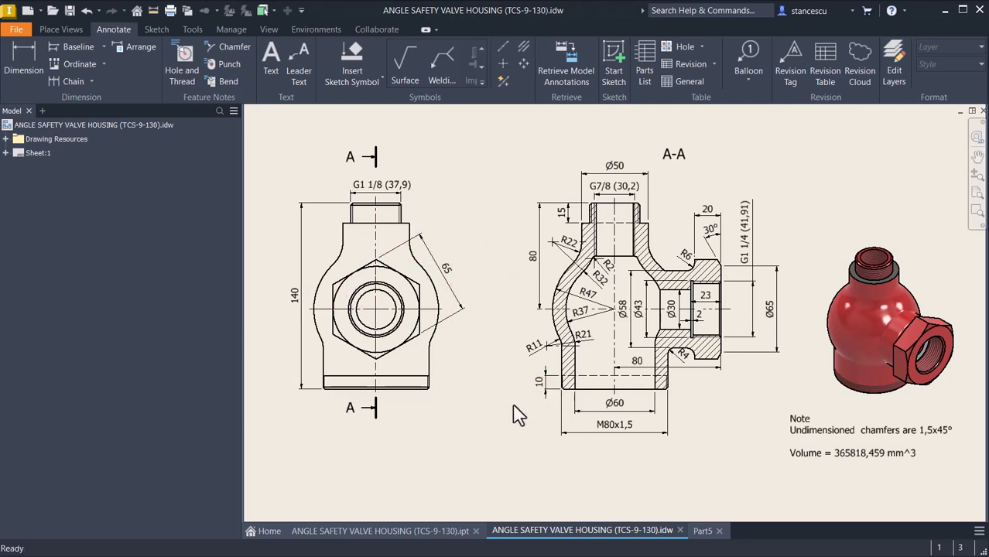
left_click(703, 532)
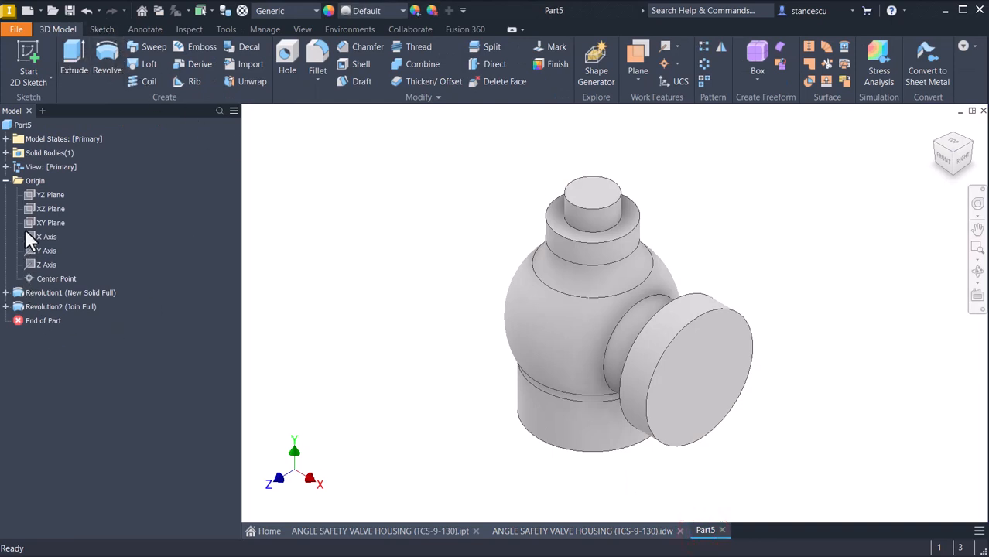
Step: Start a sketch on the side outlet's end face and draw a six-sided polygon about 62 mm across flats, centered on the origin
left_click(684, 386)
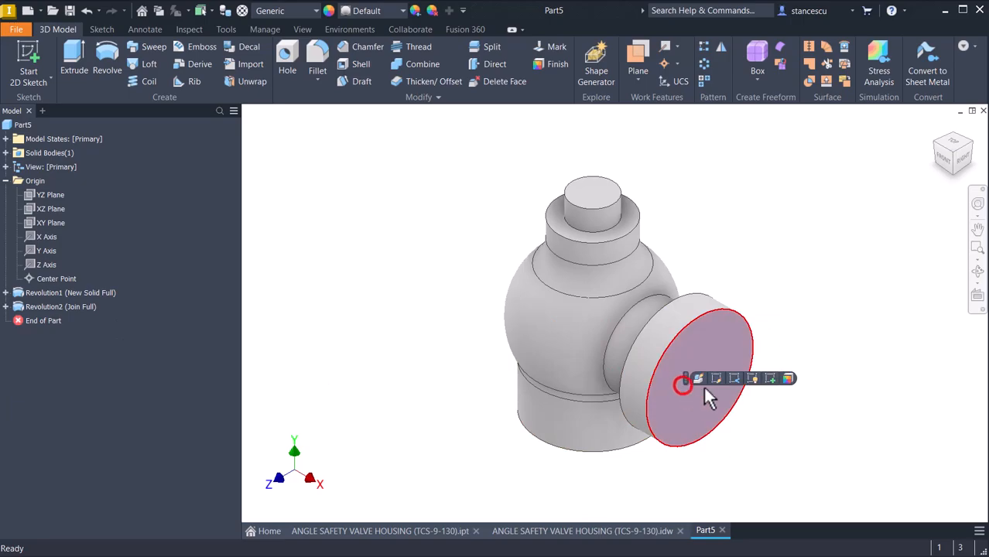
left_click(772, 380)
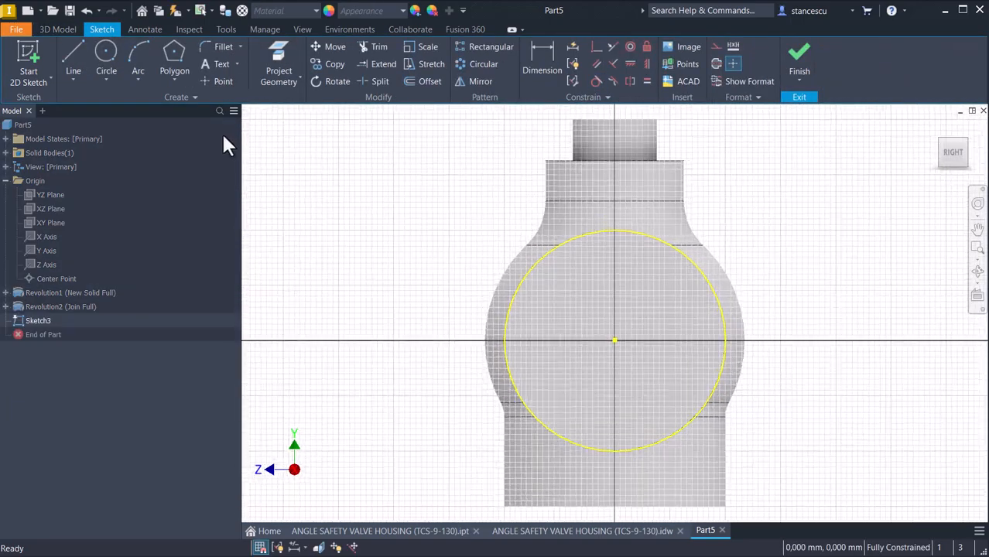
left_click(171, 78)
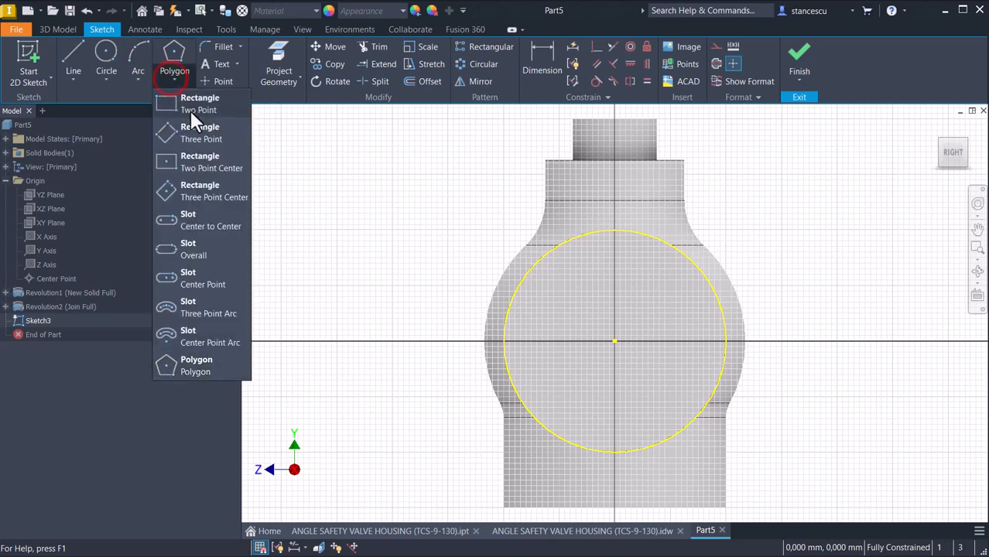
left_click(175, 51)
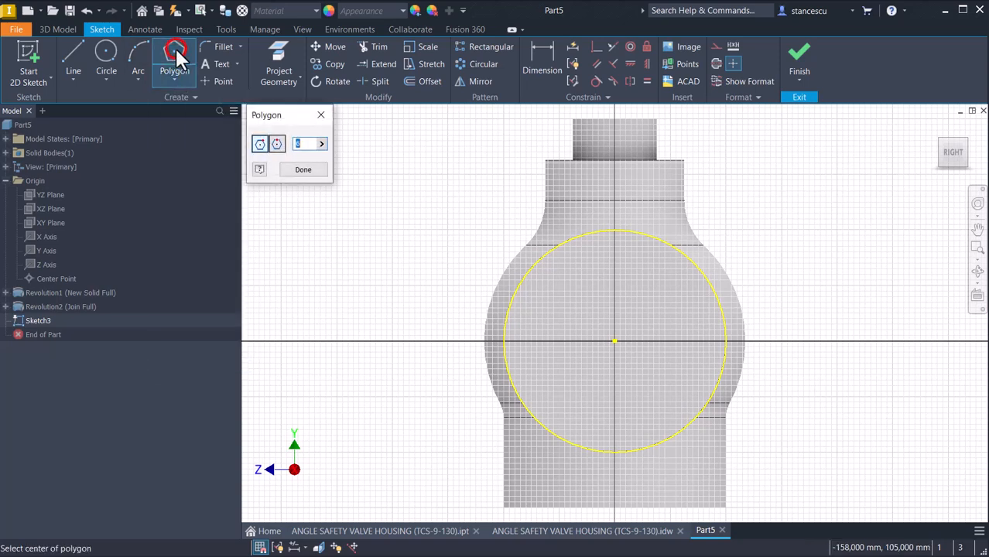
left_click(614, 340)
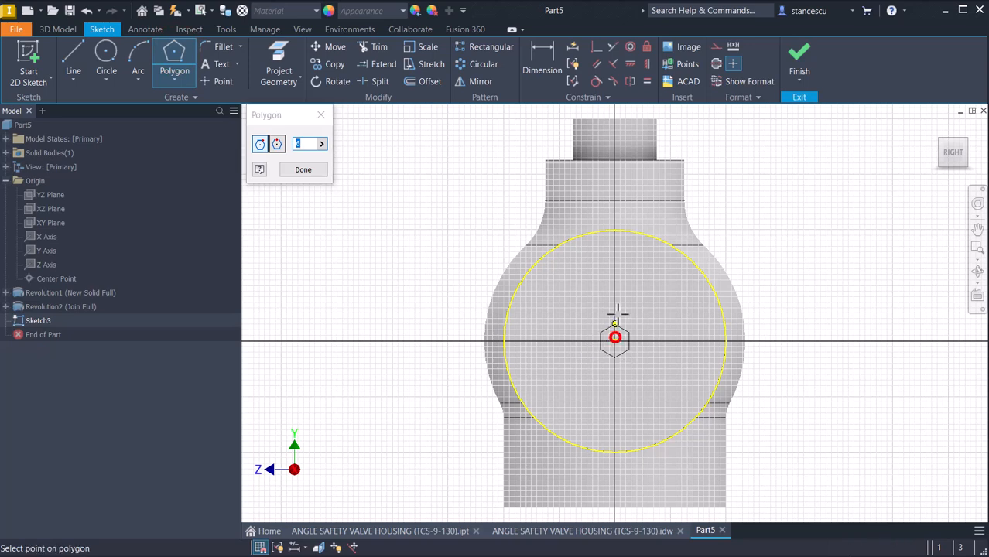
left_click(631, 241)
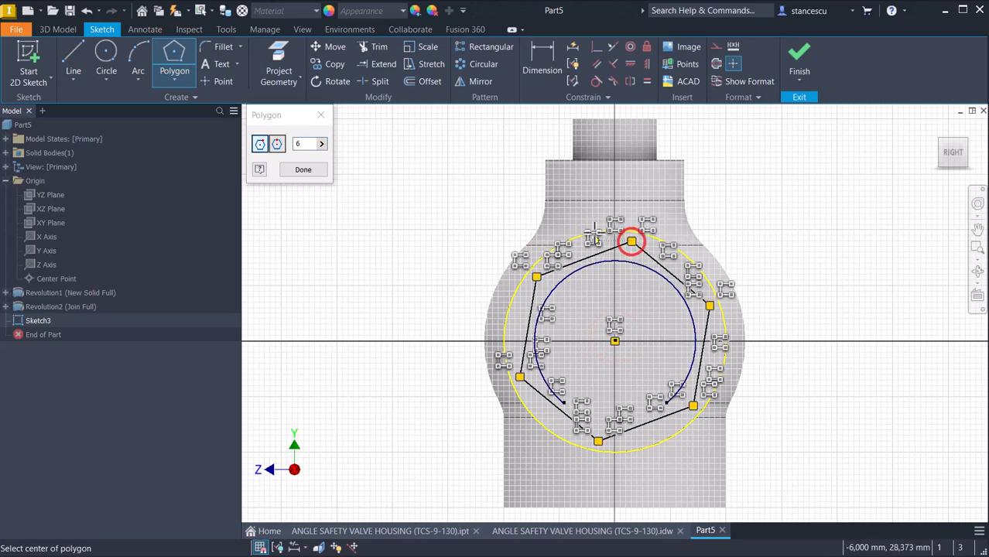
Step: Constrain the hexagon's upper vertex vertically in line with its center point
left_click(645, 63)
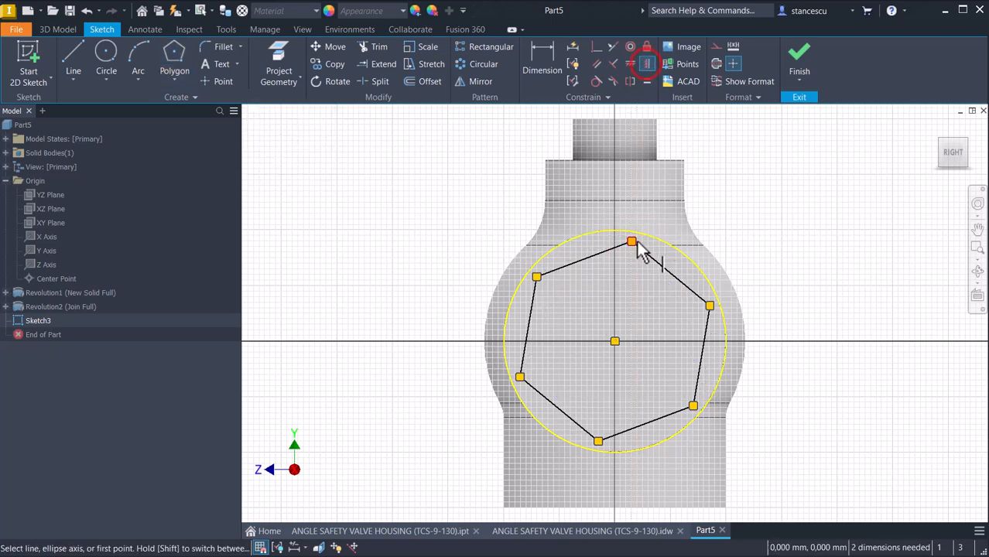
left_click(629, 242)
left_click(615, 341)
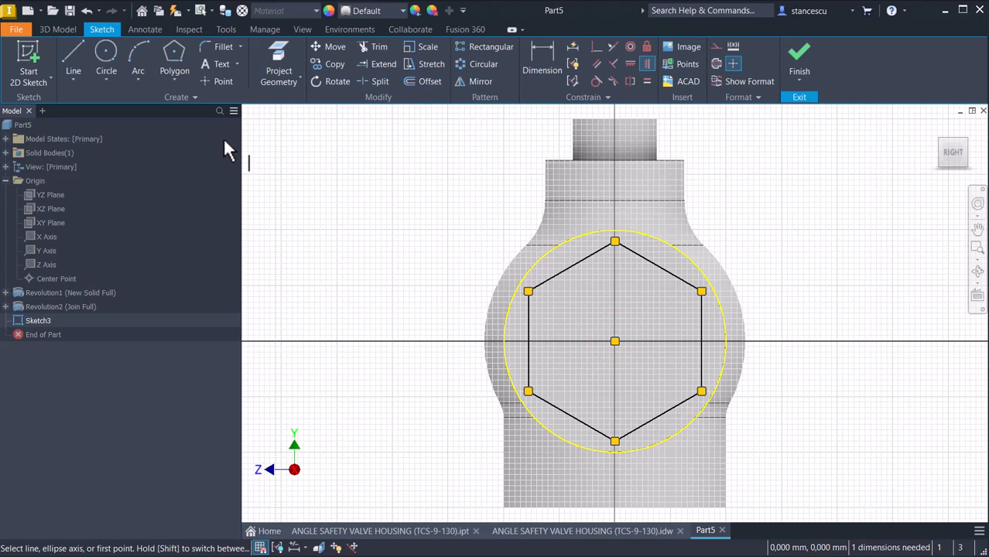
Step: Dimension the distance between two opposite sides of the hexagon as 65 mm
left_click(547, 82)
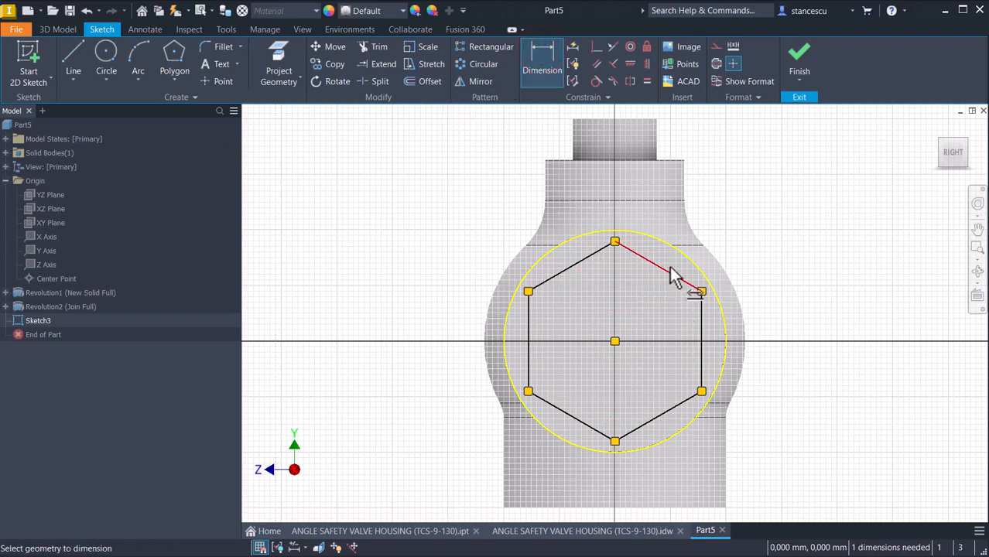
left_click(669, 275)
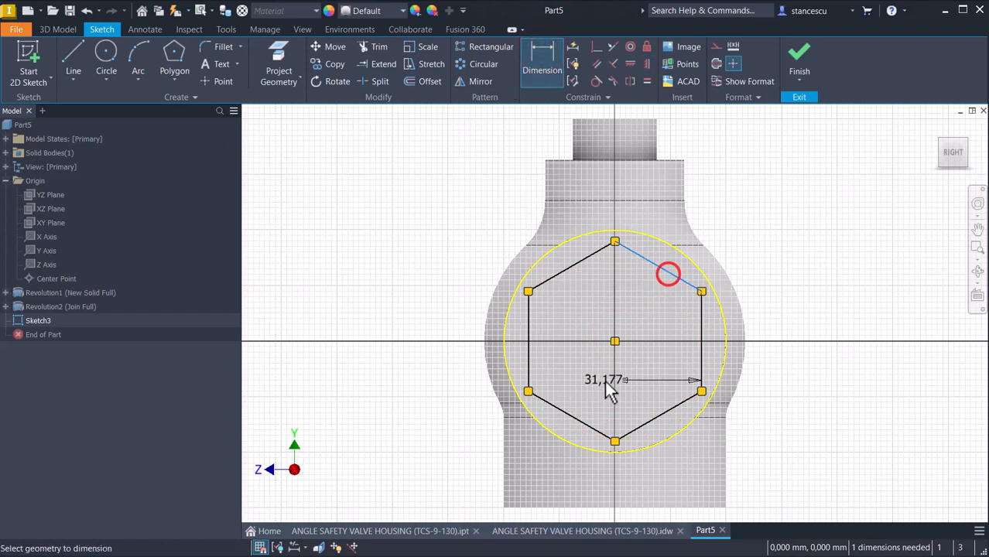
left_click(586, 424)
left_click(765, 433)
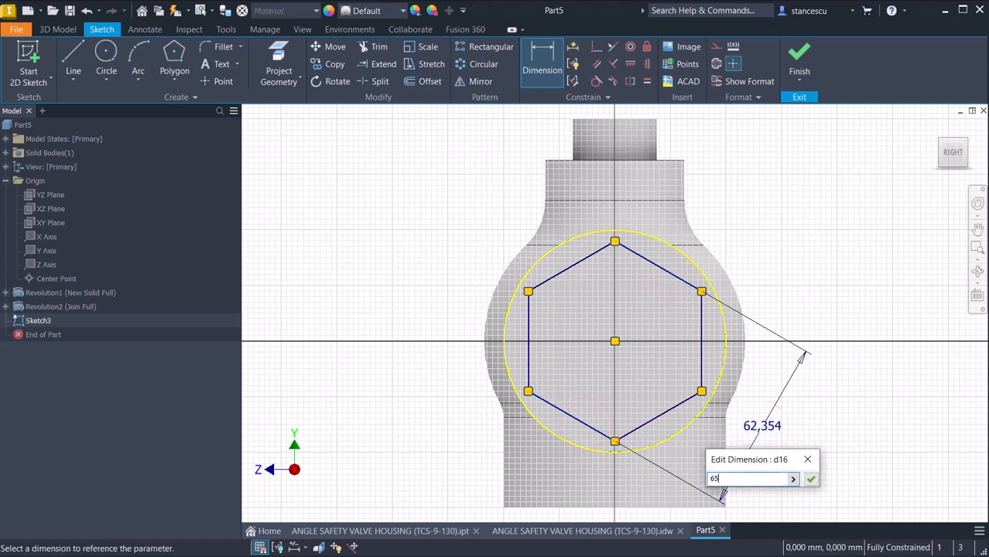
key("Return")
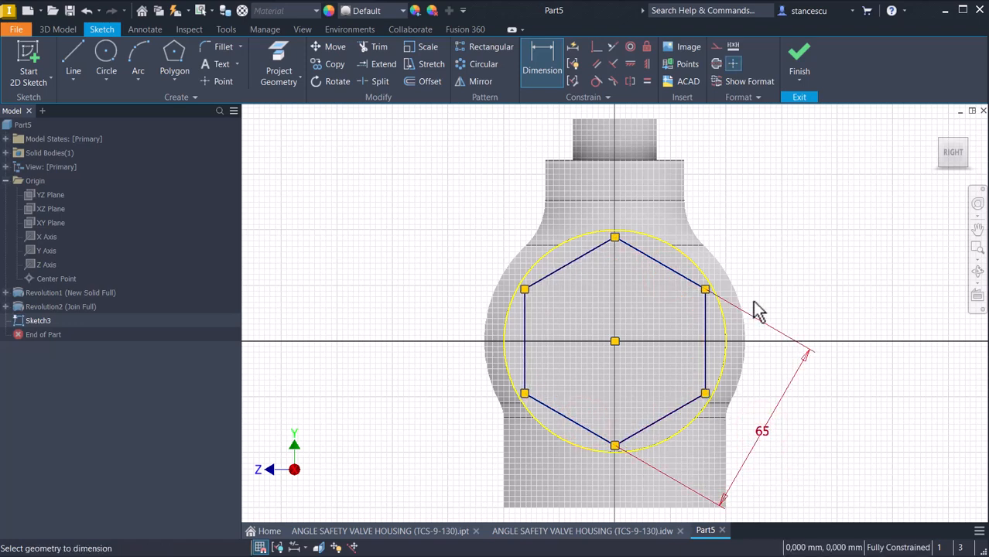
Step: Finish the sketch and extrude the region between hexagon and circle as a To Next cut through the outlet flange
left_click(799, 53)
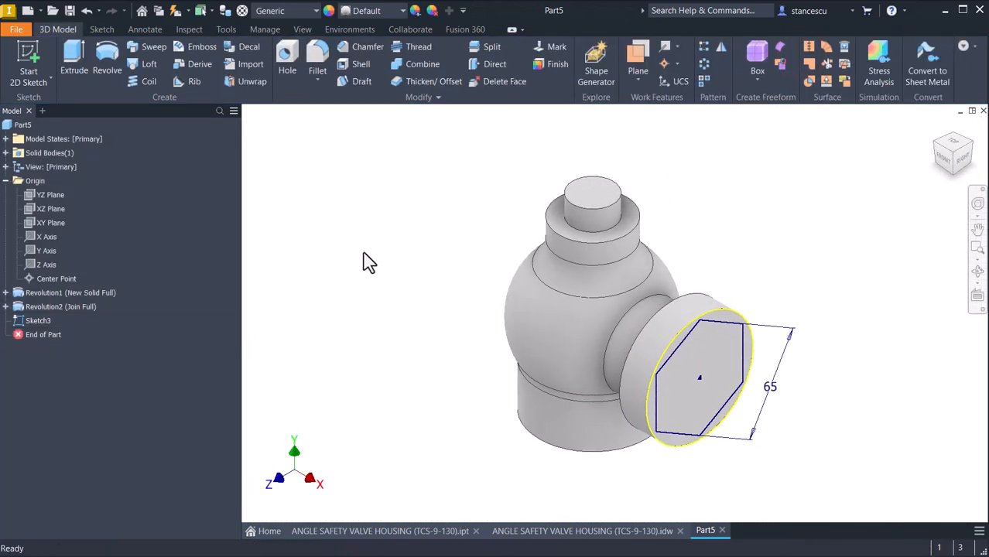
left_click(68, 68)
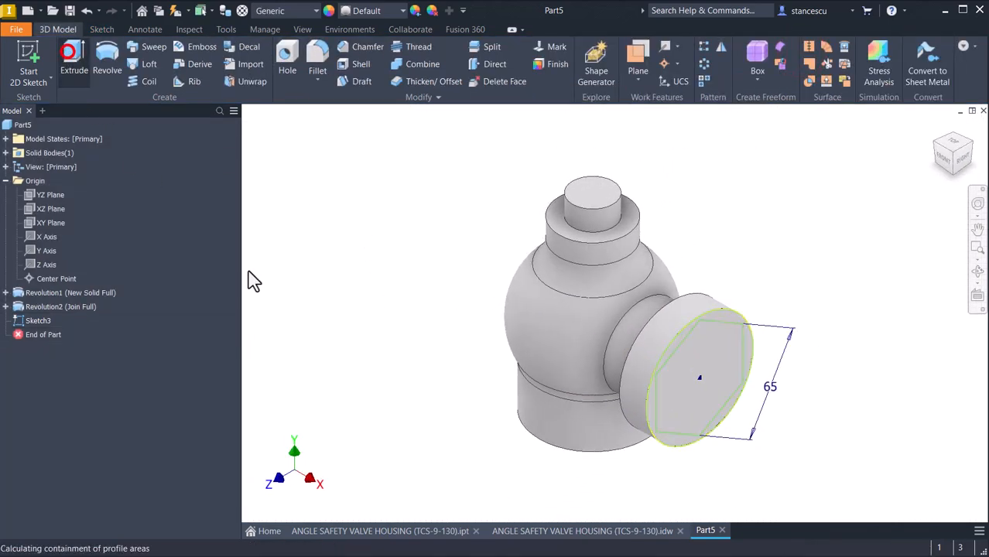
left_click(728, 316)
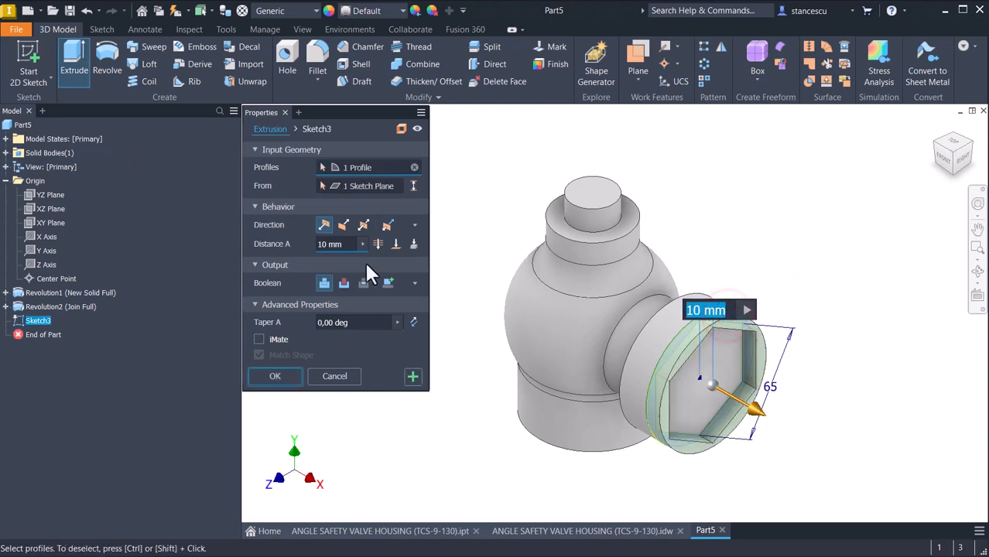
left_click(407, 244)
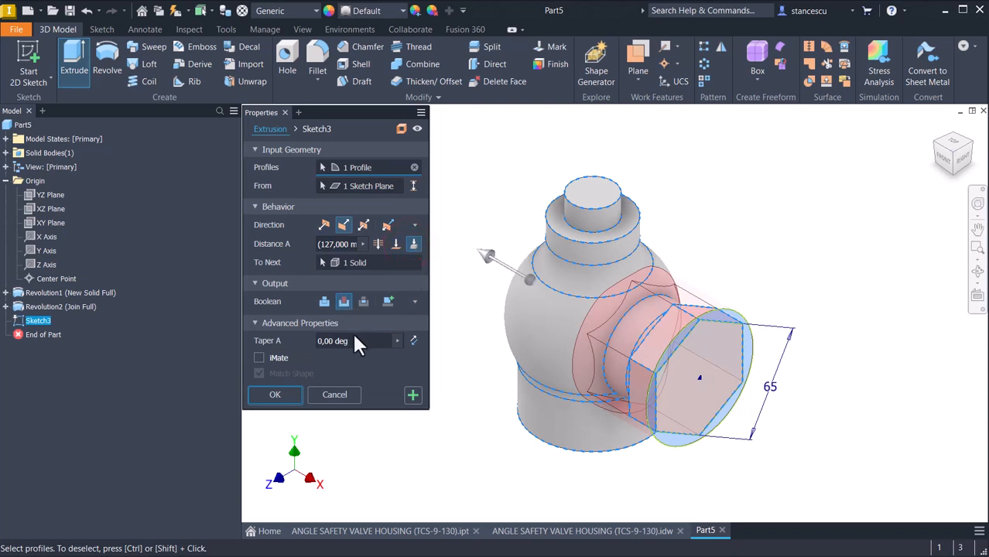
left_click(275, 397)
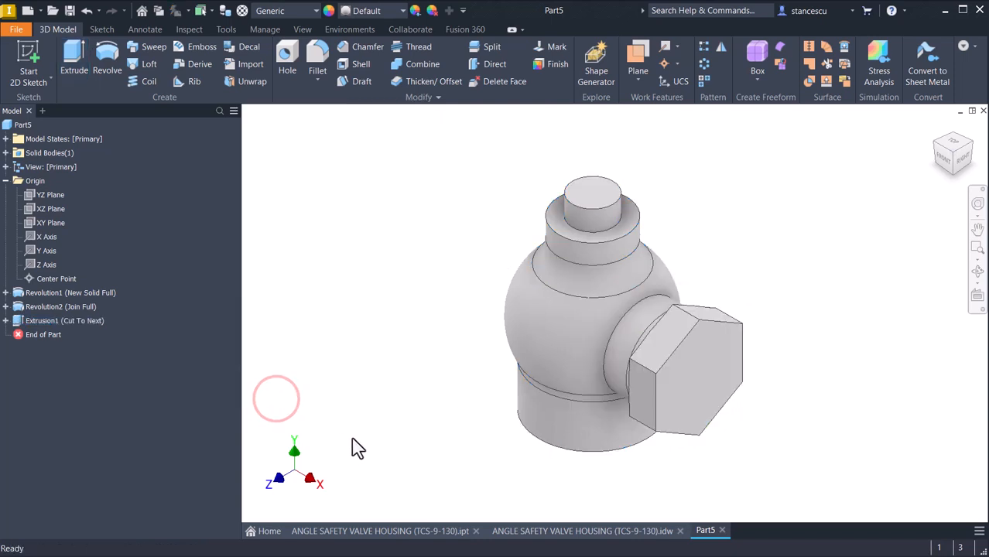
Step: Start a sketch on the XY plane, slice the graphics there, and project the outlines of the hexagon's upper flange face
key("F6")
middle_click_drag(495, 404, 832, 218, "shift")
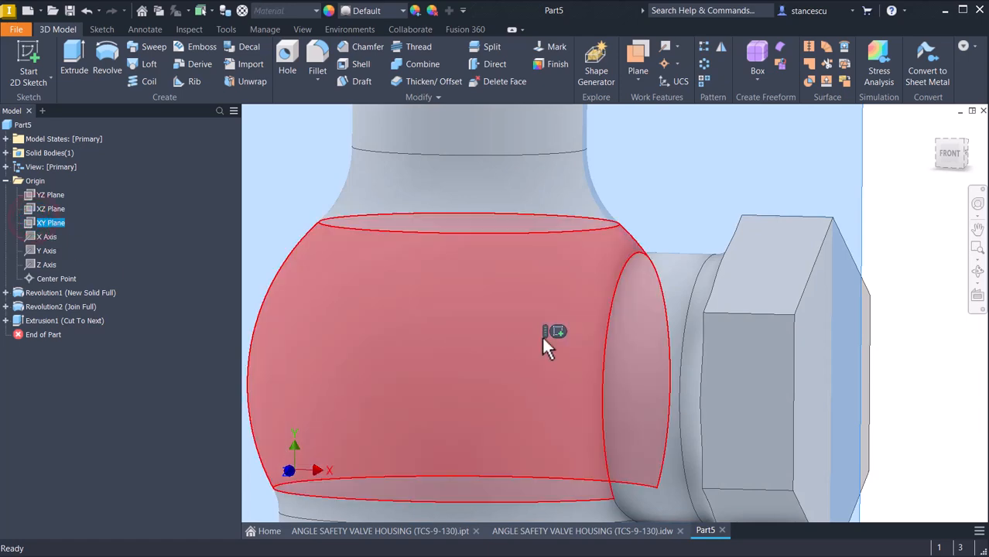
left_click(555, 330)
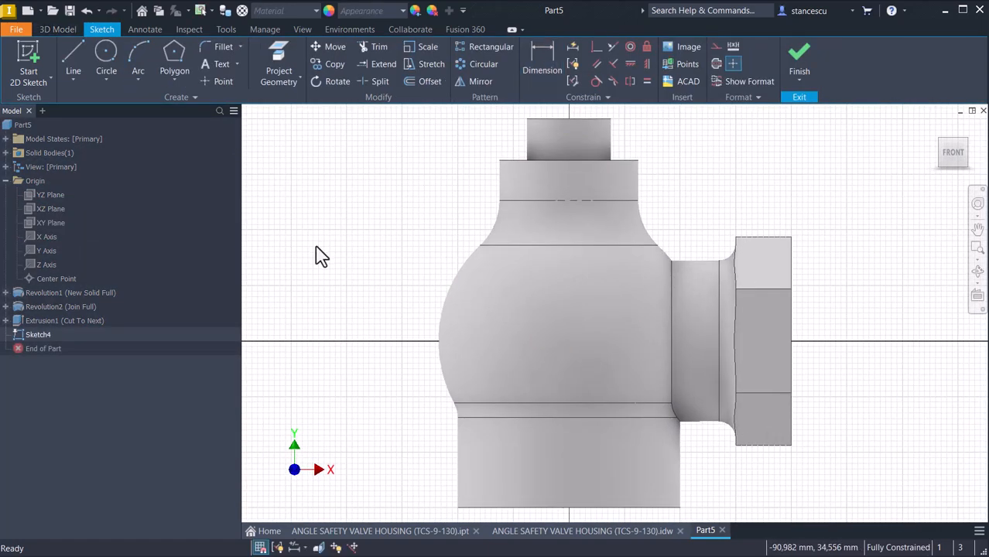
key("F7")
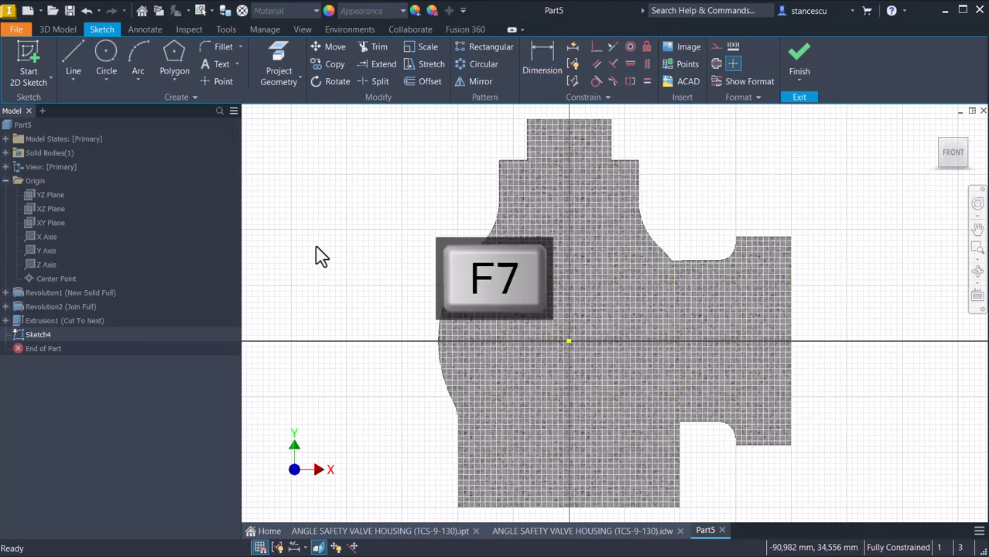
left_click(277, 55)
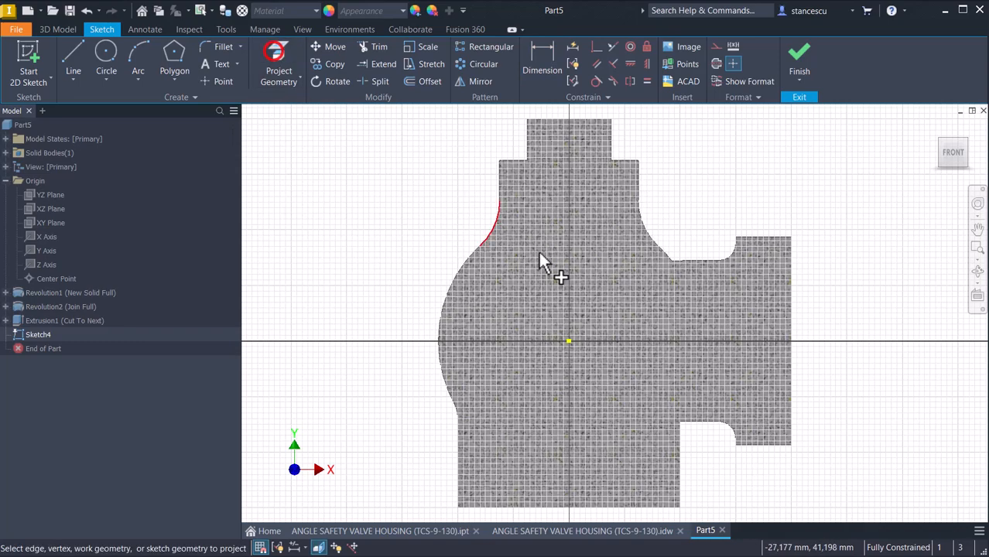
left_click(760, 246)
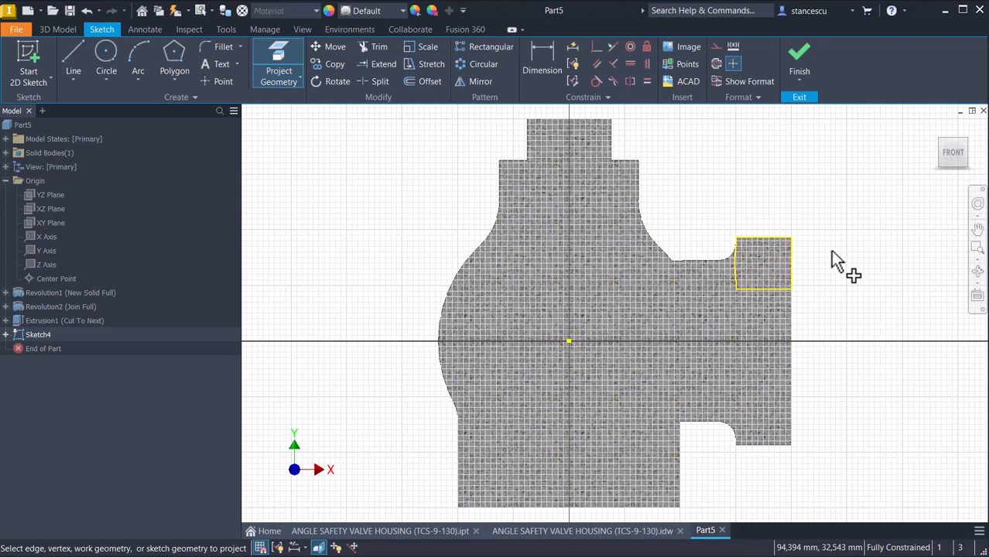
Step: Draw a slanted line across the projected face's upper outer corner, at about 28 degrees to the outer vertical edge
scroll(830, 250, "down", 3)
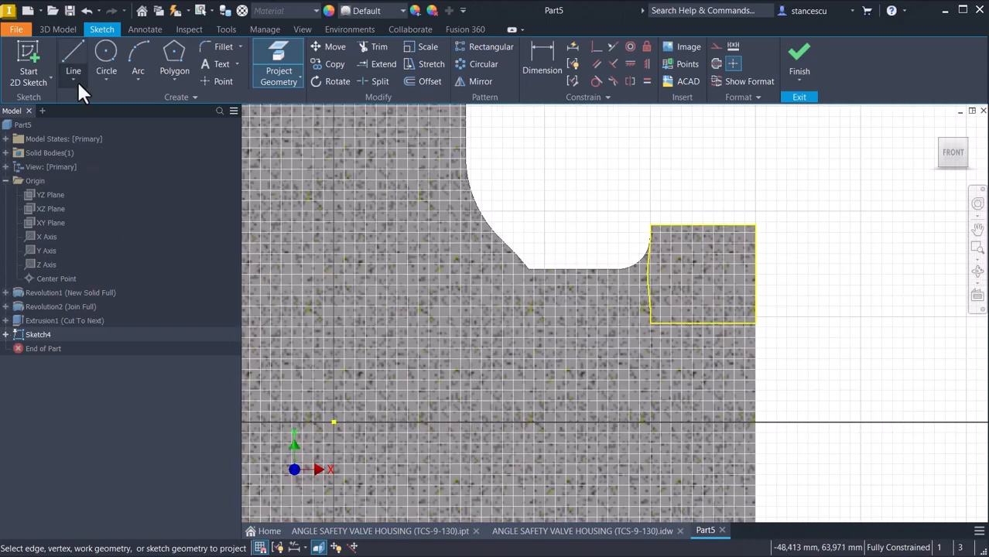
left_click(73, 54)
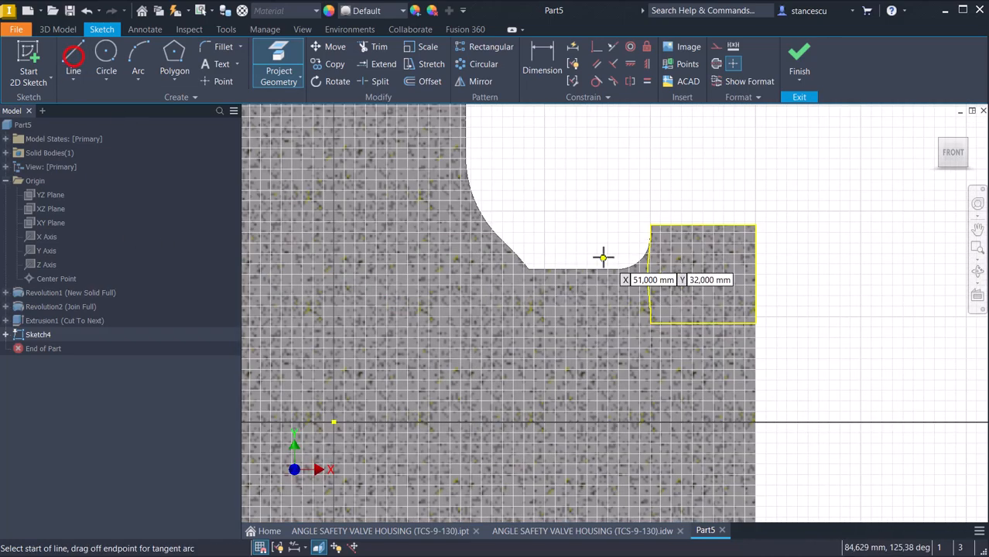
left_click(731, 224)
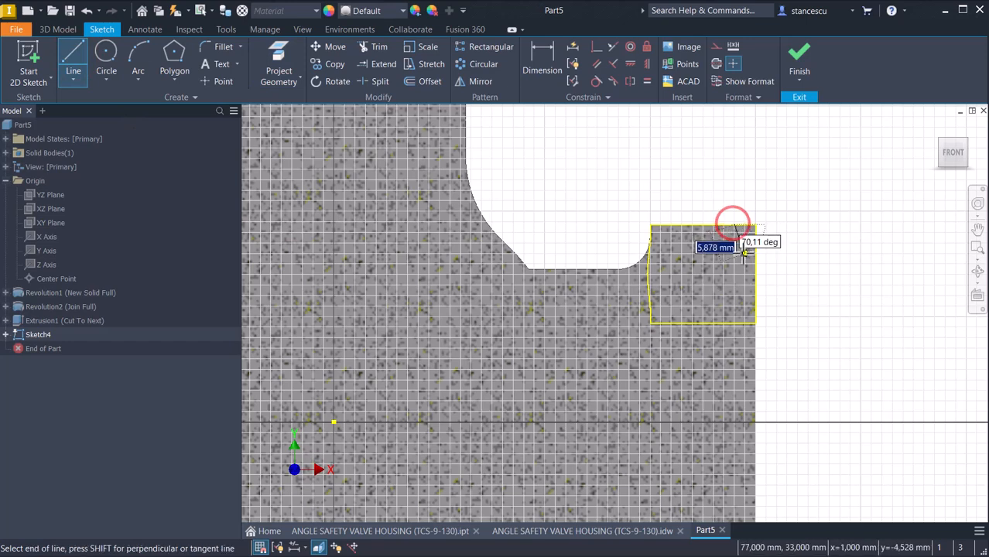
double_click(755, 264)
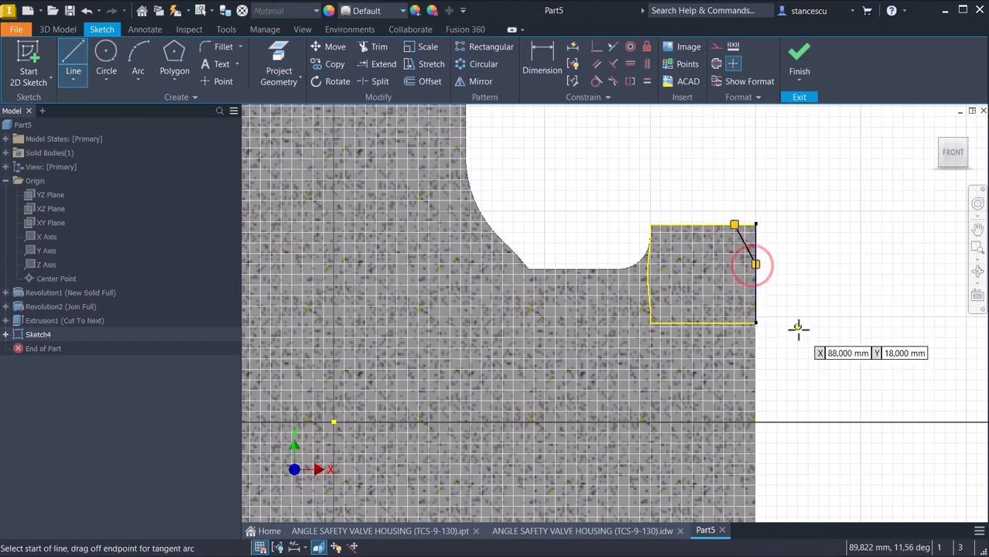
key("Escape")
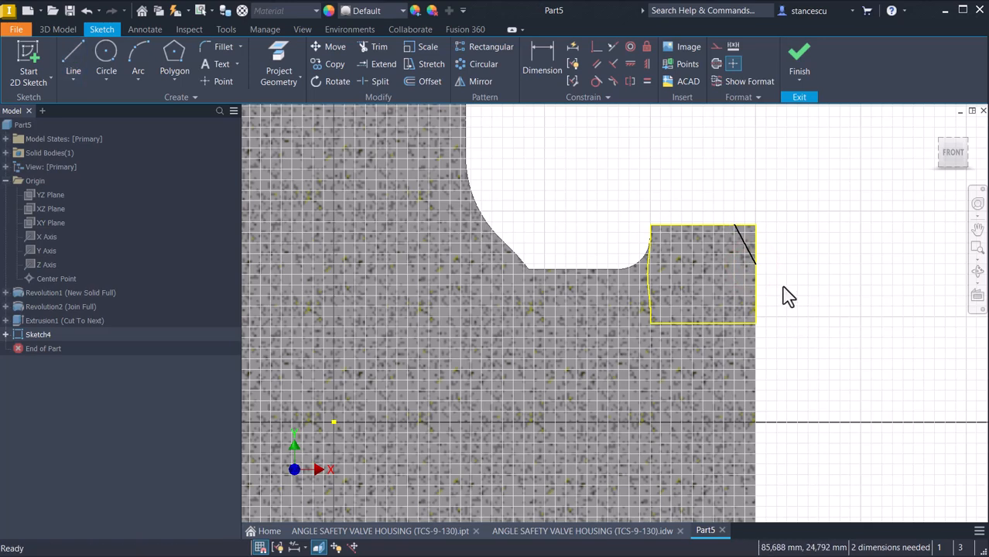
Step: Convert the projected face's inner and lower edges to construction geometry
left_click_drag(756, 264, 760, 264)
mouse_move(698, 274)
left_mouse_down()
mouse_move(589, 412)
mouse_move(644, 362)
left_mouse_up()
left_click(716, 47)
left_click(867, 239)
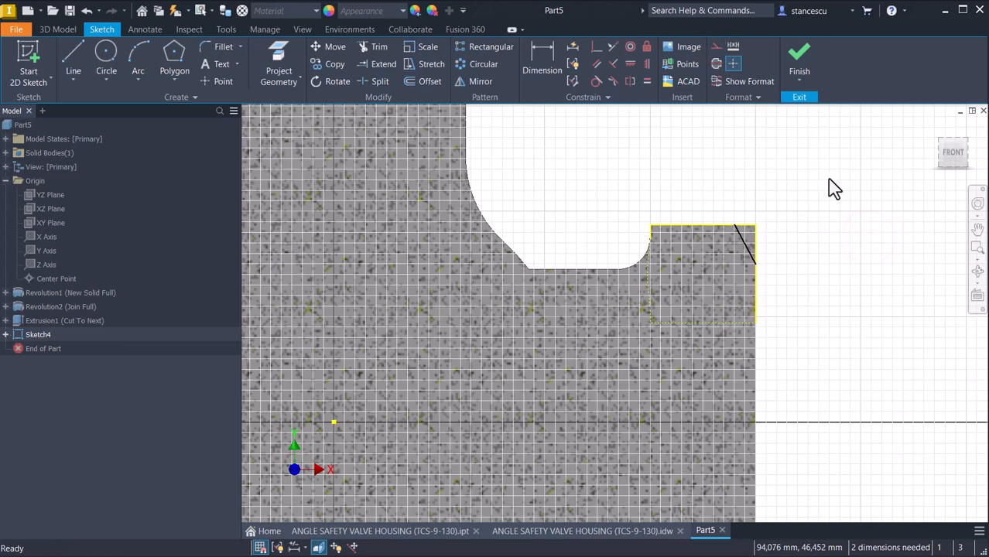
Step: Dimension the angle between the slanted corner line and the flange's outer vertical edge at 30 degrees
left_click(545, 54)
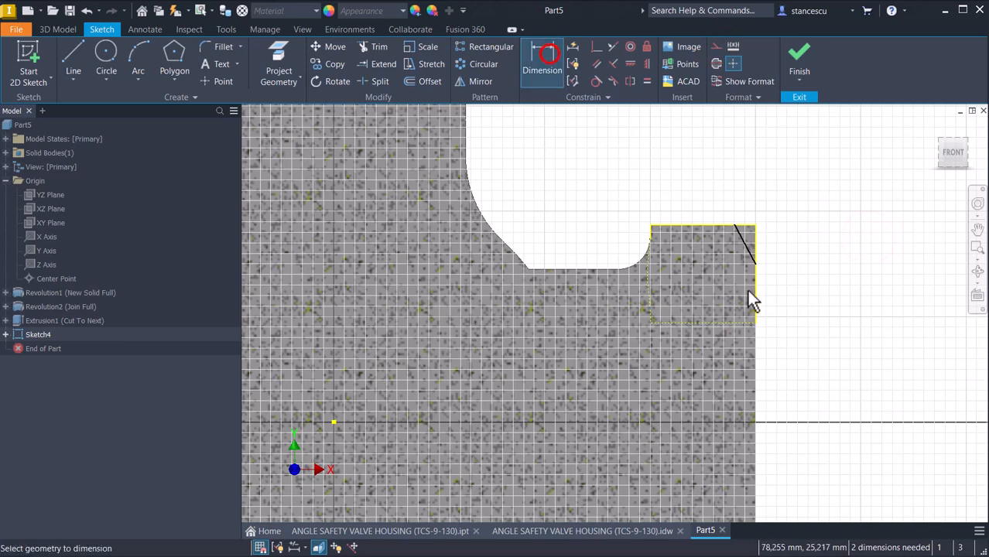
left_click(747, 234)
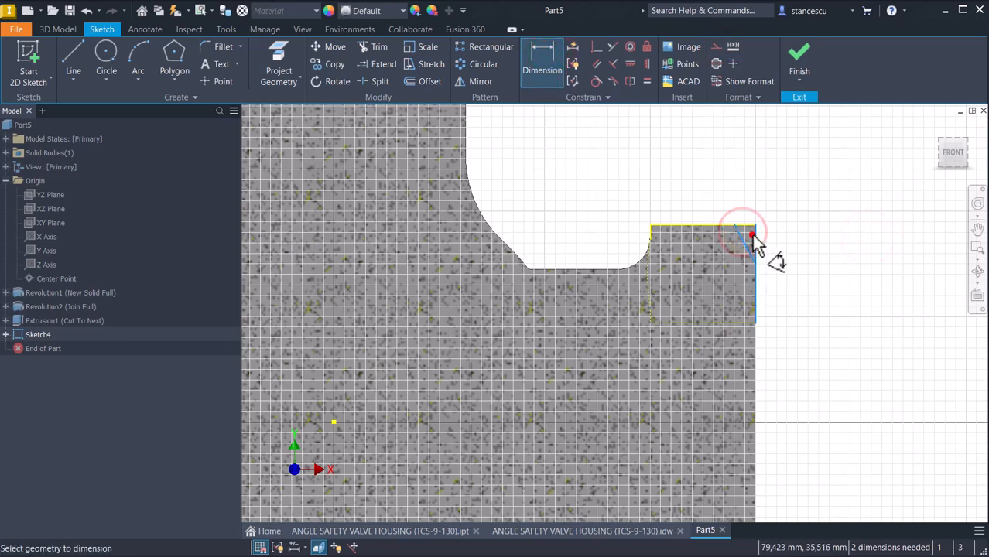
left_click(737, 178)
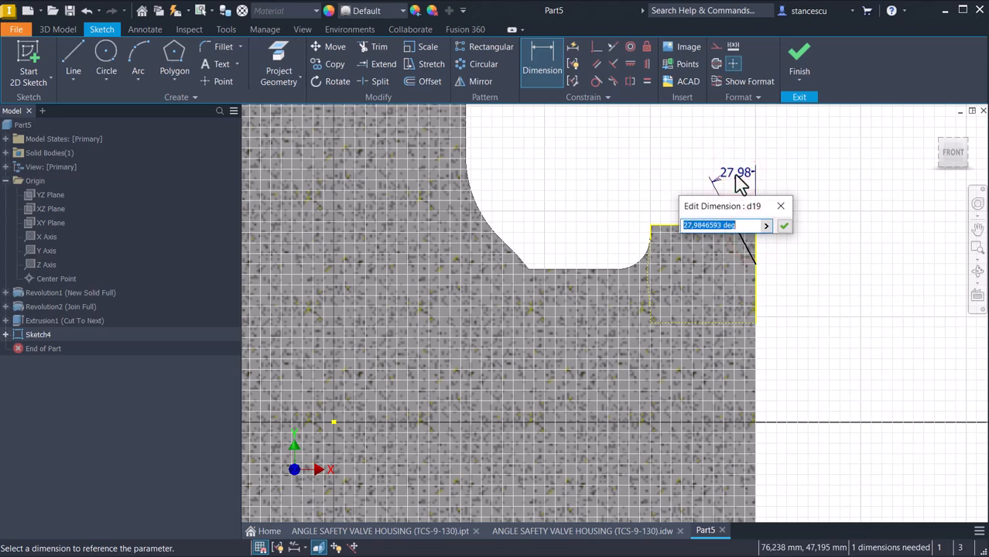
type("30")
key("Return")
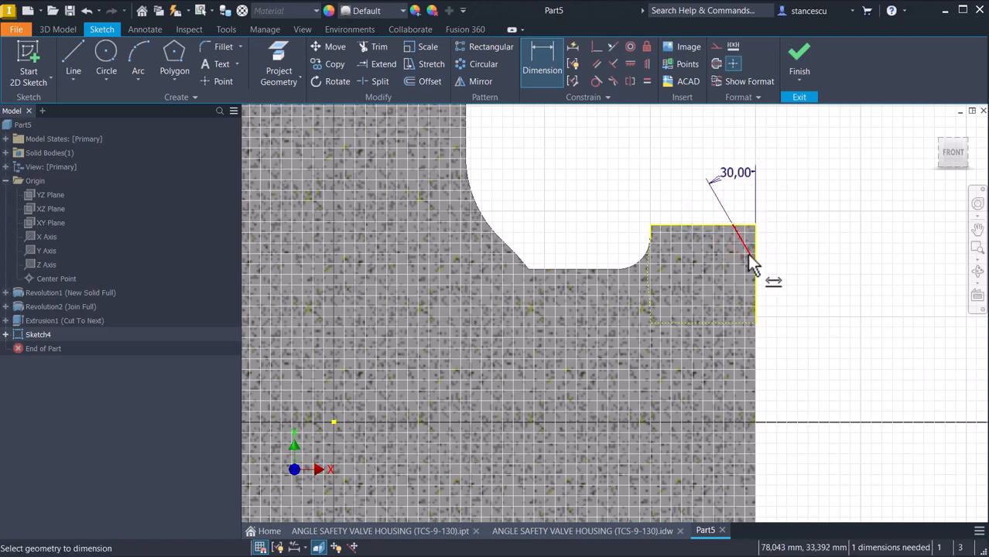
Step: Dimension the slanted line's lower endpoint at 65/2 mm vertically from the origin and finish the sketch
left_click(754, 263)
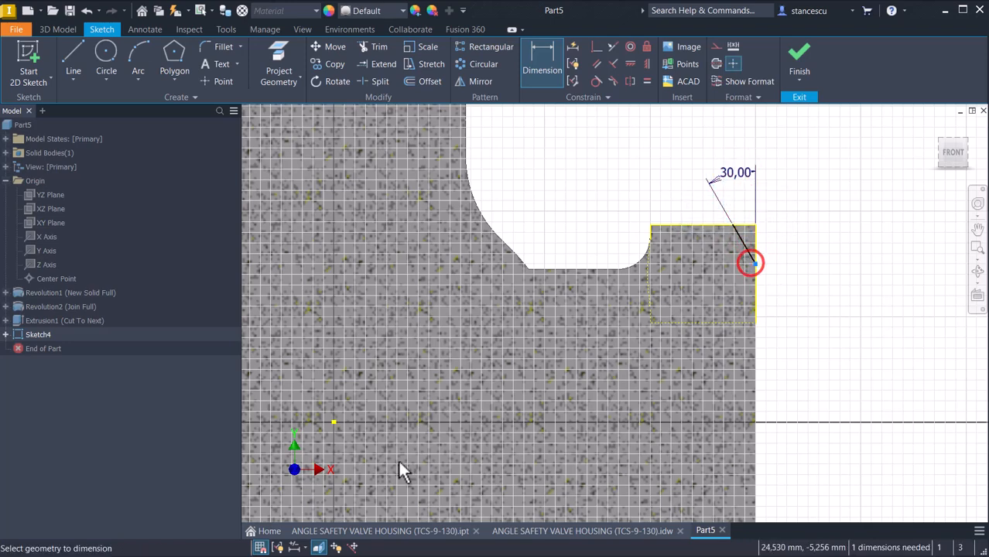
left_click(334, 422)
left_click(847, 354)
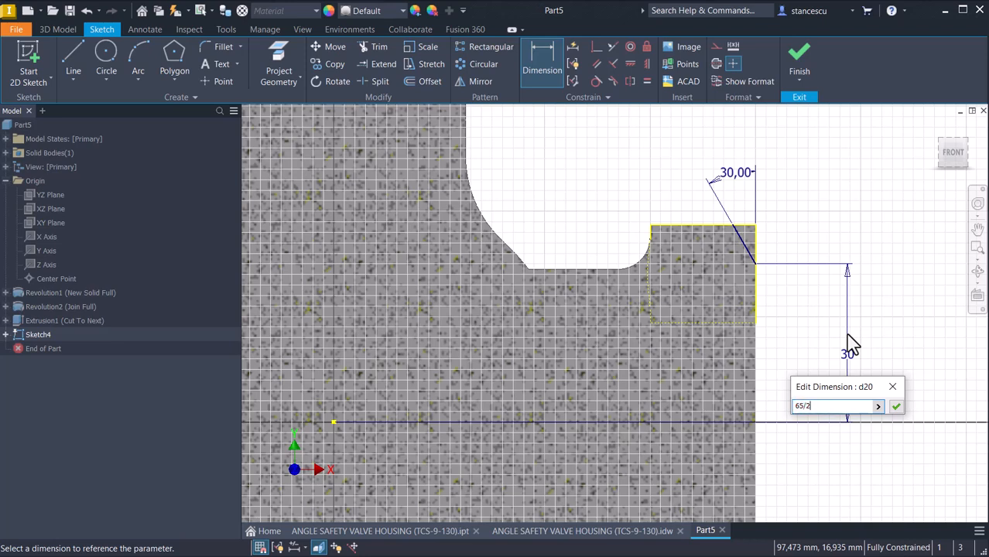
key("Return")
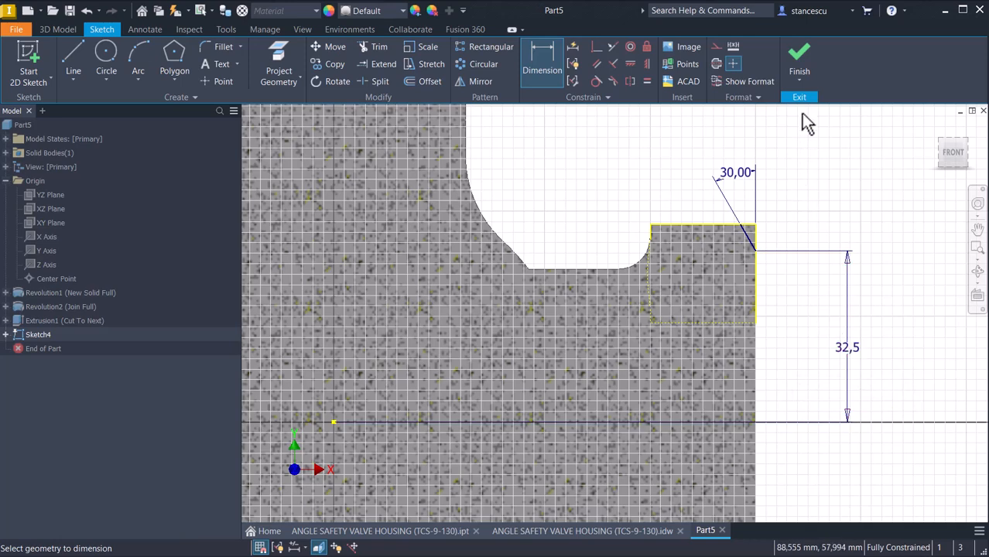
left_click(802, 54)
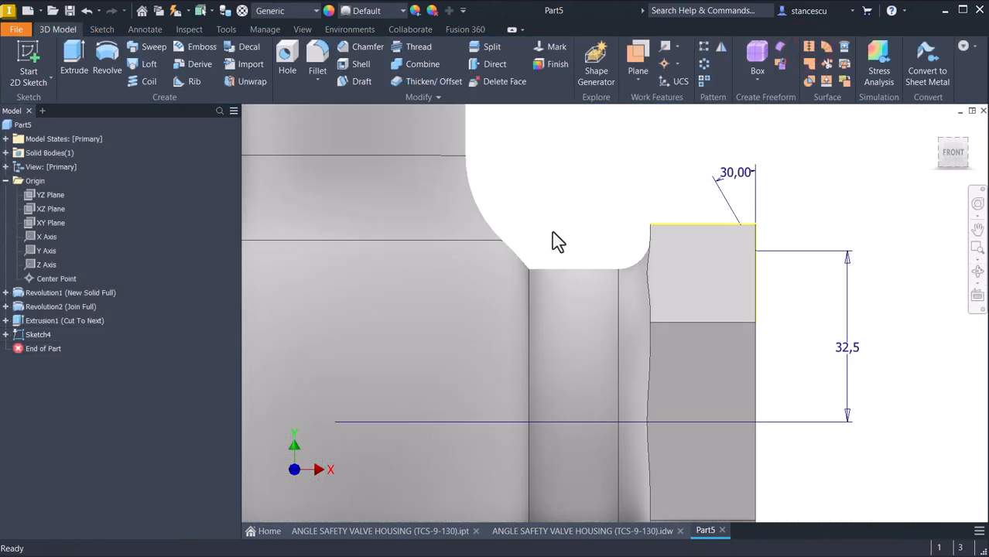
Step: Revolve the small triangular corner profile a full turn about the X axis as a cut to chamfer the hexagon
key("F6")
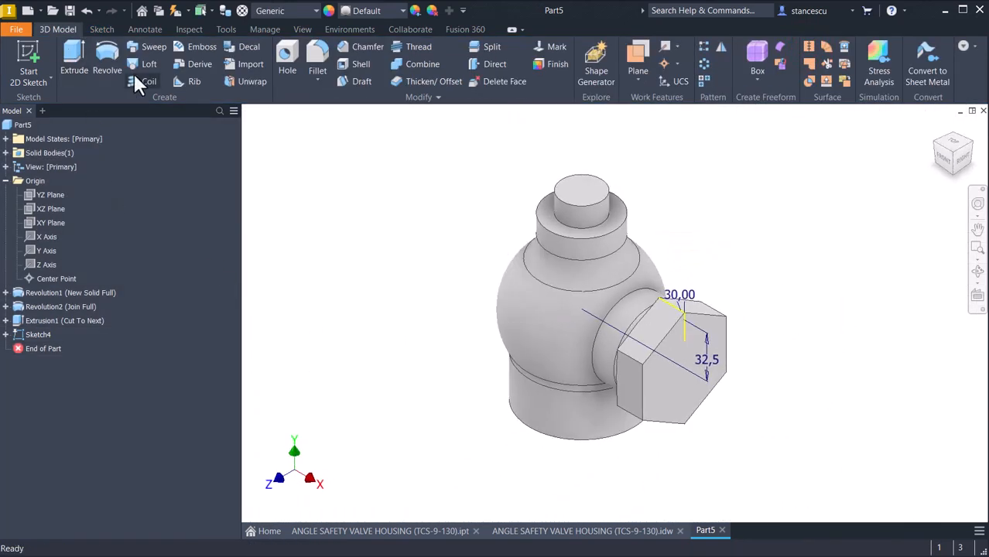
left_click(107, 58)
scroll(716, 332, "up", 5)
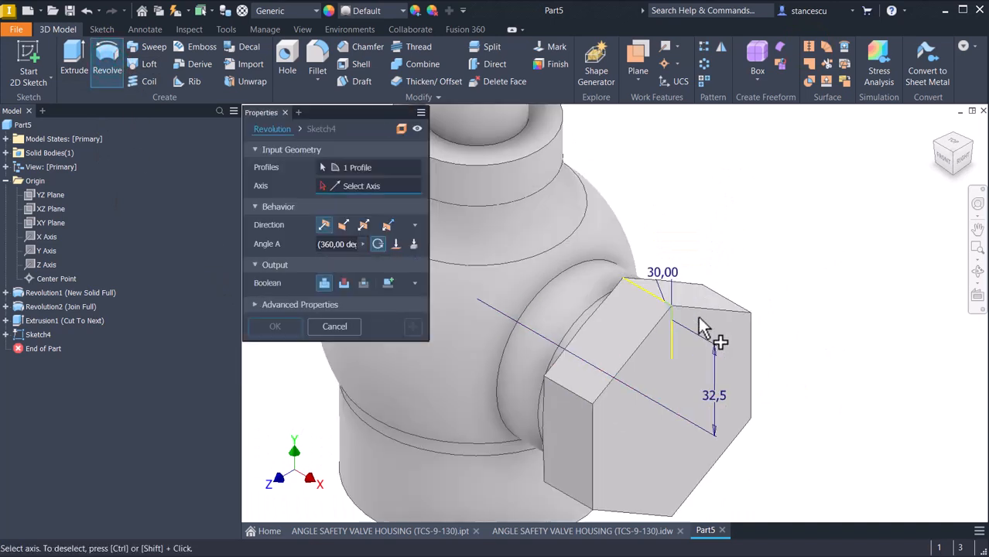
scroll(691, 298, "up", 2)
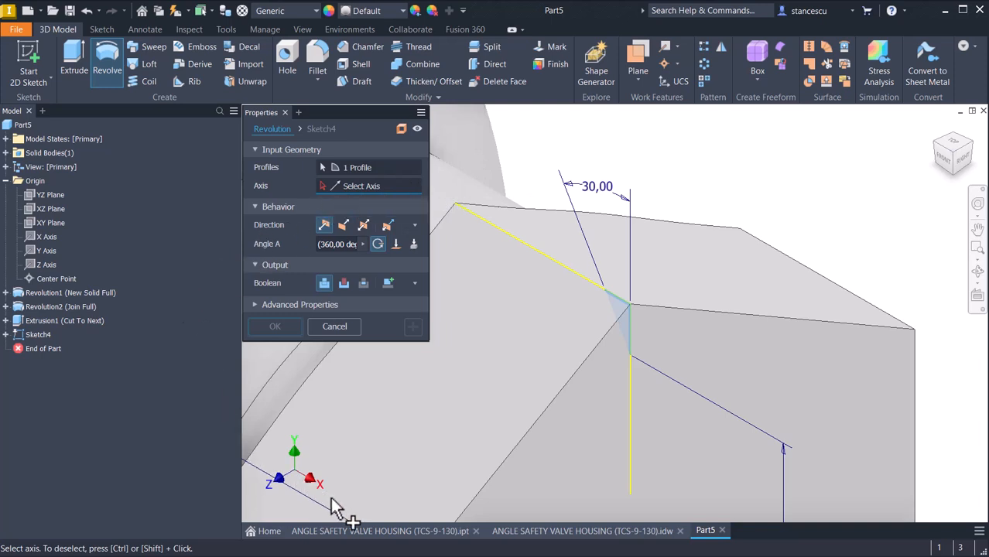
left_click(45, 234)
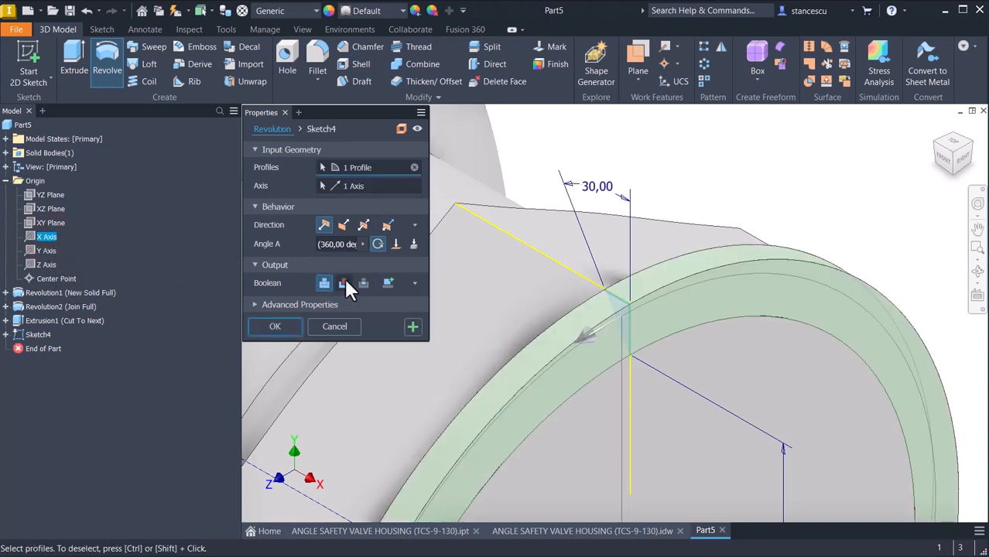
left_click(345, 283)
left_click(288, 328)
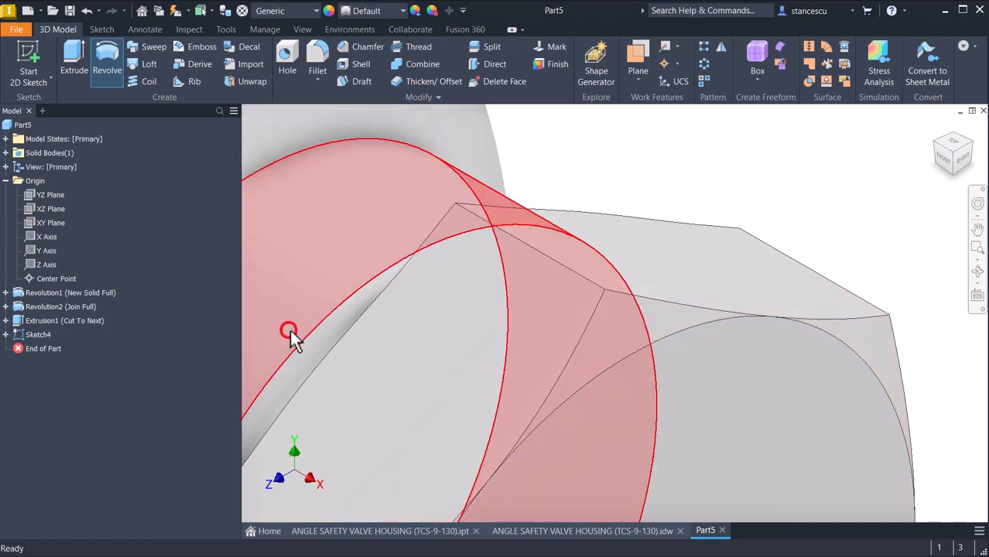
key("F6")
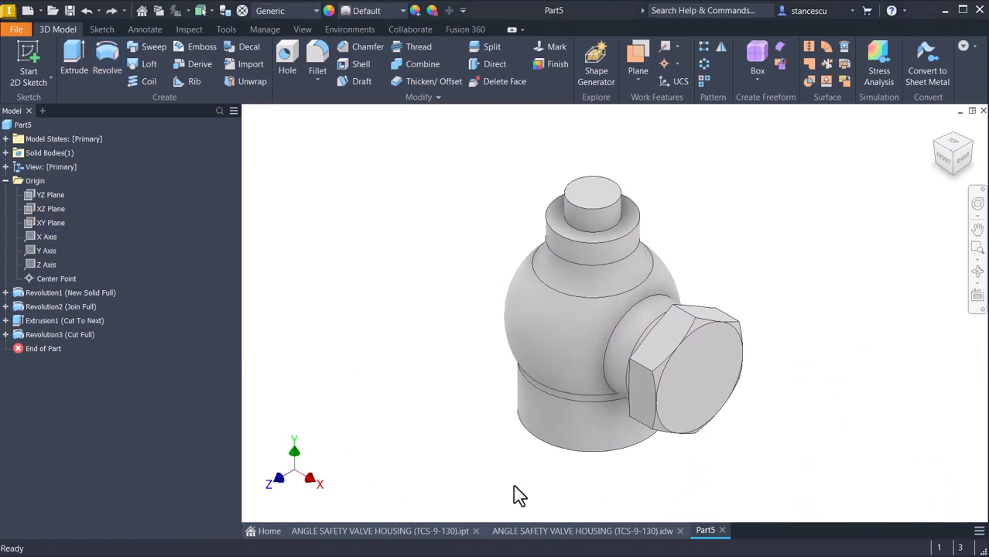
Step: Examine section A-A in the housing drawing for the radii, diameters and lengths of the internal cavity
left_click(573, 532)
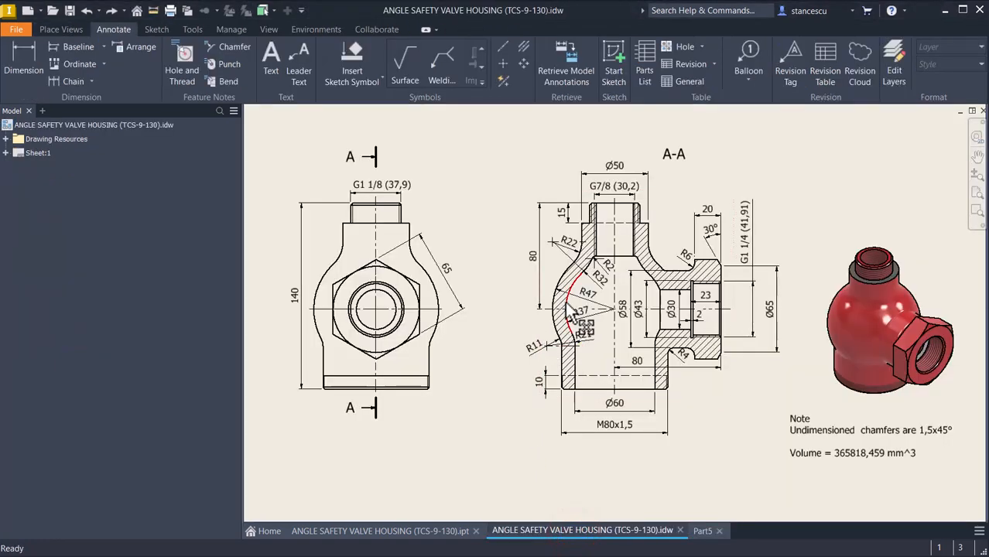
scroll(599, 280, "up", 3)
middle_click_drag(609, 315, 604, 258)
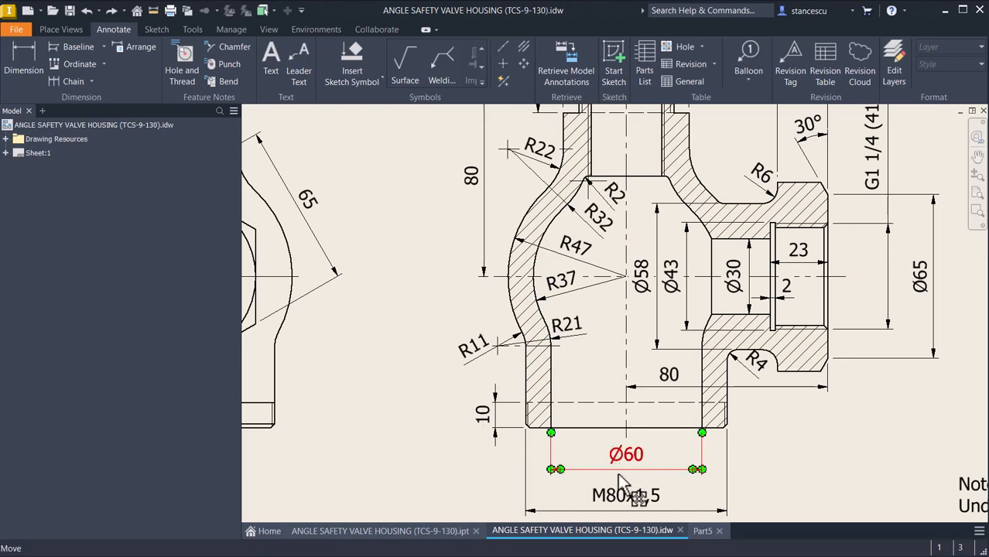
scroll(585, 186, "up", 5)
left_click(589, 192)
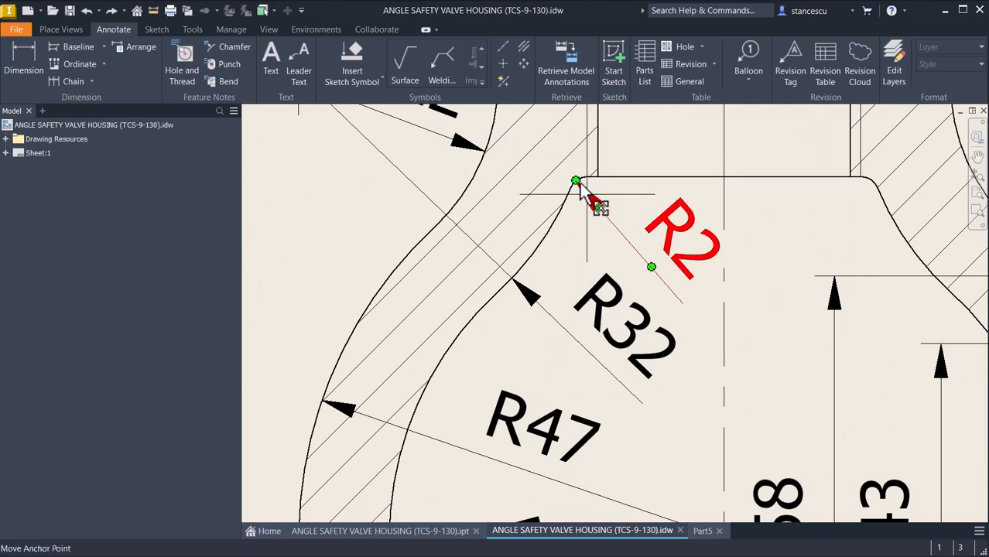
scroll(592, 216, "down", 4)
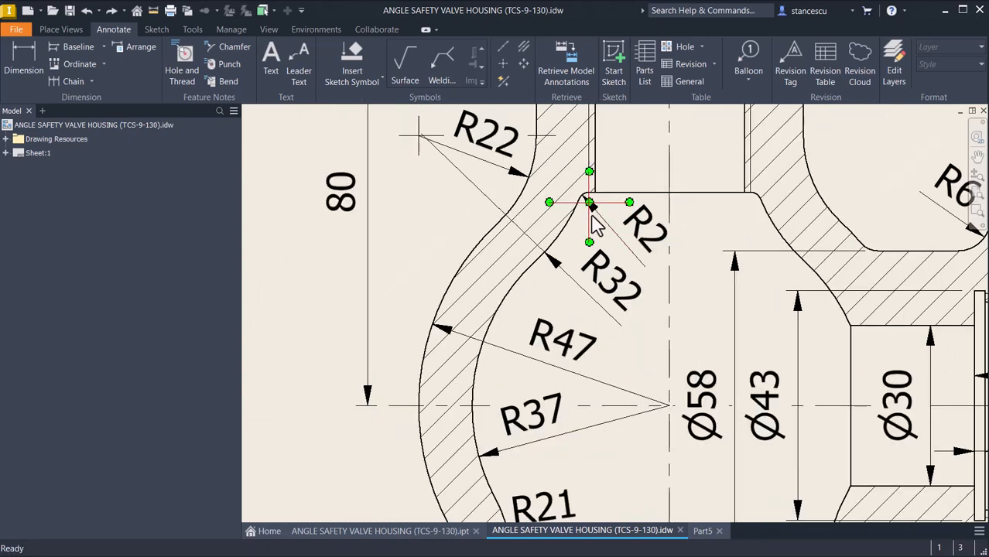
middle_click_drag(591, 216, 592, 314)
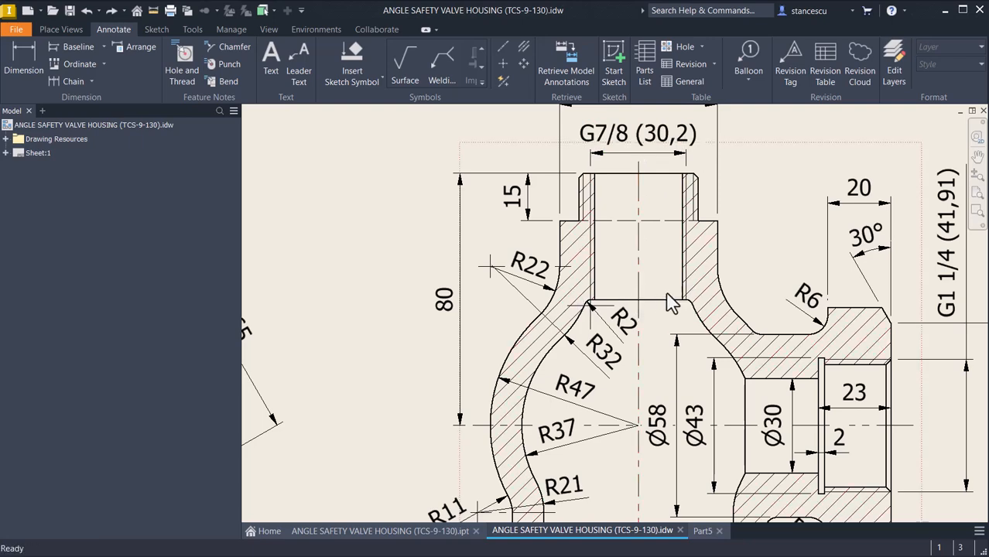
middle_click_drag(597, 395, 589, 305)
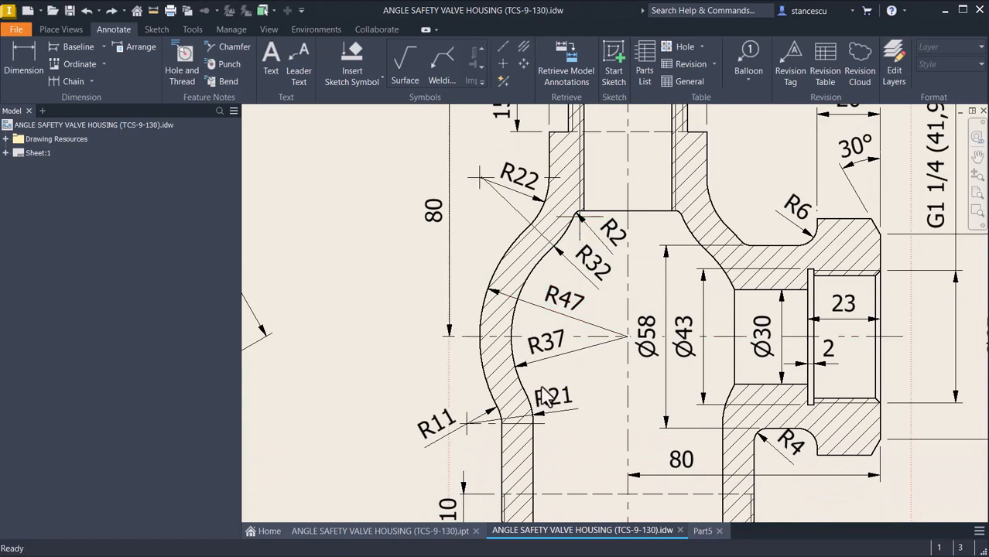
key("Home")
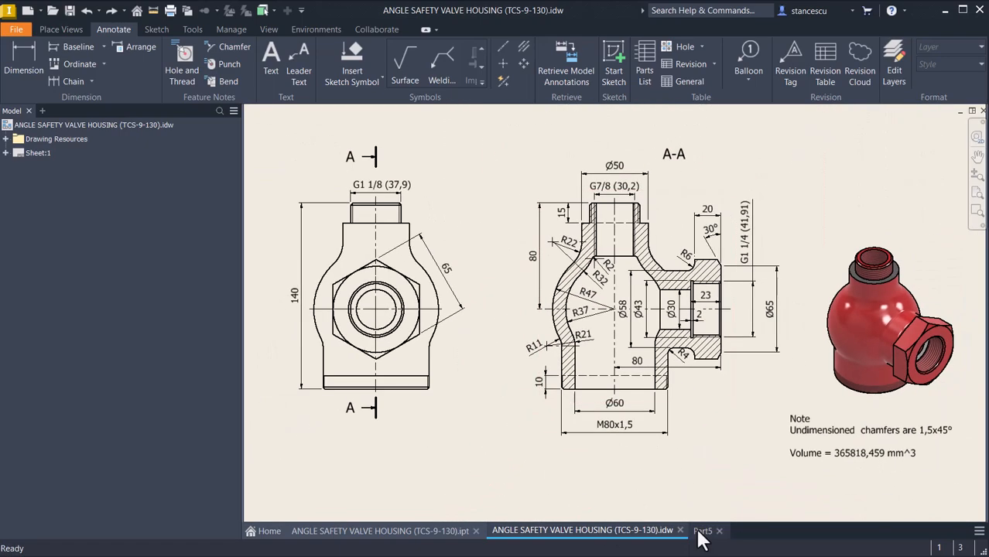
Step: Return to the part, start a sketch on the XY plane, and slice the graphics there
left_click(699, 532)
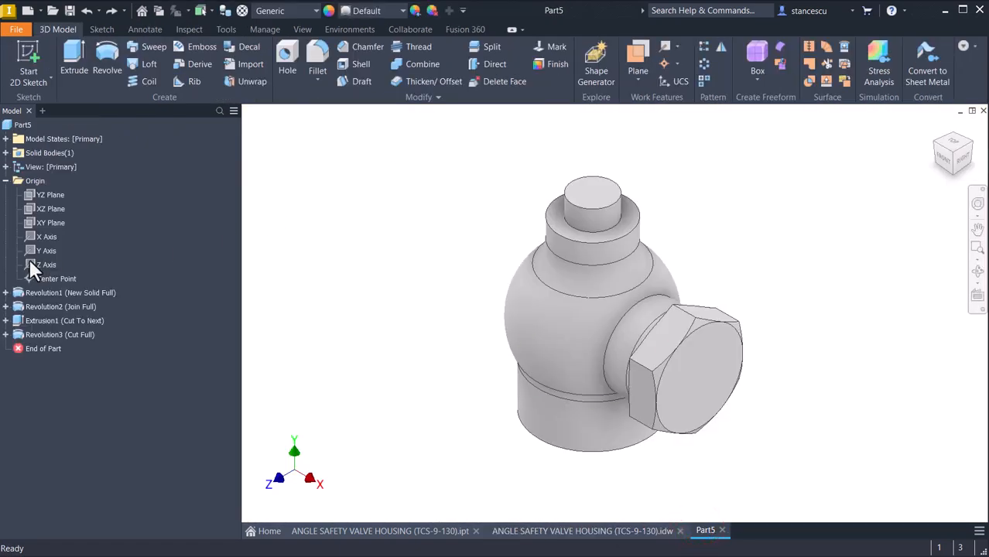
left_click(27, 224)
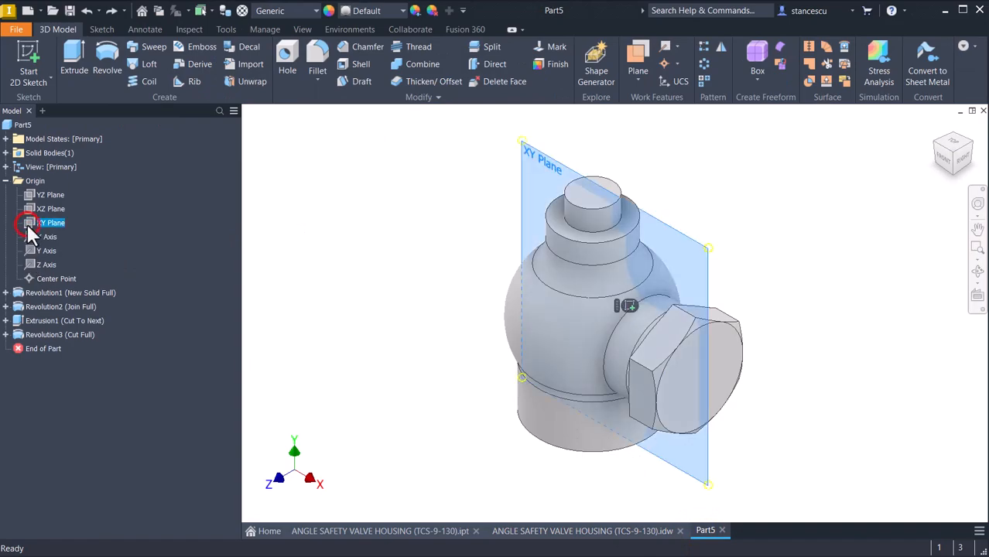
left_click(629, 305)
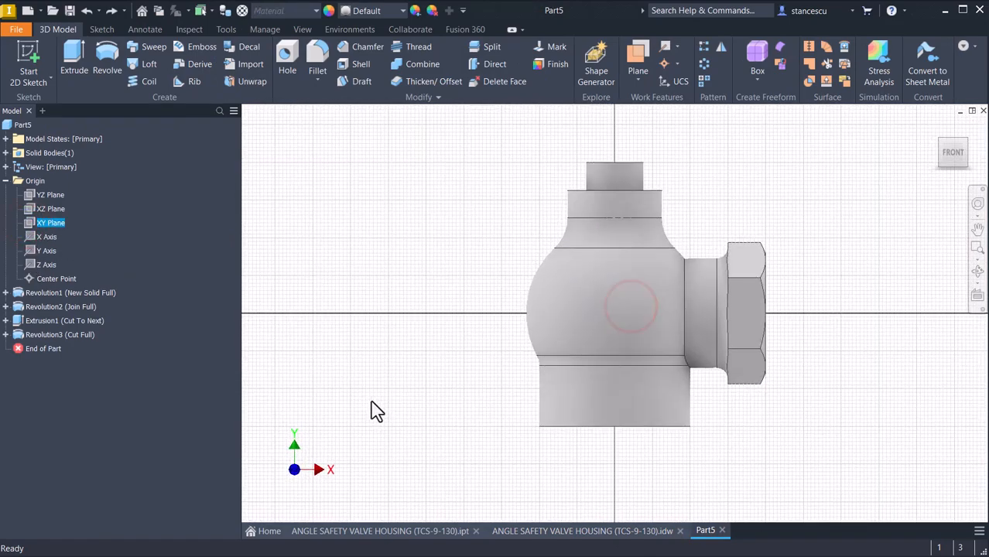
key("F7")
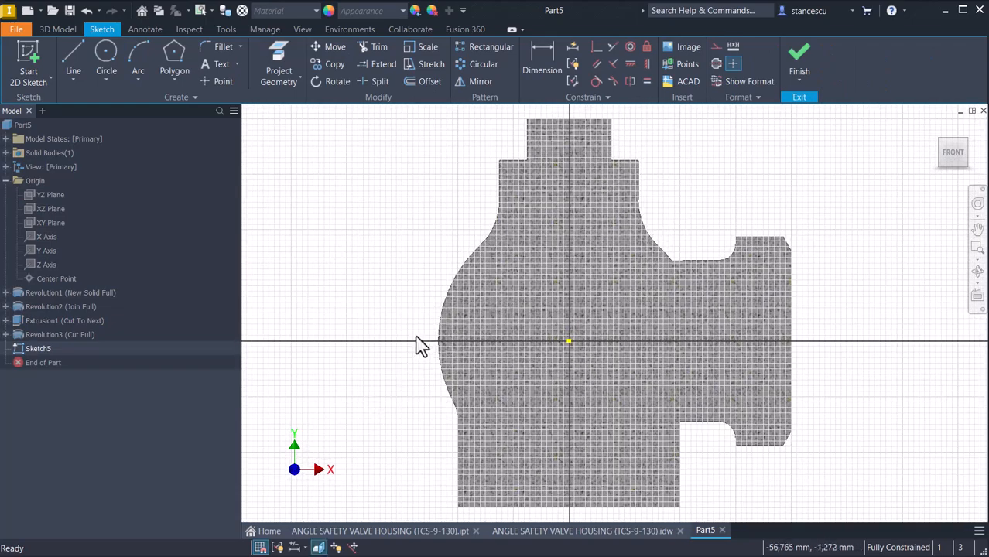
Step: Draw a vertical line through the origin from the body's top edge to its bottom edge and make it a centerline
left_click(81, 52)
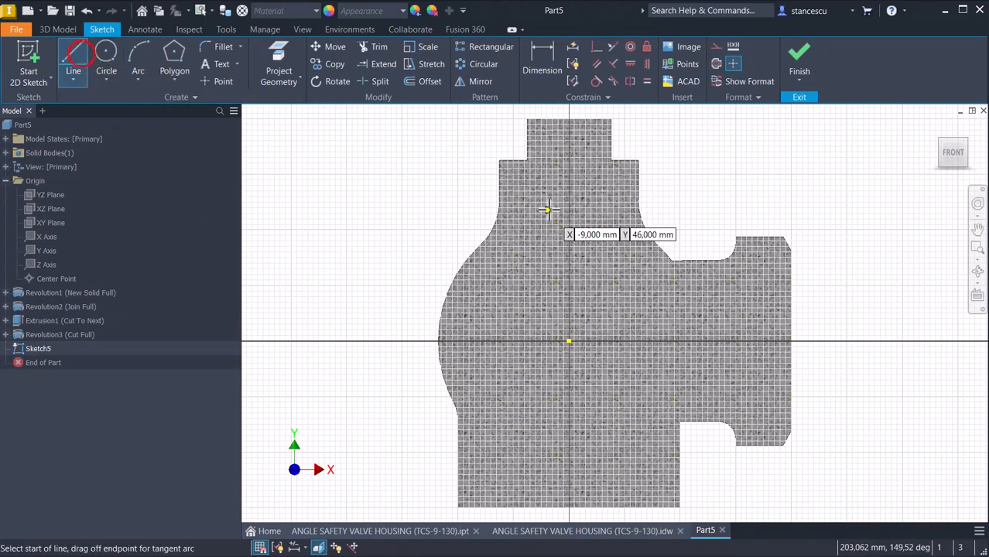
left_click(569, 120)
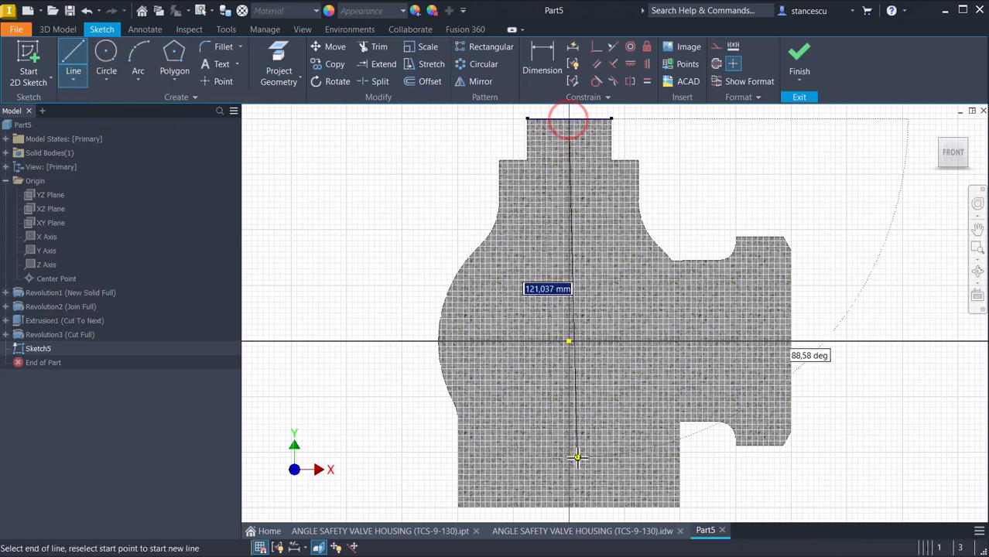
left_click(568, 507)
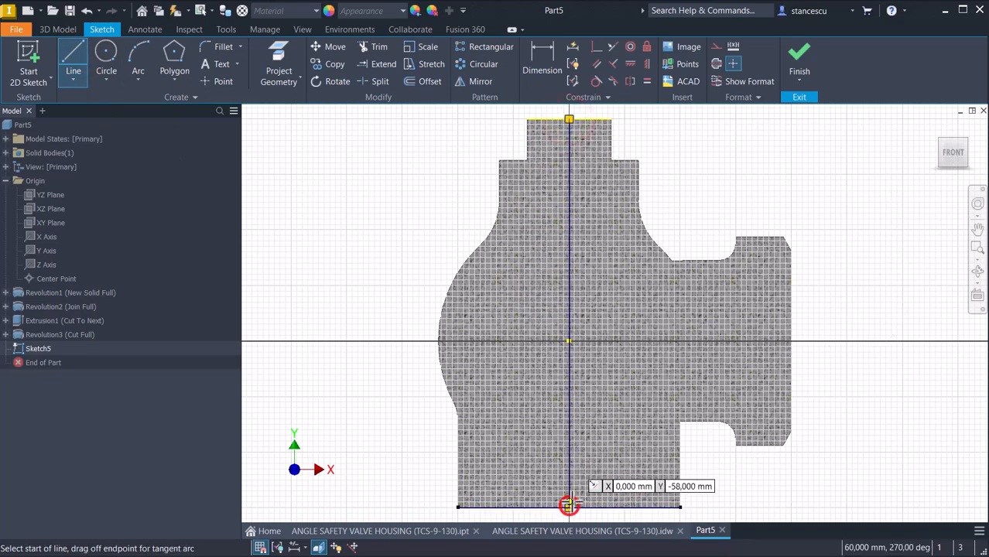
key("Escape")
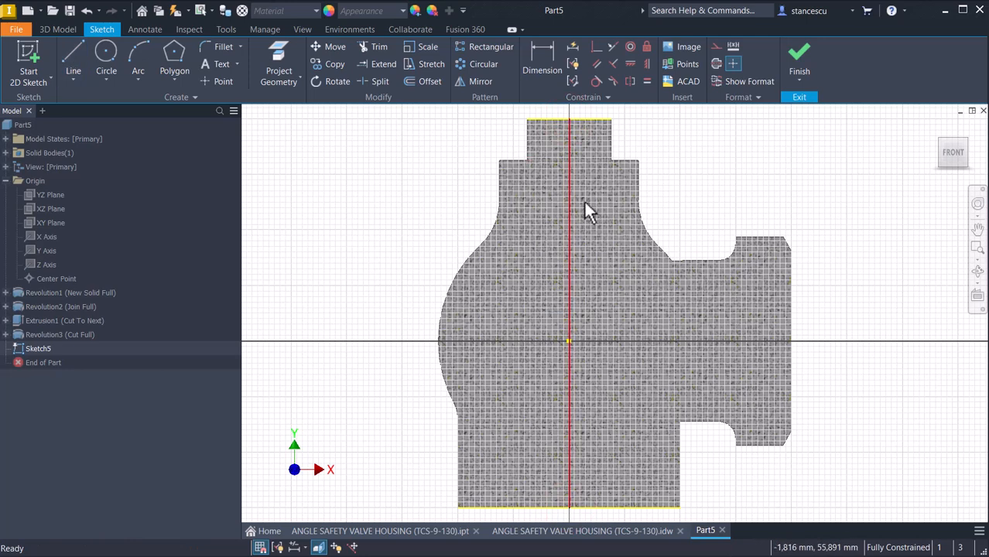
left_click(569, 232)
left_click(715, 63)
left_click(748, 157)
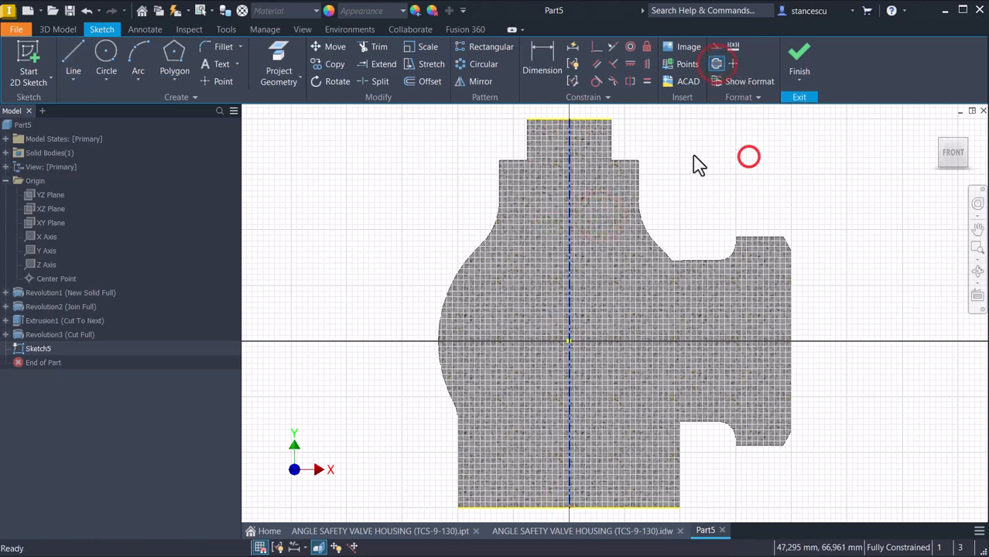
Step: Draw a horizontal line about 15.1 mm long leftward from the centerline, 50 mm above the origin
left_click(72, 58)
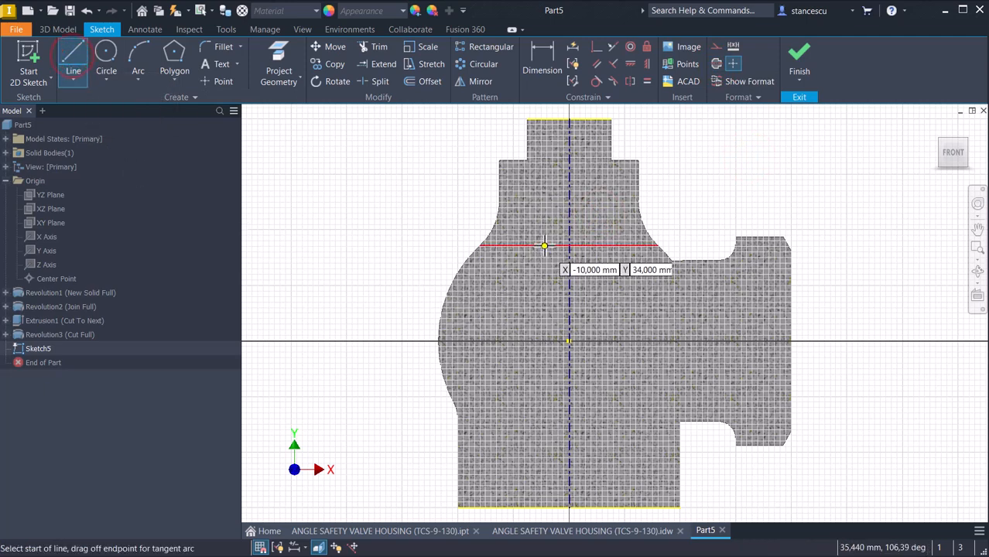
left_click(571, 201)
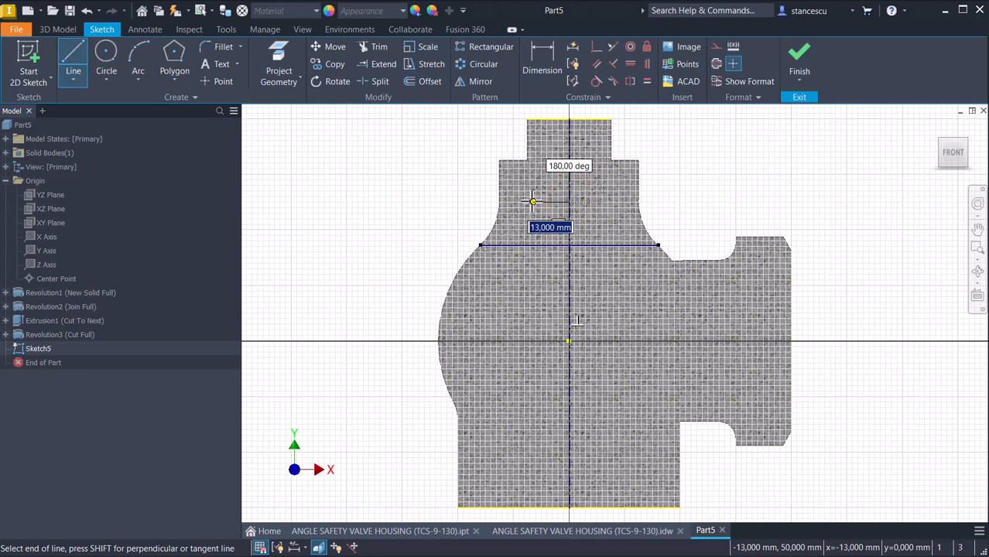
left_click(527, 201)
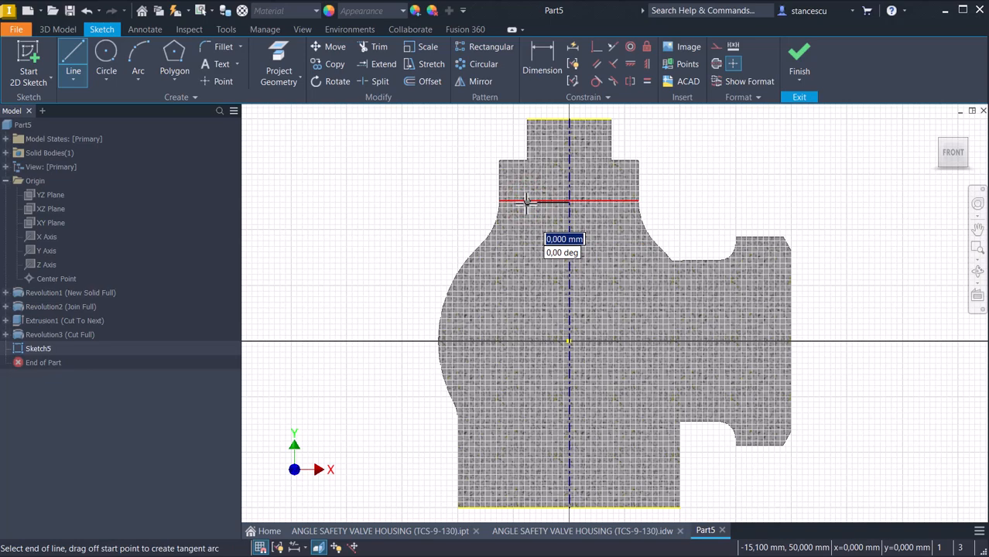
scroll(525, 201, "up", 5)
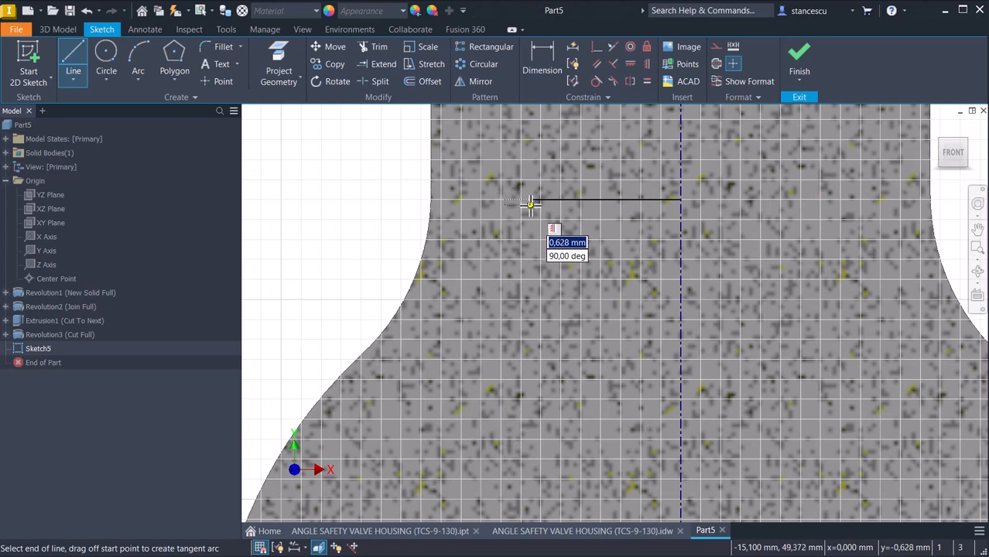
Step: Continue the line with three tangent arcs following the body's left contour to just above the horizontal axis, the first about 2.9 mm in radius
left_click_drag(531, 200, 501, 220)
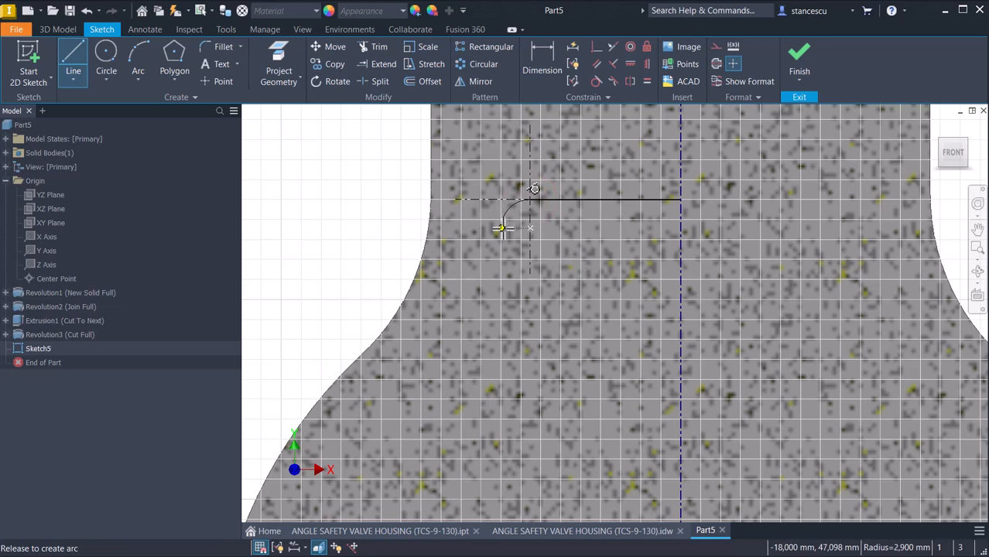
left_click_drag(501, 228, 431, 381)
mouse_move(431, 382)
middle_mouse_down()
mouse_move(498, 213)
mouse_move(514, 140)
middle_mouse_up()
left_click_drag(513, 138, 371, 404)
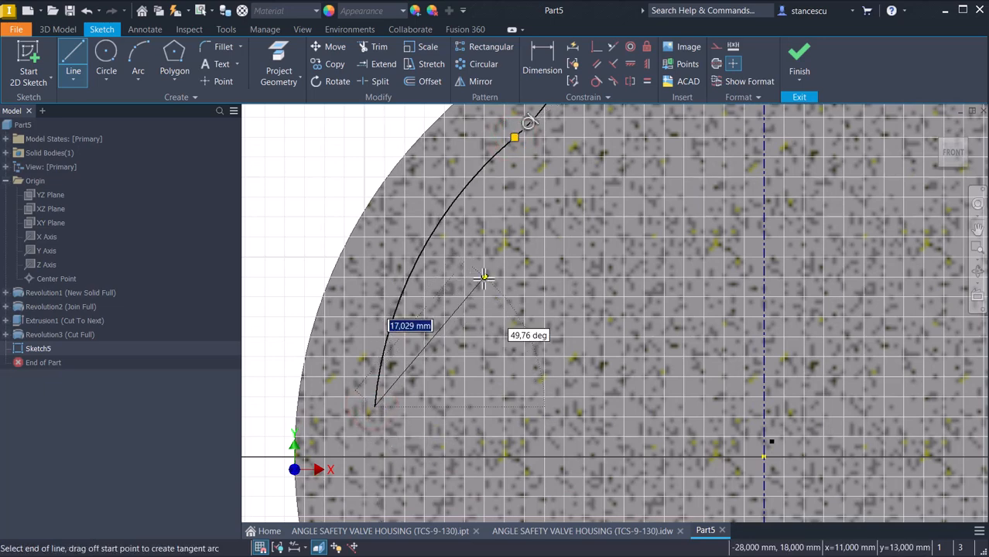
key("Escape")
scroll(387, 425, "down", 3)
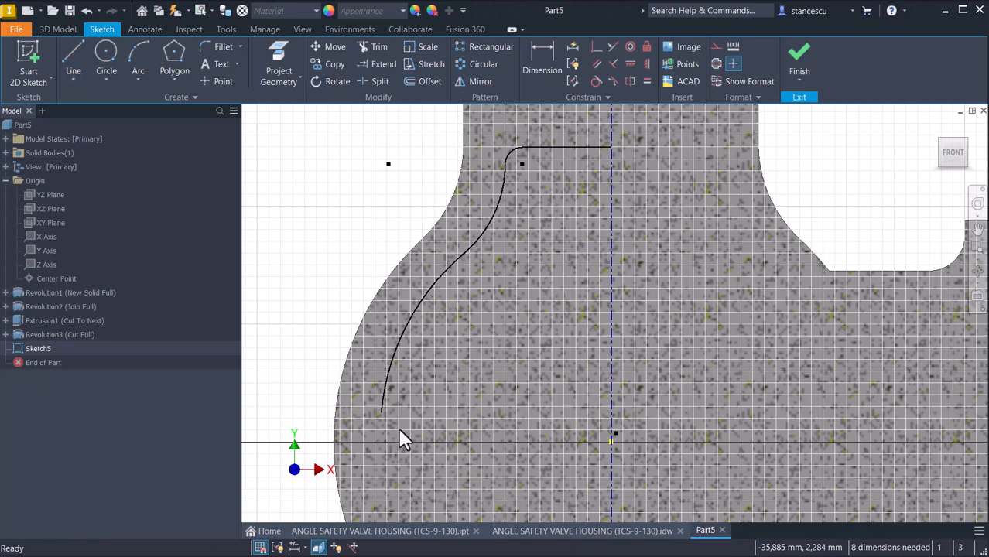
Step: Make the large arc's center coincident with the origin and extend the arc's free end below the horizontal axis
left_click(594, 49)
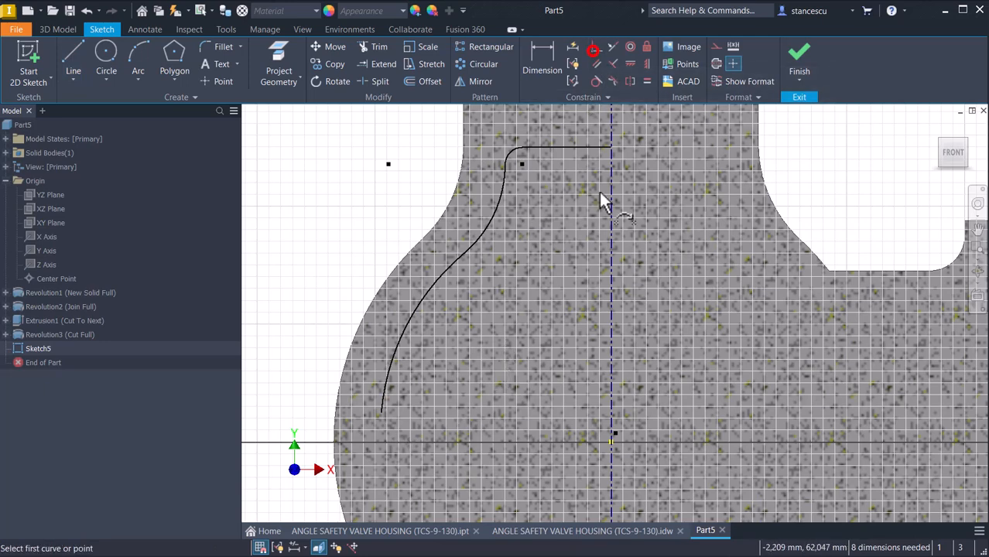
left_click(612, 438)
left_click(613, 441)
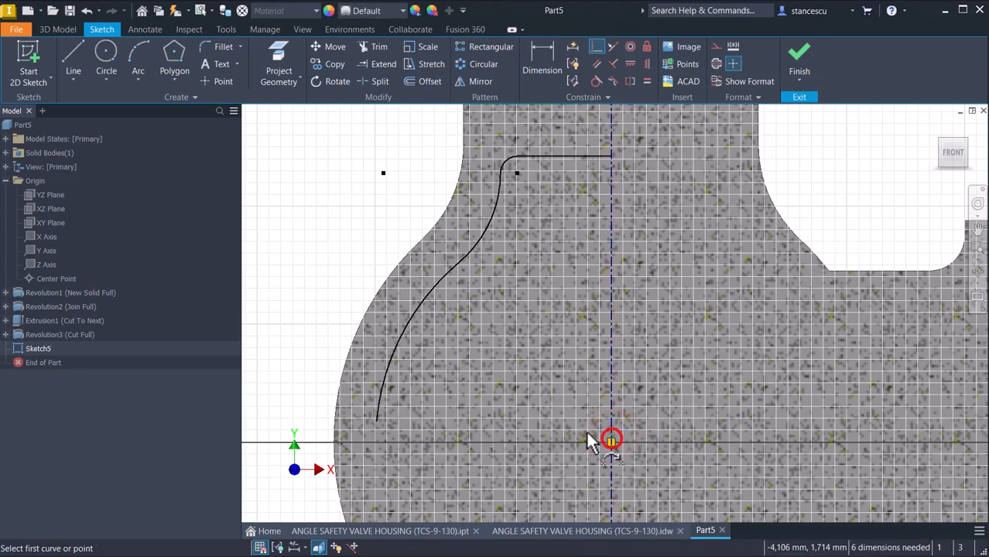
middle_click_drag(407, 414, 411, 322)
key("Escape")
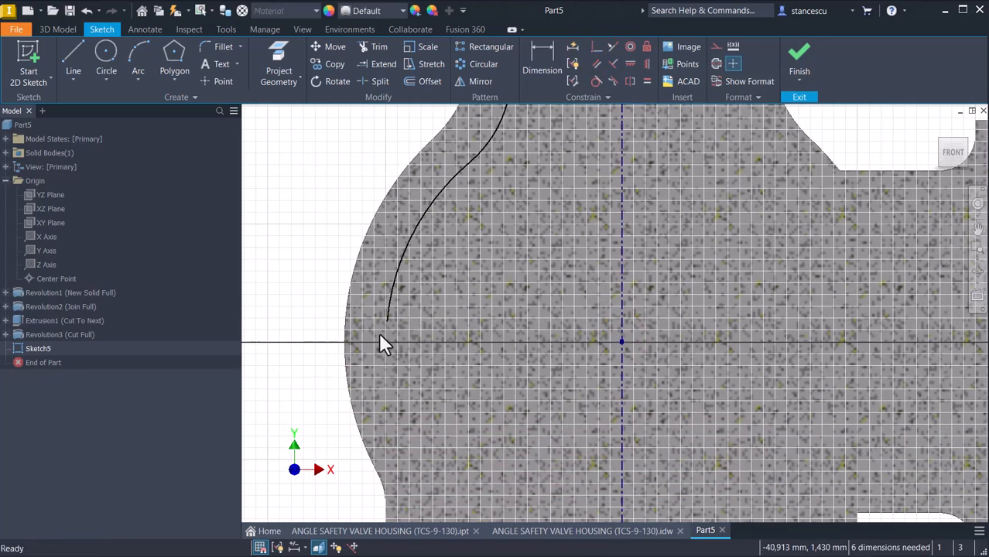
left_click_drag(387, 318, 404, 453)
mouse_move(410, 456)
middle_mouse_down()
mouse_move(425, 415)
mouse_move(408, 264)
middle_mouse_up()
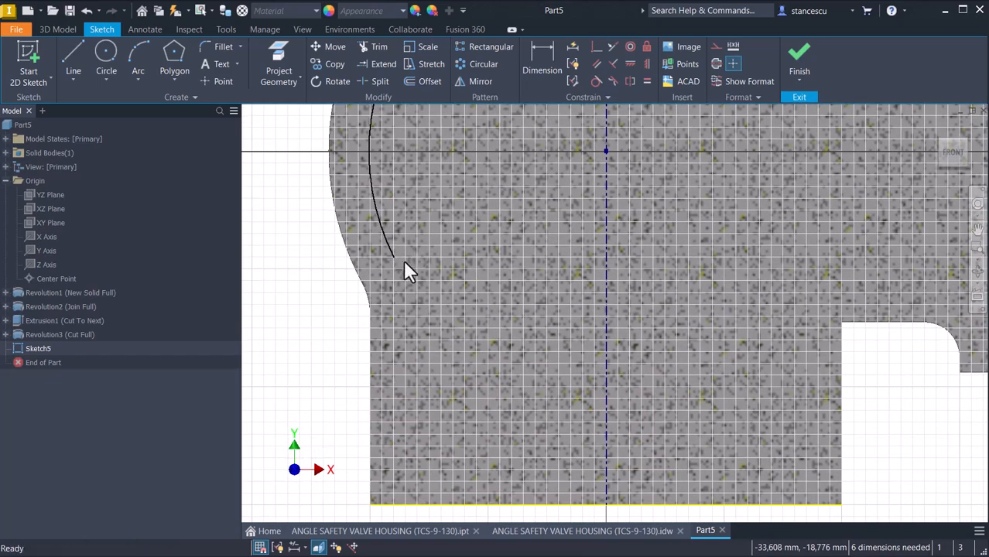
Step: Finish the cavity profile with a reverse tangent arc, a vertical line to the body's bottom edge, and a line along that edge to the centerline
left_click(68, 58)
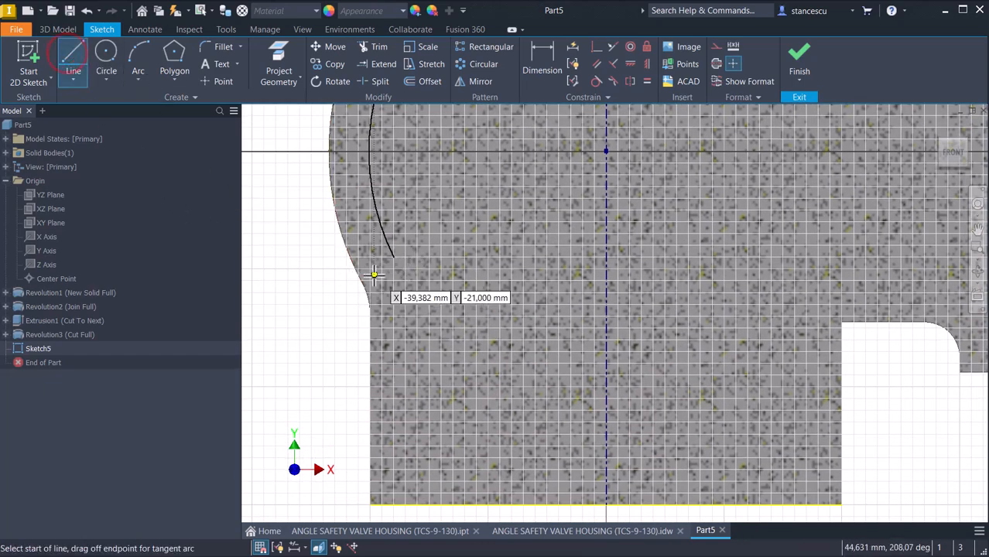
left_click_drag(394, 256, 414, 321)
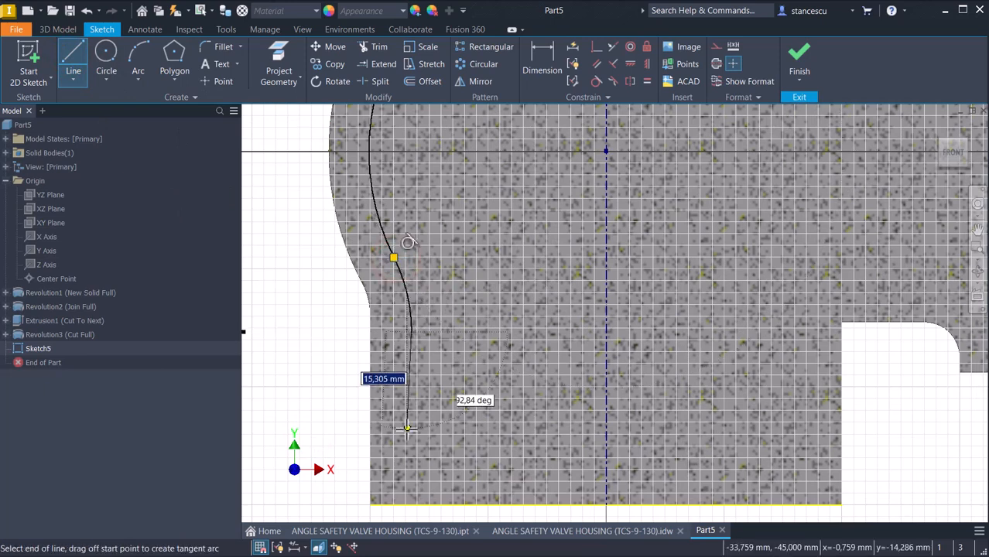
double_click(410, 505)
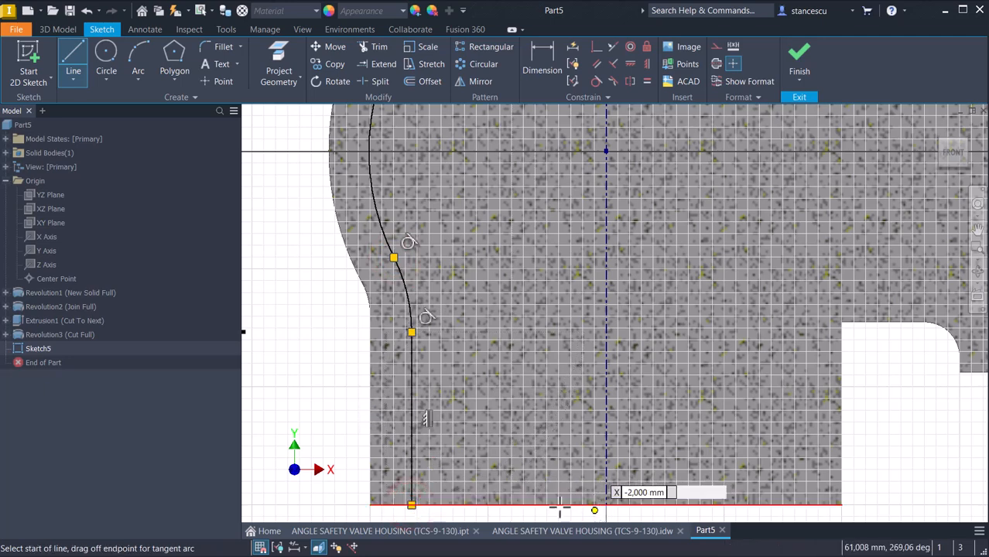
left_click(411, 504)
double_click(606, 505)
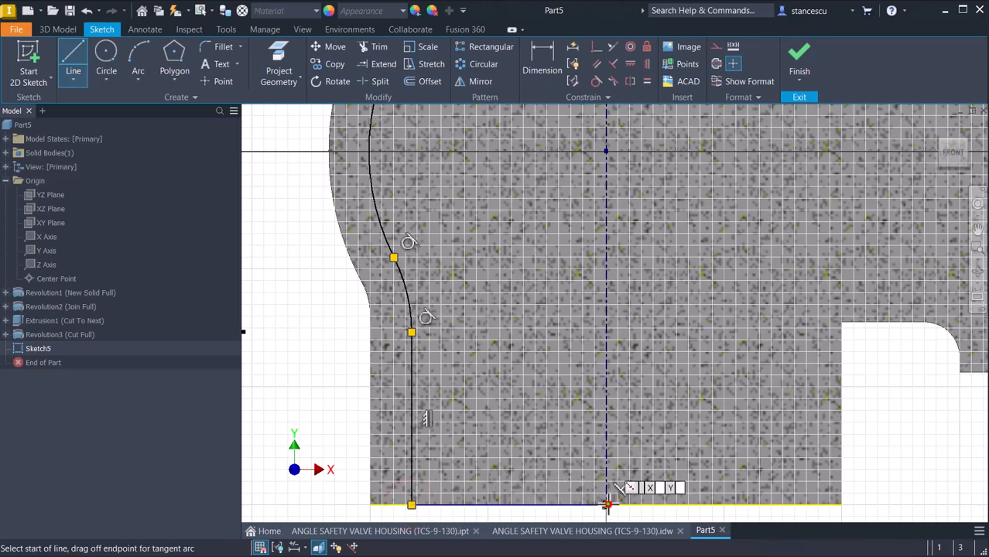
scroll(523, 332, "down", 5)
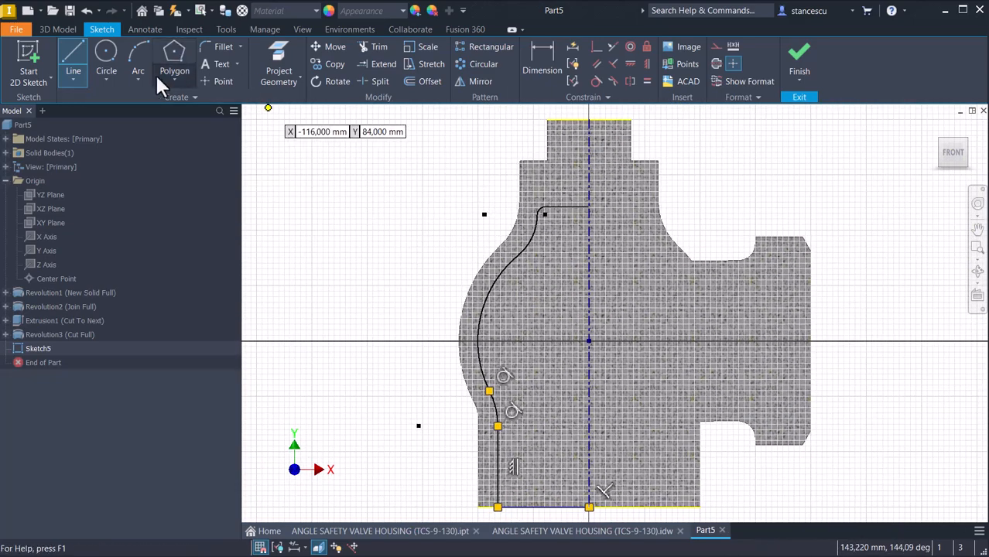
Step: Dimension the outer end of the top horizontal line to the centerline as a 30.2 mm diameter
left_click(545, 55)
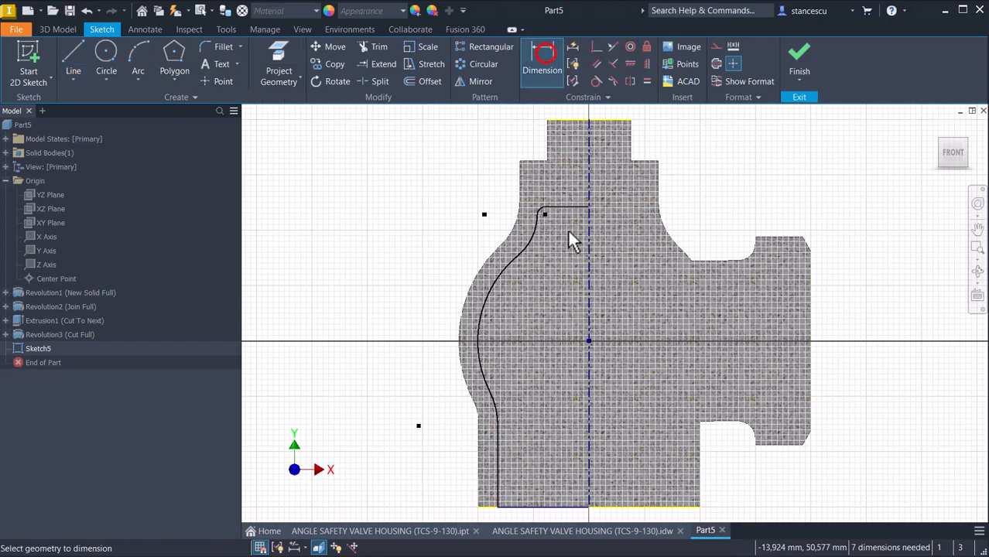
scroll(559, 221, "up", 4)
left_click(525, 186)
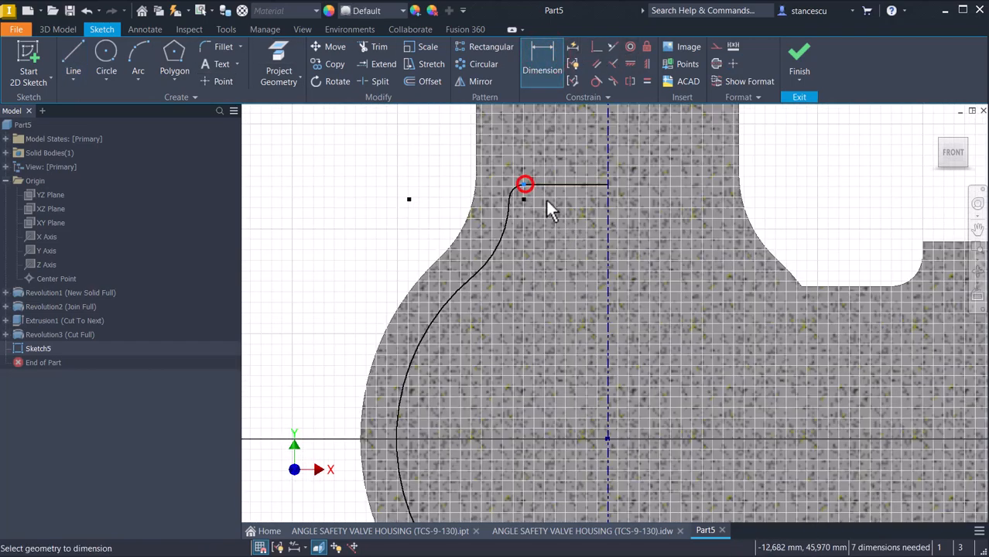
left_click(604, 175)
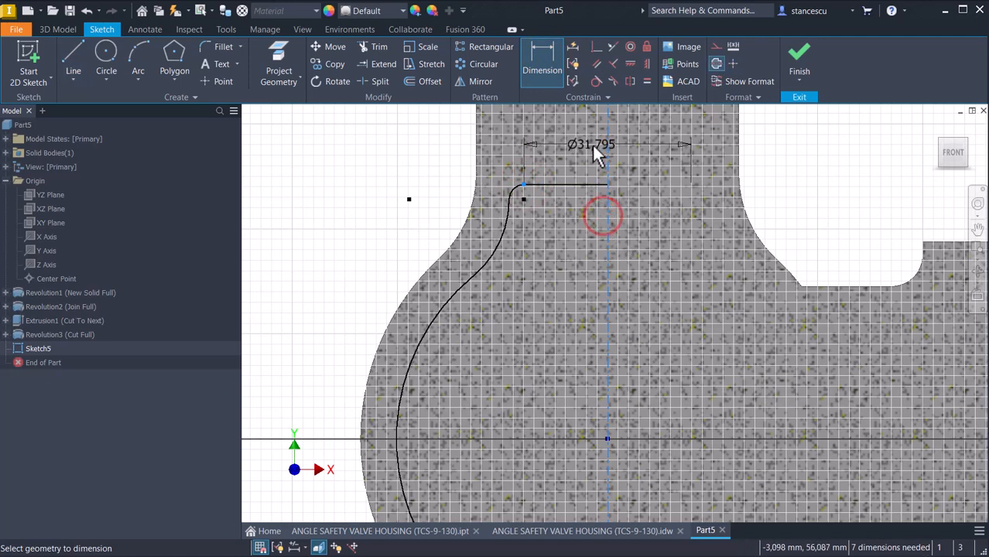
left_click(592, 147)
type("30,2")
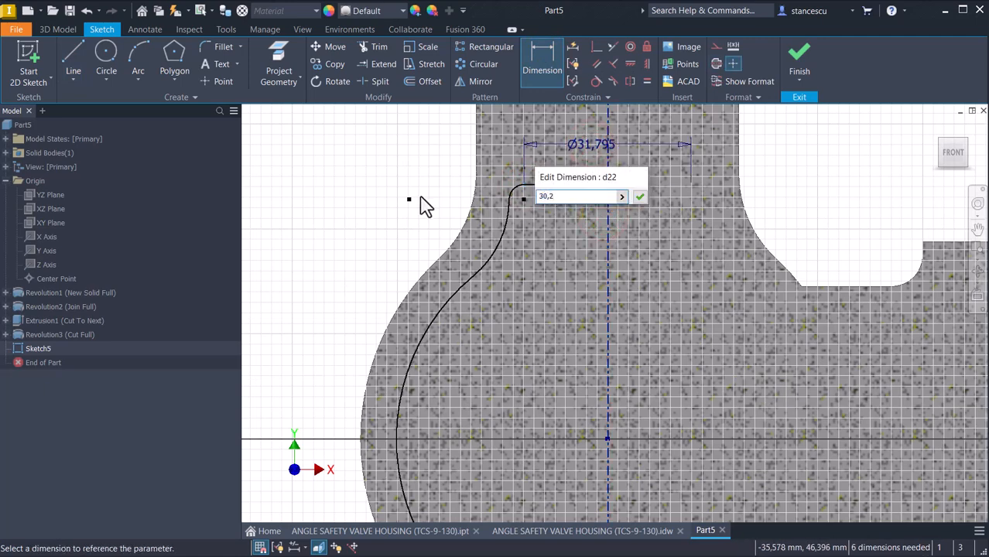
key("Return")
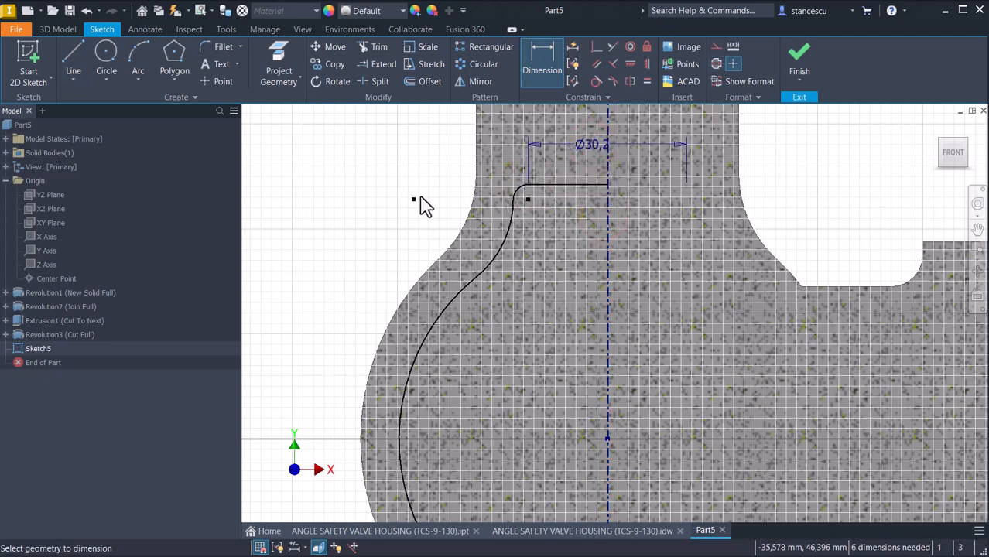
Step: Dimension the small corner arc at the top of the cavity profile with a 2 mm radius
scroll(507, 195, "up", 2)
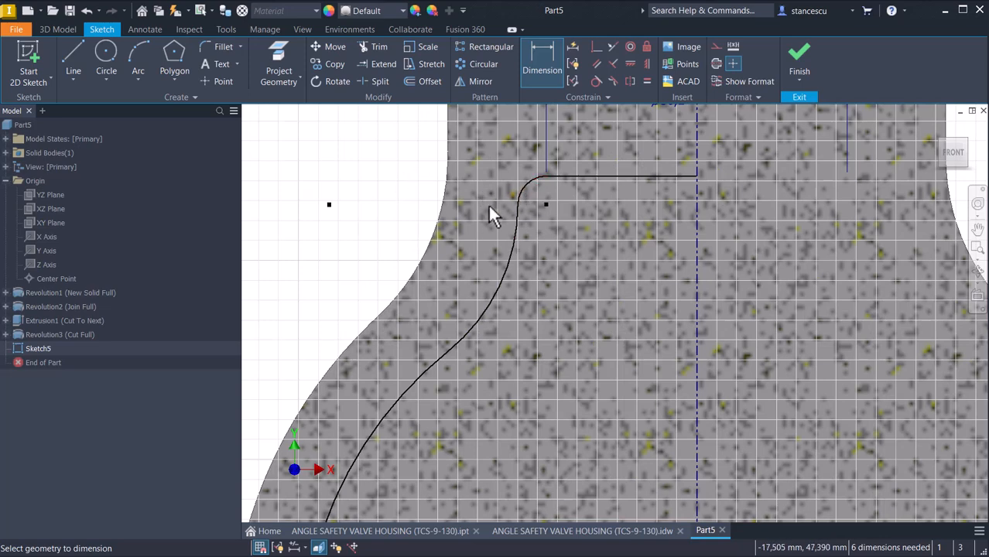
left_click(523, 187)
left_click(503, 165)
type("2")
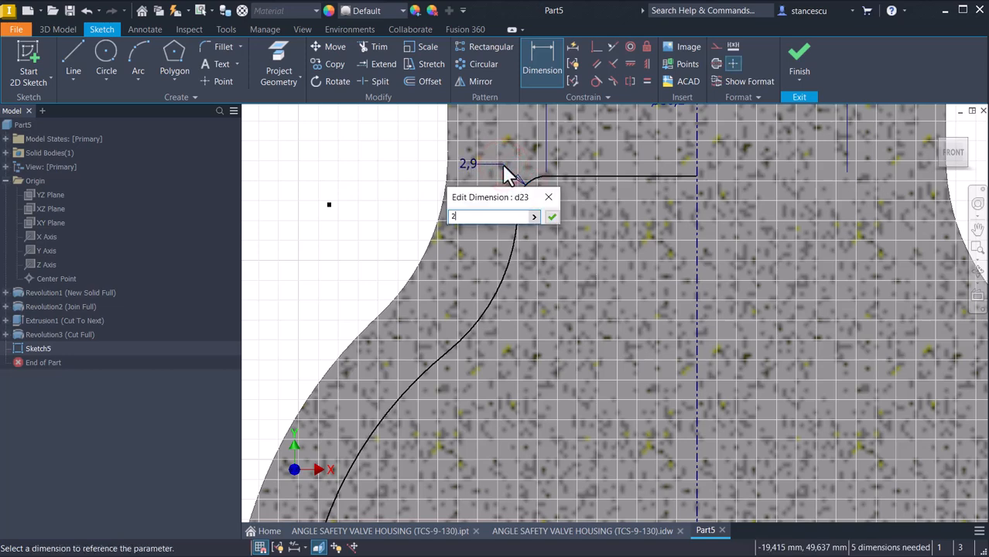
key("Return")
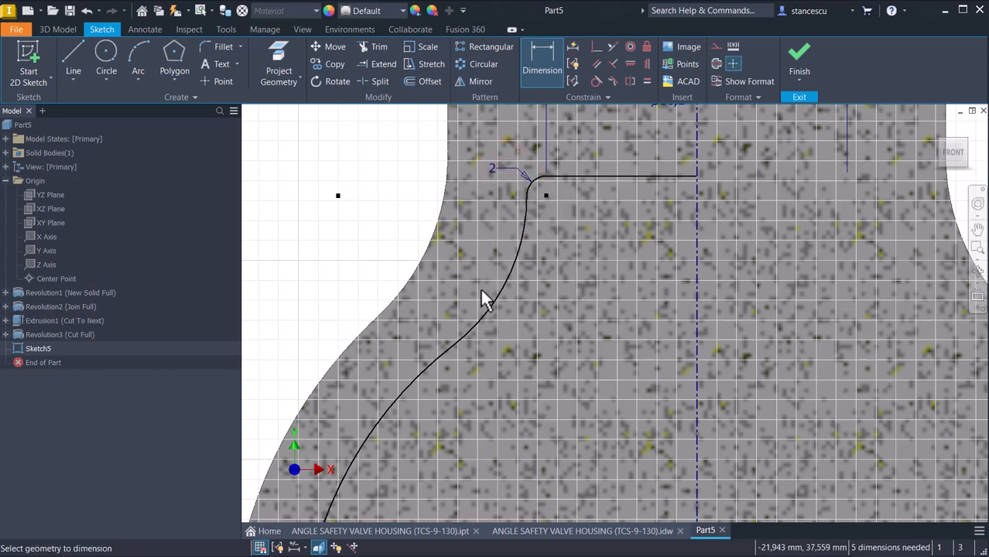
Step: Dimension the arc below the small corner arc with a 32 mm radius
left_click(487, 317)
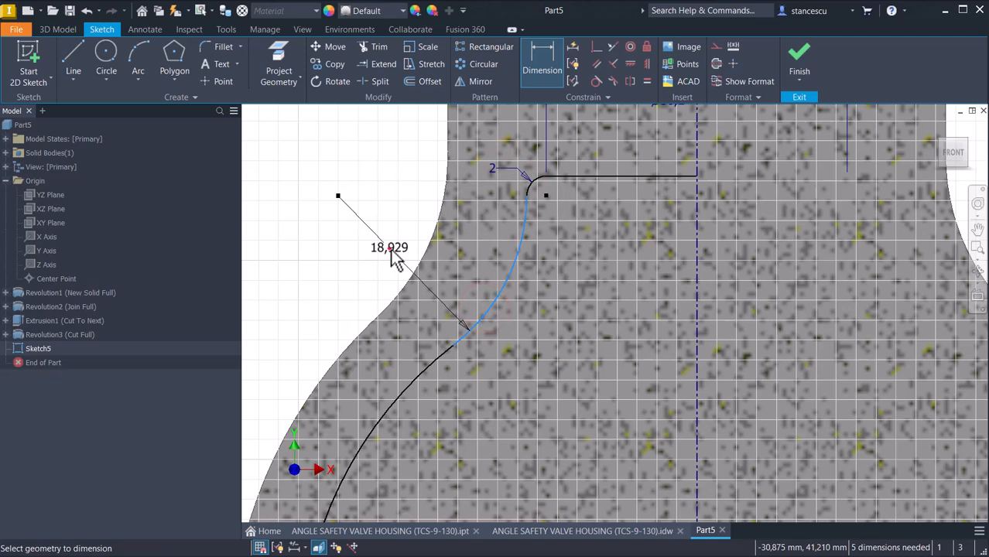
left_click(390, 248)
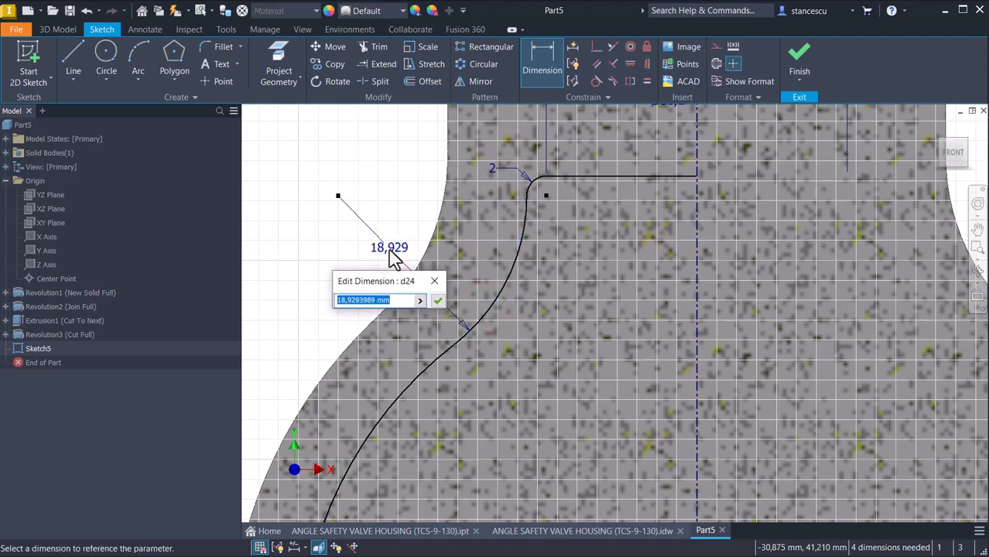
type("3")
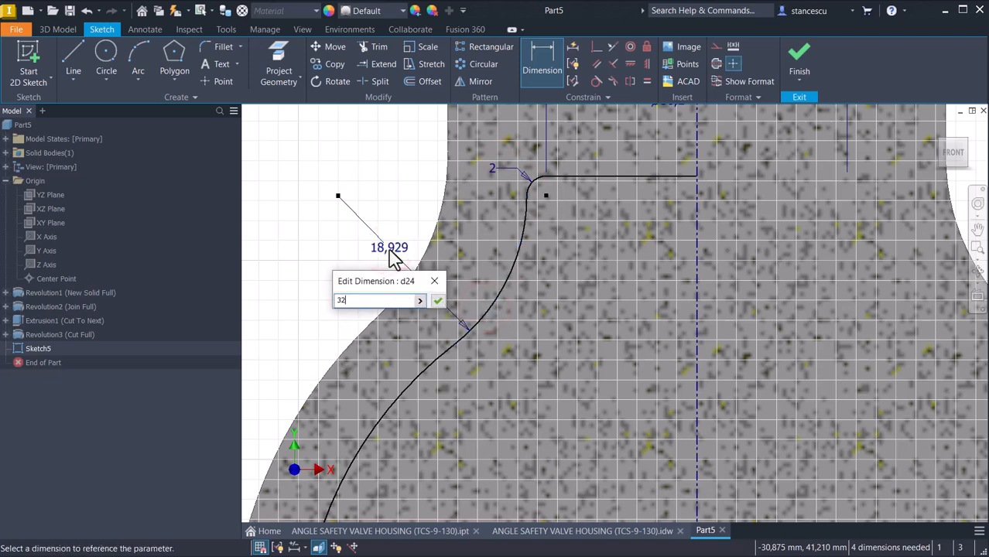
type("2")
key("Return")
Step: Dimension the large arc centered on the origin with a 37 mm radius
scroll(400, 240, "down", 3)
scroll(398, 264, "down", 1)
left_click(493, 318)
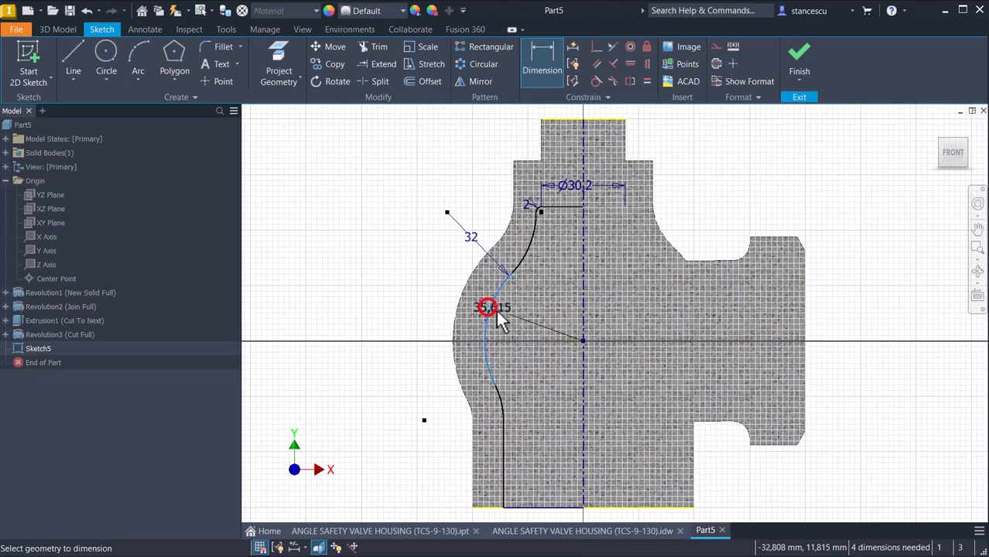
left_click(518, 318)
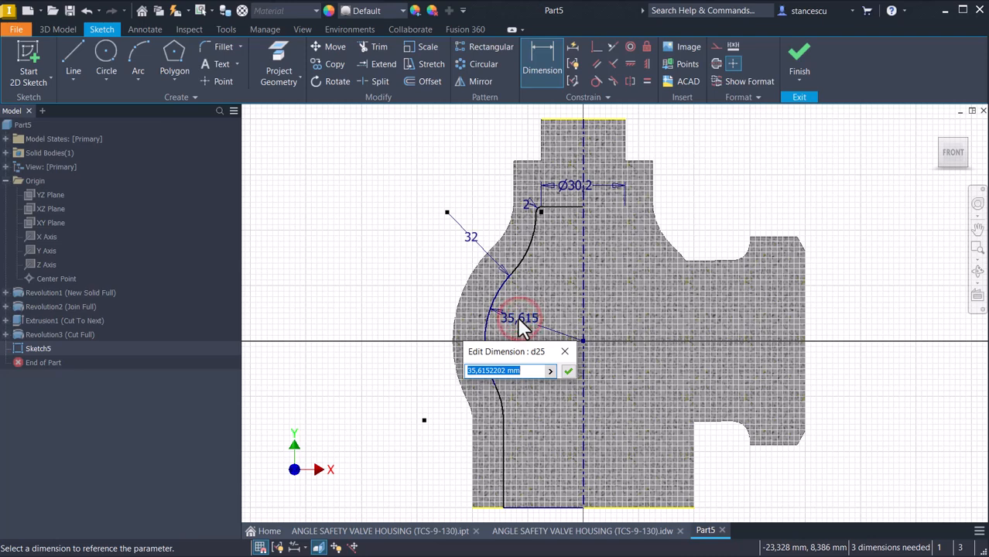
type("37")
key("Return")
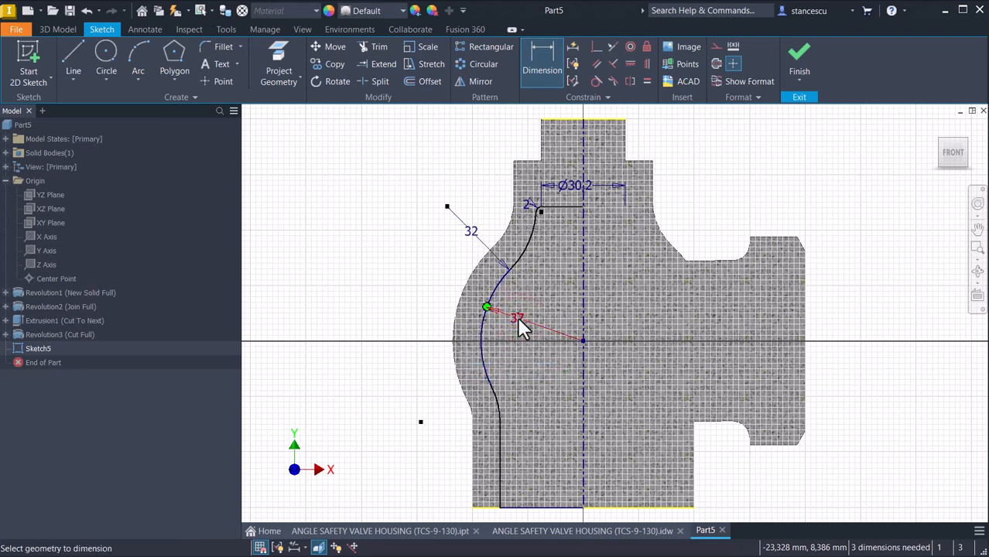
Step: Dimension the lower arc that joins the vertical line with a 21 mm radius
left_click(499, 401)
left_click(462, 410)
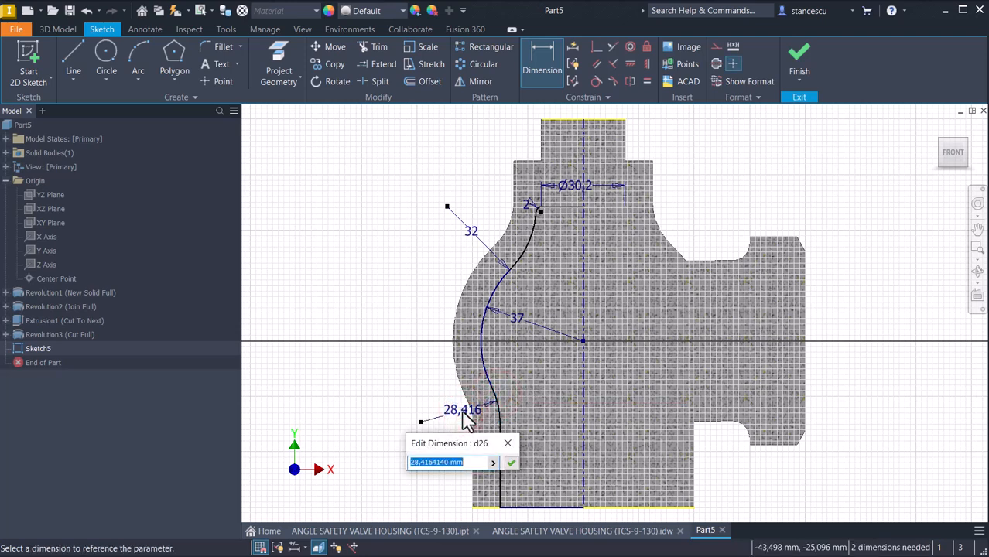
type("21")
key("Return")
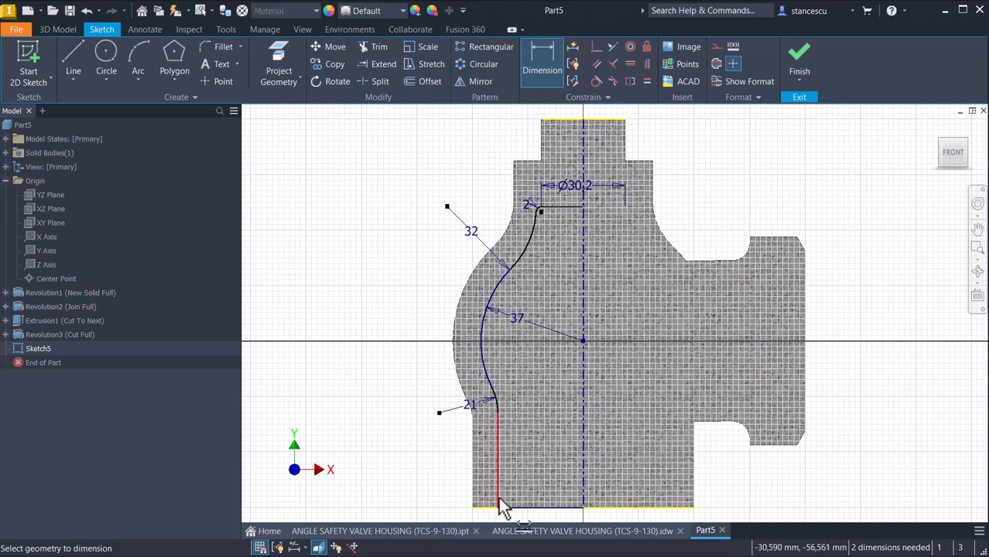
Step: Dimension the profile's vertical line to the centerline as a 60 mm diameter, placed below the body
left_click(497, 483)
left_click(582, 479)
middle_click_drag(582, 480, 579, 387)
left_click(573, 462)
type("60")
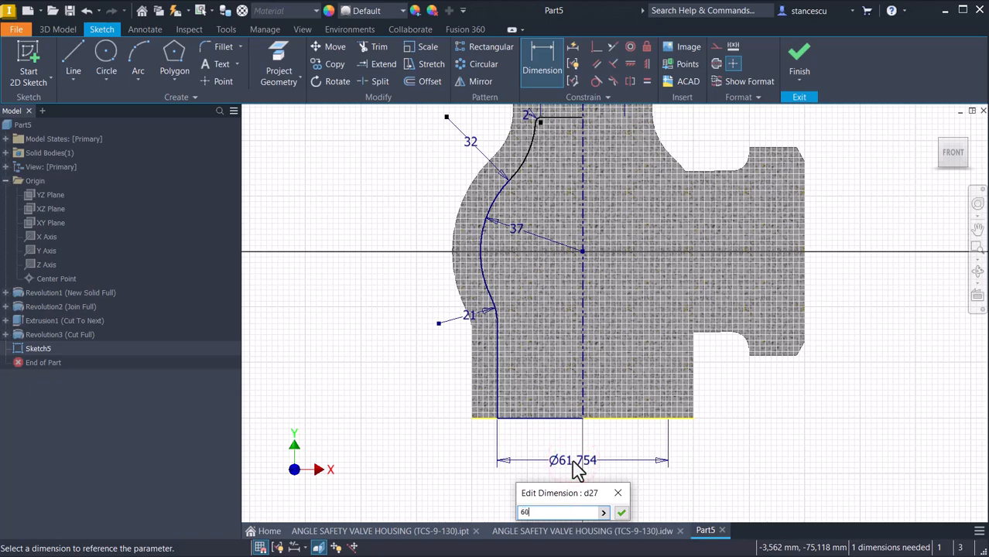
key("Return")
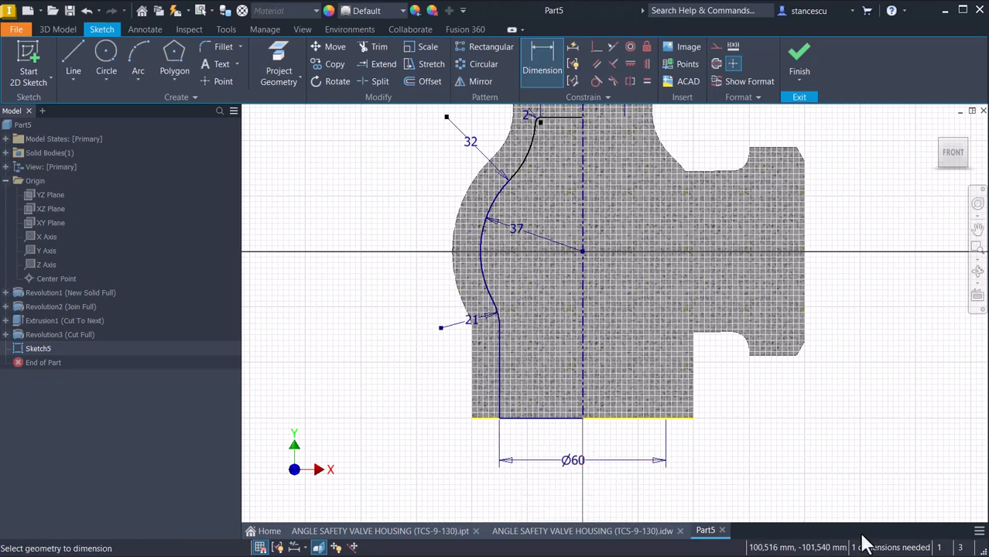
middle_click(809, 474)
middle_click(809, 473)
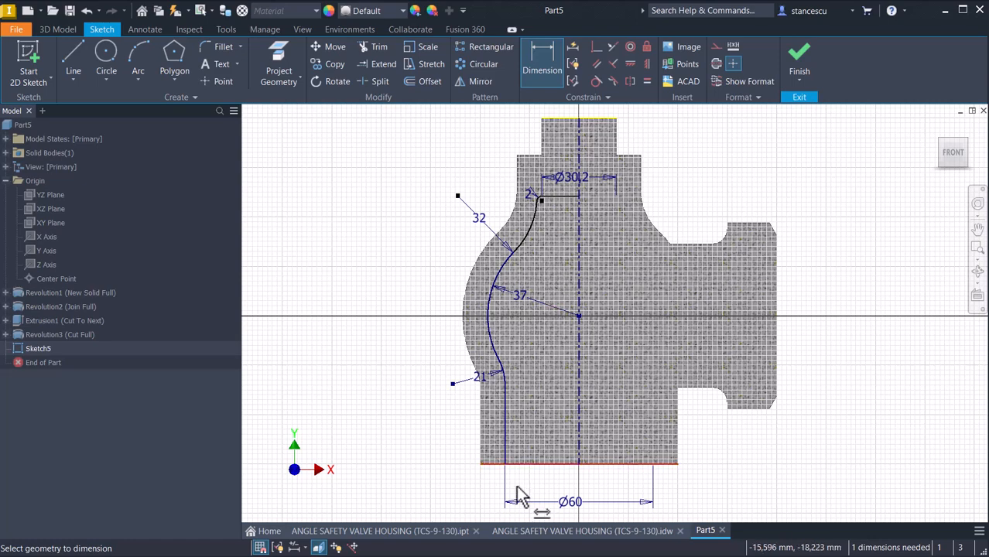
Step: Add the missing length dimension of the upper bore to section view A-A in the valve housing drawing
left_click(534, 533)
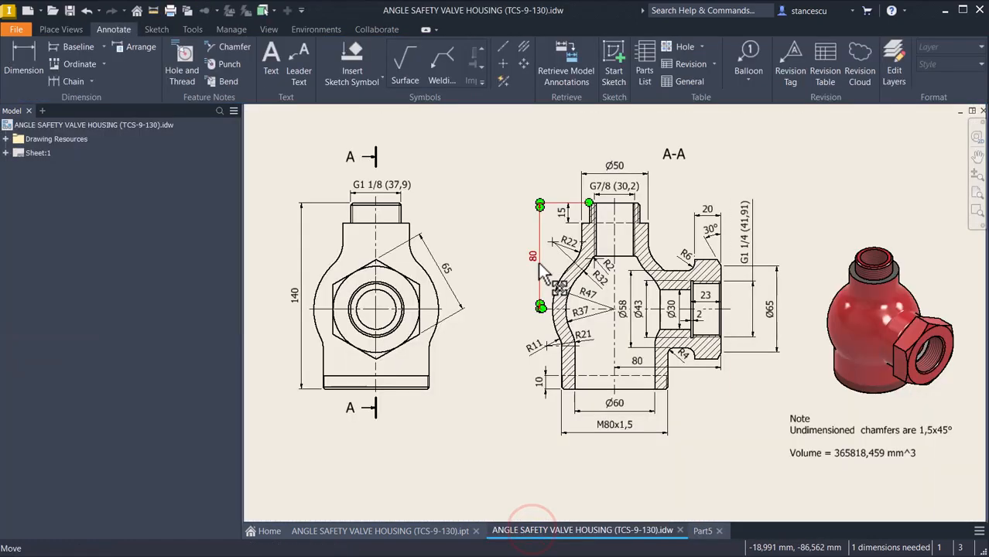
scroll(569, 290, "up", 5)
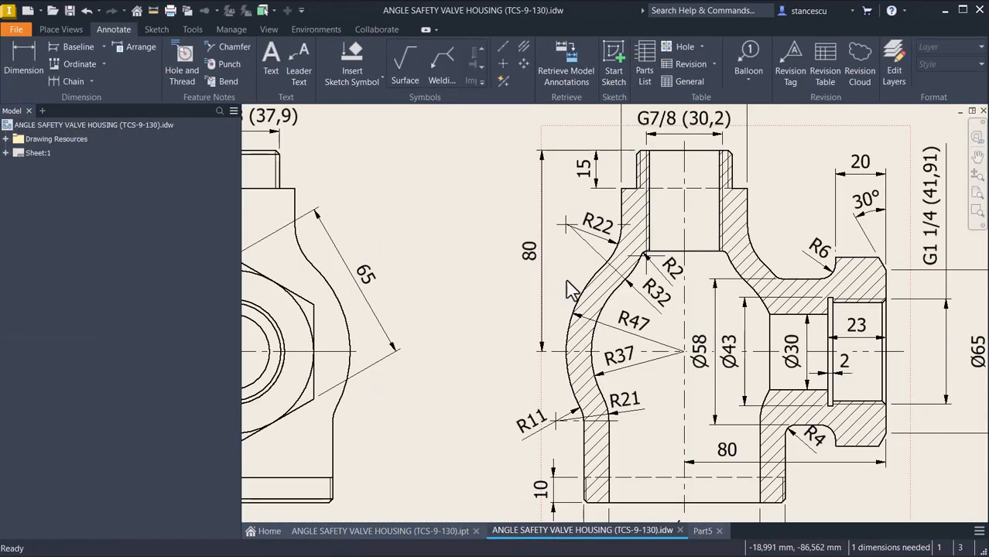
left_click(20, 61)
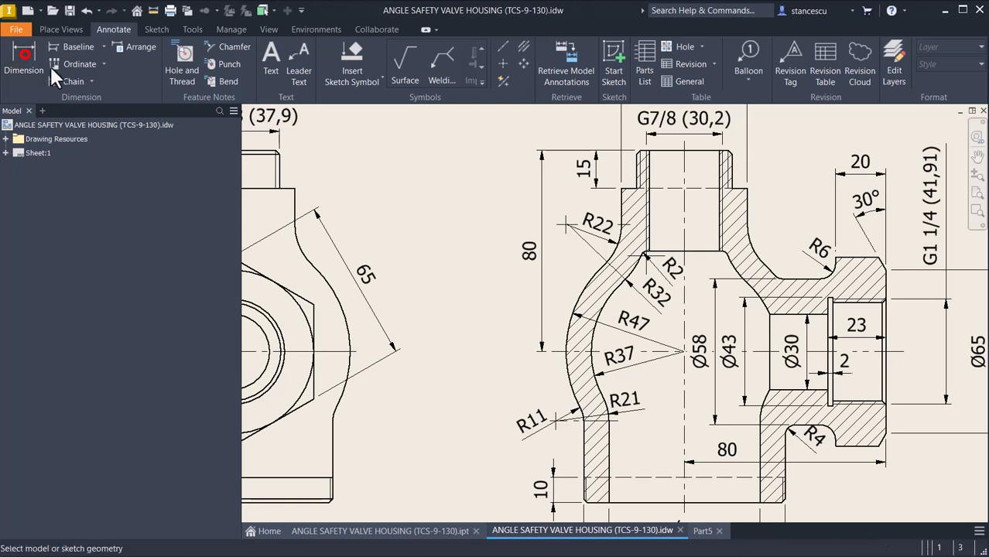
left_click(651, 195)
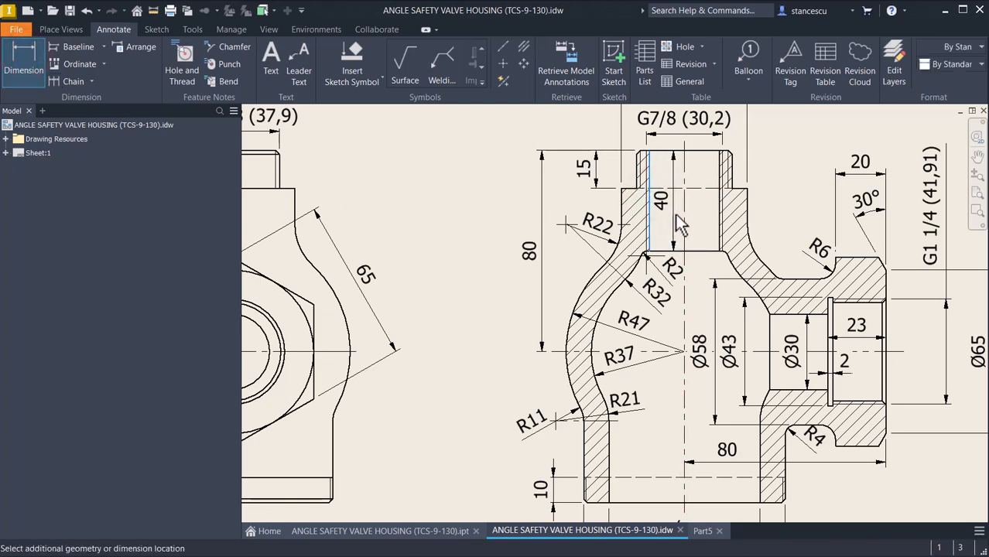
left_click(678, 225)
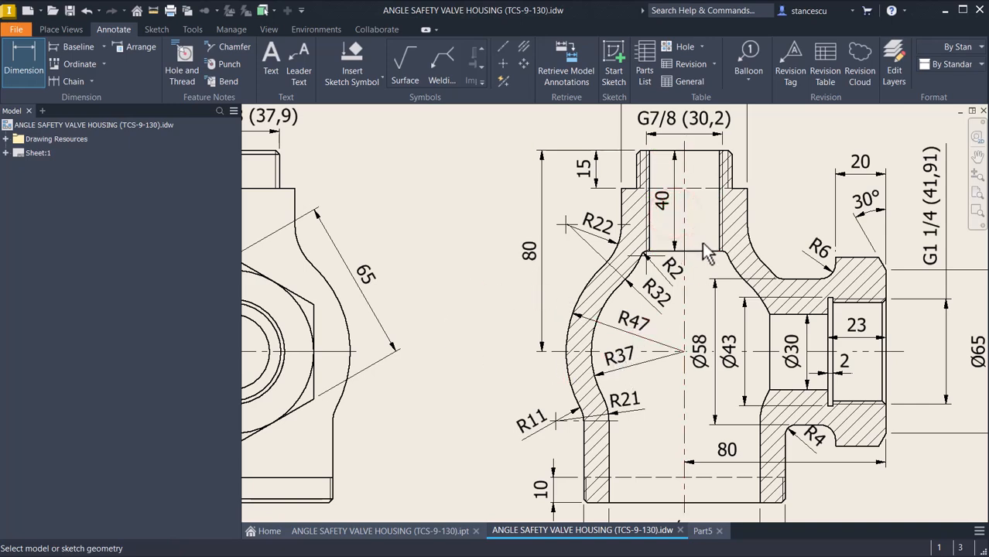
Step: In Part5's cavity sketch, dimension the profile's upper horizontal line 40 mm below the top edge of the neck
left_click(703, 531)
middle_click_drag(577, 160, 578, 286)
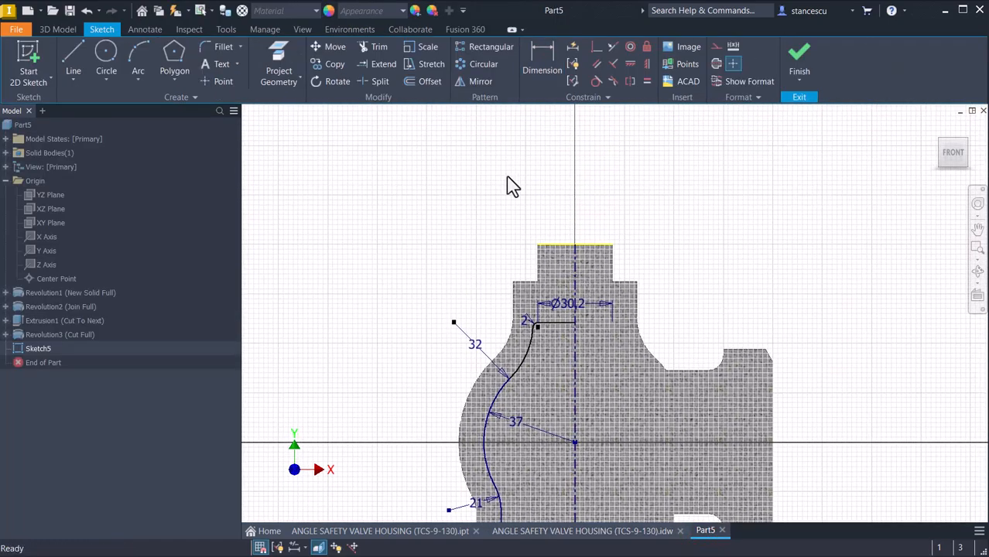
left_click(533, 50)
scroll(551, 233, "up", 3)
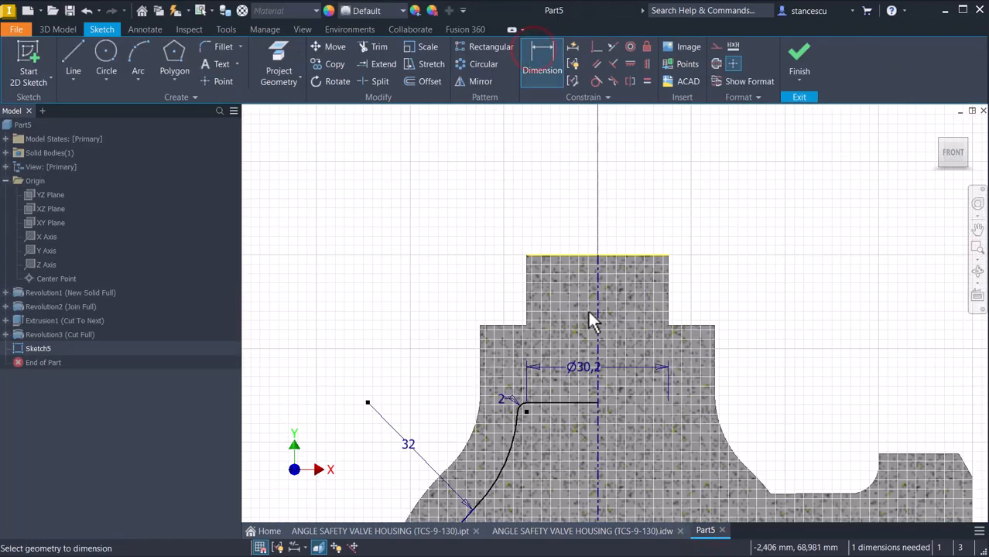
left_click(578, 255)
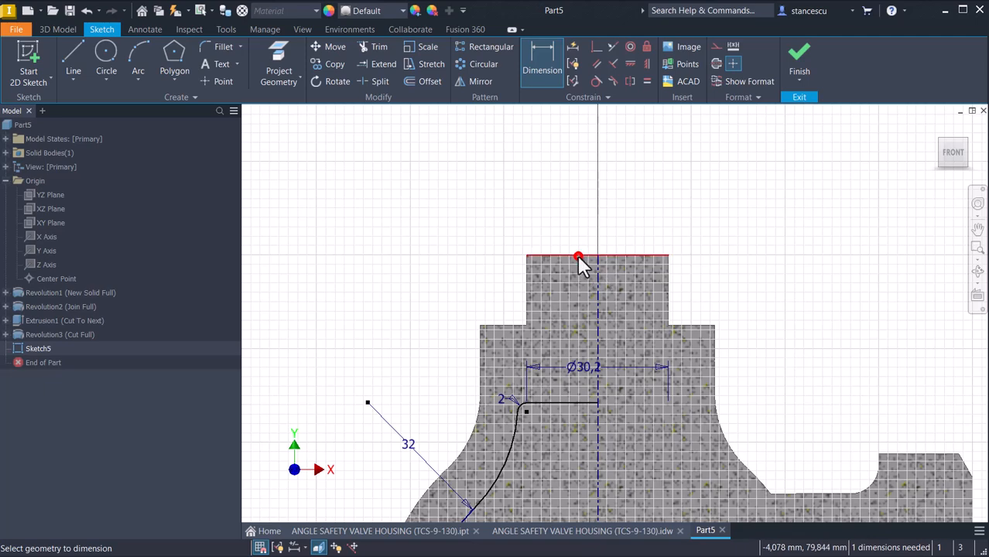
left_click(571, 401)
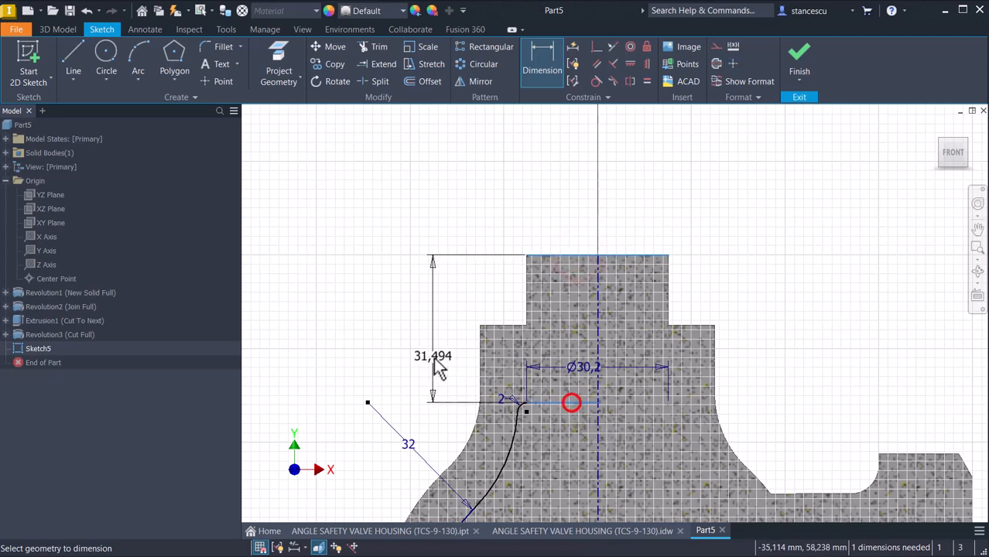
left_click(436, 346)
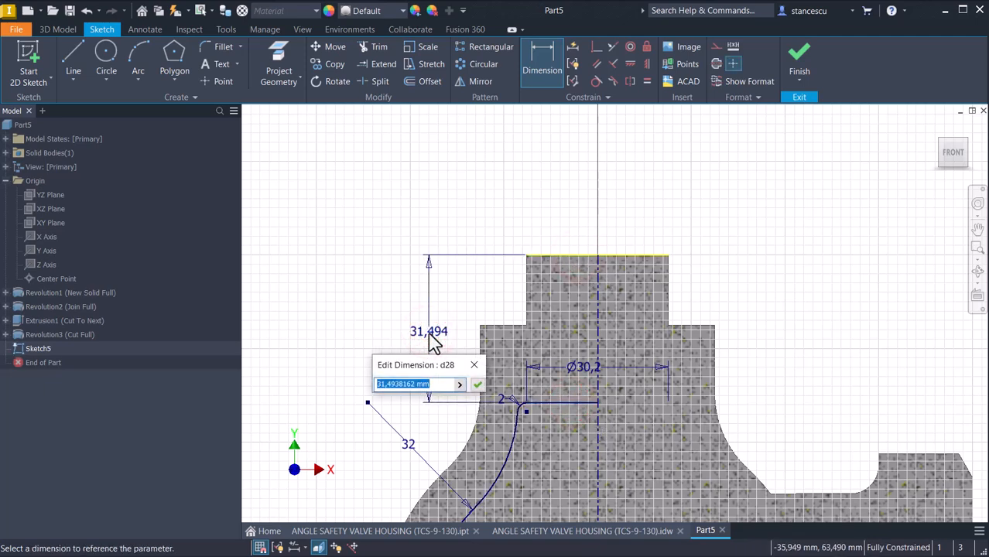
type("40")
key("Return")
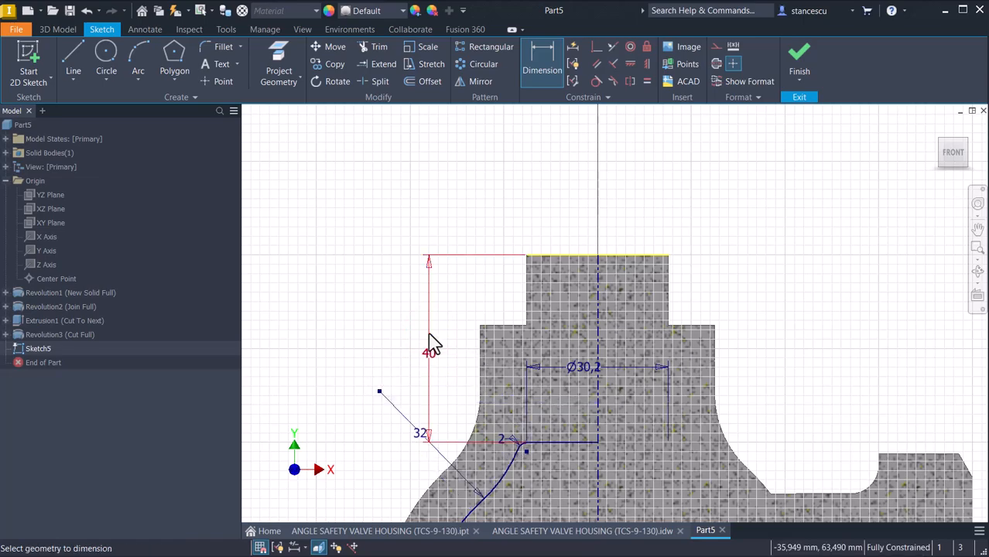
middle_click(442, 308)
middle_click(442, 308)
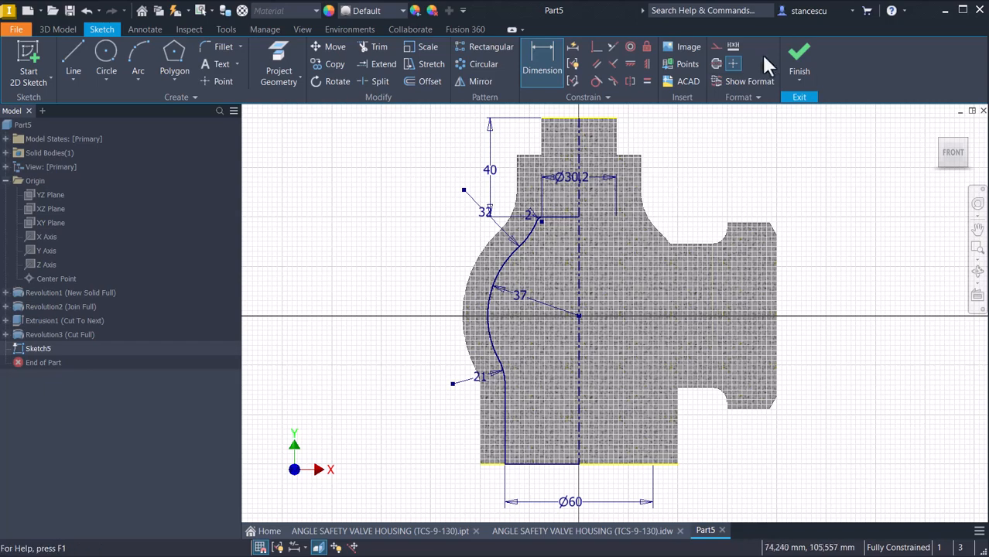
Step: Finish the cavity sketch and revolve its profile a full 360 degrees around the centerline as a cut
left_click(797, 60)
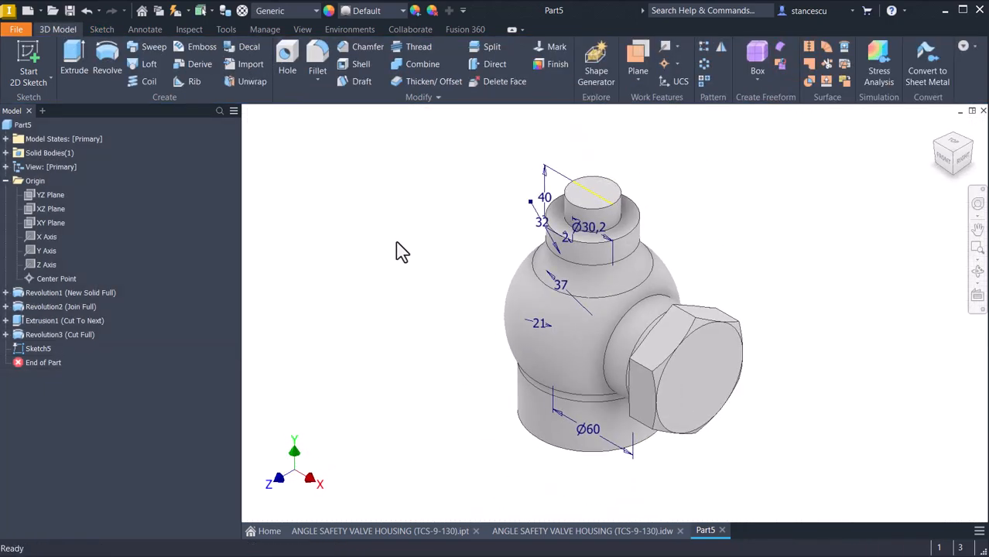
left_click(101, 60)
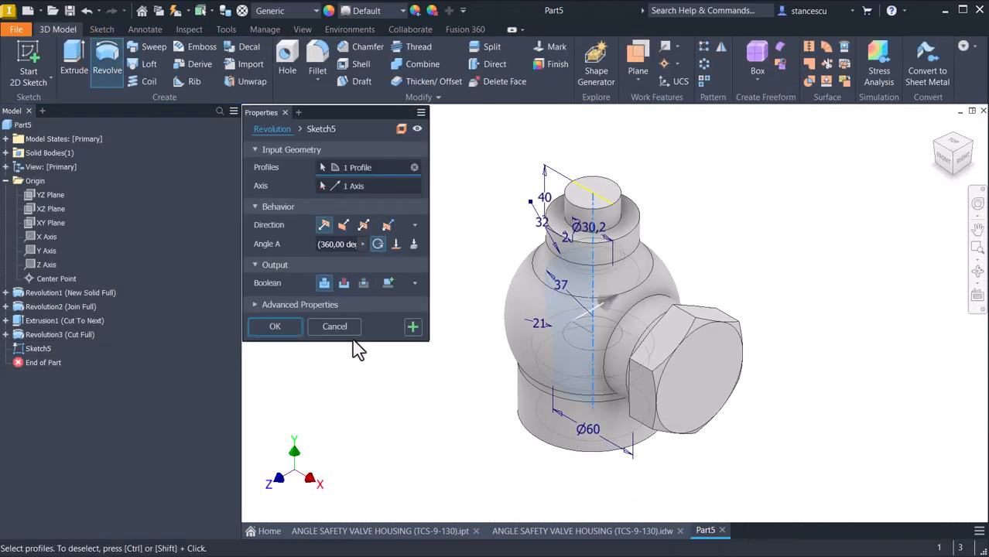
left_click(342, 282)
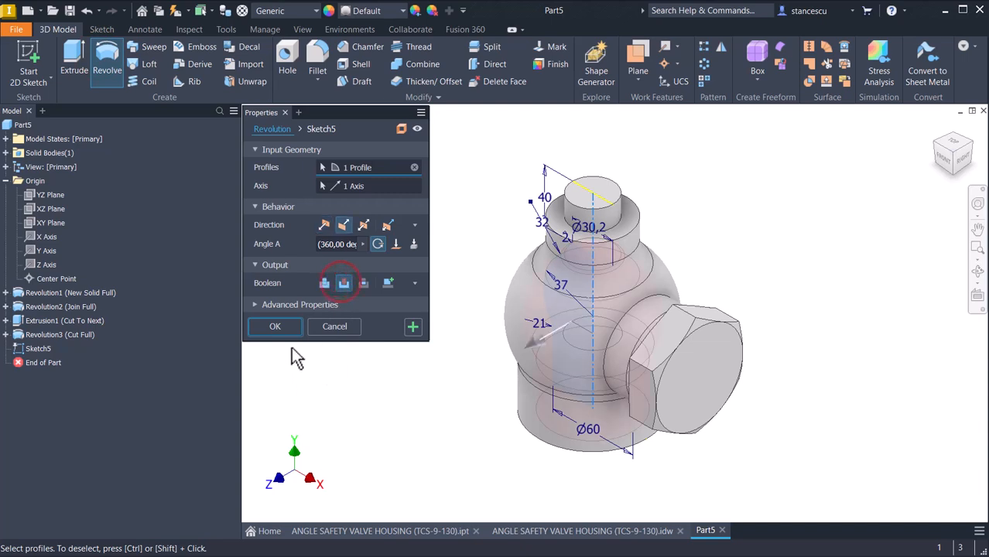
left_click(279, 325)
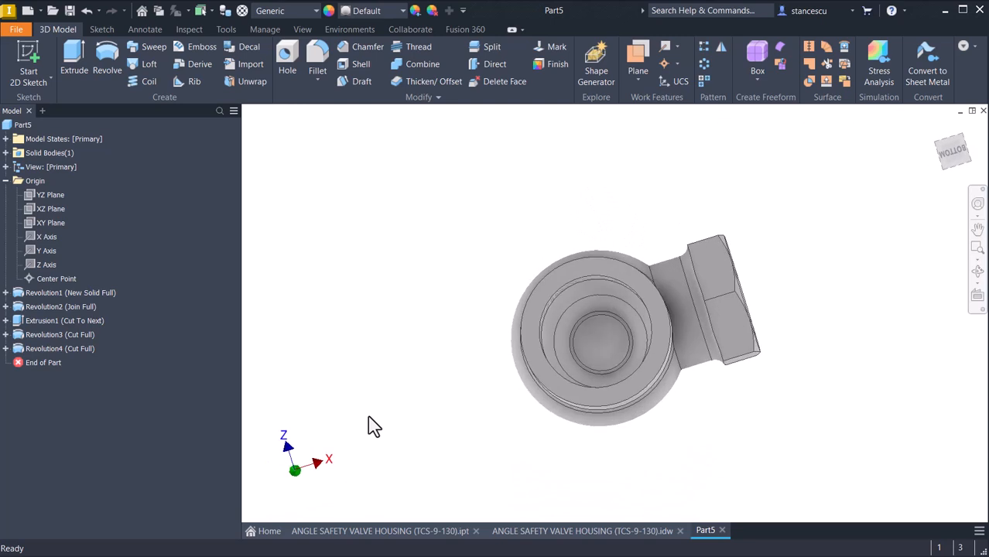
key("F6")
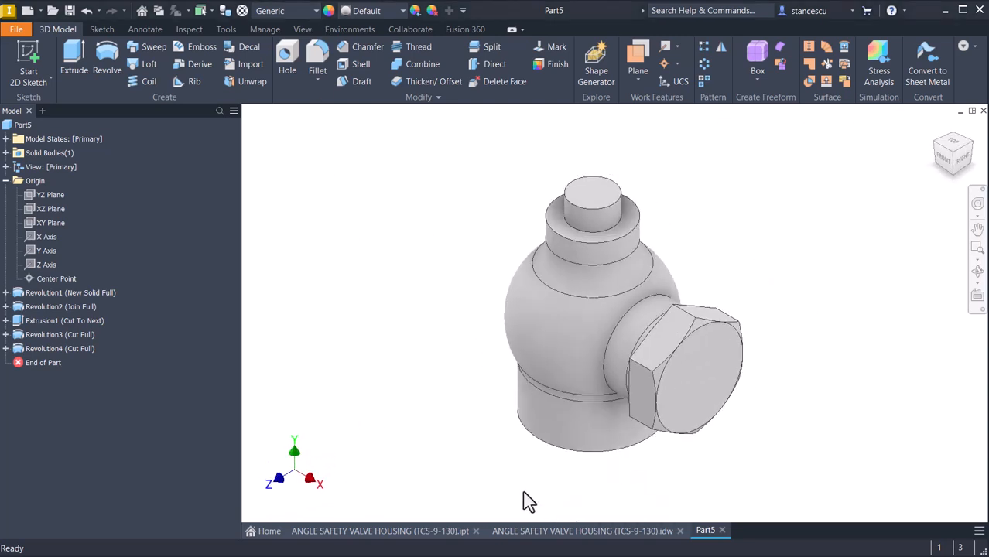
Step: Check the upper bore's thread callout in the drawing and configure a full-depth tapped hole with ISO Pipe Threads, size 30,201 (G 7/8)
left_click(543, 530)
middle_click_drag(699, 119, 679, 205)
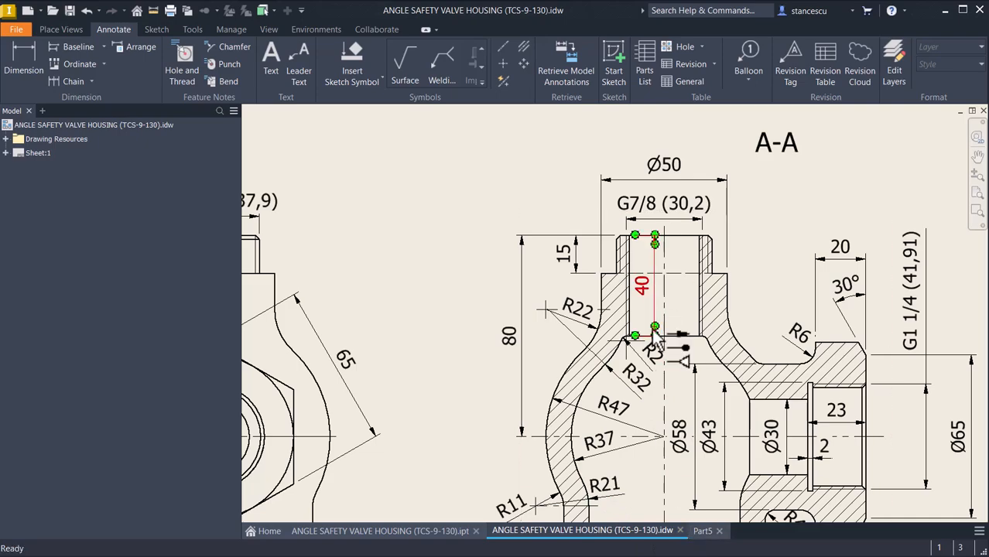
scroll(657, 341, "down", 1)
scroll(580, 155, "down", 3)
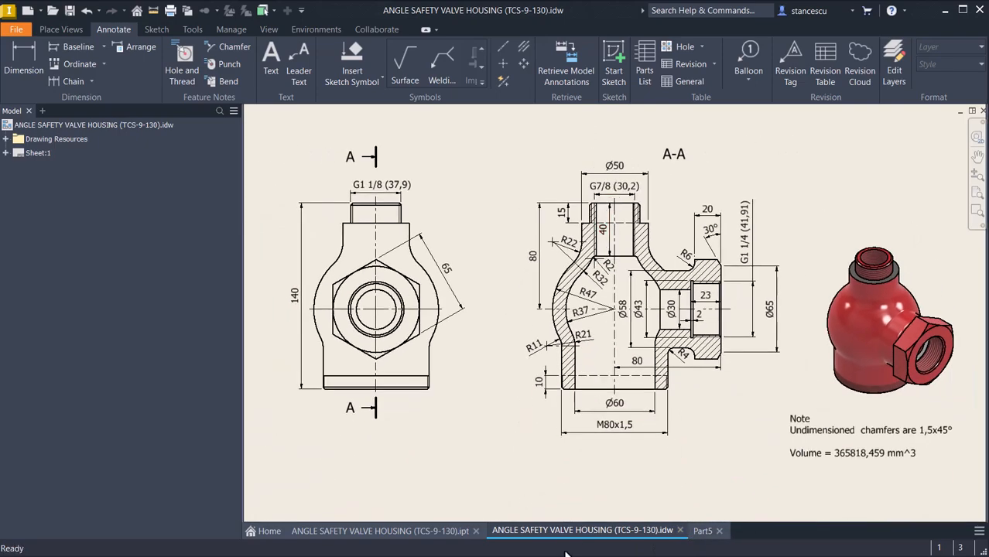
left_click(701, 531)
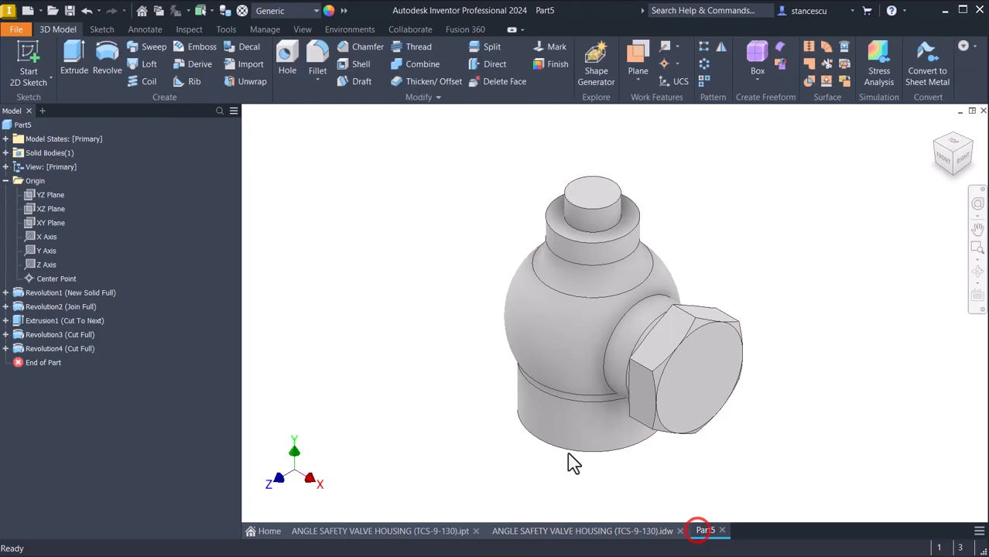
left_click(398, 266)
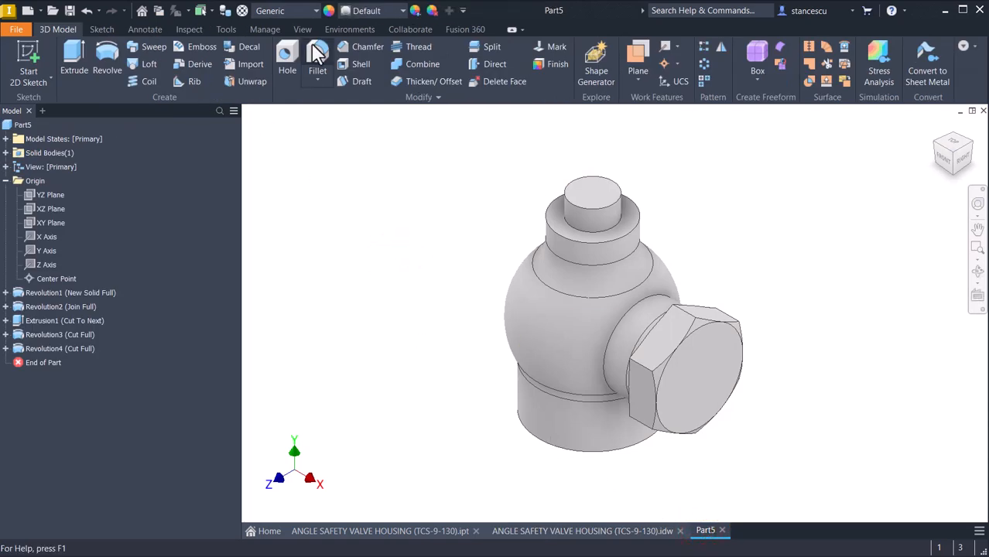
left_click(296, 61)
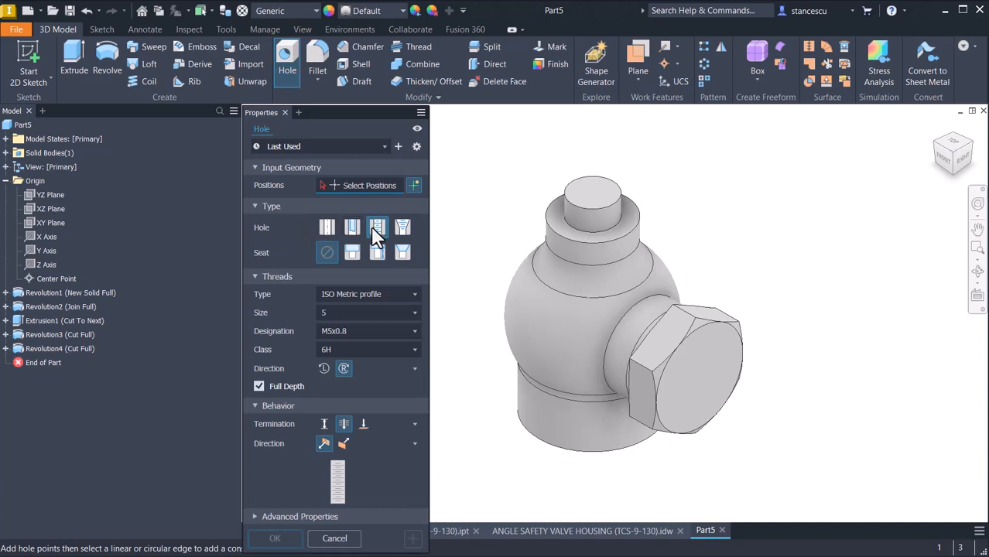
left_click(365, 292)
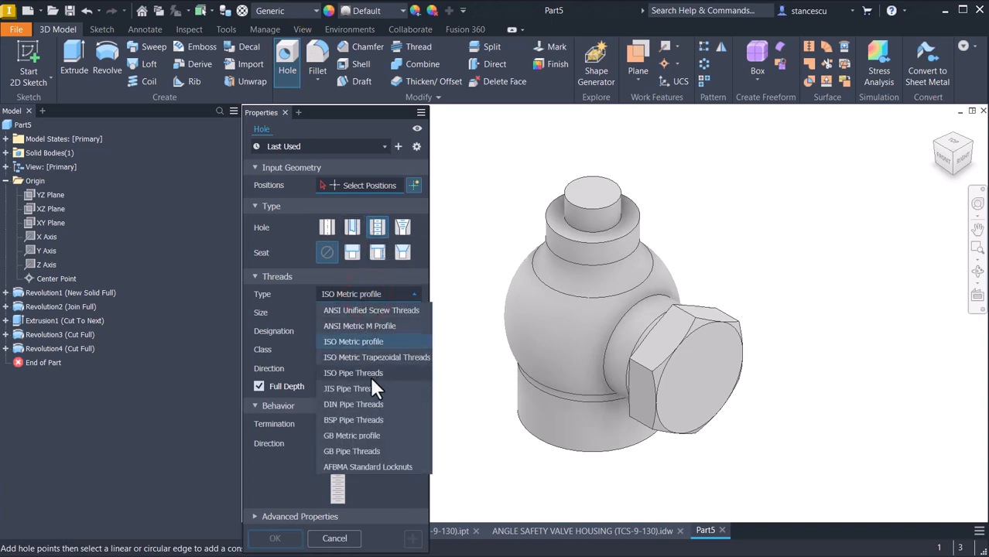
left_click(369, 373)
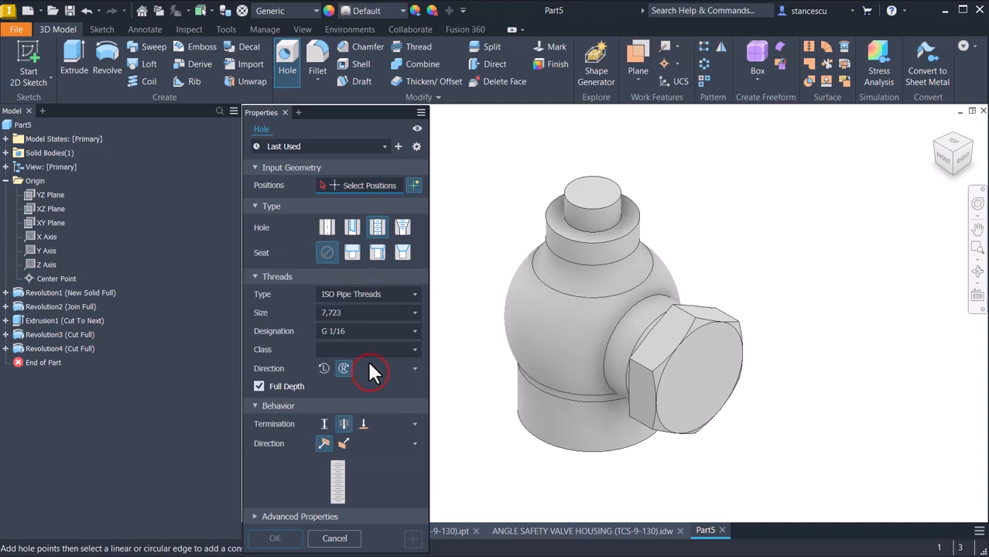
left_click(365, 313)
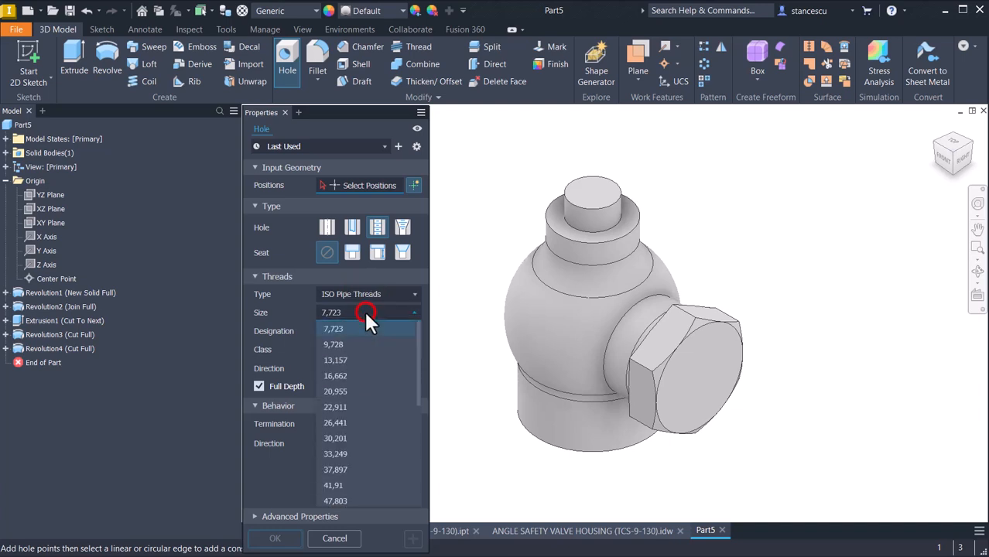
scroll(367, 379, "down", 1)
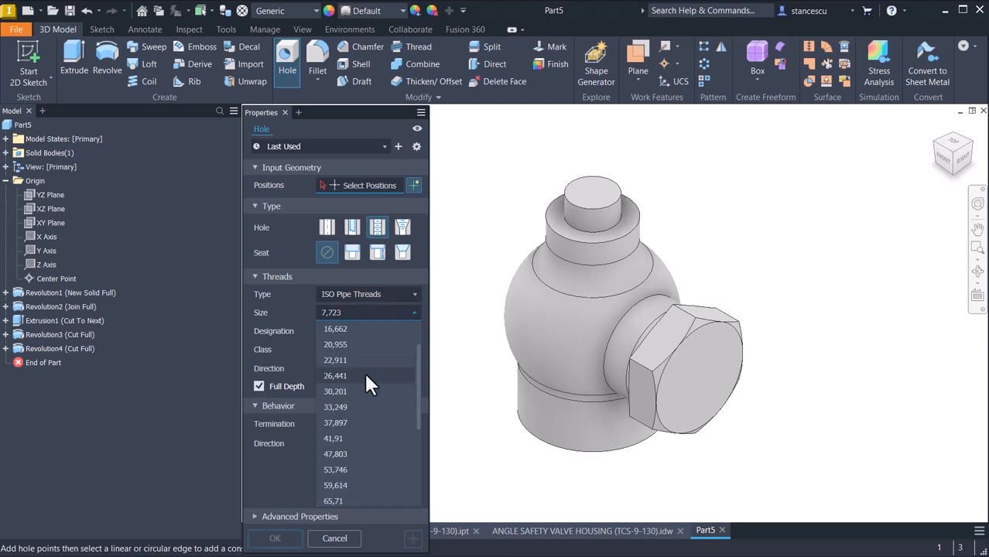
left_click(333, 389)
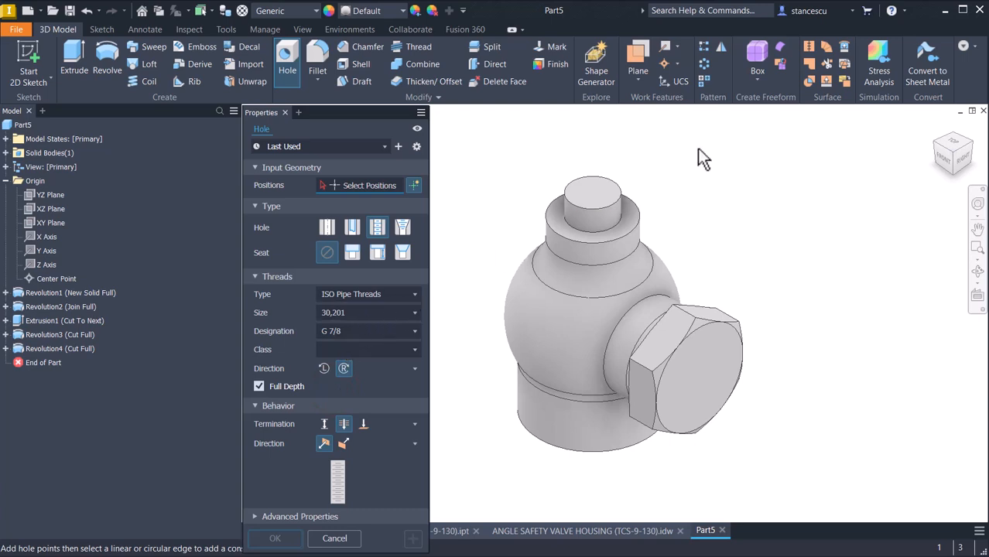
Step: Place the tapped hole on the neck's top face, concentric with its circular edge, and create it through all
left_click(573, 194)
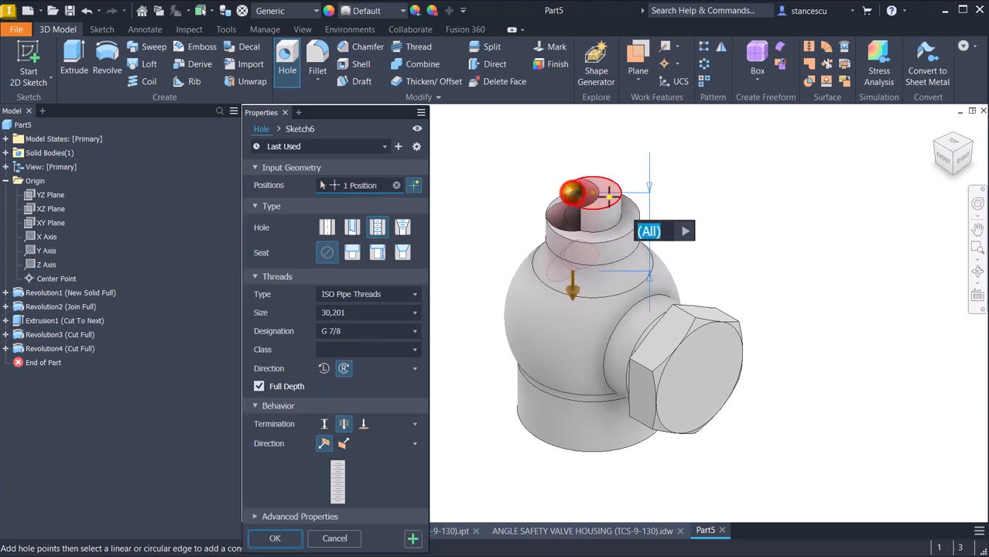
left_click(612, 184)
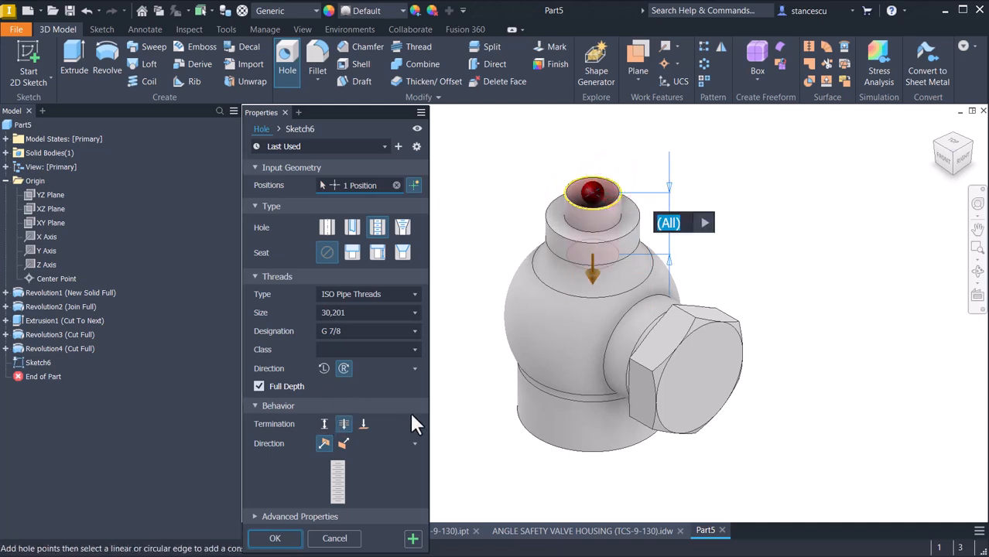
left_click(277, 539)
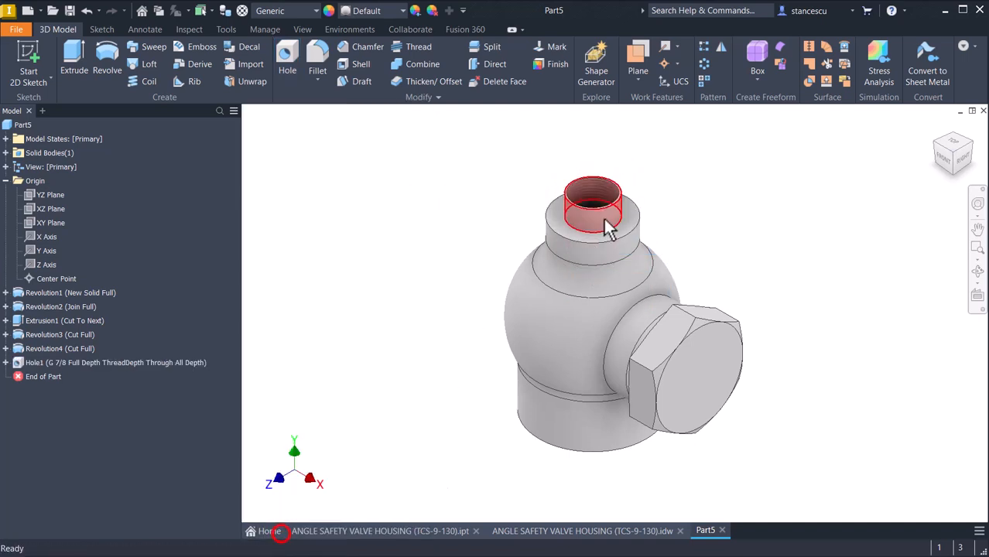
Step: Check the neck's external thread callout in the drawing and set the top neck diameter in Revolution1's sketch to 37,9 mm
scroll(606, 221, "up", 3)
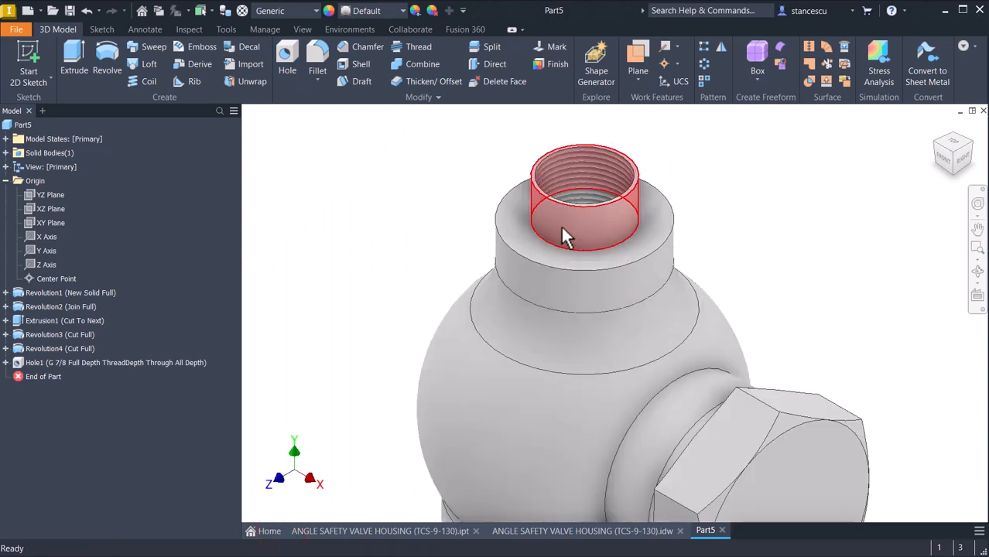
left_click(513, 534)
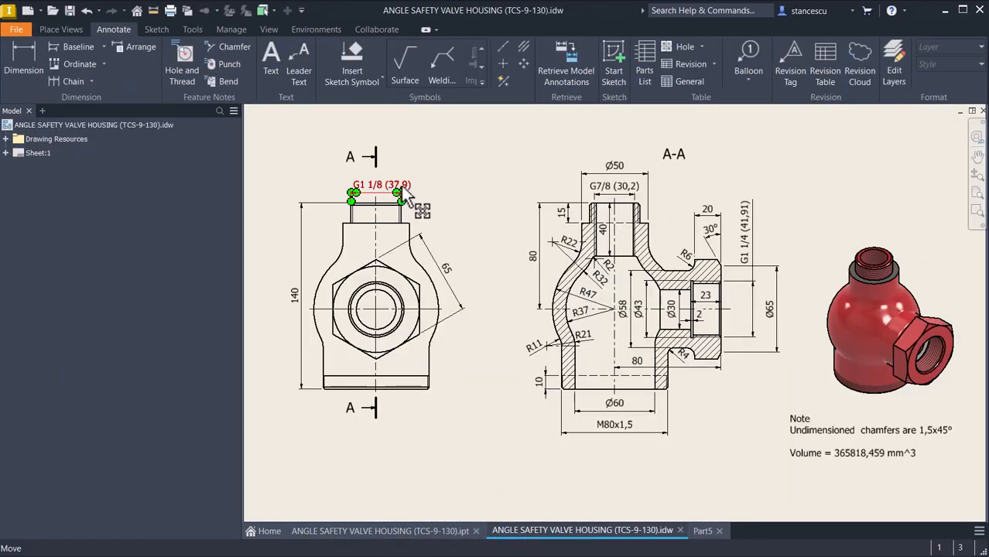
left_click(700, 531)
key("F6")
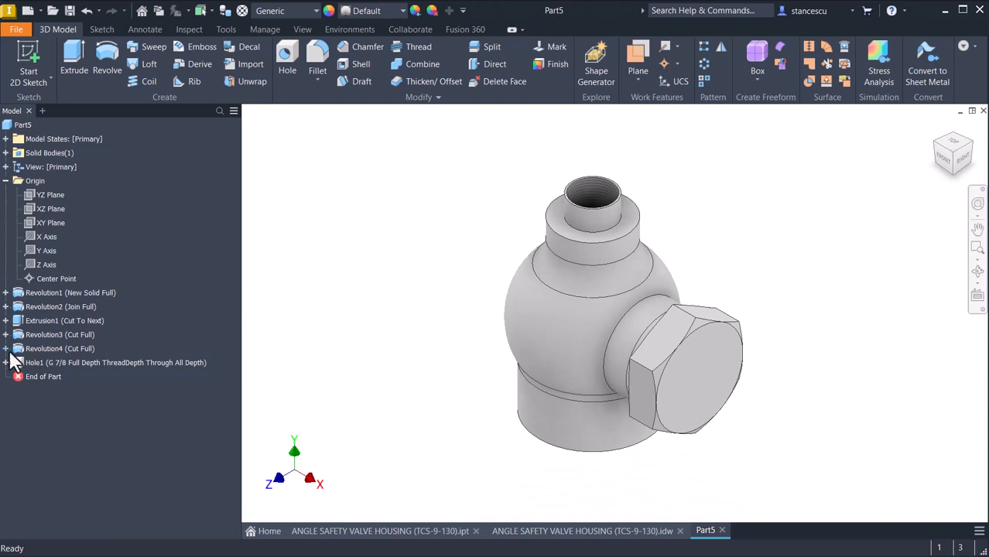
left_click(5, 293)
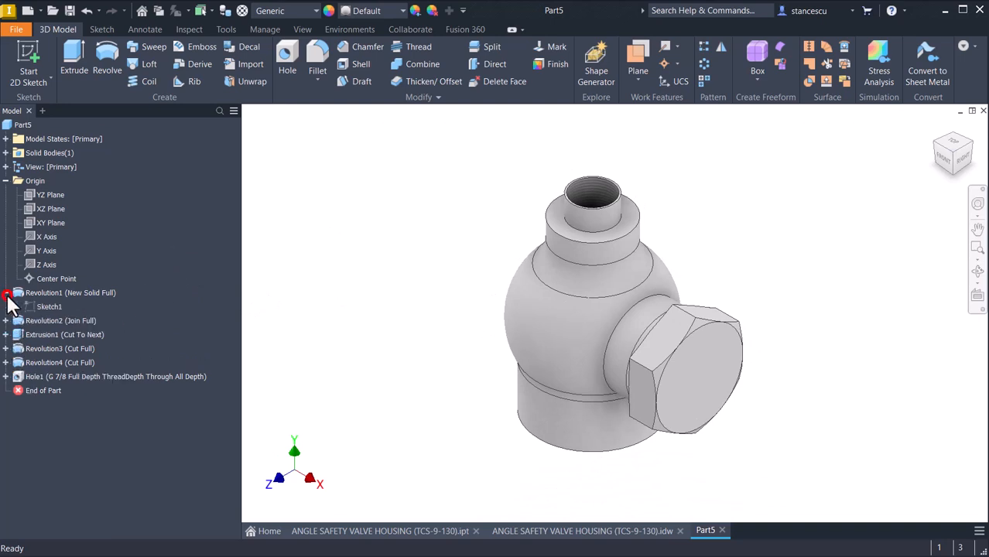
double_click(29, 307)
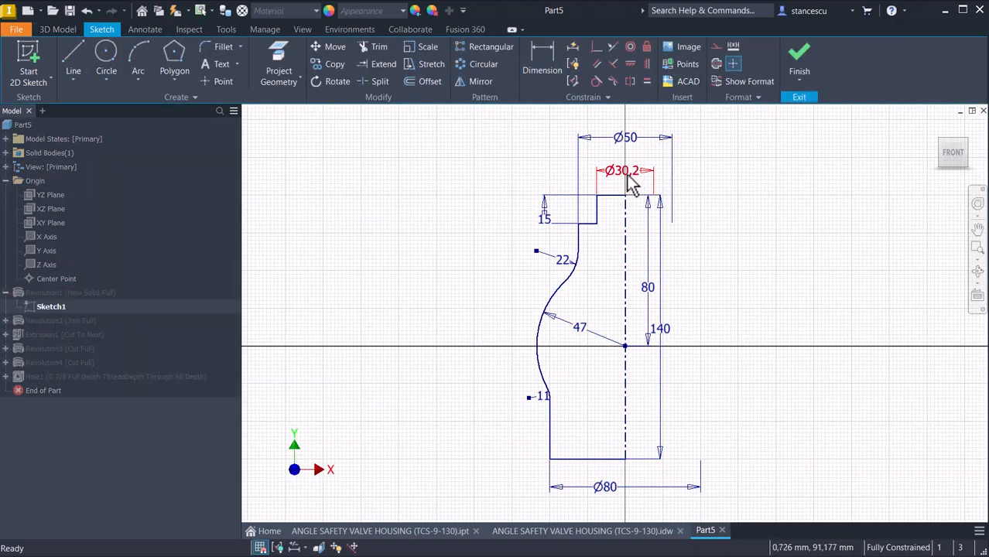
double_click(631, 183)
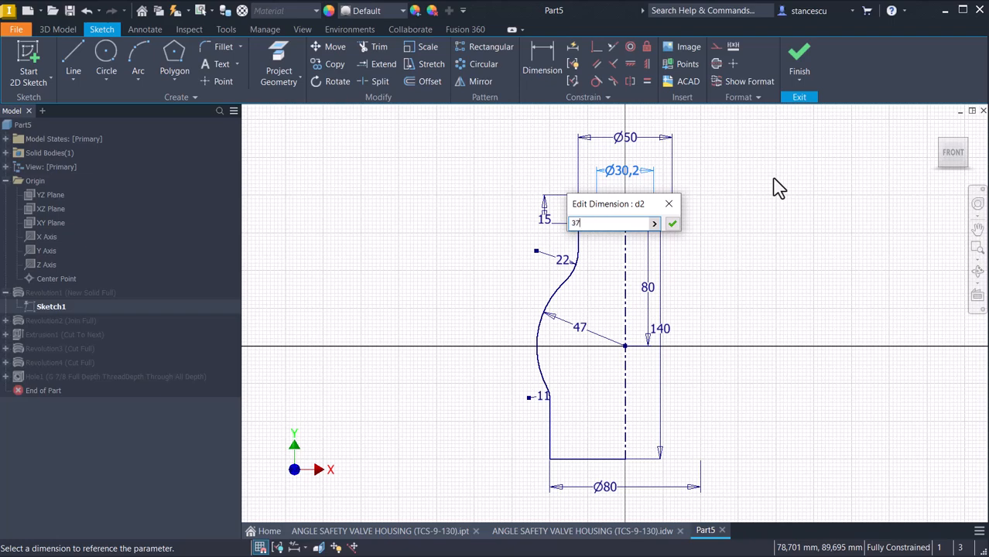
key("Return")
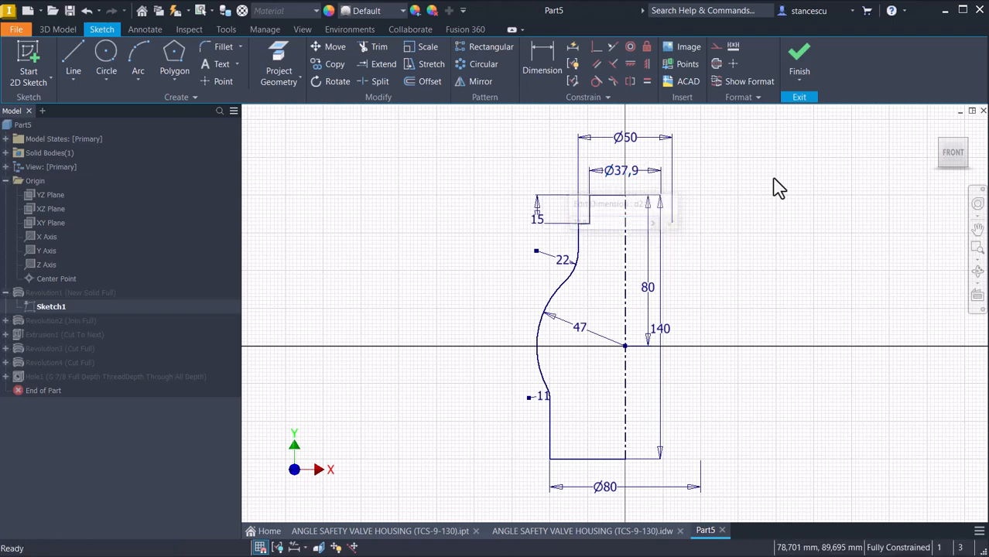
left_click(802, 56)
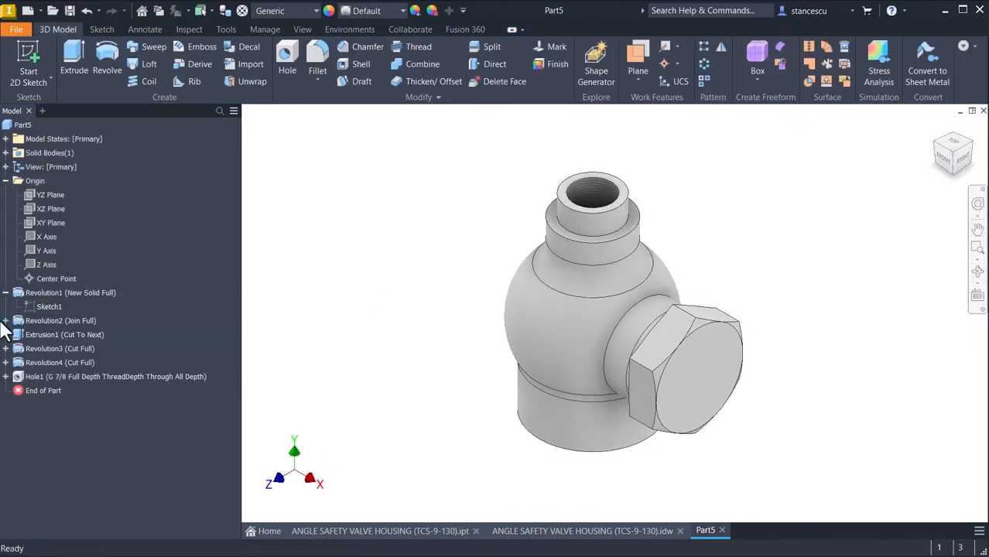
left_click(7, 293)
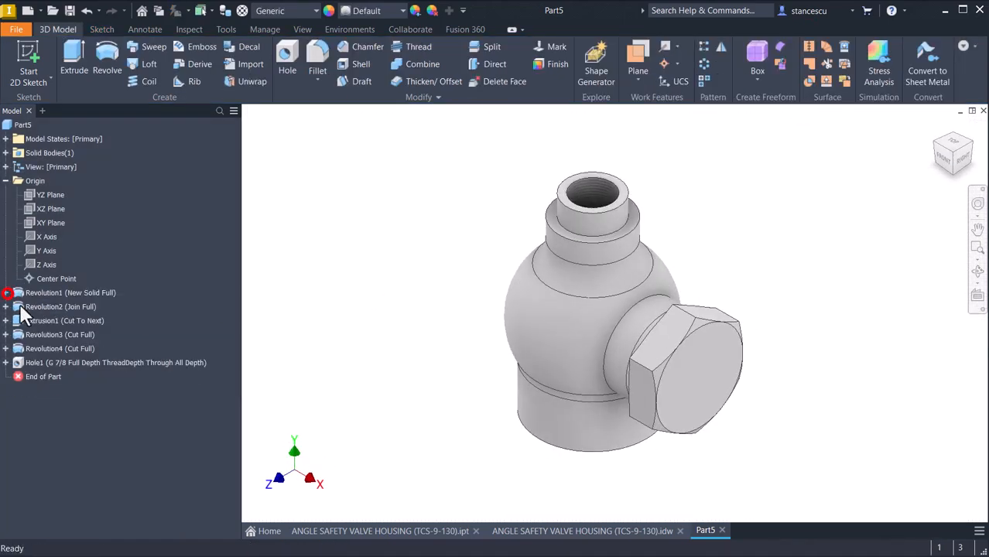
Step: Check the side bore in the drawing and place a hole on the hexagon's outer face, concentric with its curved chamfer edge
left_click(550, 534)
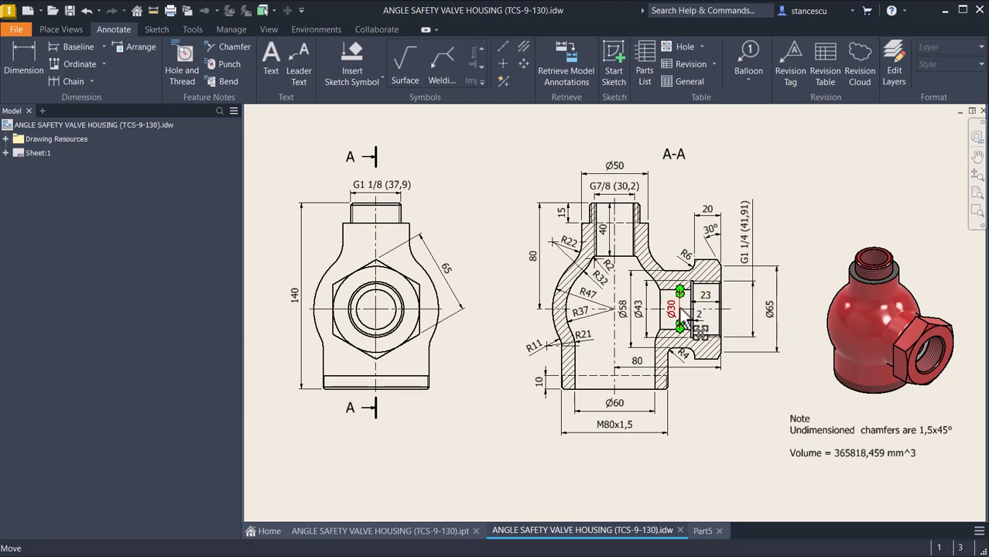
left_click(700, 532)
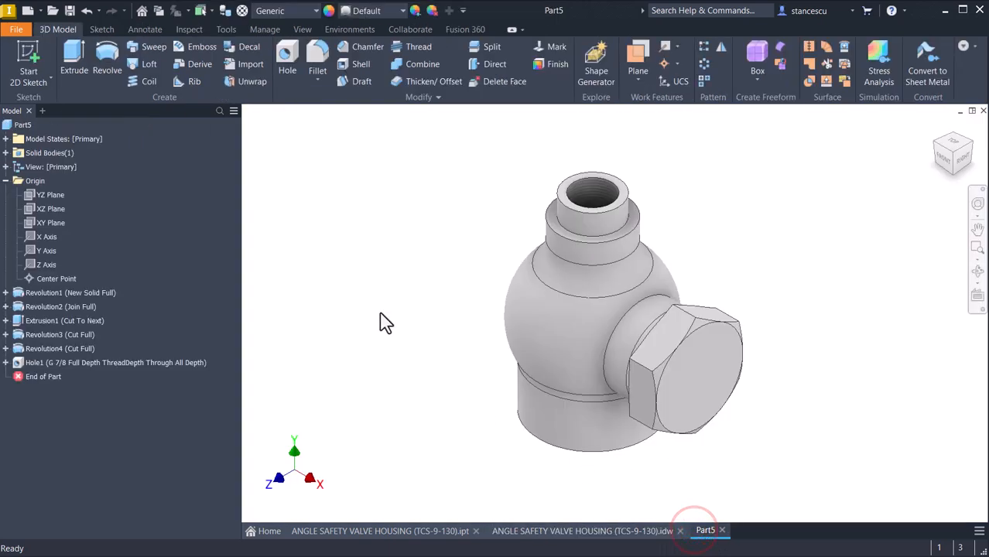
left_click(288, 65)
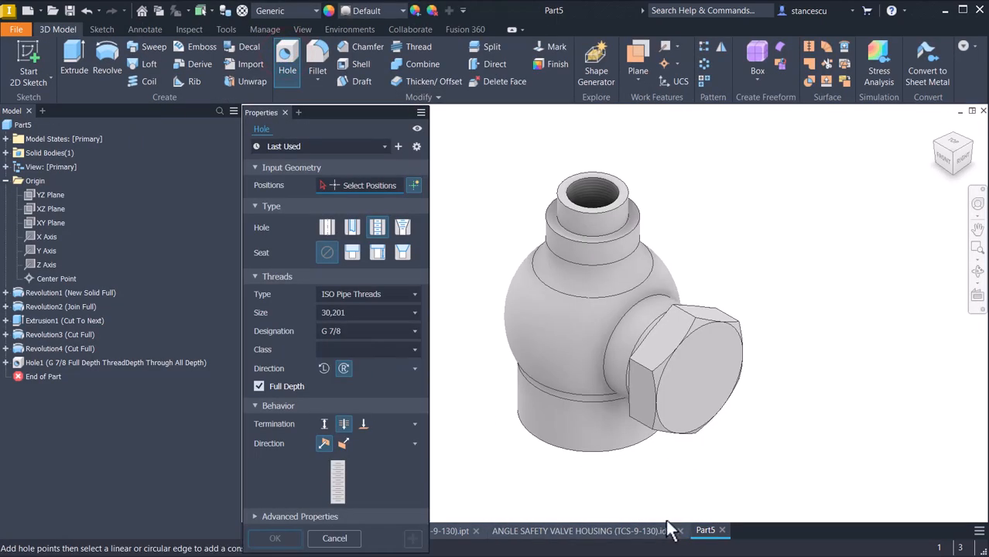
left_click(704, 388)
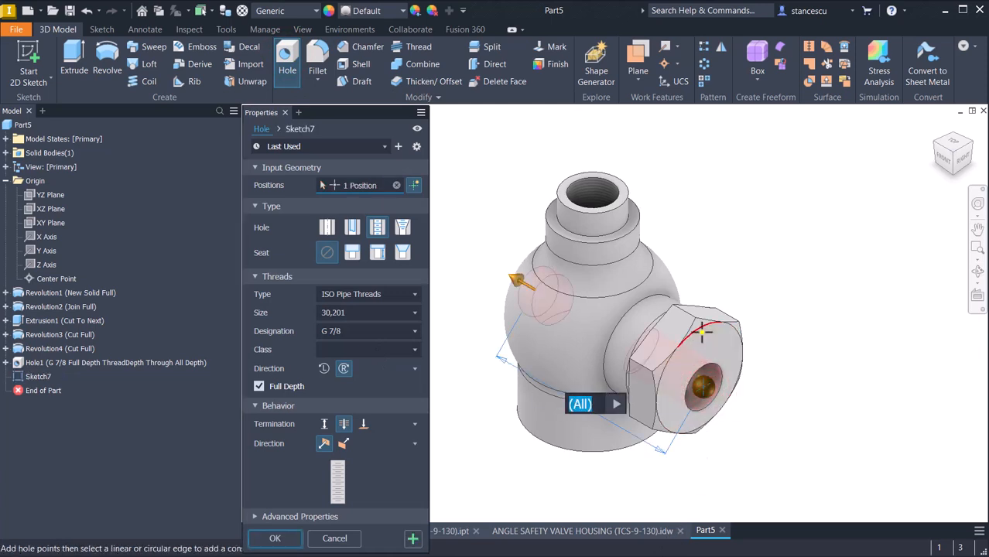
left_click(707, 339)
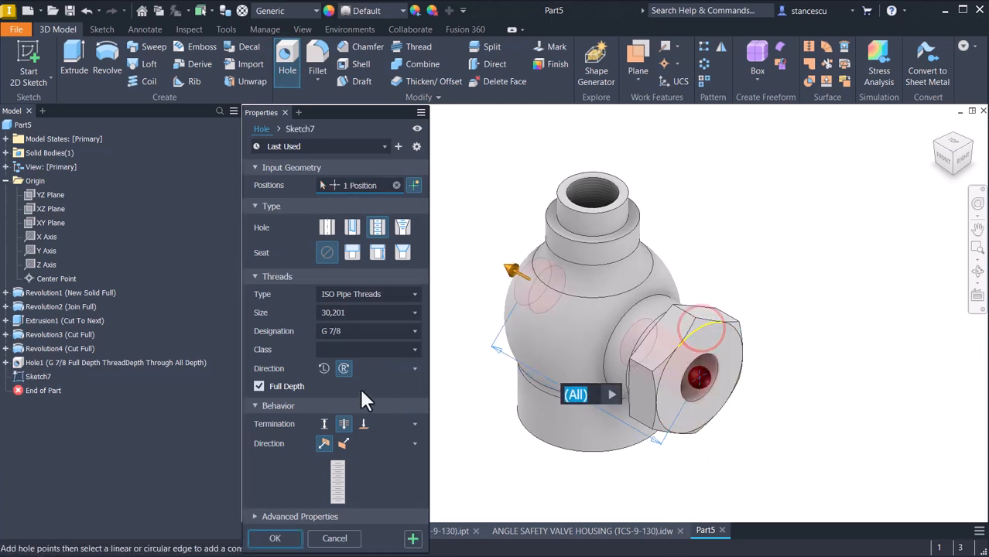
Step: Make it a simple 30 mm diameter hole ending at the inner cavity surface, and create it
left_click(327, 229)
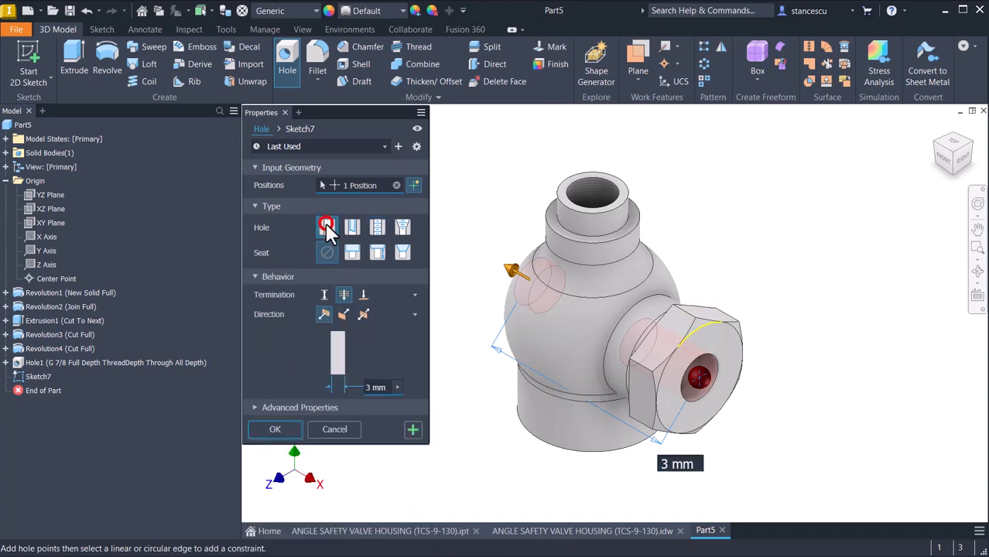
left_click(363, 295)
middle_click_drag(805, 396, 537, 456, "shift")
left_click(607, 384)
key("F5")
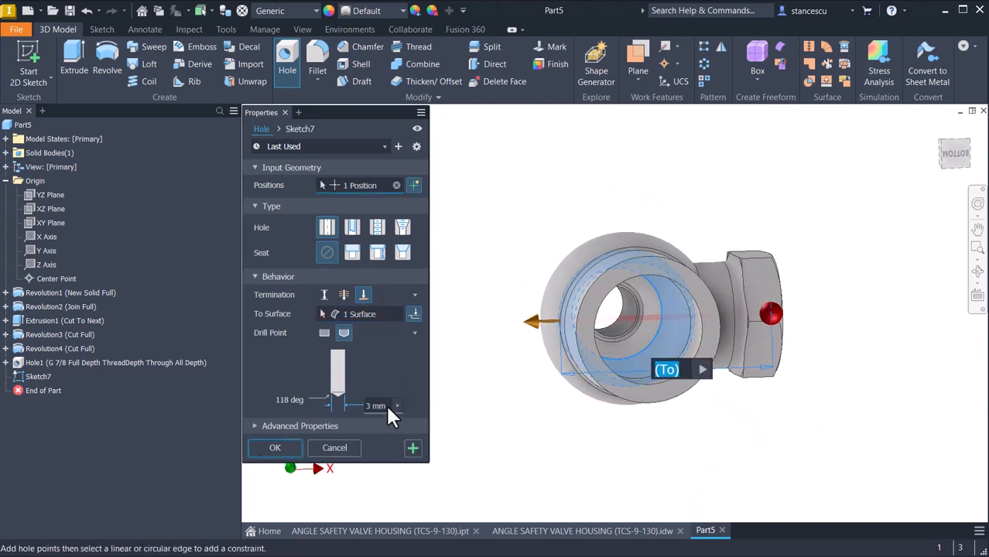
left_click(386, 407)
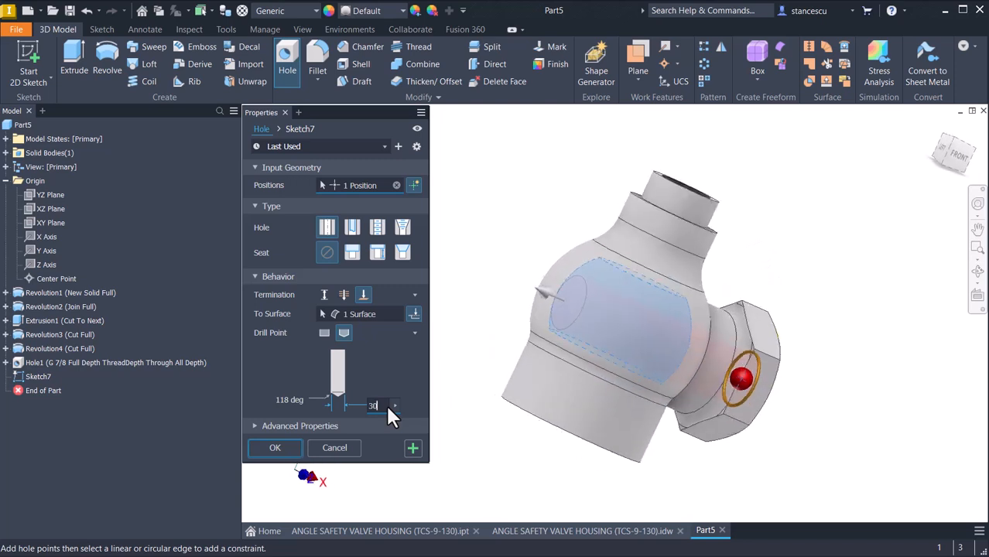
left_click(275, 447)
key("F6")
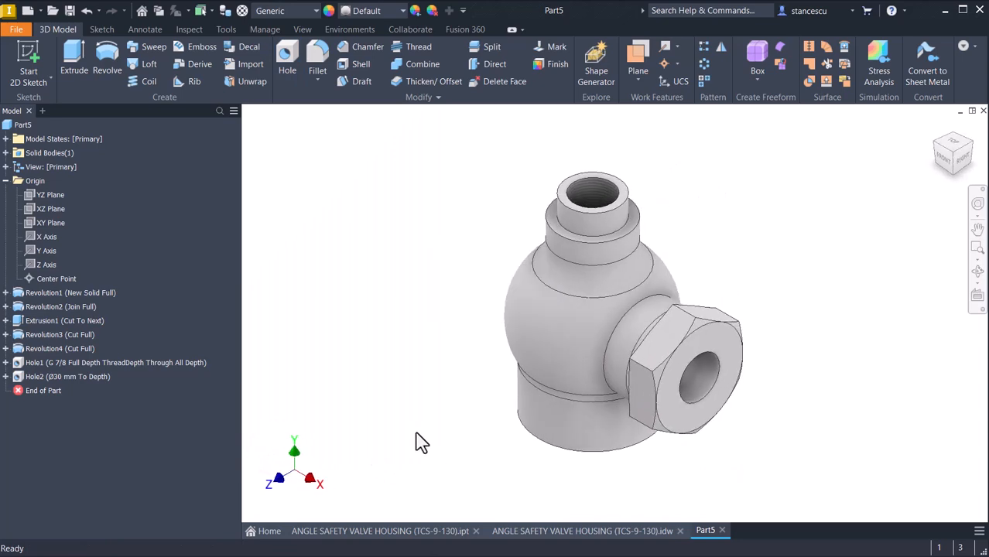
Step: Check the side port's thread callout in the drawing and configure a new tapped hole with ISO Pipe Threads, size 41,91 (G 1 1/4)
left_click(517, 530)
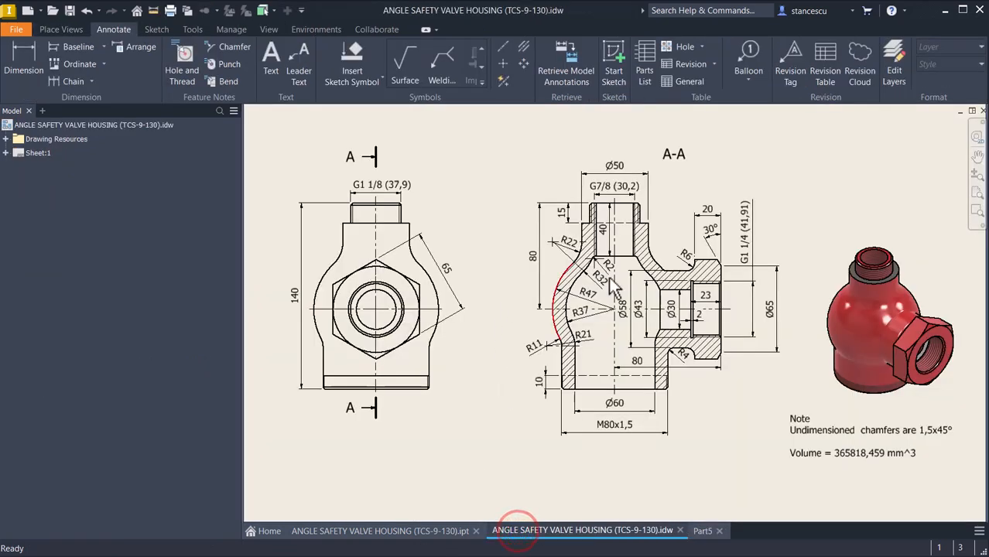
scroll(719, 295, "up", 5)
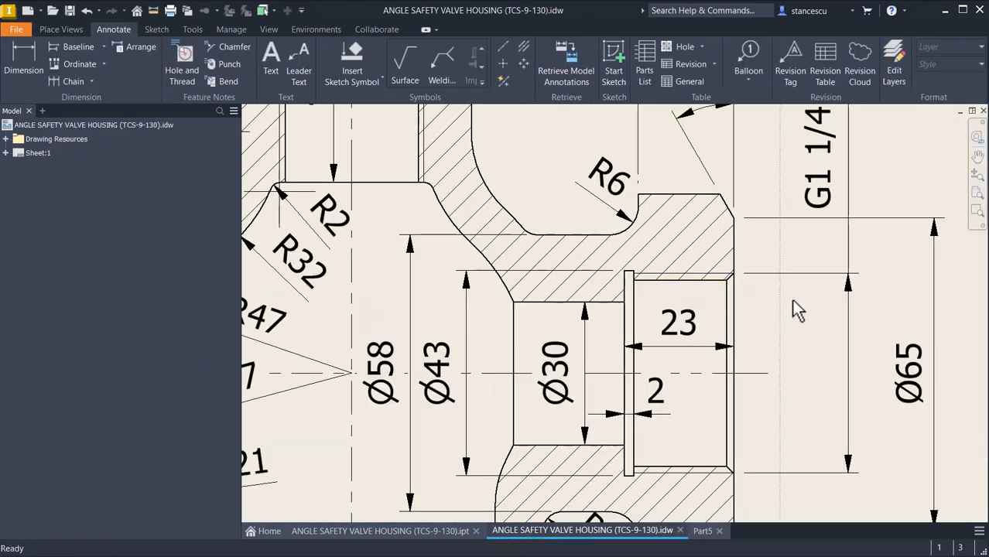
scroll(774, 309, "down", 3)
left_click(817, 211)
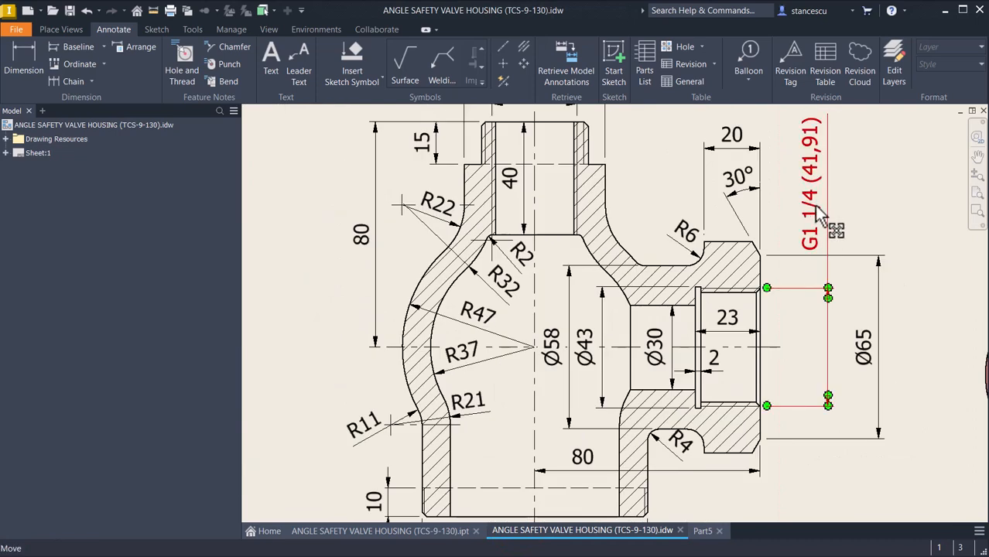
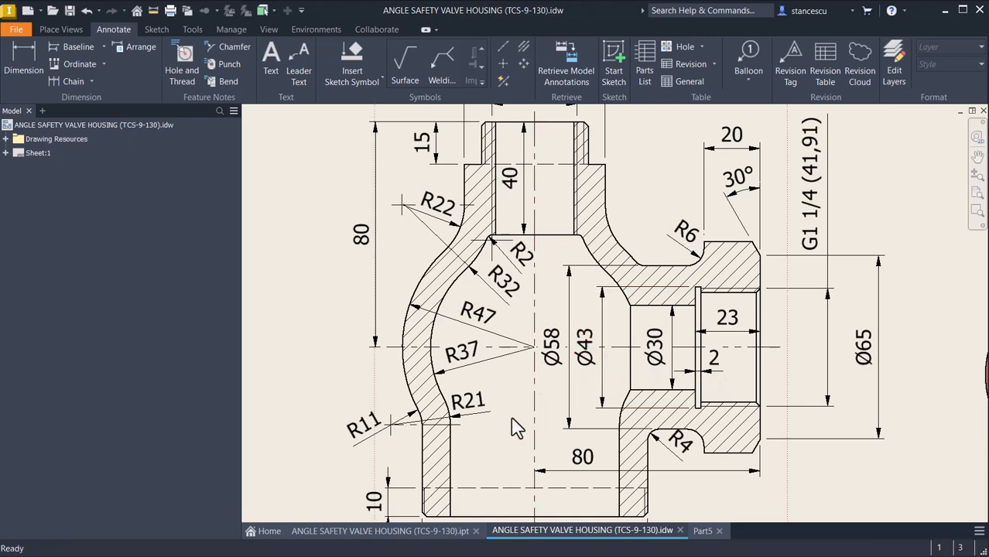
left_click(703, 531)
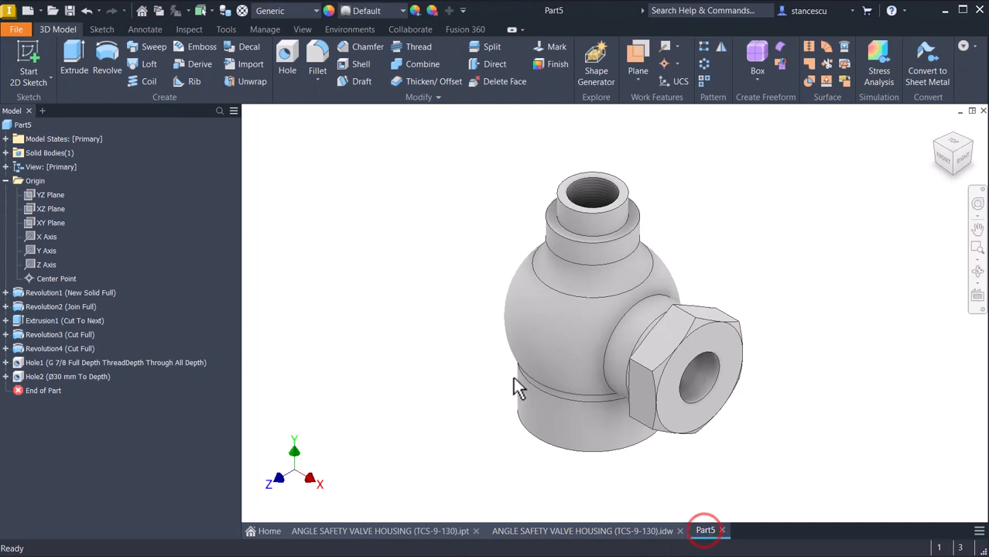
left_click(401, 214)
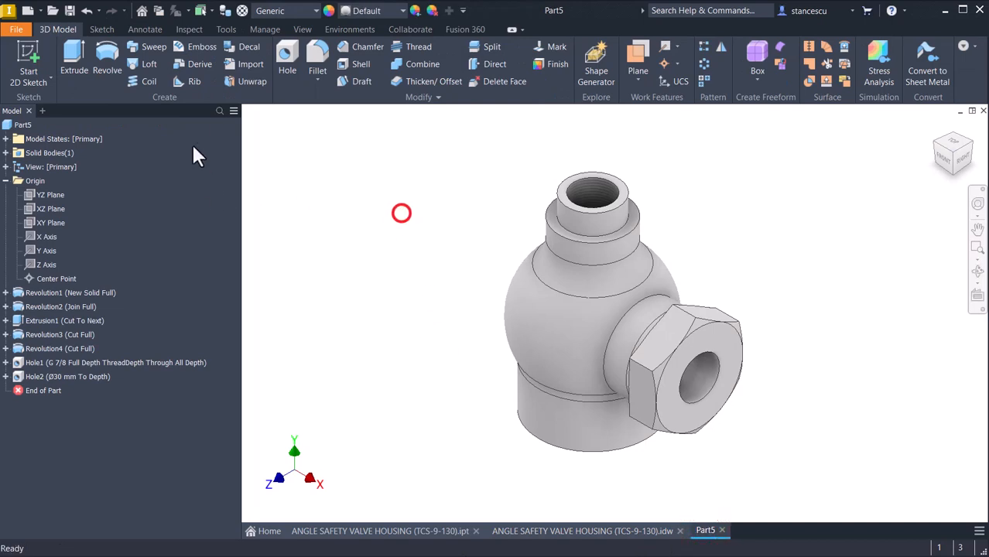
left_click(284, 62)
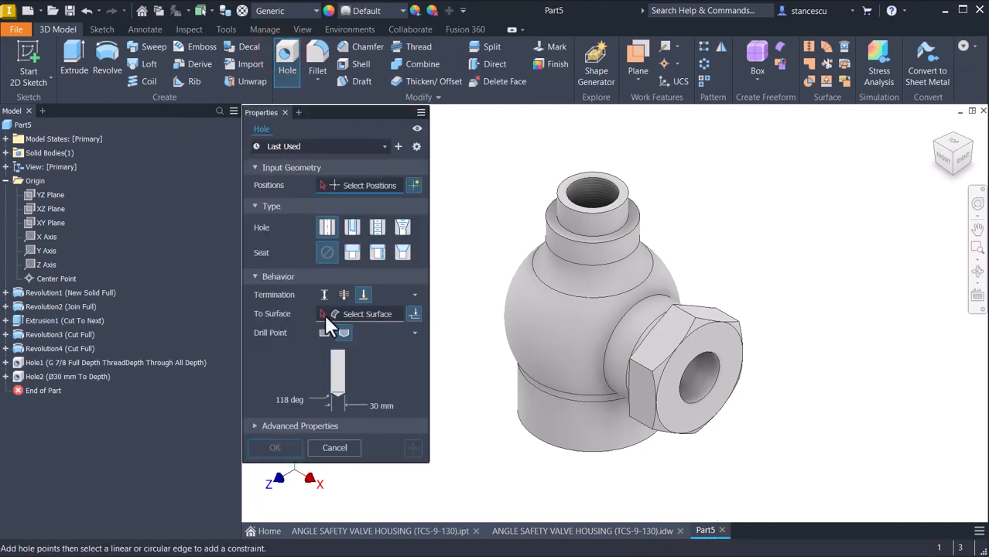
left_click(376, 229)
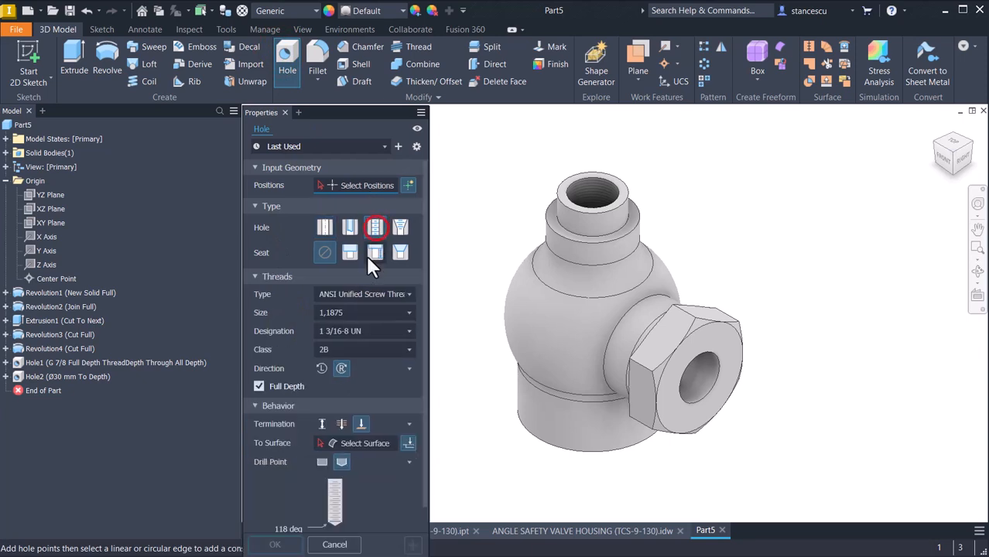
left_click(354, 296)
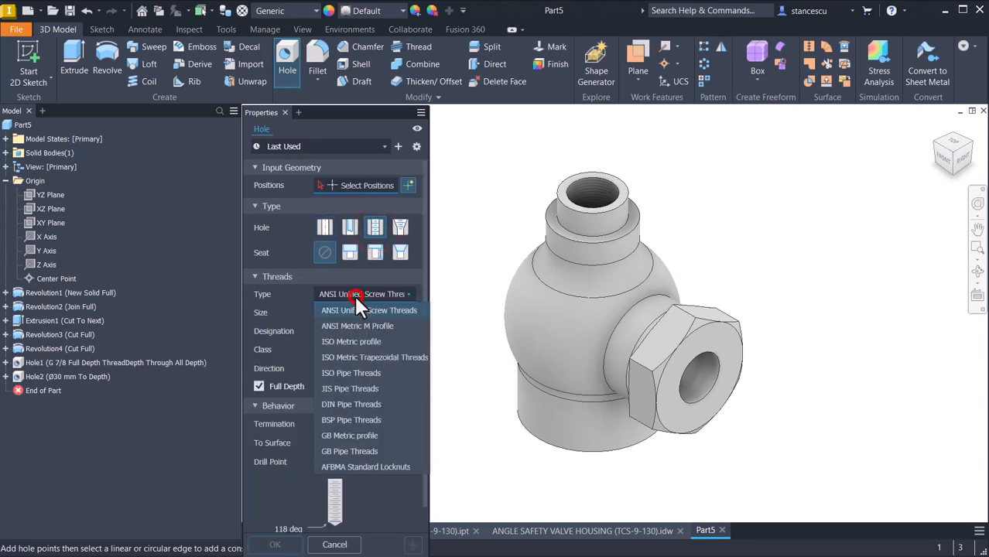
left_click(360, 376)
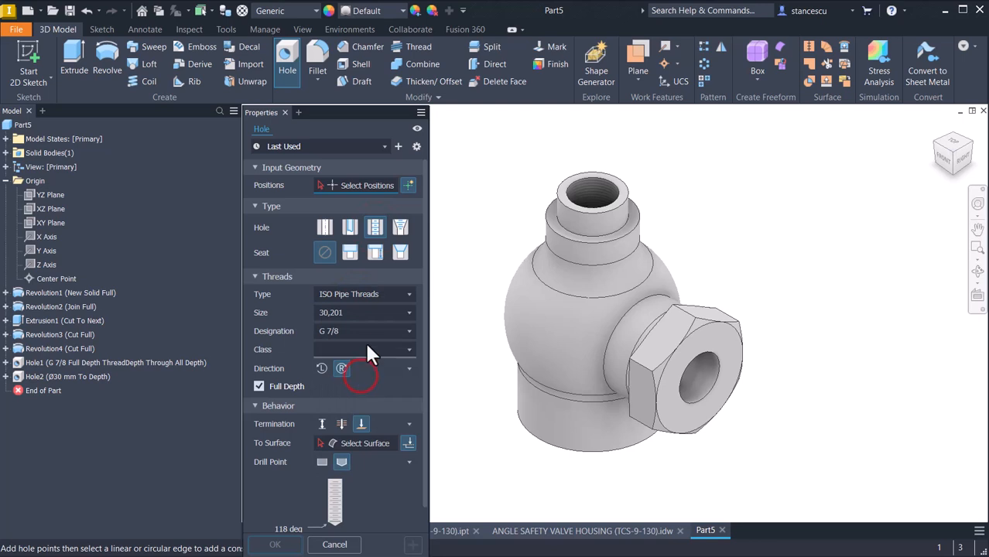
left_click(408, 313)
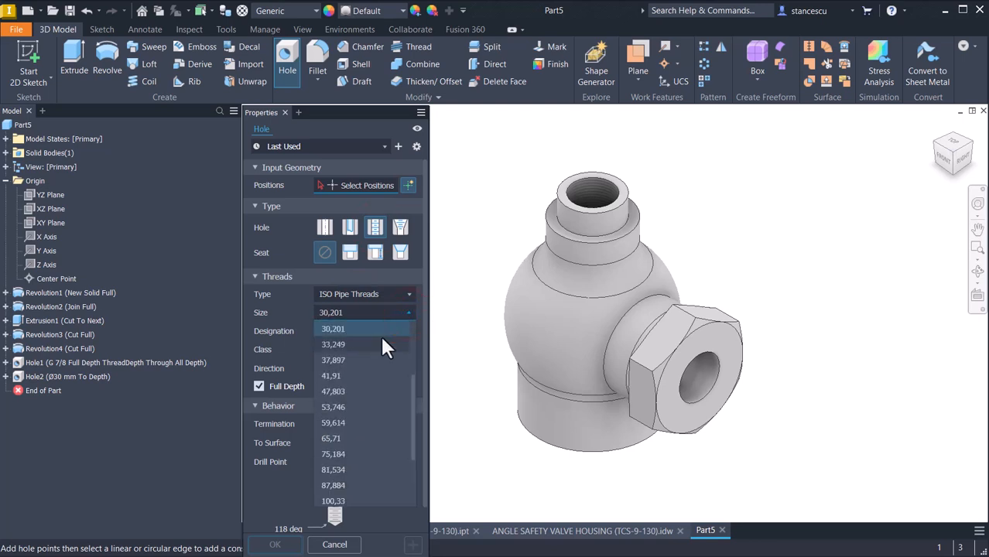
left_click(330, 376)
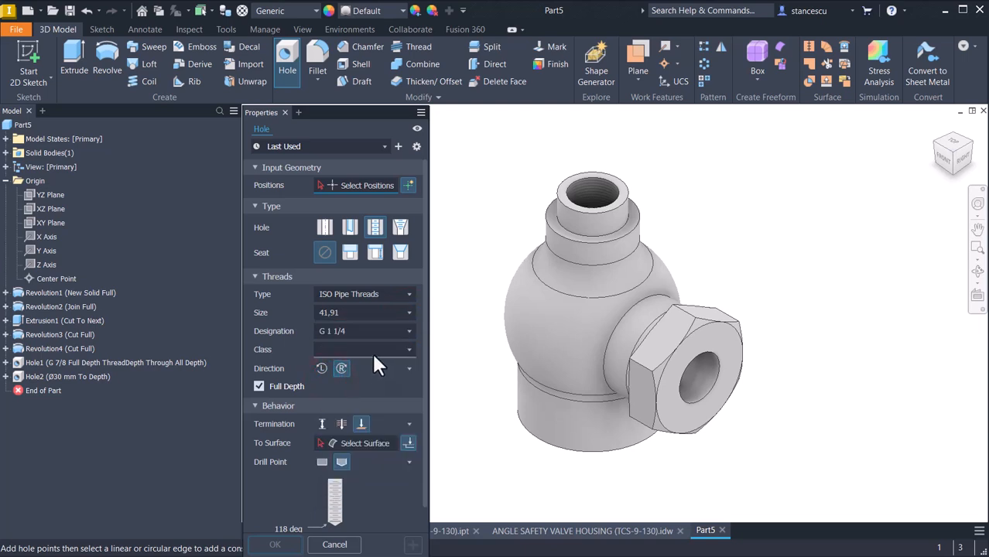
Step: Set the tapped hole's termination to a distance of 23 mm with a flat drill point
left_click(319, 423)
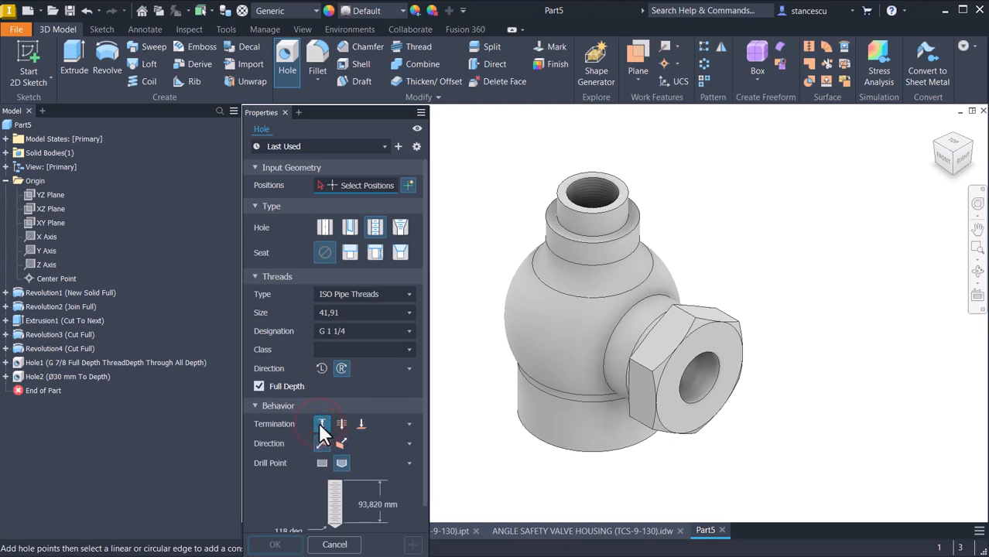
left_click(371, 504)
type("23")
left_click(321, 463)
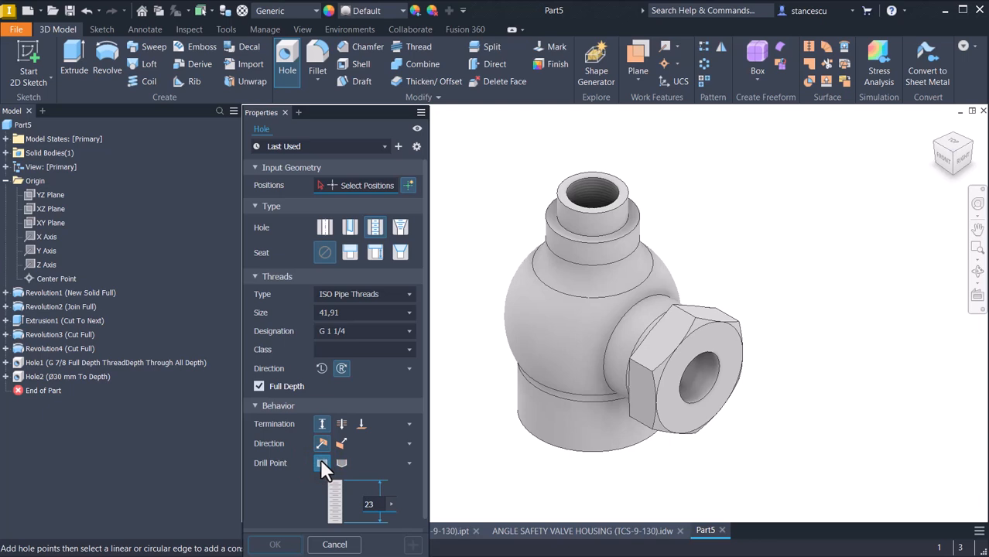
Step: Place the tapped hole on the hexagon's outer face, concentric with the existing bore's edge, and create it
left_click(731, 342)
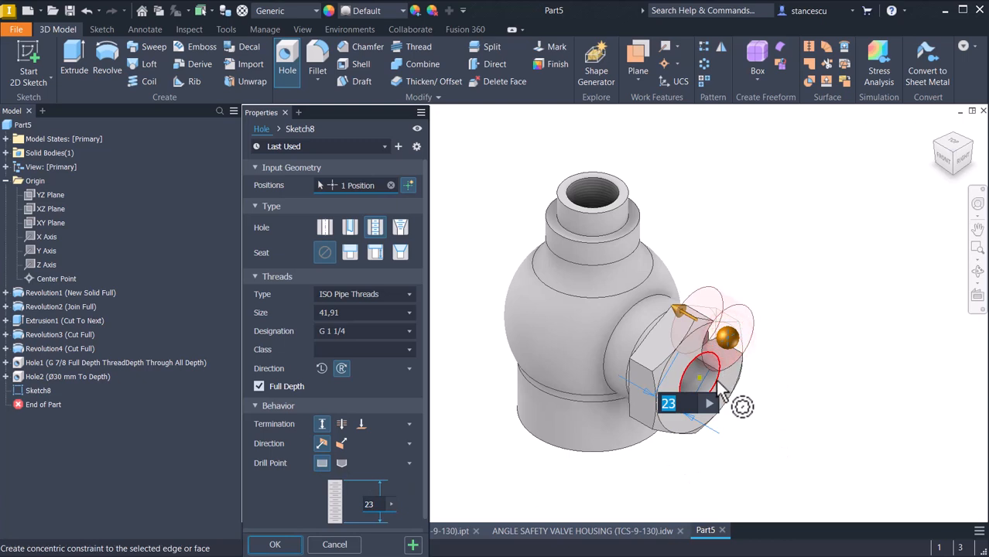
left_click(719, 386)
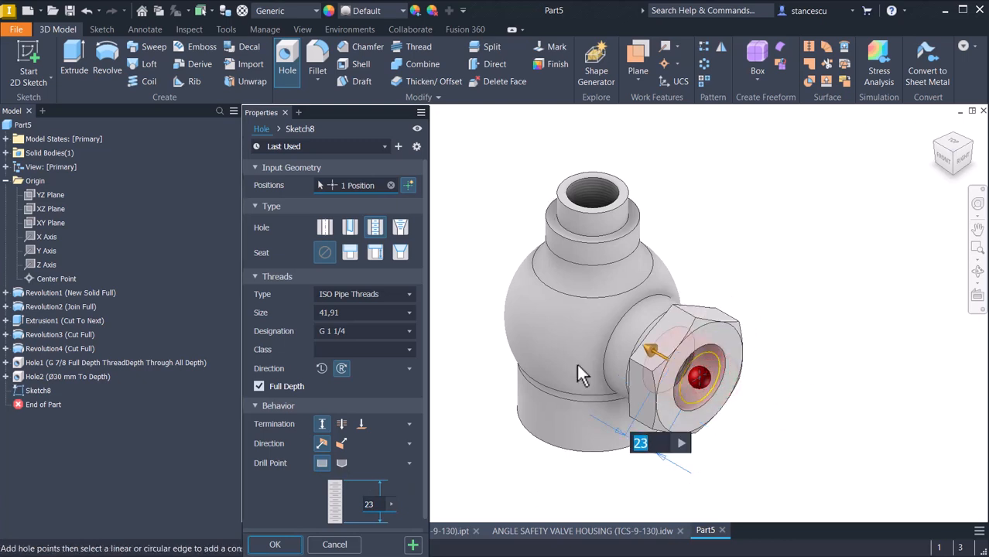
left_click(264, 543)
middle_click_drag(703, 413, 689, 366, "shift")
scroll(693, 375, "up", 4)
key("F6")
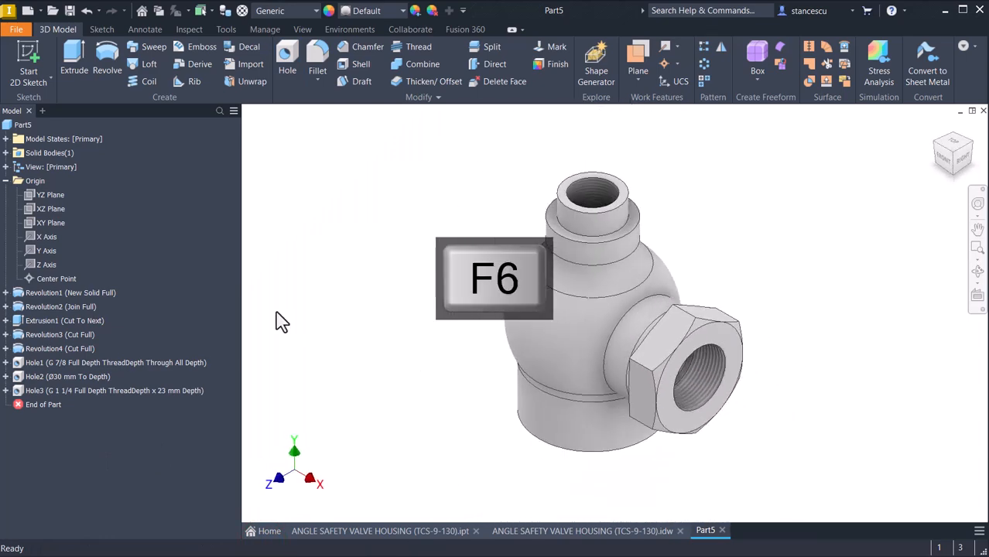
Step: Start a sketch on the XY plane, slice the view, and project the inner end edge of the side port's threaded hole
left_click(34, 222)
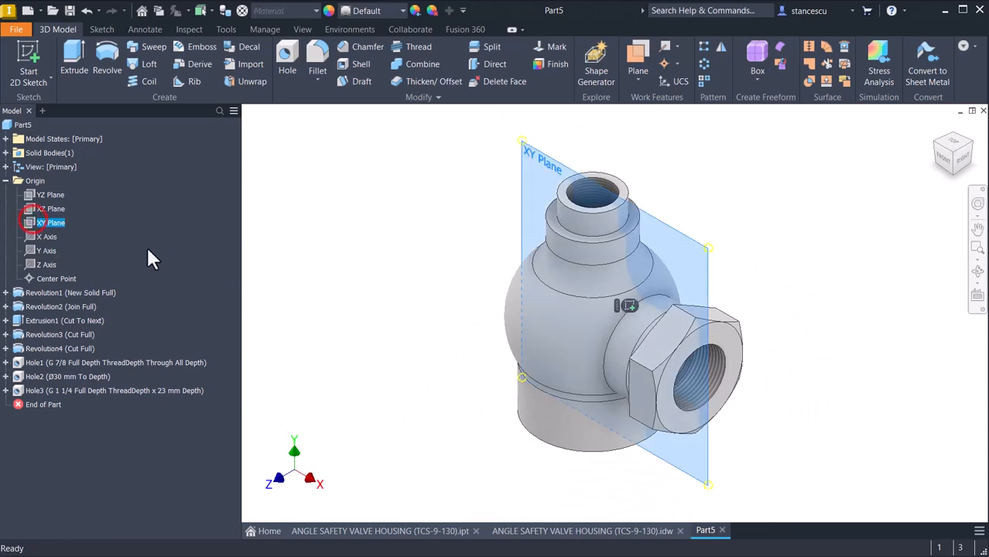
left_click(629, 305)
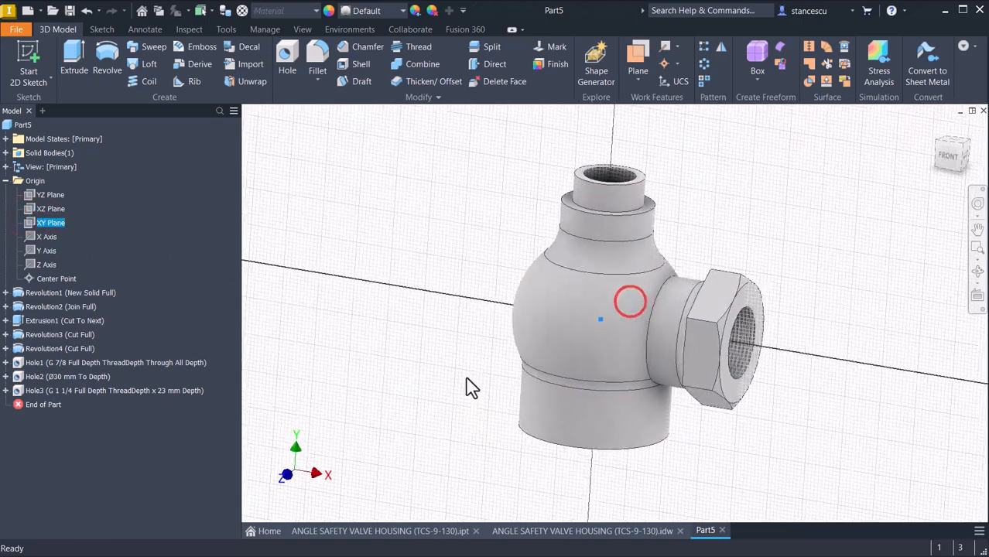
key("F7")
scroll(424, 390, "up", 3)
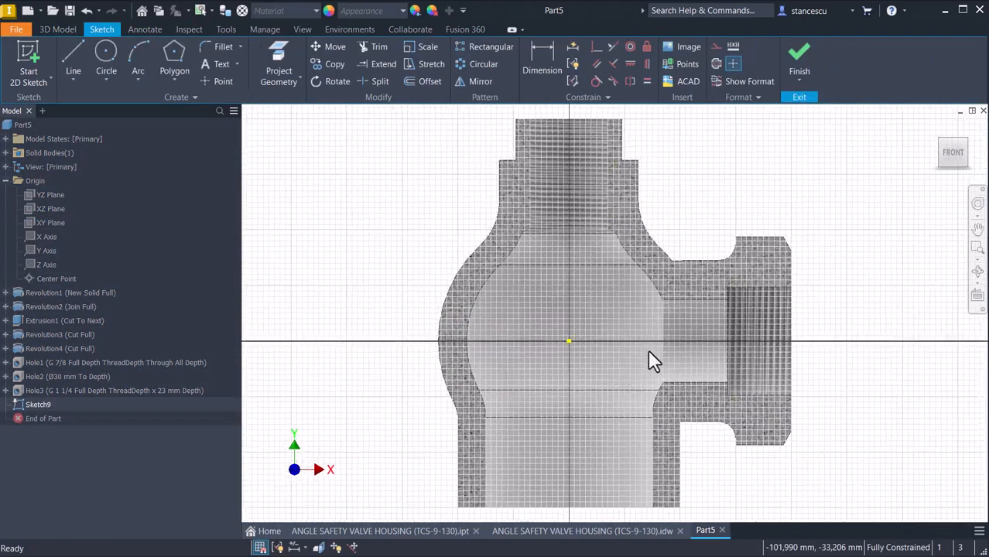
scroll(734, 282, "up", 5)
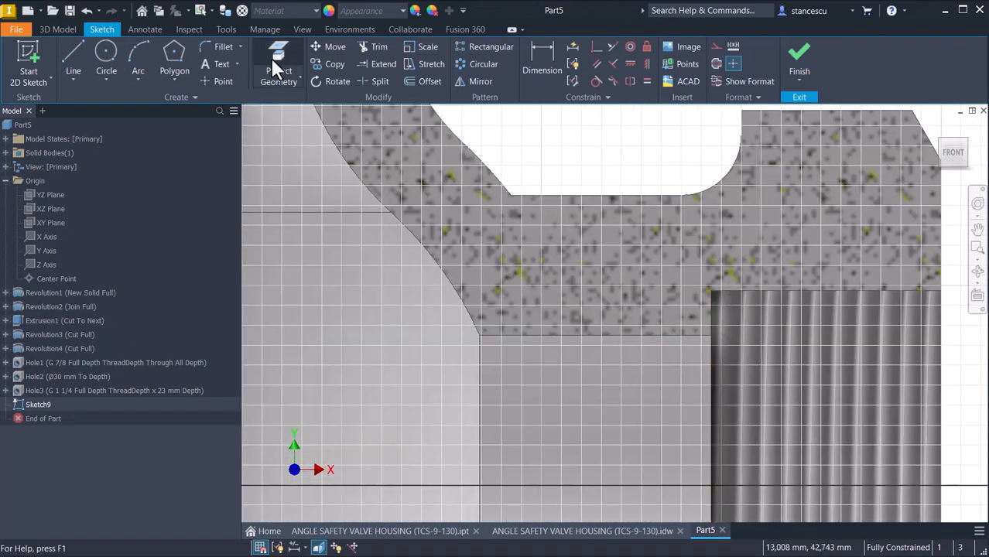
left_click(272, 62)
left_click(708, 311)
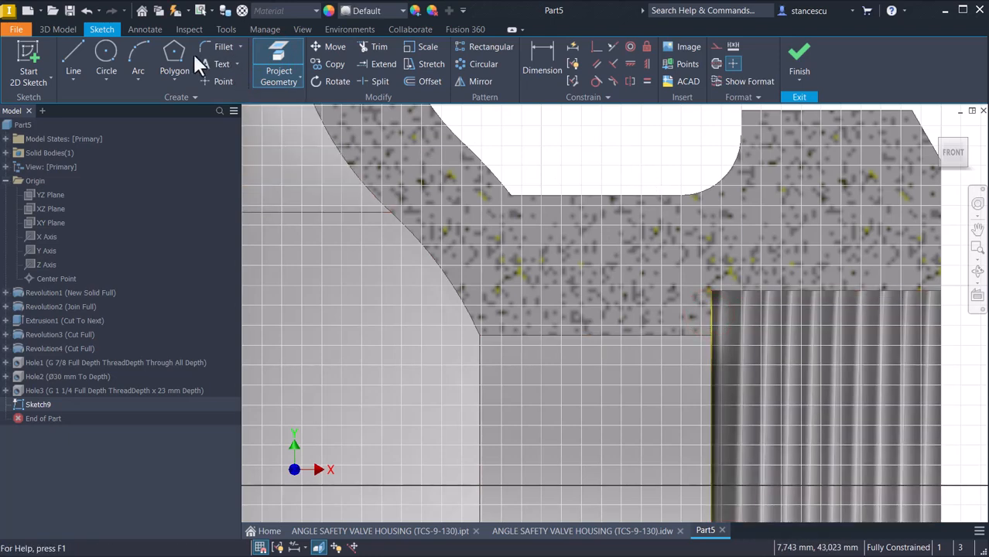
Step: Draw a rectangle 2 mm wide and about 2.5 mm high from the threaded hole's upper inner corner, extending outward over the thread
left_click(166, 79)
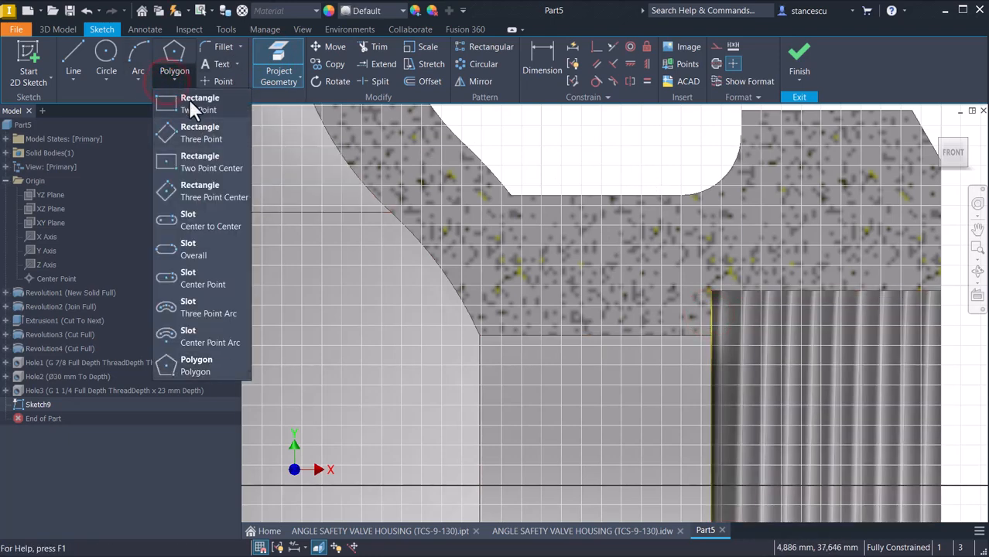
left_click(189, 104)
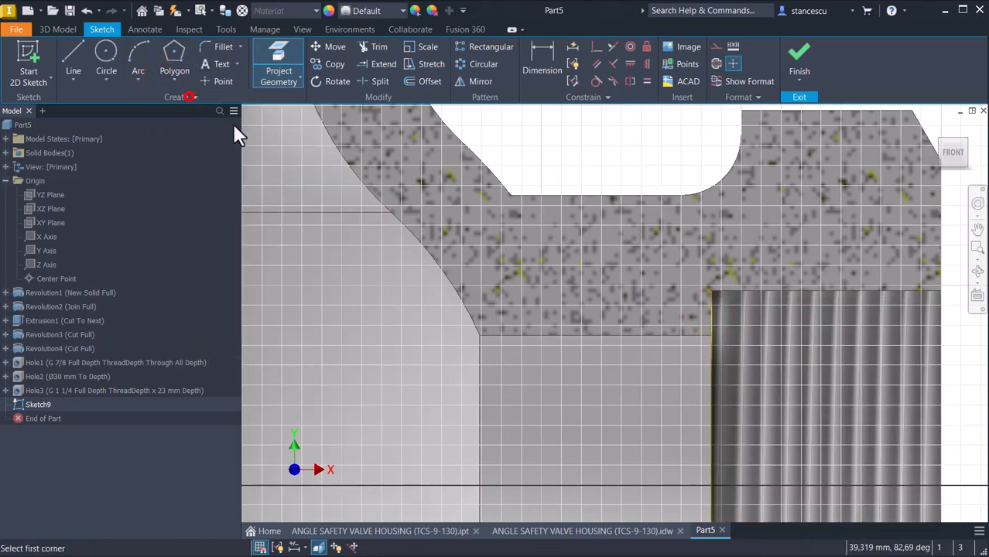
left_click(711, 291)
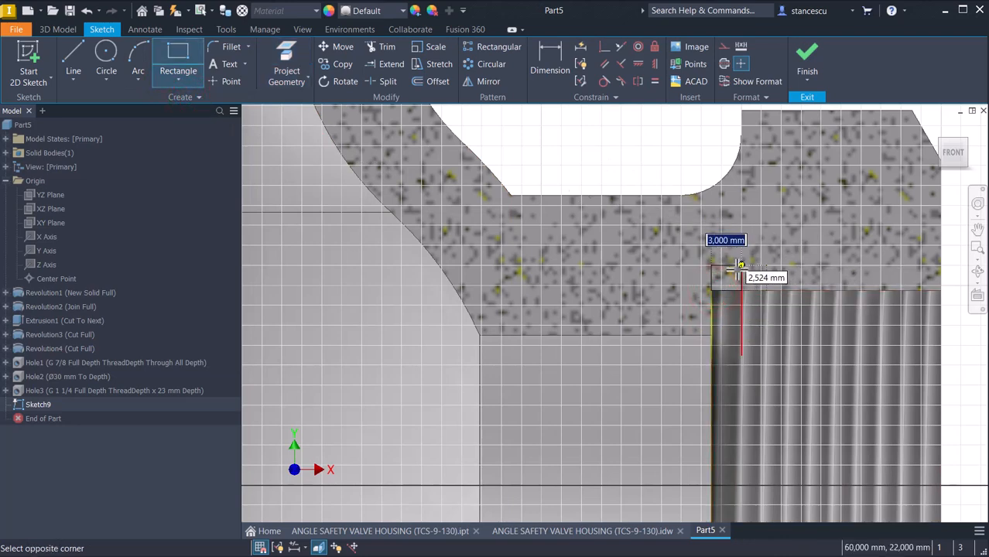
type("2")
key("Return")
left_click(741, 267)
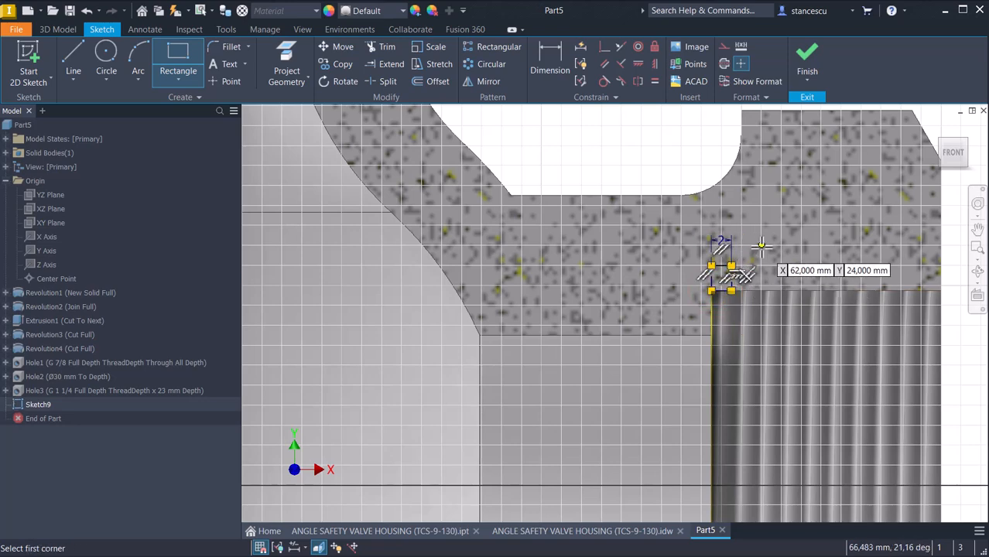
Step: Dimension the rectangle's upper edge from the origin centre point as 43/2 mm and finish the sketch
left_click(549, 69)
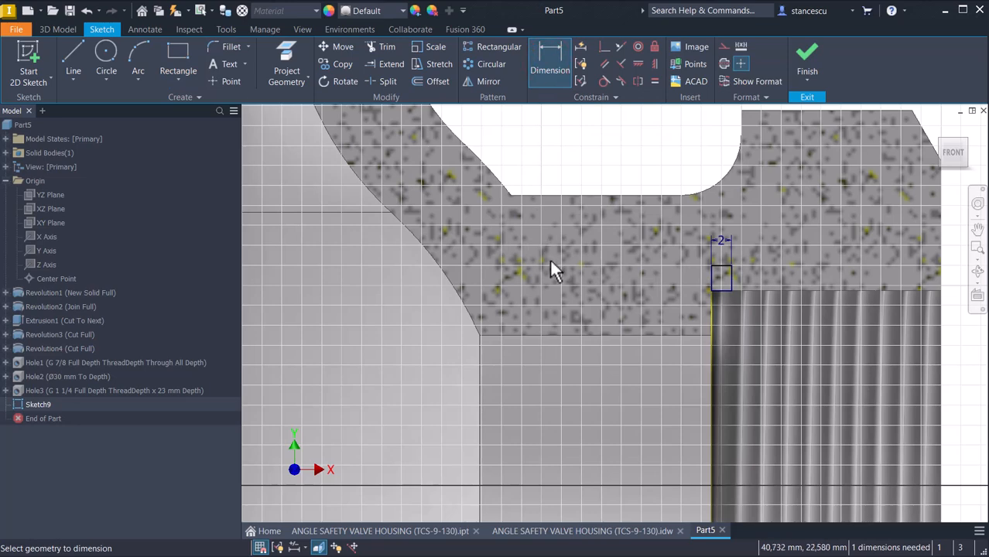
scroll(723, 264, "down", 2)
left_click(724, 267)
scroll(683, 324, "up", 2)
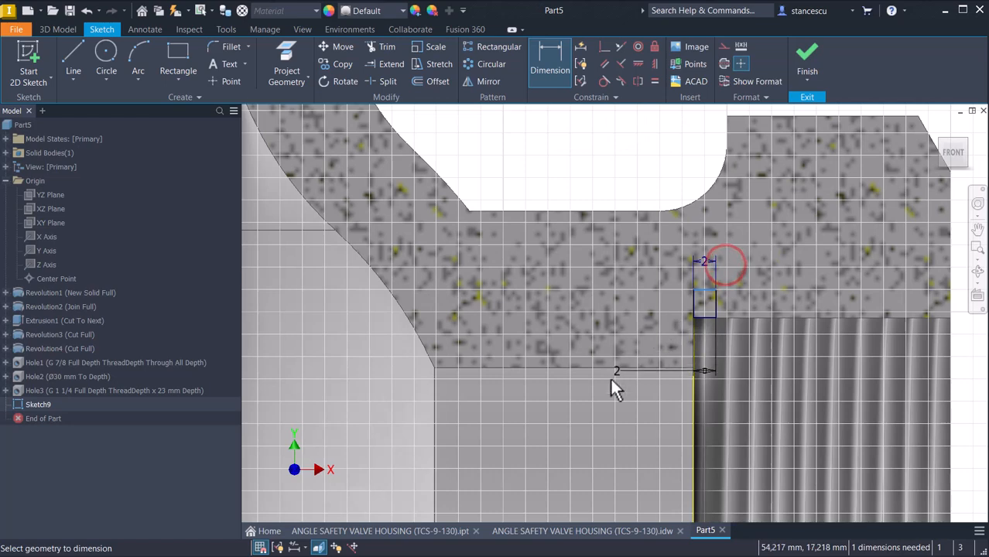
mouse_move(582, 400)
middle_mouse_down()
mouse_move(559, 409)
mouse_move(492, 339)
middle_mouse_up()
left_click(369, 359)
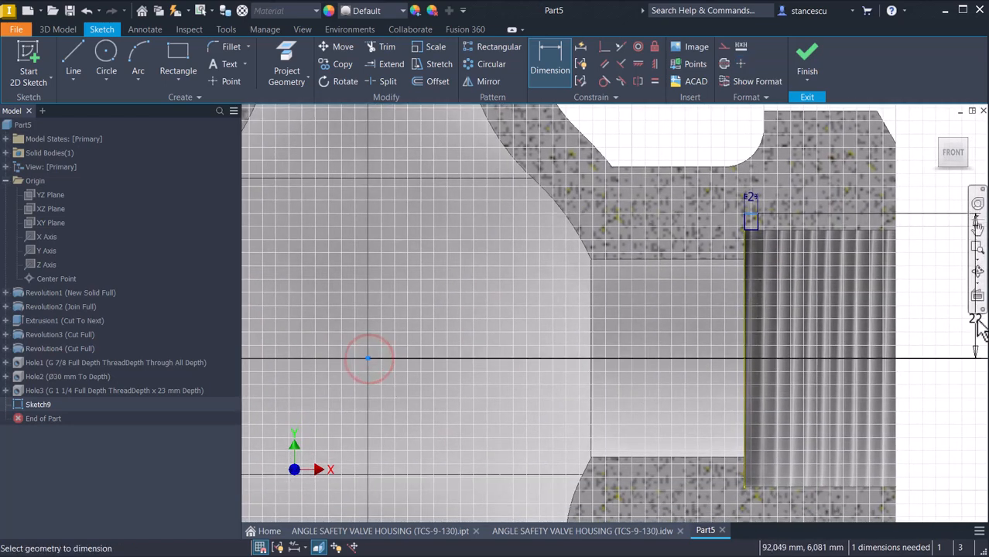
left_click(933, 301)
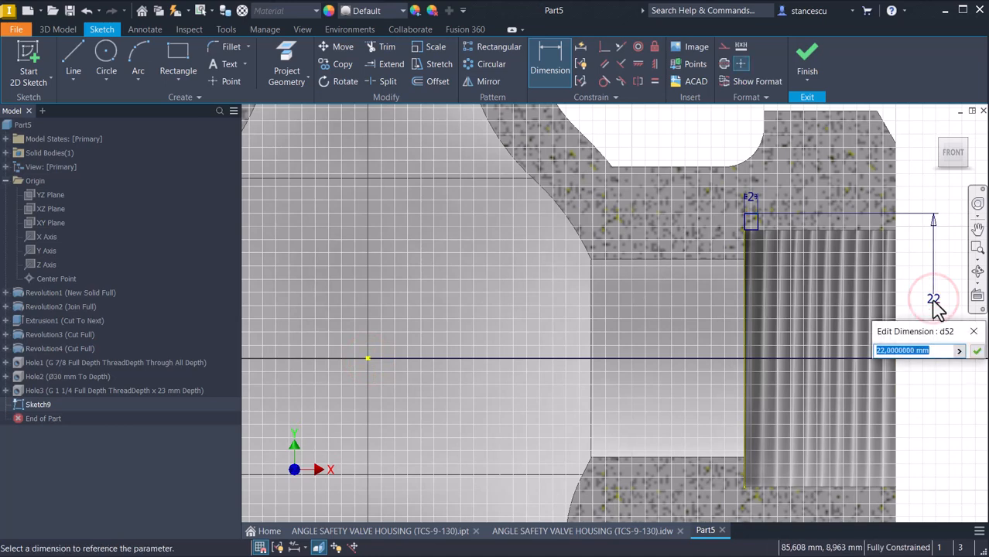
type("43/2")
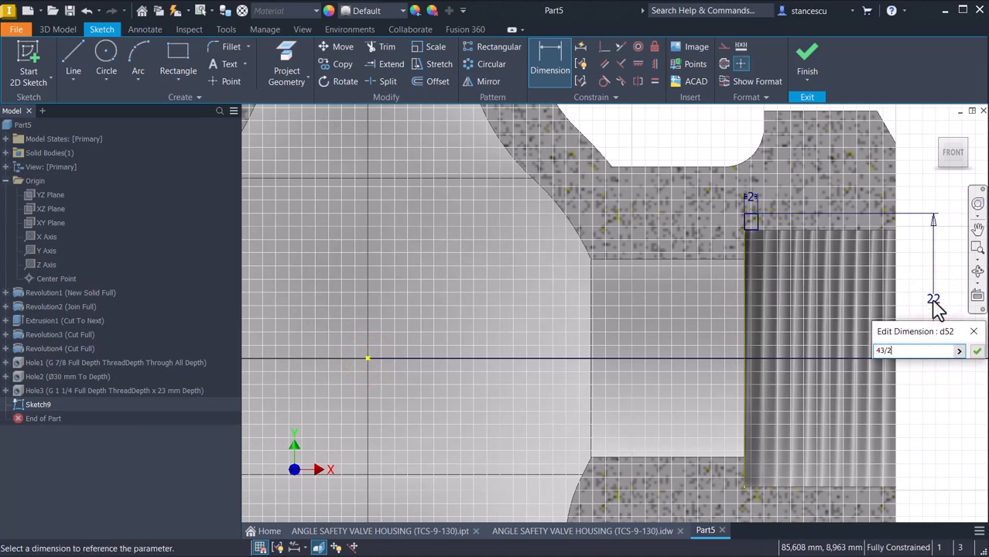
key("Return")
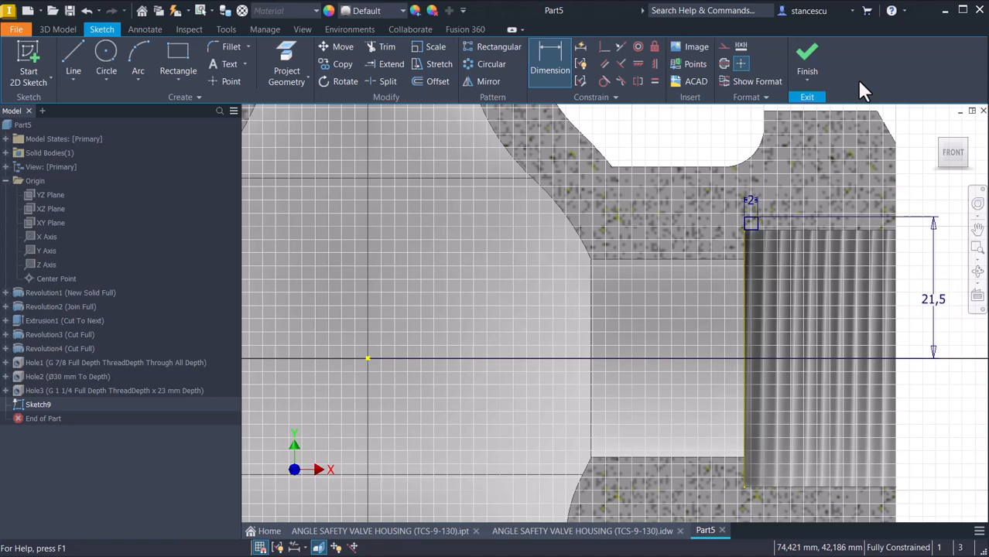
left_click(805, 63)
Step: Revolve the small rectangle a full turn around the X axis as a cut to form the thread relief groove
left_click(110, 53)
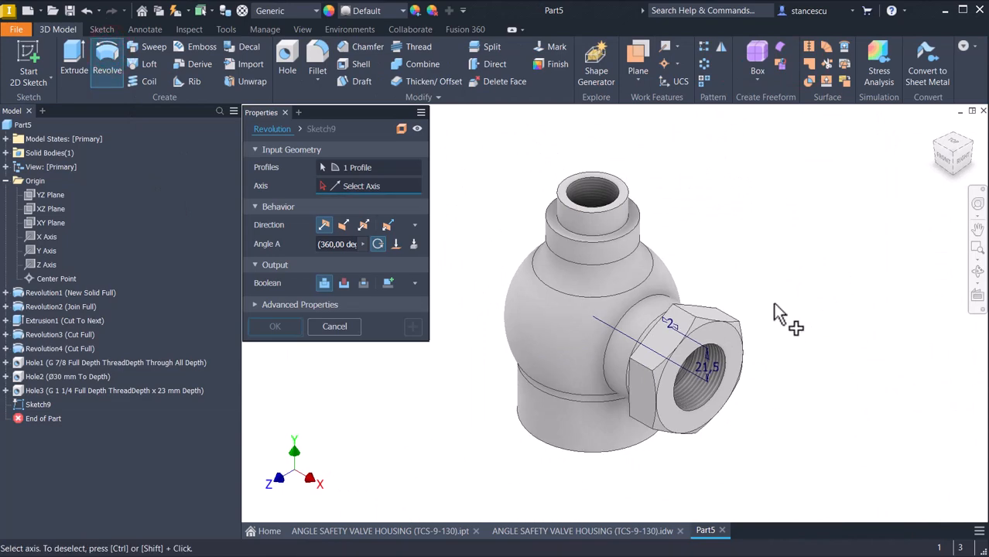
scroll(774, 283, "up", 5)
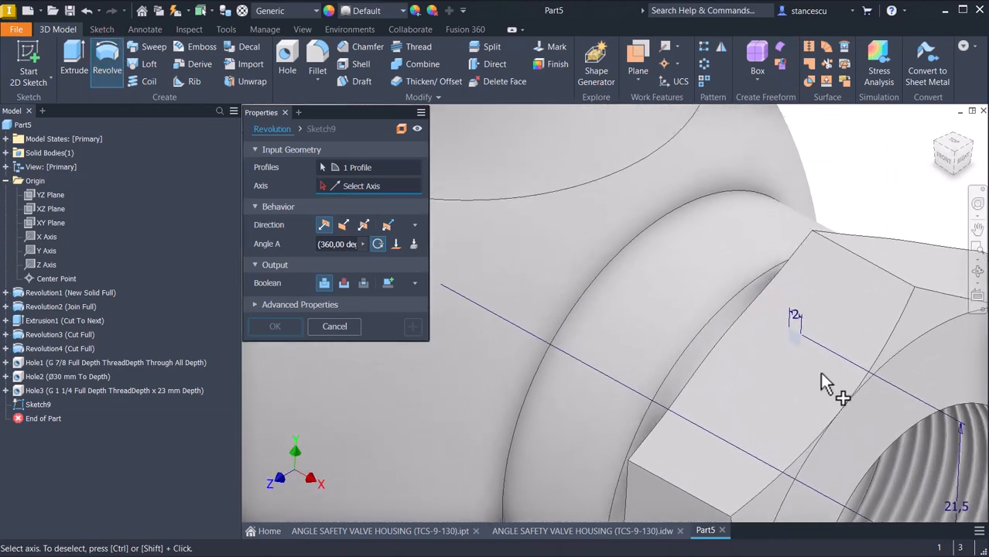
scroll(825, 378, "up", 3)
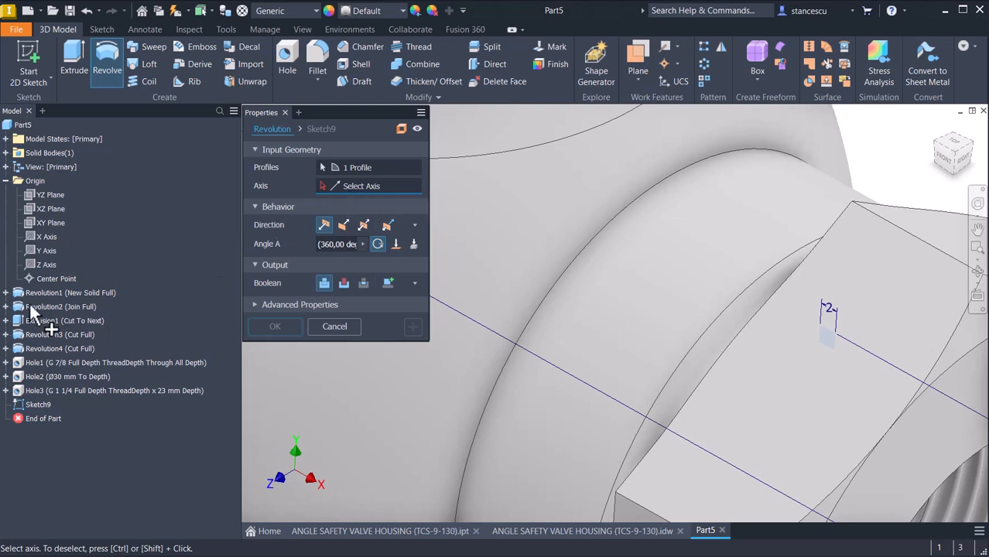
left_click(45, 236)
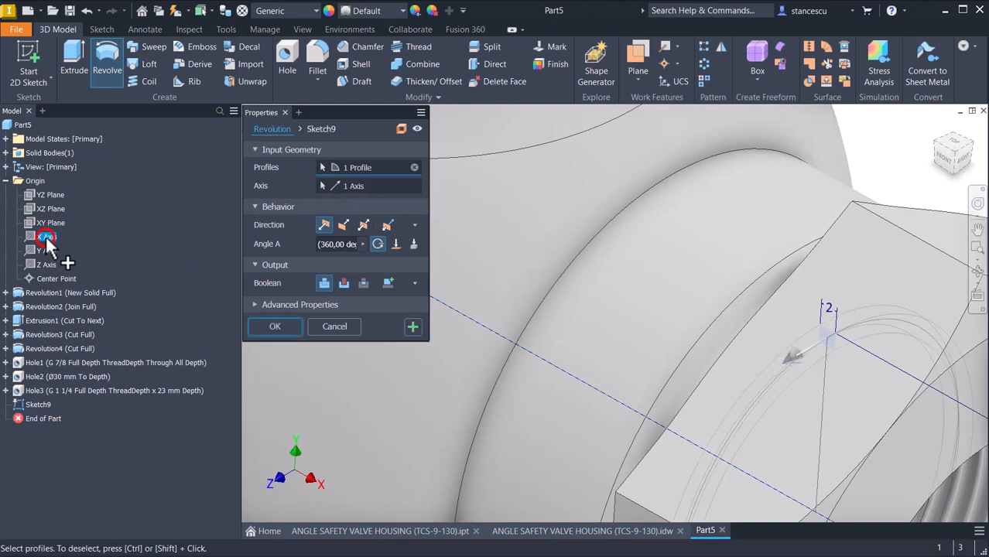
left_click(343, 283)
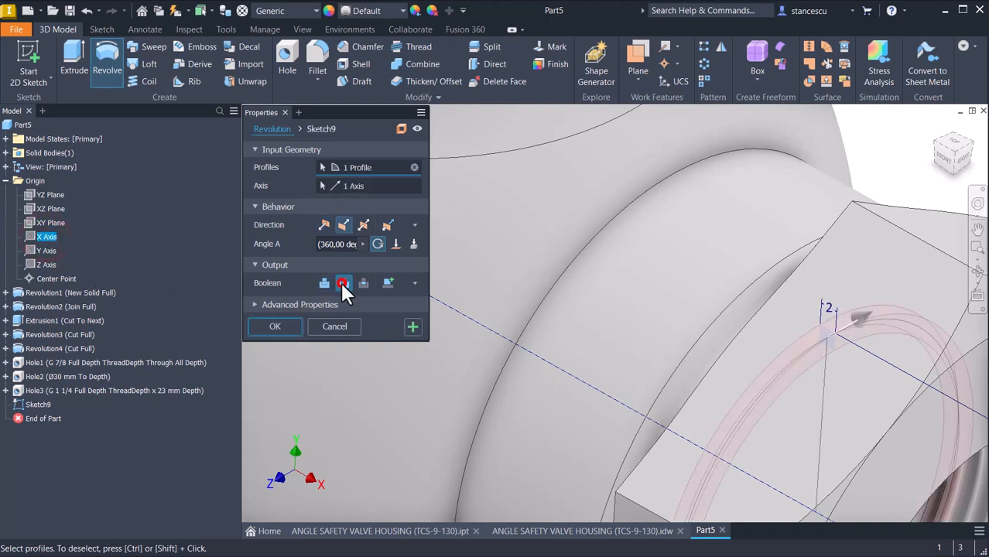
left_click(286, 327)
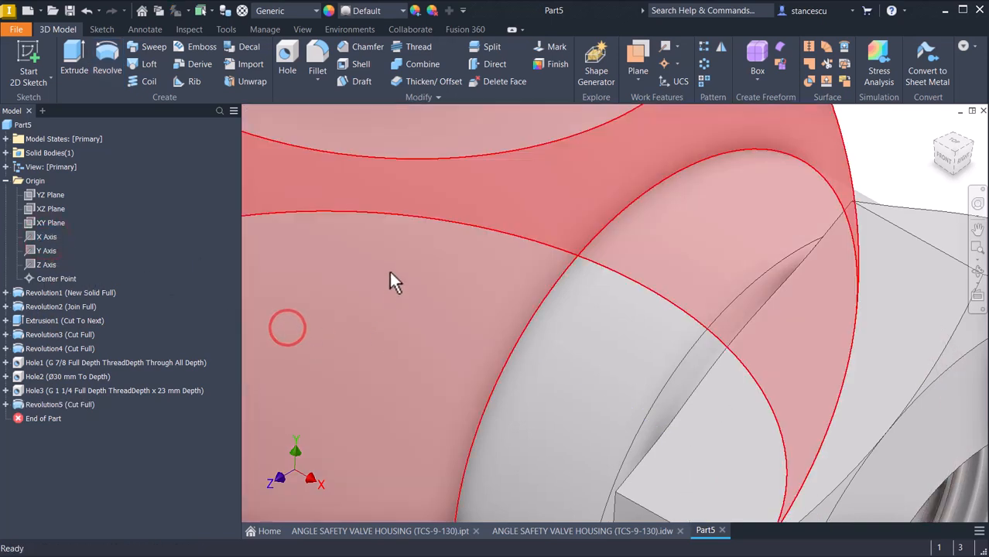
scroll(390, 275, "up", 5)
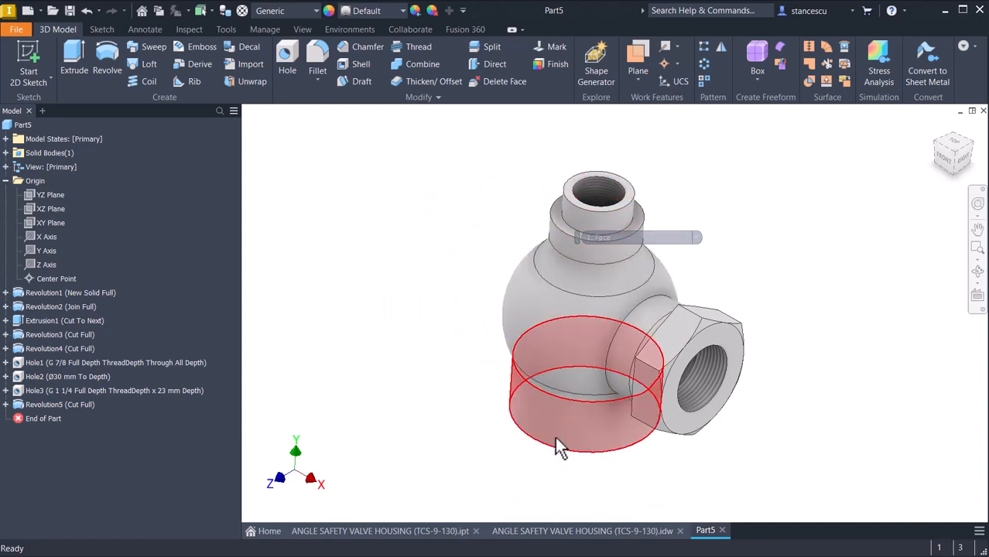
left_click(331, 256)
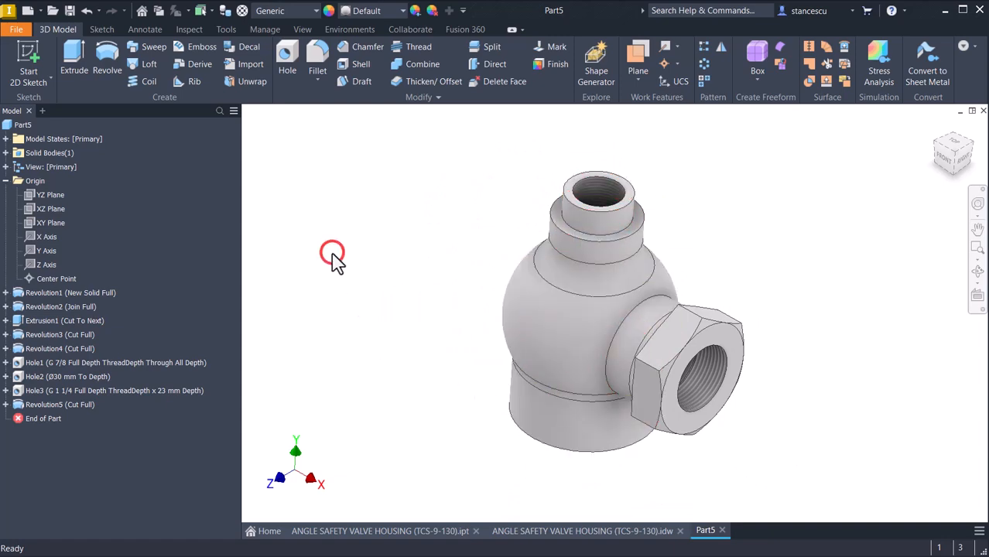
Step: Check the external thread callouts in the drawing, and apply an ISO Pipe Threads G 1 1/8 thread to the top neck's outer face
left_click(504, 530)
middle_click(416, 127)
middle_click(416, 127)
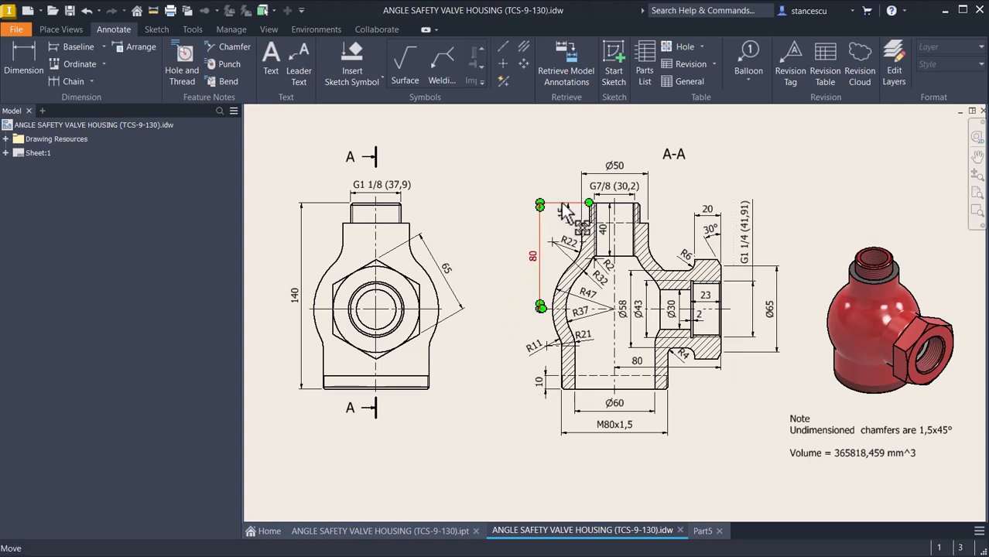
left_click(701, 532)
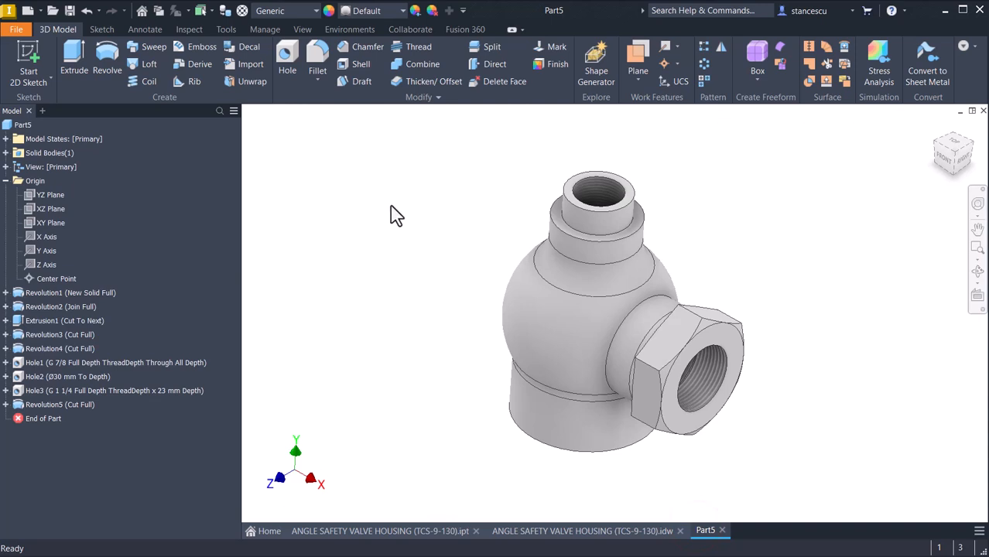
left_click(317, 59)
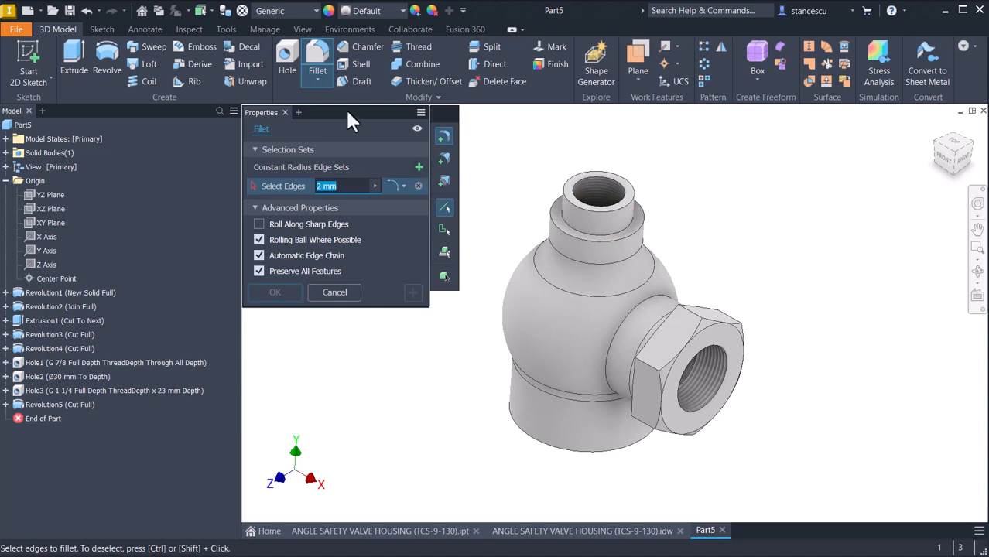
left_click(407, 45)
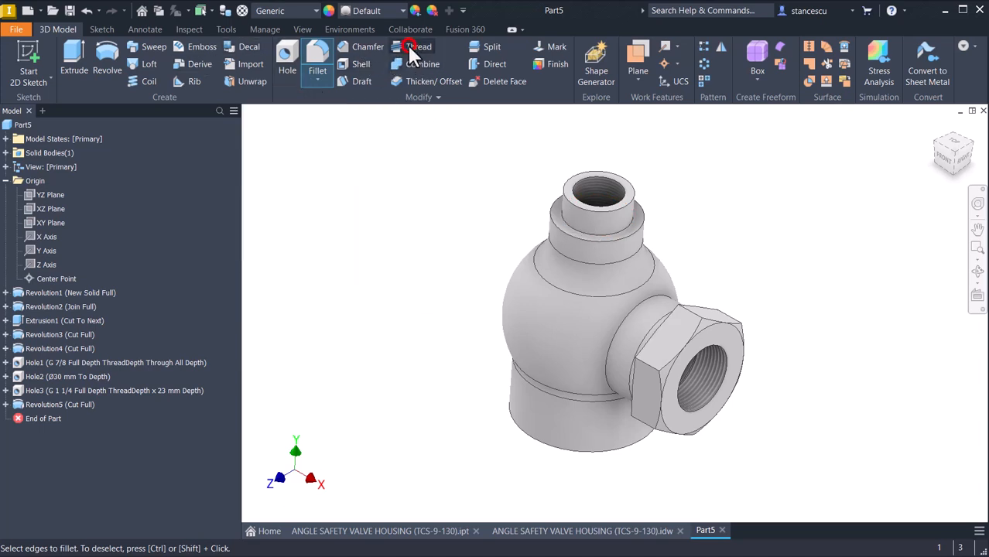
left_click(556, 226)
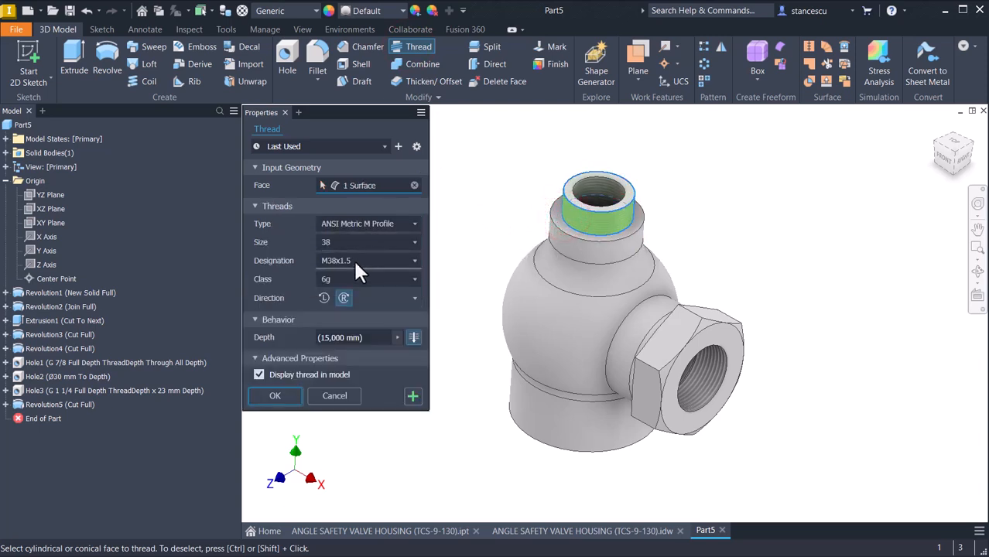
left_click(370, 220)
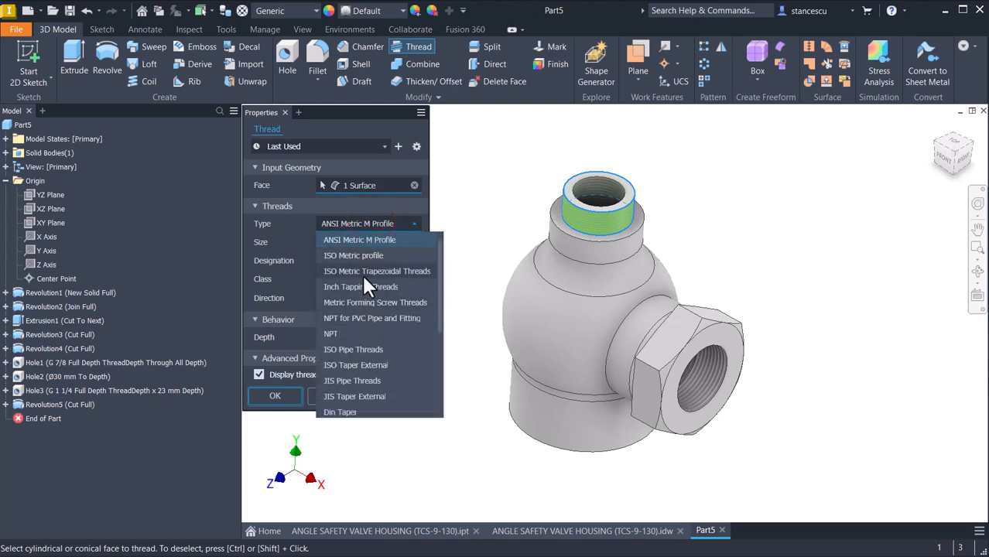
left_click(358, 350)
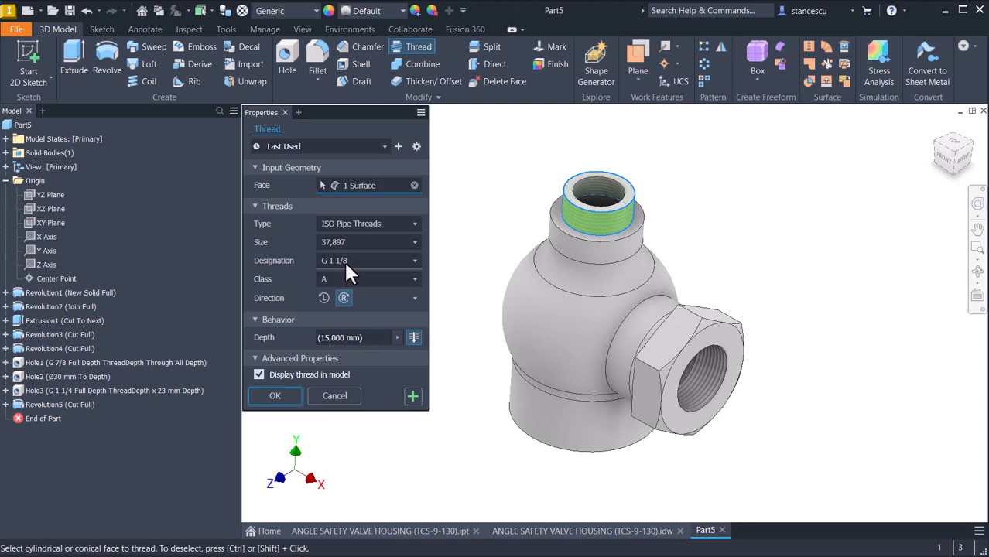
left_click(276, 396)
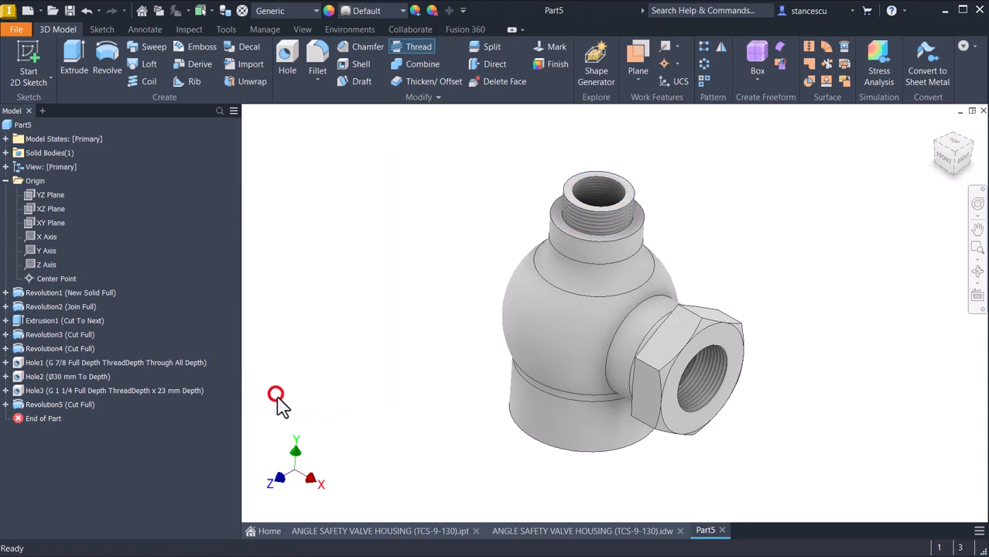
Step: Apply an ISO Metric profile M80x1.5 thread with a 10 mm depth to the outer cylindrical face of the housing's base
left_click(546, 426)
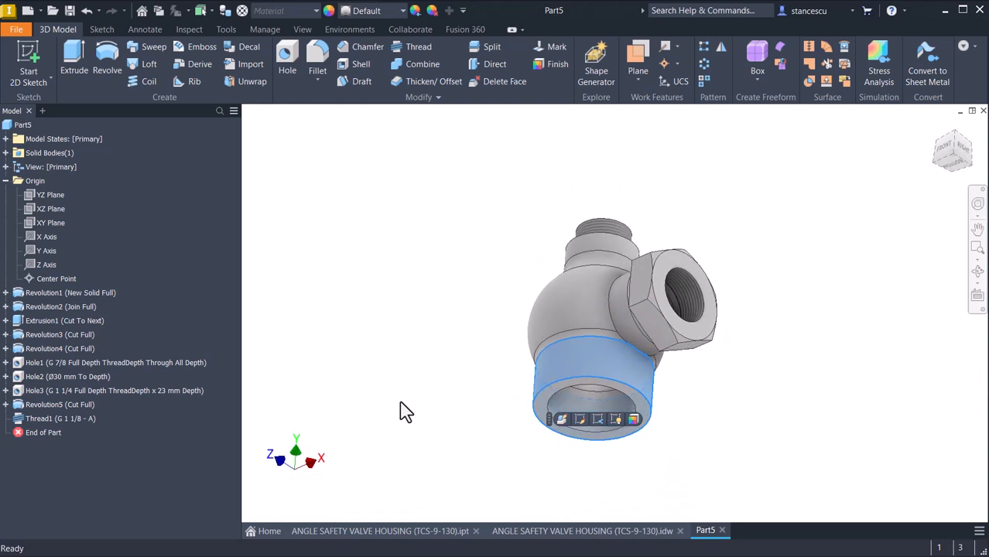
left_click(417, 47)
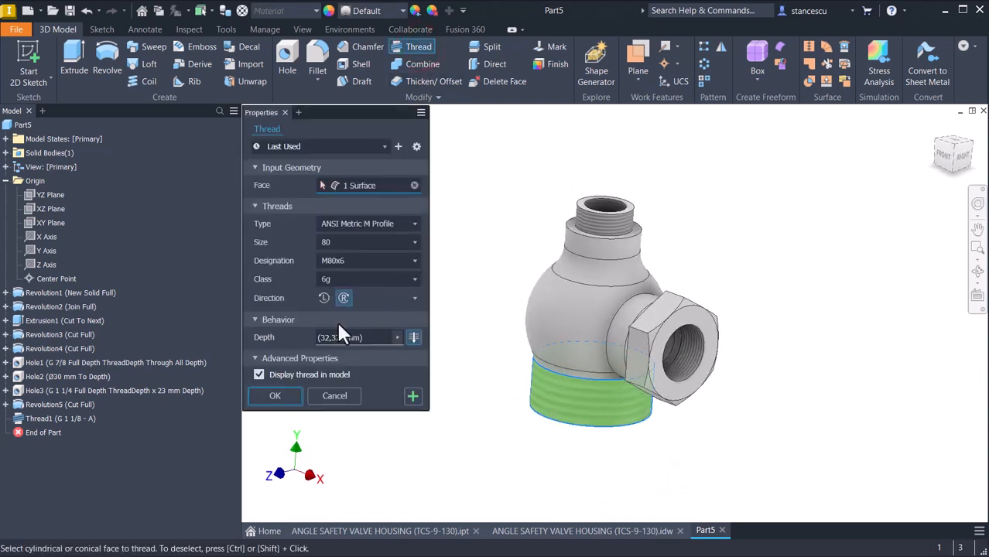
left_click(360, 224)
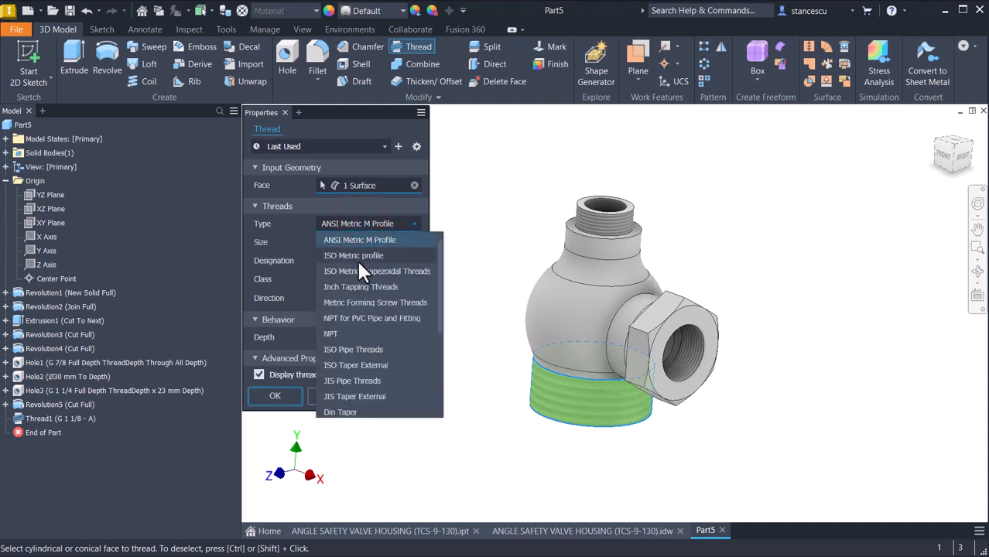
left_click(356, 253)
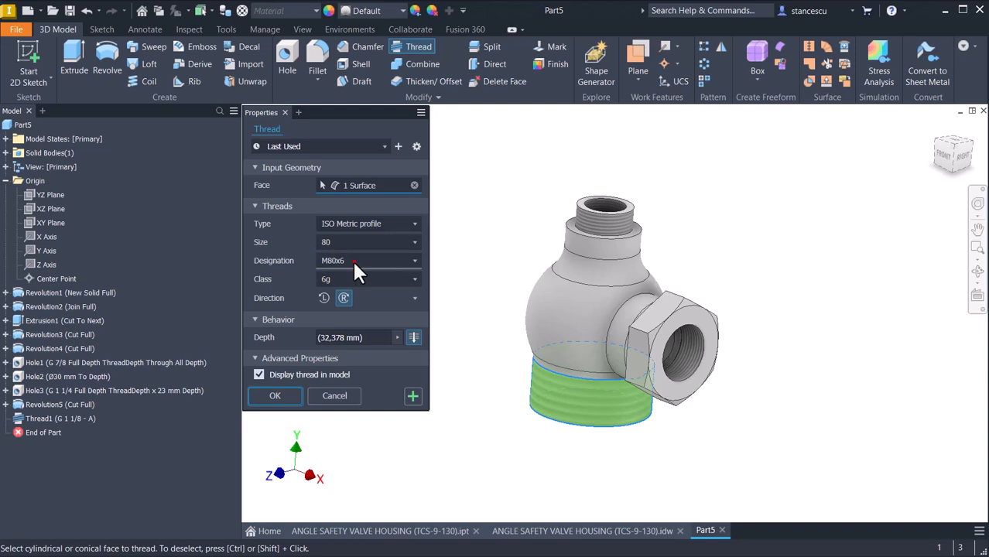
left_click(352, 261)
left_click(356, 339)
left_click(414, 338)
left_click(366, 337)
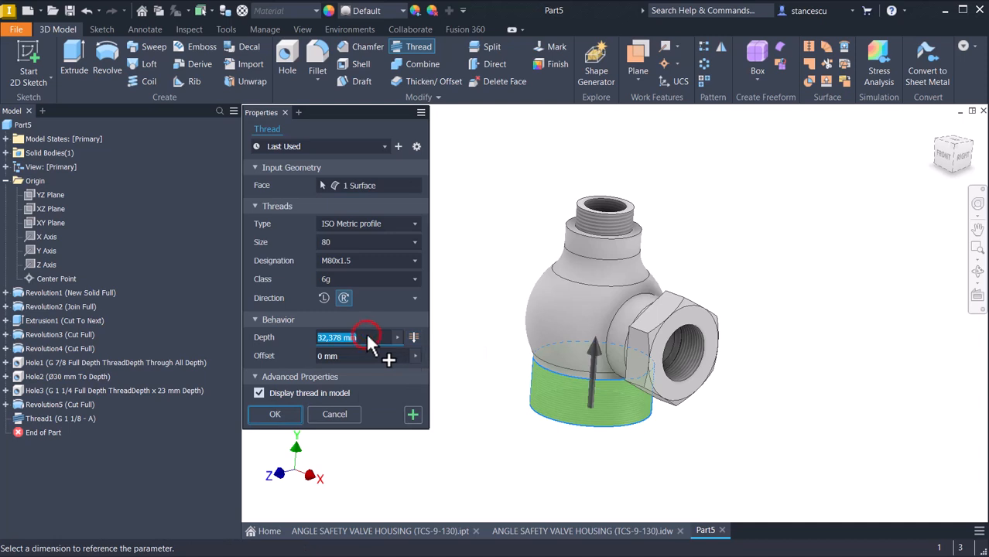
type("10")
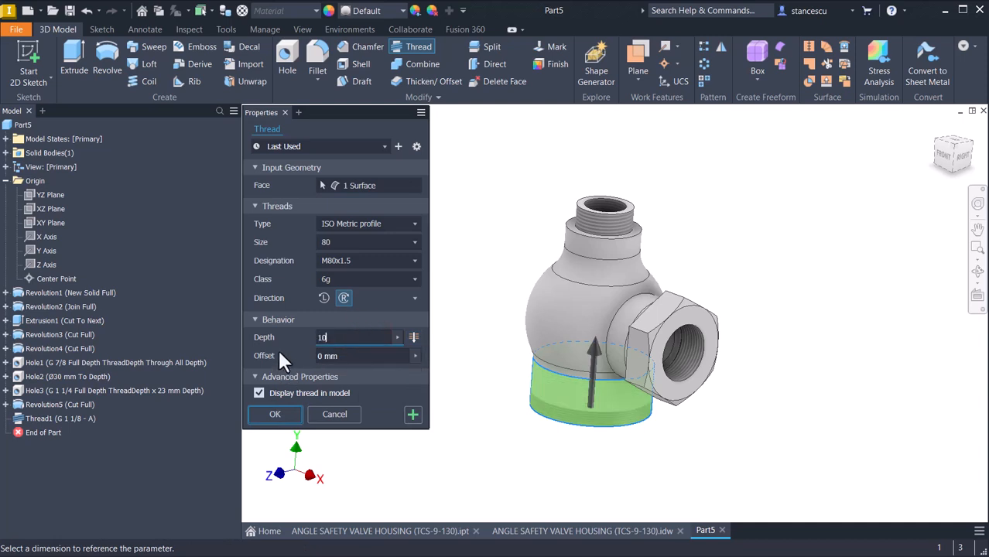
left_click(280, 415)
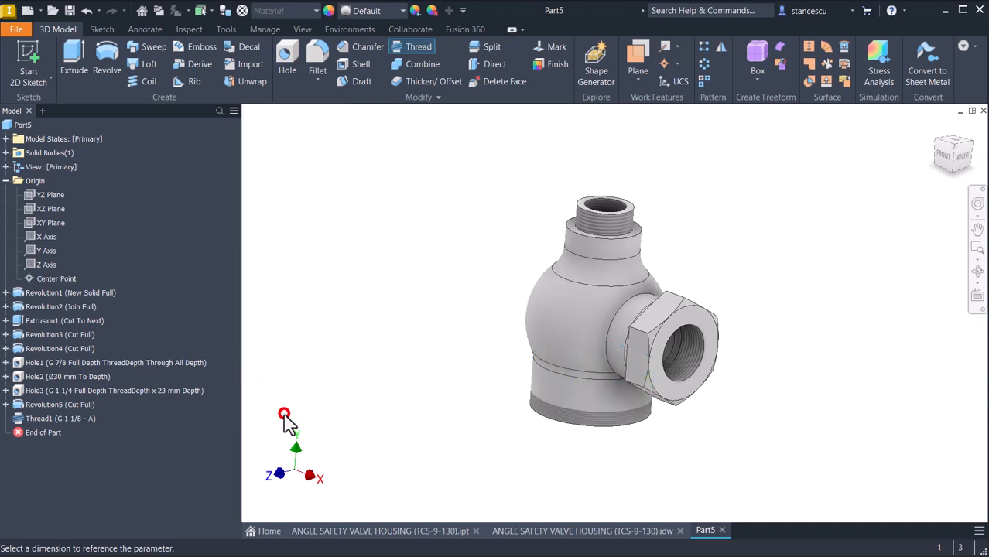
key("F6")
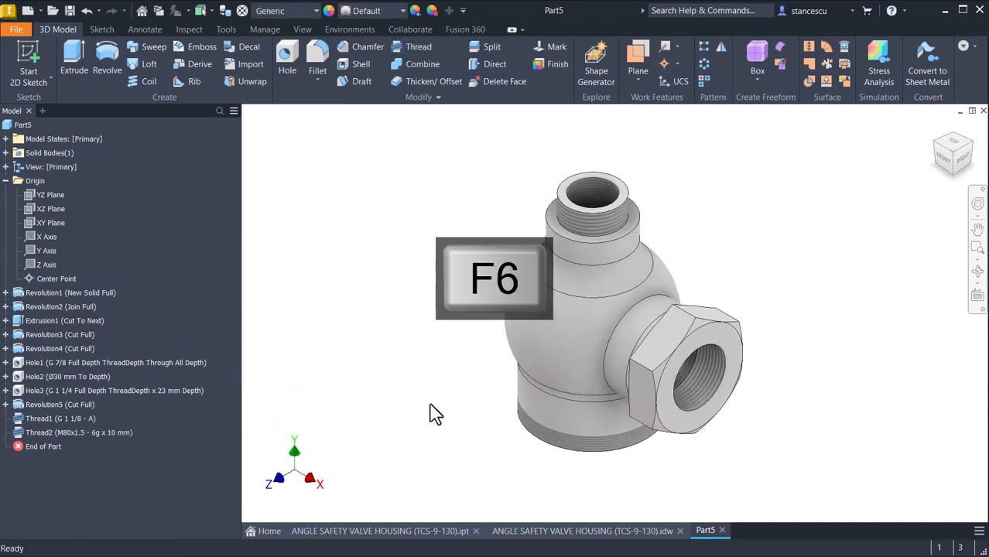
Step: Check the chamfer note in the drawing and chamfer the top neck's outer edge, the side port's hole edge and the base's outer edge by 1.5 mm
left_click(522, 531)
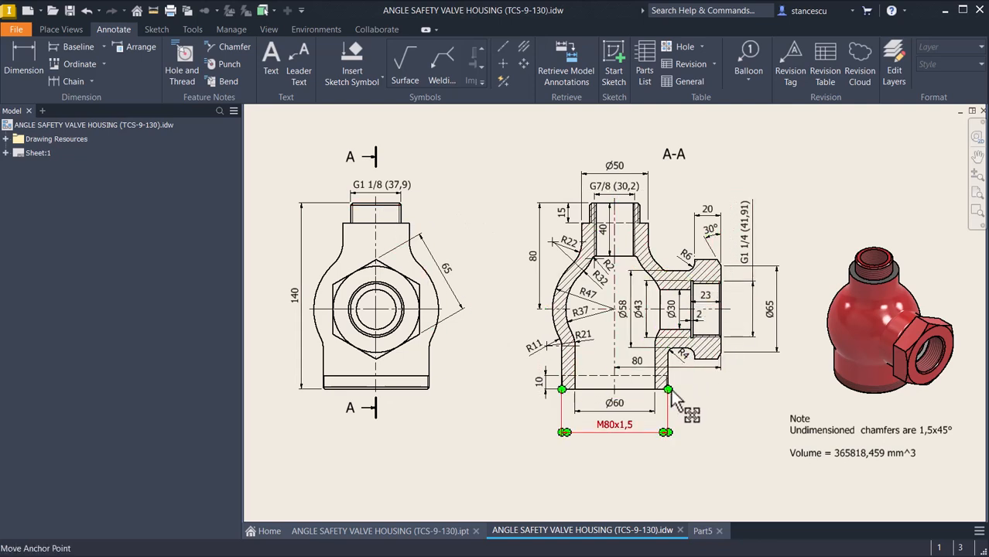
left_click(704, 531)
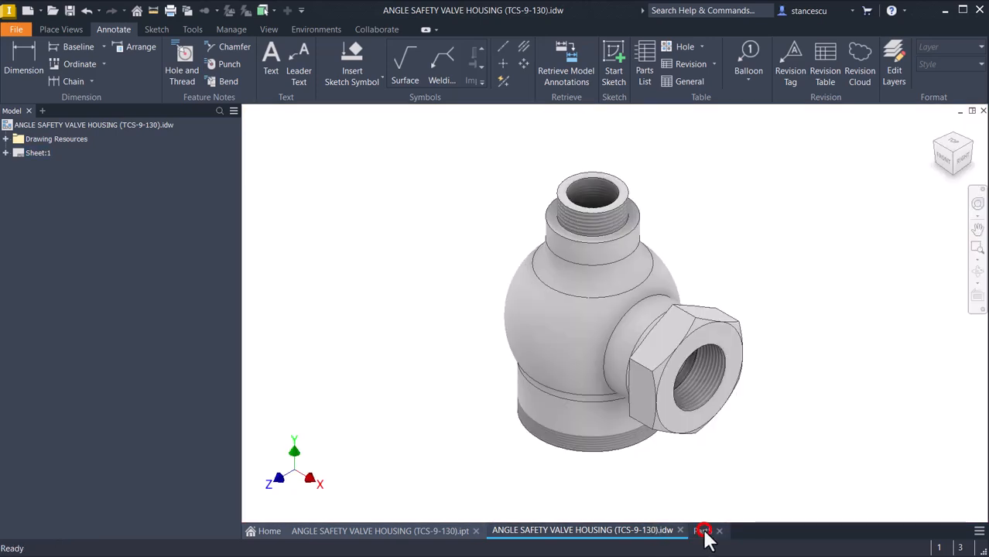
left_click(577, 212)
left_click(606, 203)
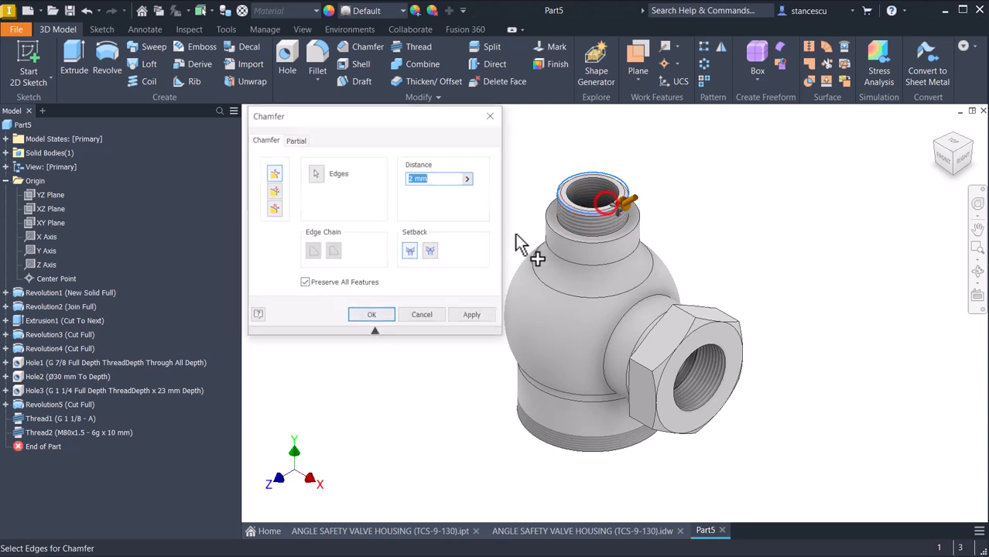
type("1,5")
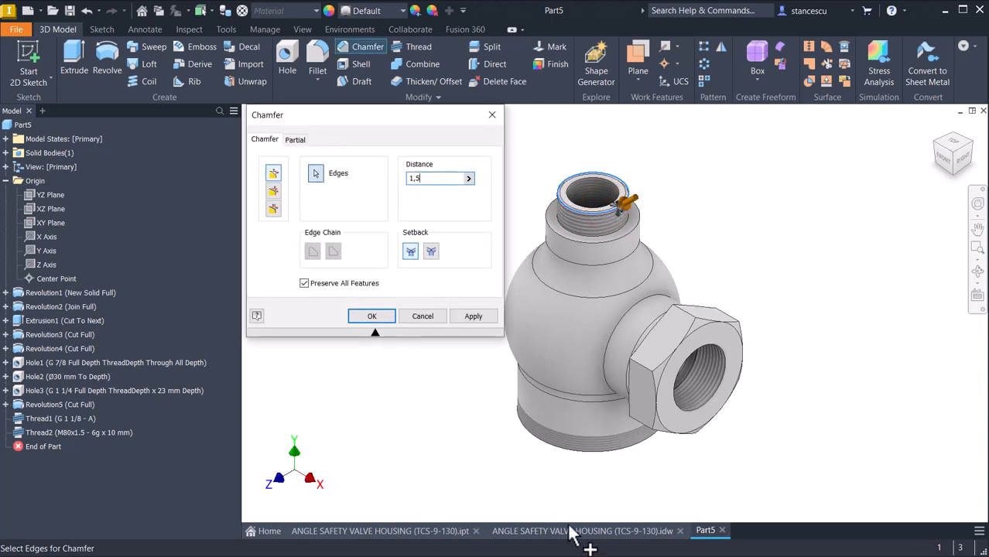
left_click(699, 415)
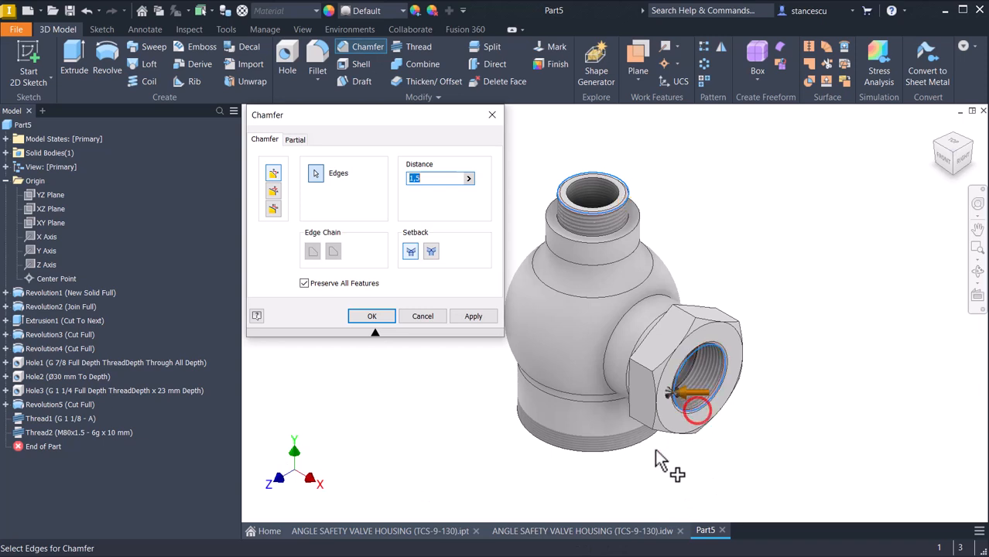
left_click(658, 449)
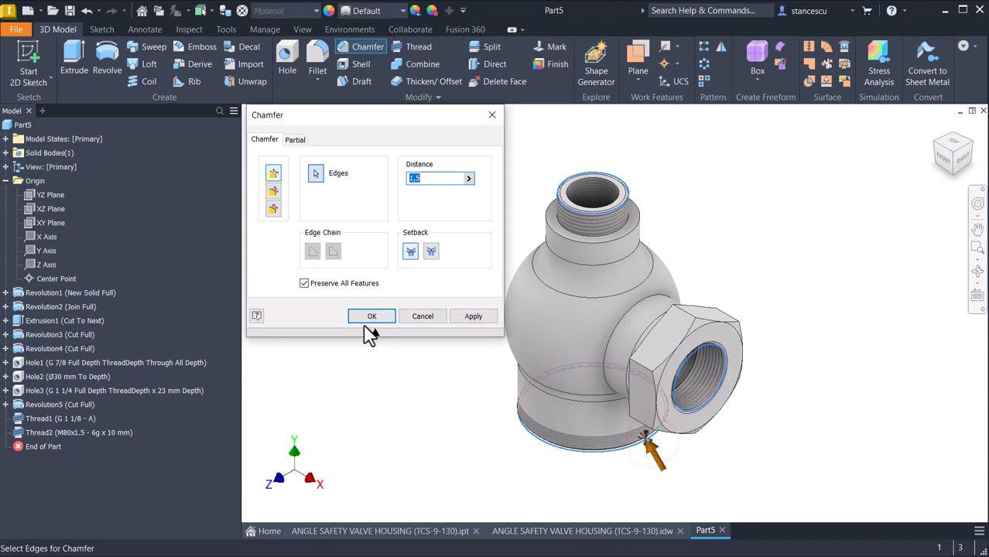
left_click(367, 315)
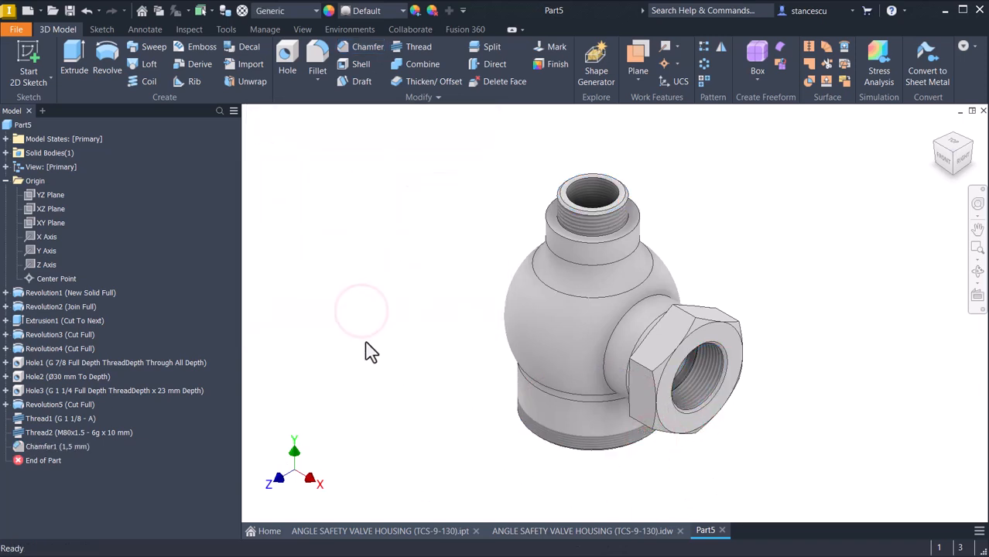
Step: Collapse the Origin folder, update the part's physical properties in iProperties and copy the volume value
left_click(5, 181)
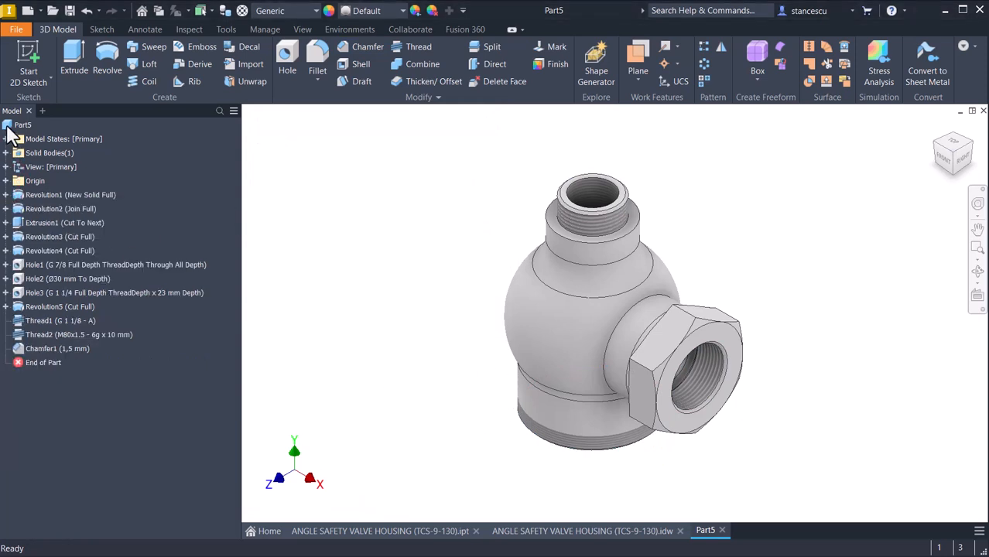
right_click(7, 126)
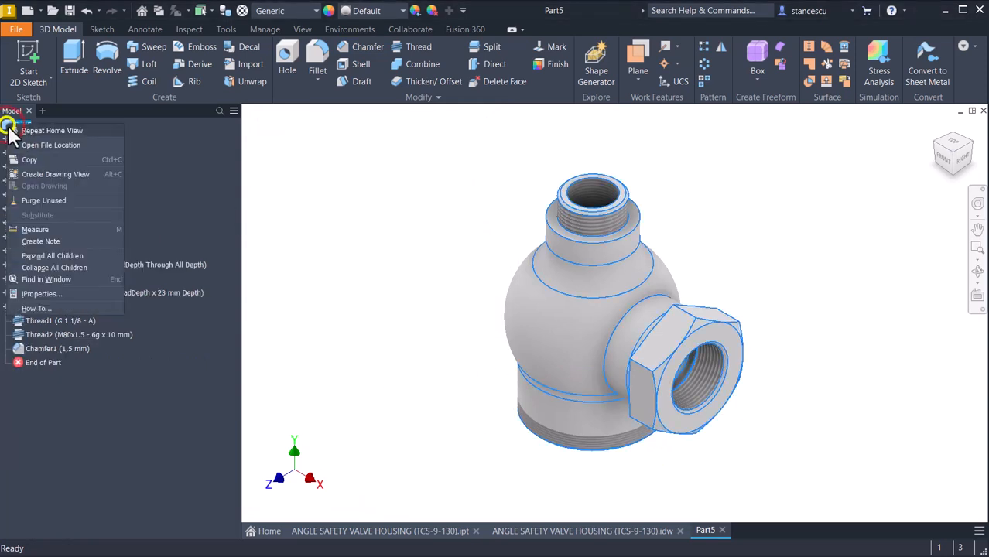
left_click(60, 294)
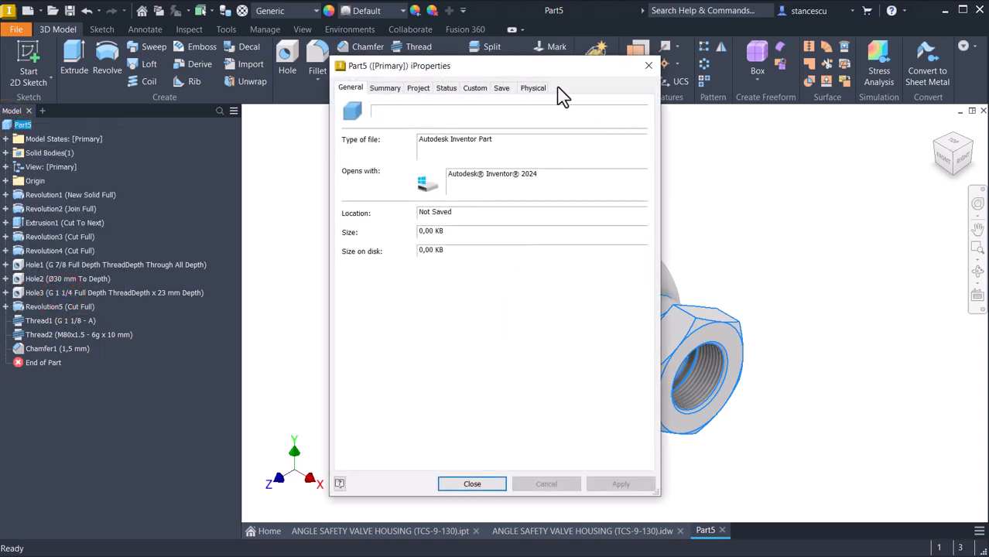
left_click(532, 88)
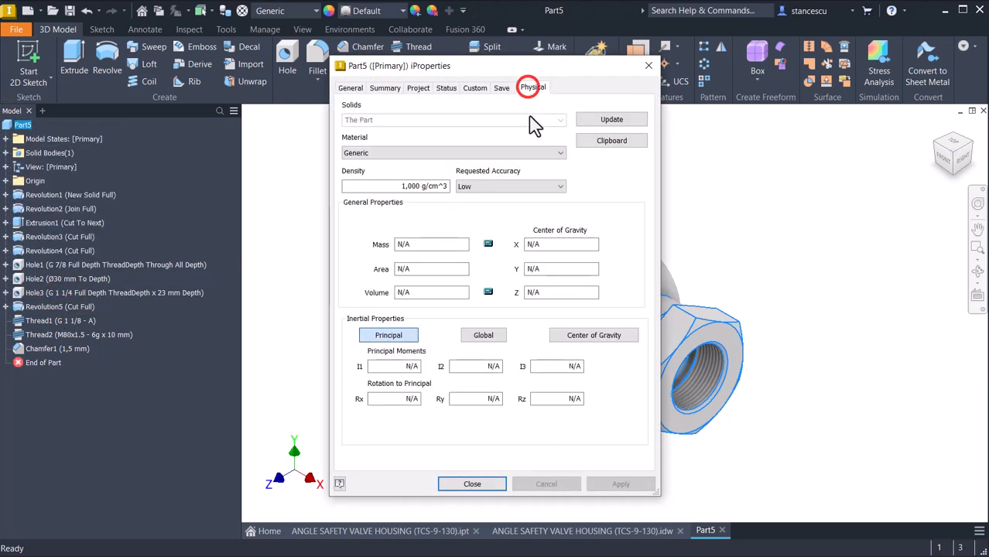
left_click(601, 120)
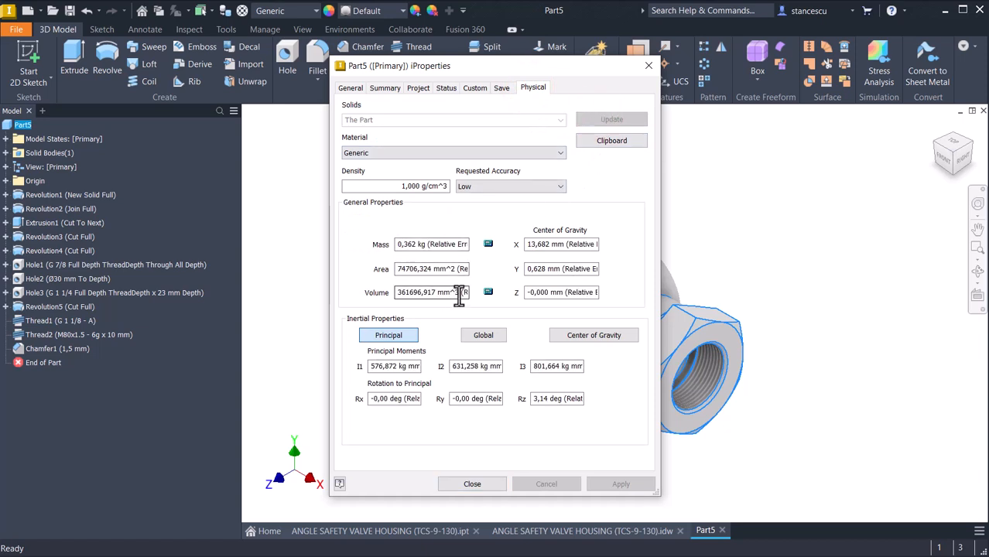
double_click(458, 292)
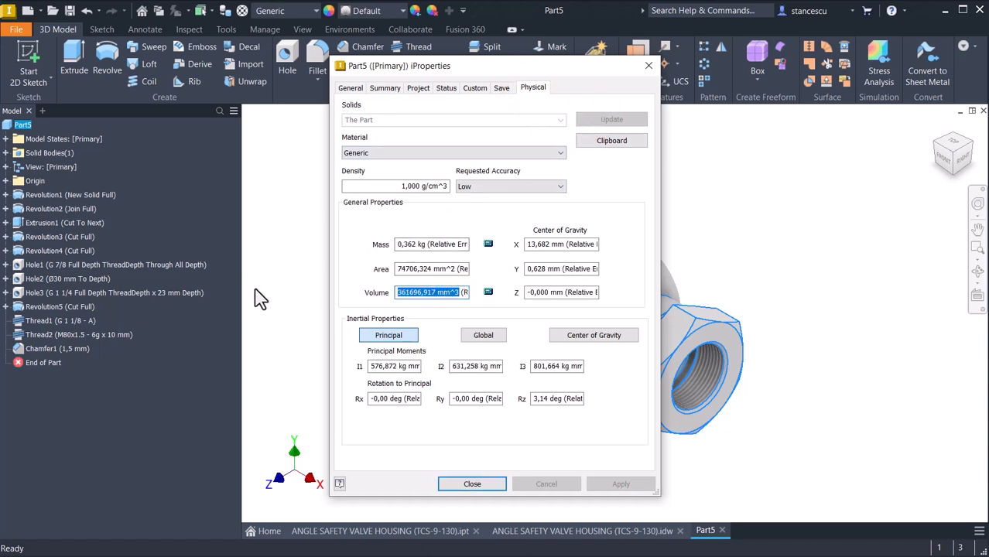
key("ctrl+c")
left_click(467, 485)
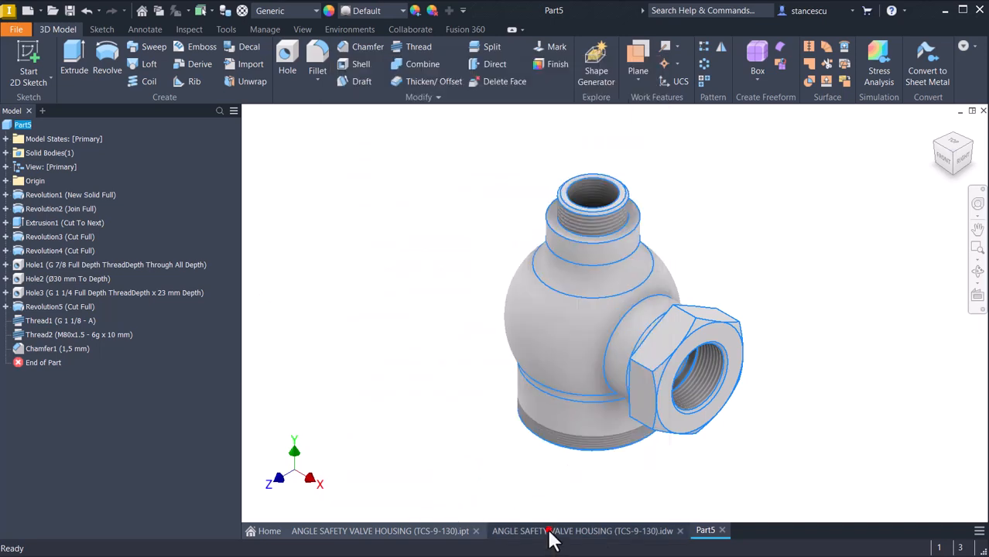
Step: Replace the volume value in the drawing's note with the copied 361696,917 mm^3
left_click(549, 532)
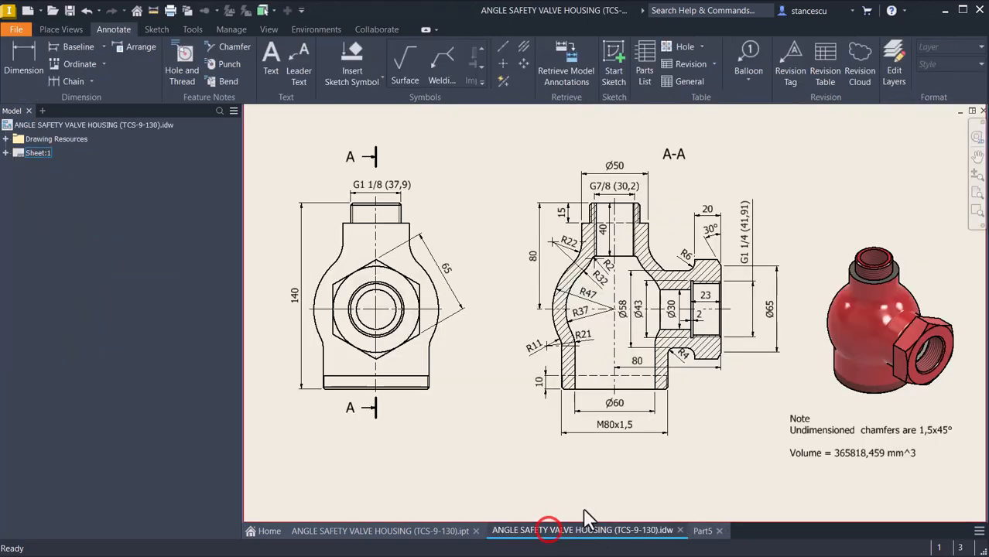
left_click(851, 455)
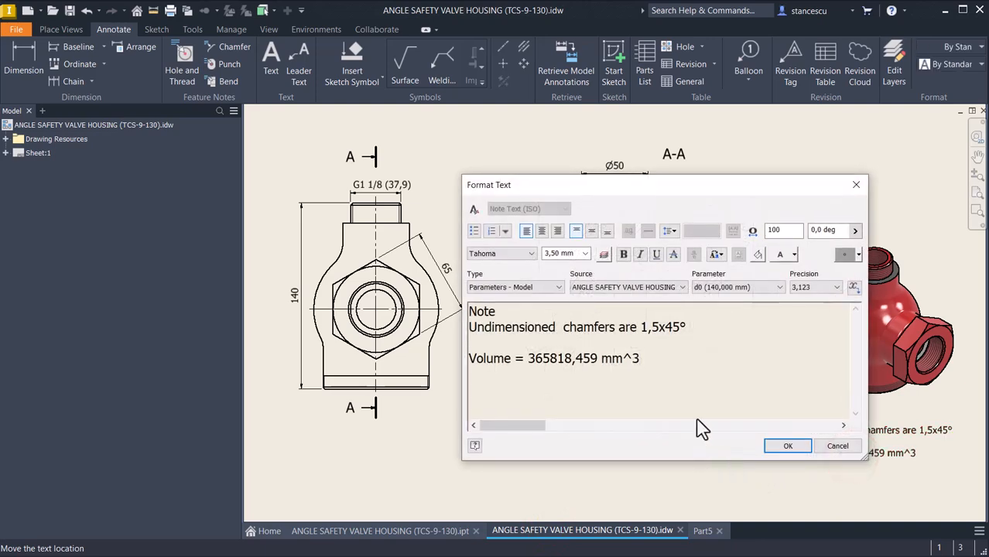
key("ctrl+v")
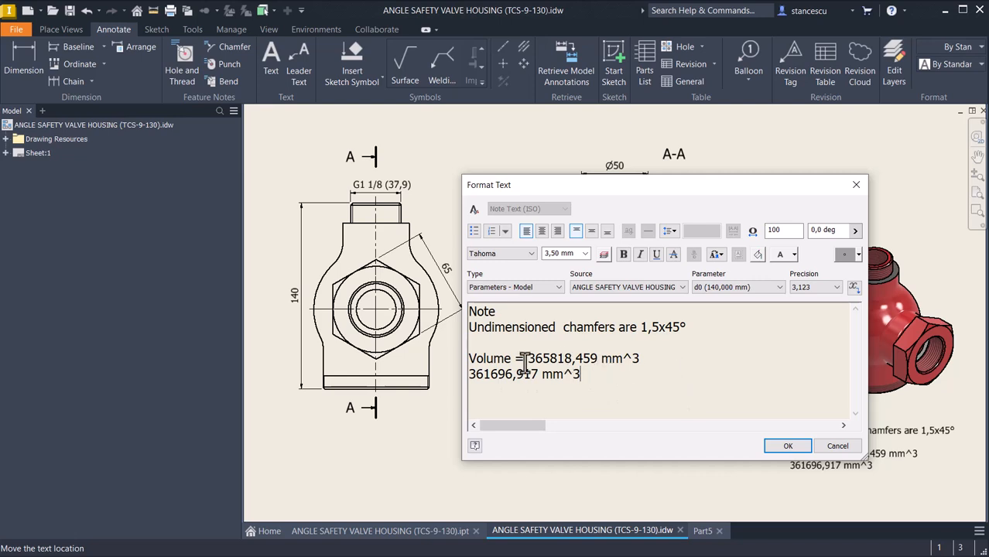
left_click_drag(526, 360, 634, 358)
key("Delete")
key("Delete")
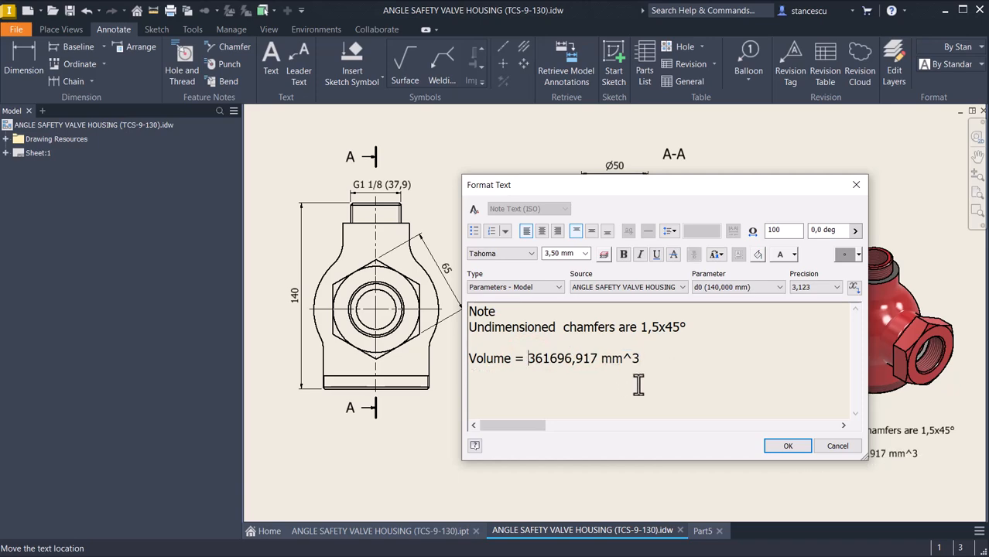
left_click(784, 447)
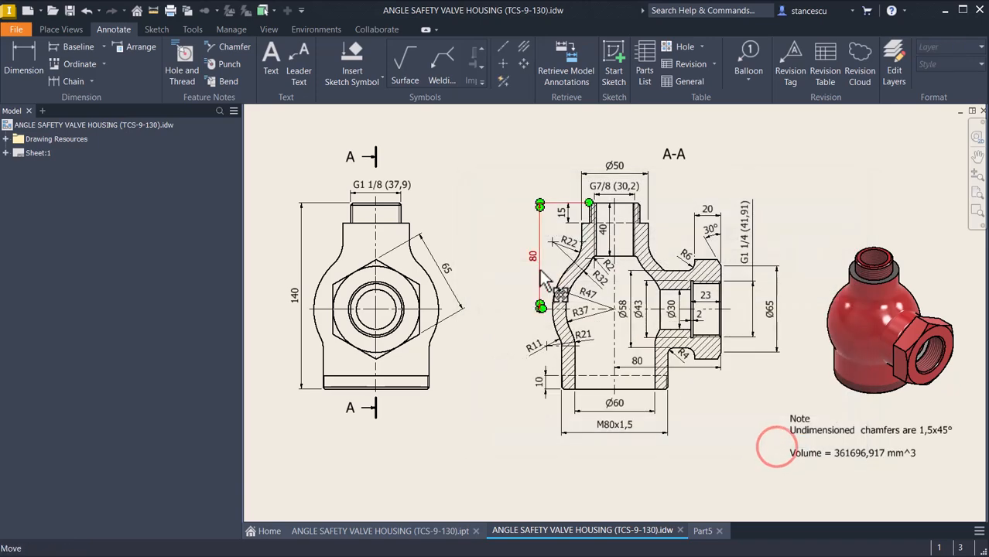
left_click(489, 151)
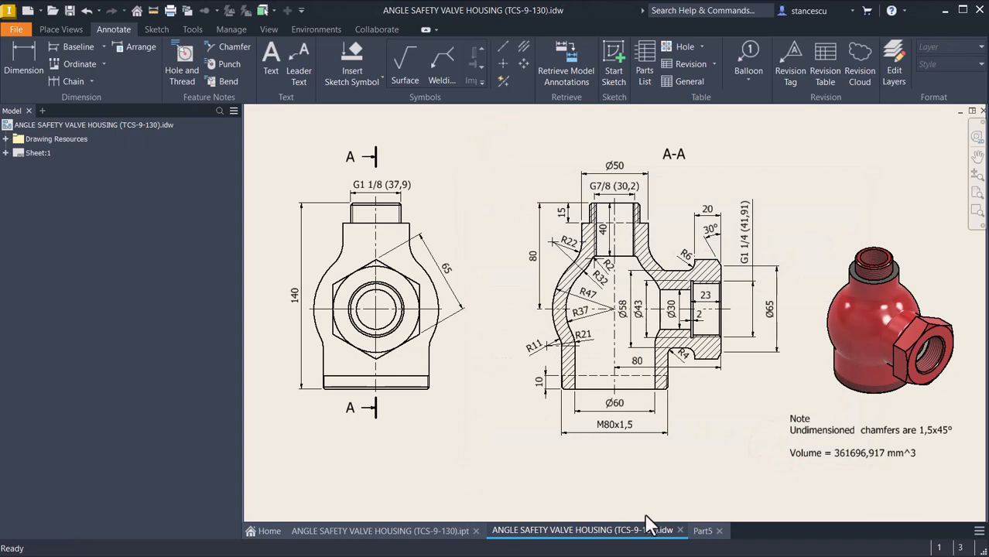
Step: Return to the part, assign it the Steel, Cast material and set its appearance to Red
left_click(701, 532)
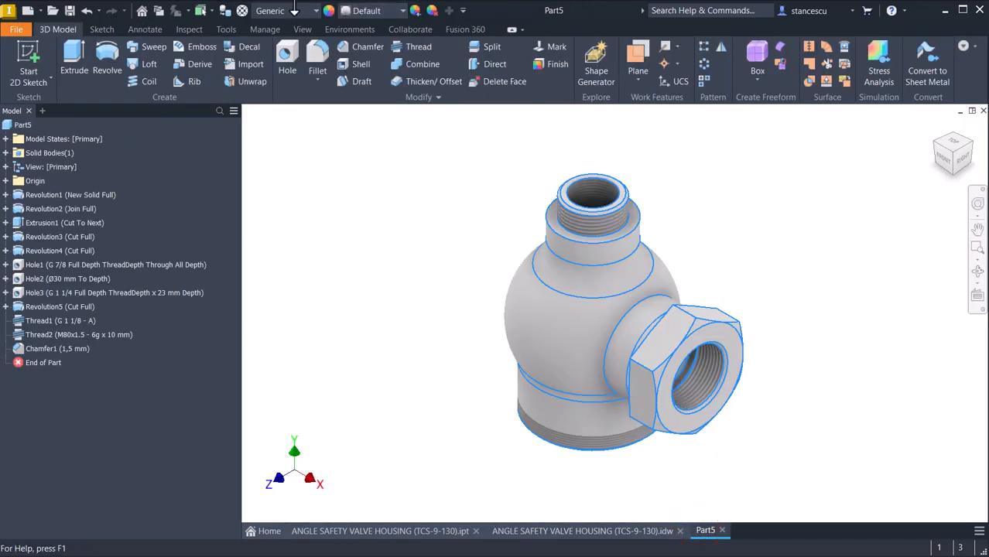
left_click(297, 11)
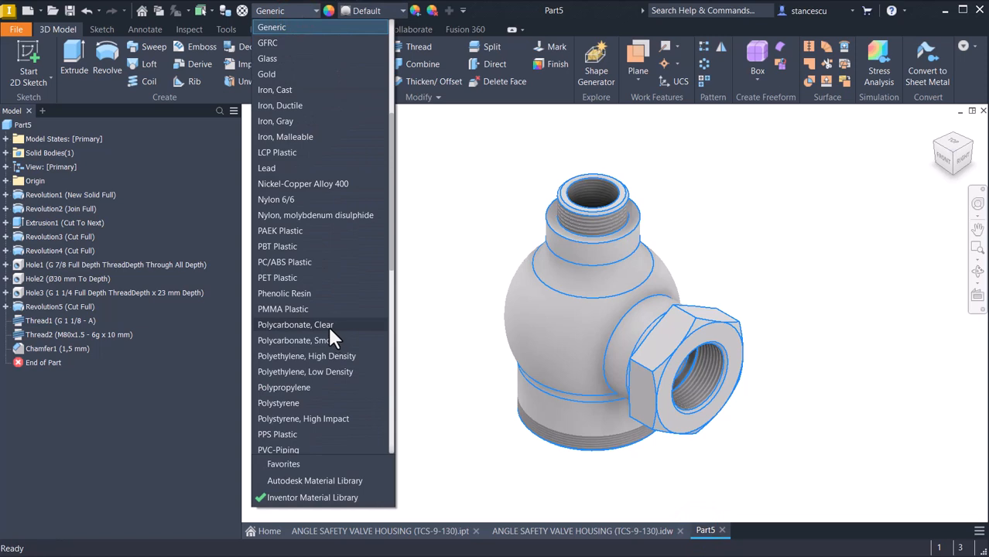
scroll(324, 323, "down", 7)
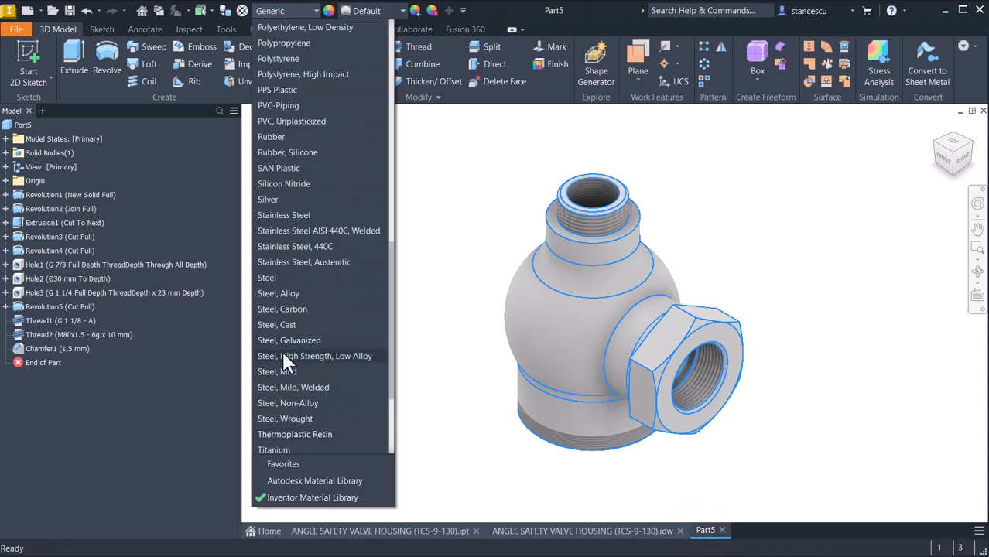
left_click(281, 326)
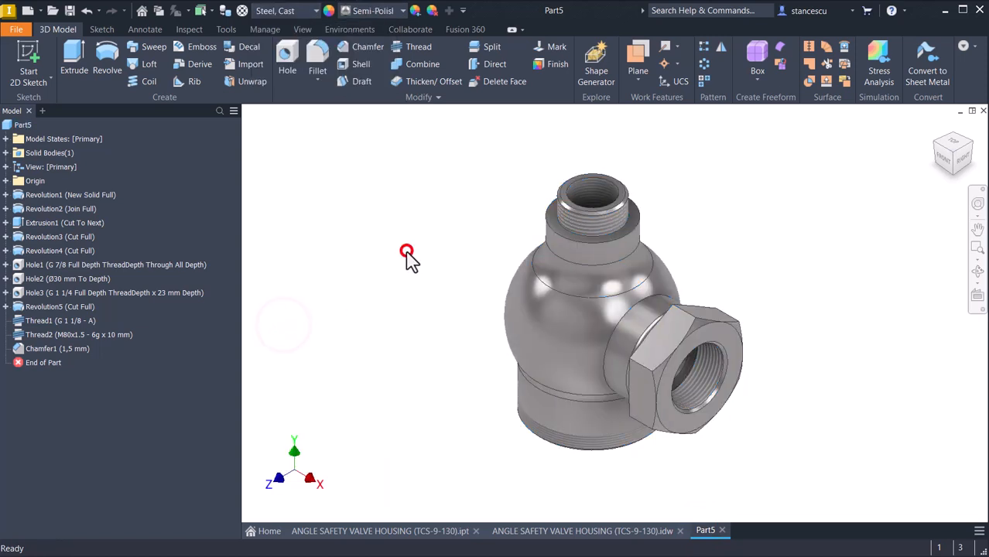
left_click(357, 12)
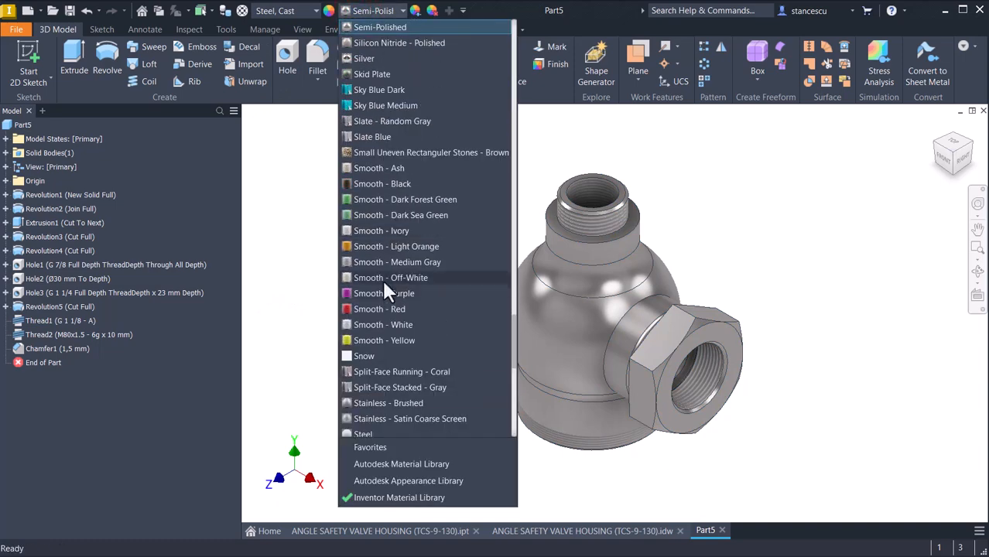
scroll(381, 278, "up", 4)
left_click(372, 22)
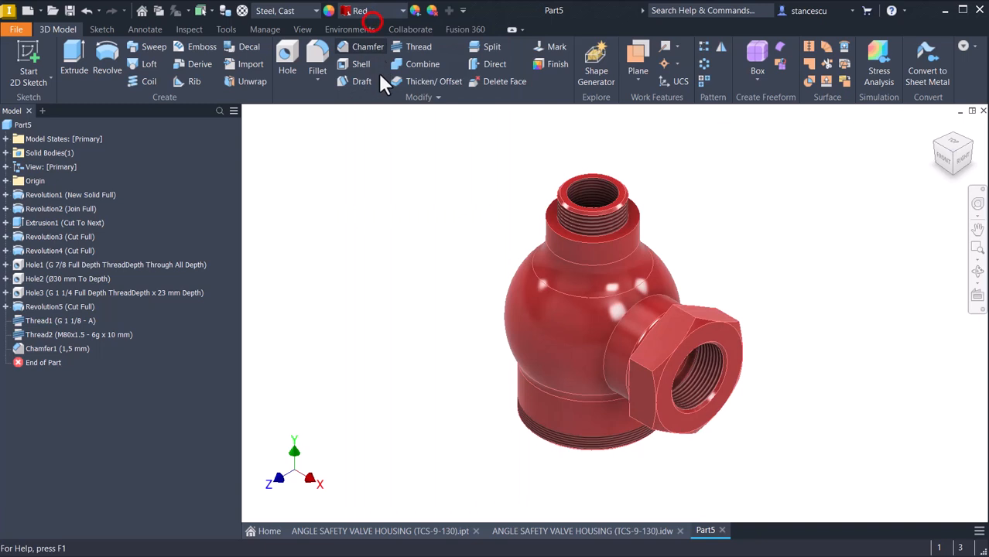
scroll(735, 189, "up", 3)
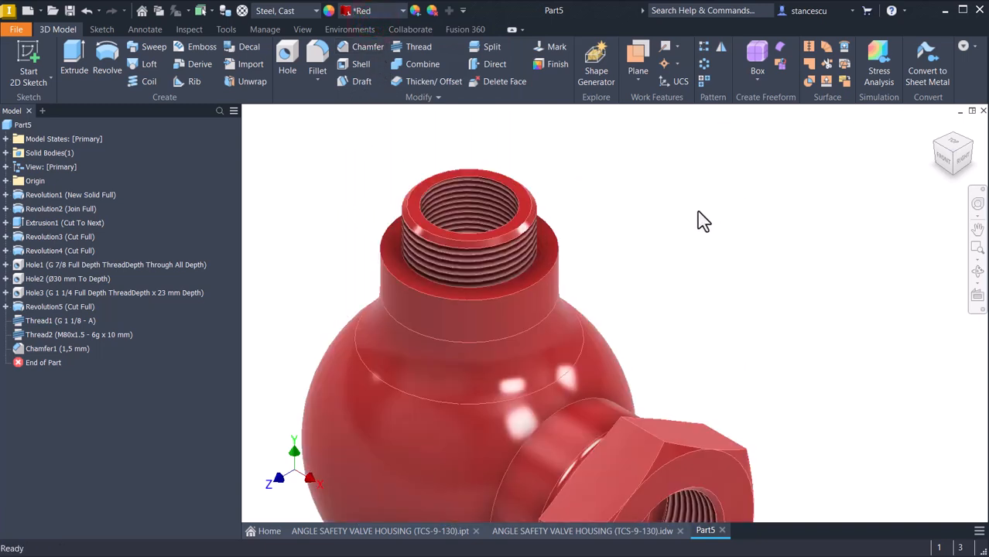
Step: Apply the Steel - Polished appearance to the shoulder below the top neck, the base's bottom face and the annular face inside the side port
left_click(550, 256)
middle_click_drag(797, 270, 801, 160)
middle_click_drag(800, 324, 759, 437, "shift")
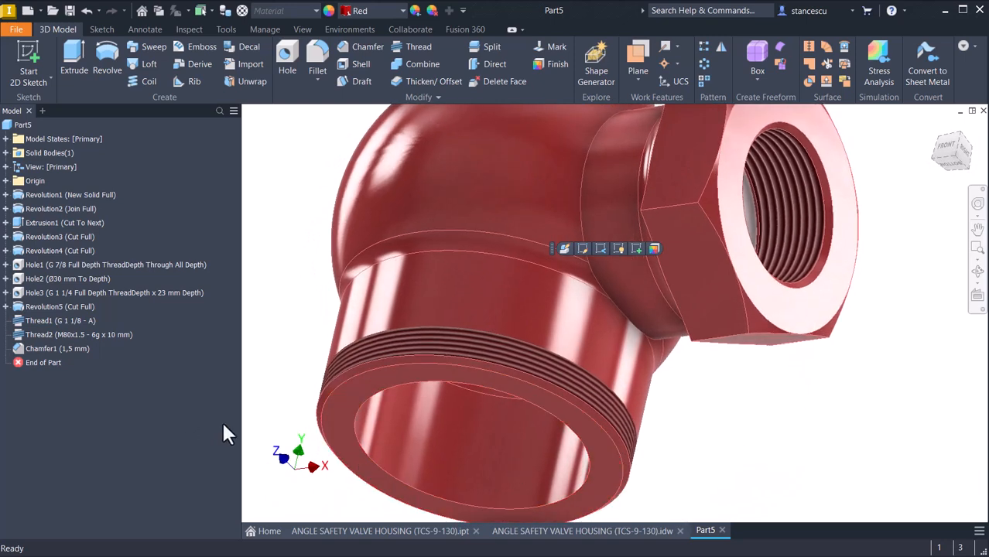
left_click(335, 430)
middle_click_drag(877, 441, 875, 439, "shift")
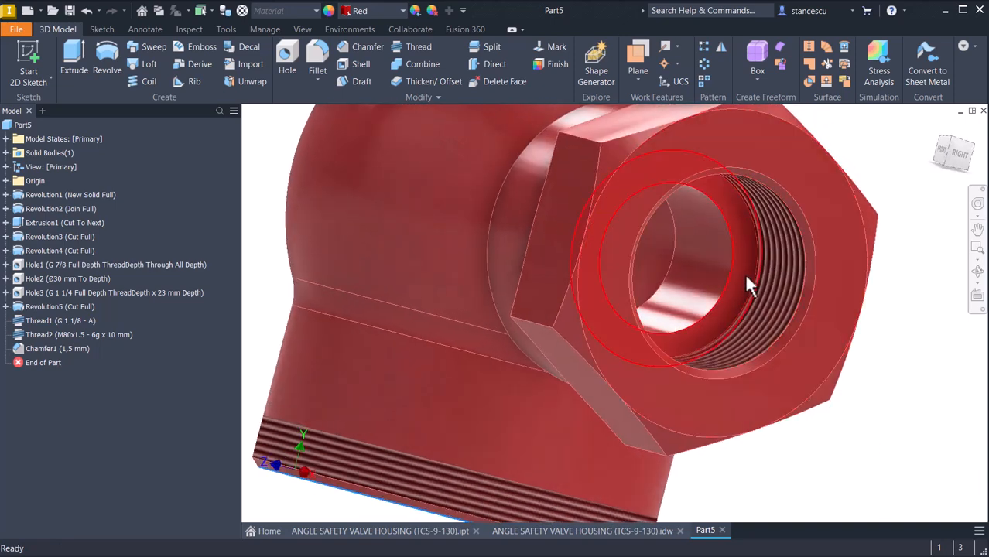
left_click(746, 273, "ctrl")
left_click(726, 266, "ctrl")
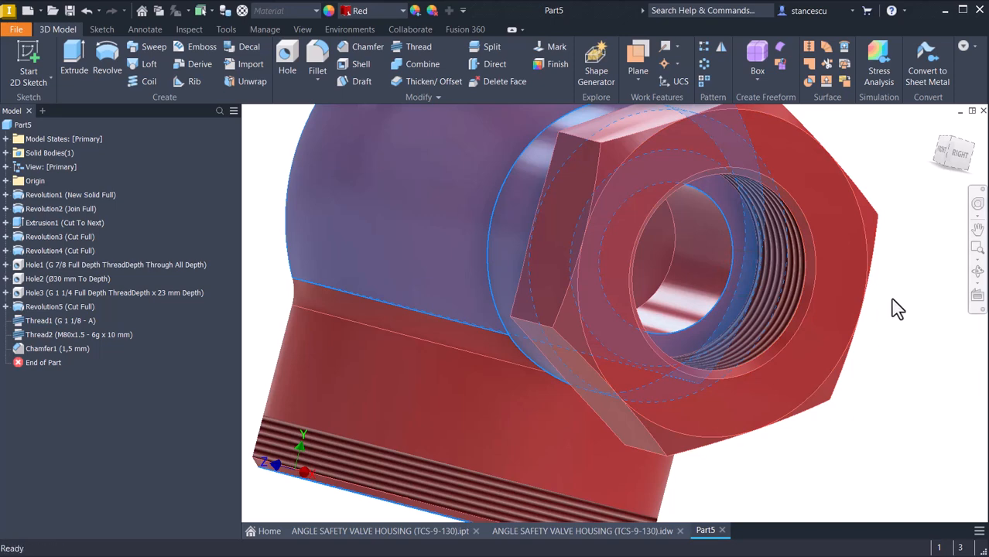
left_click(401, 212, "ctrl")
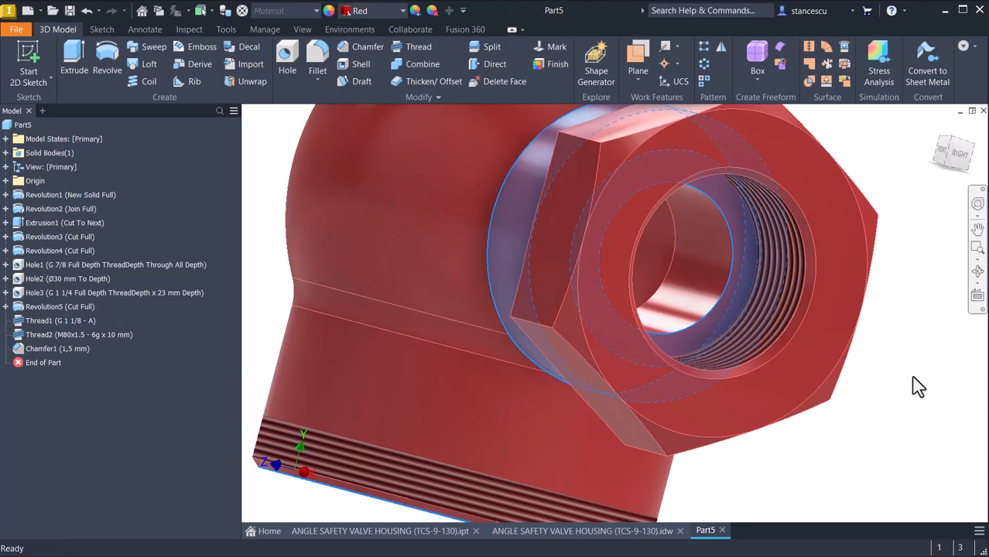
left_click(516, 217, "ctrl")
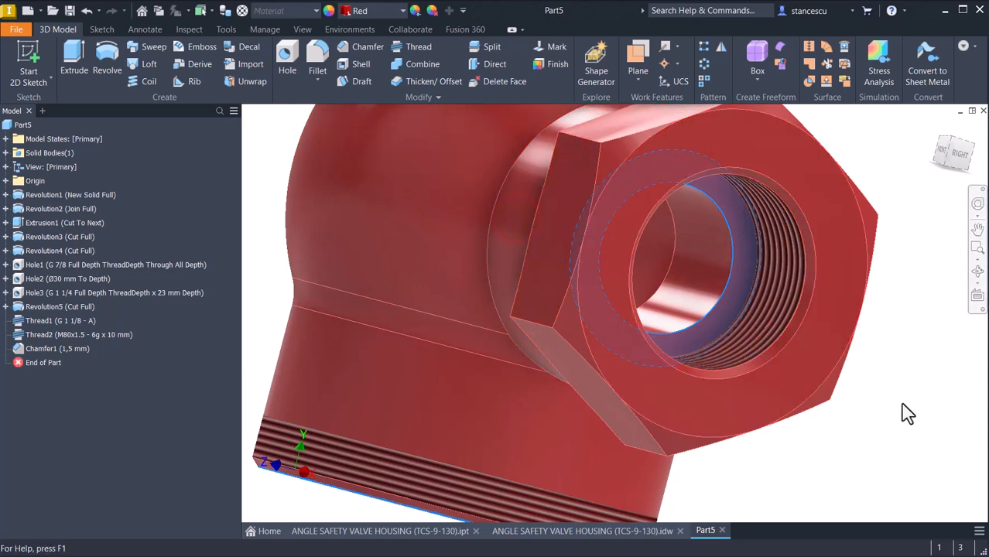
scroll(914, 392, "down", 3)
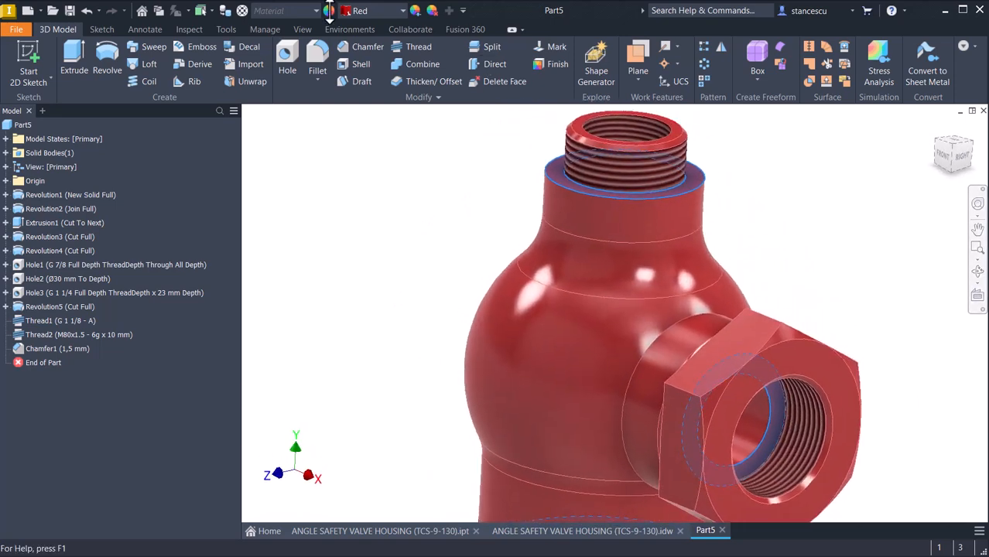
left_click(370, 11)
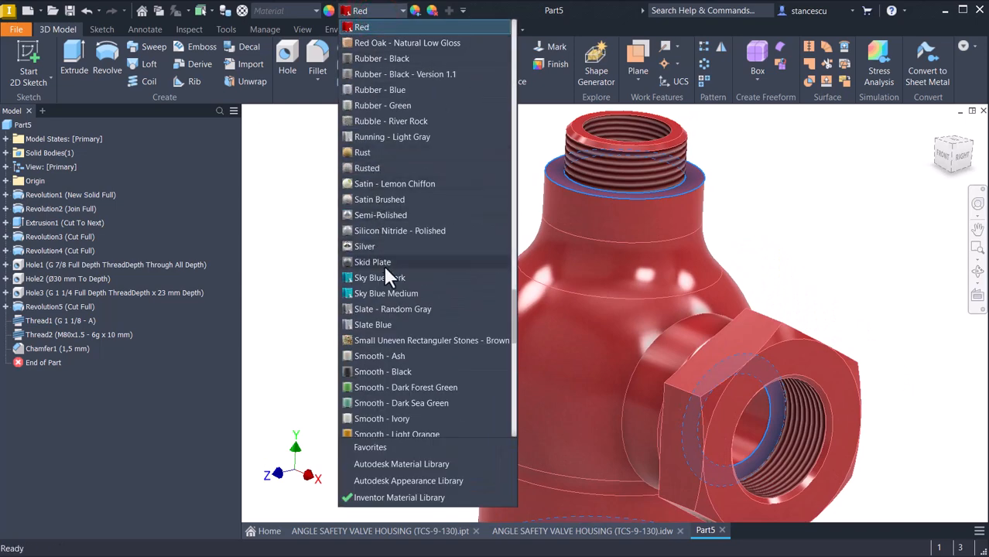
scroll(394, 294, "down", 6)
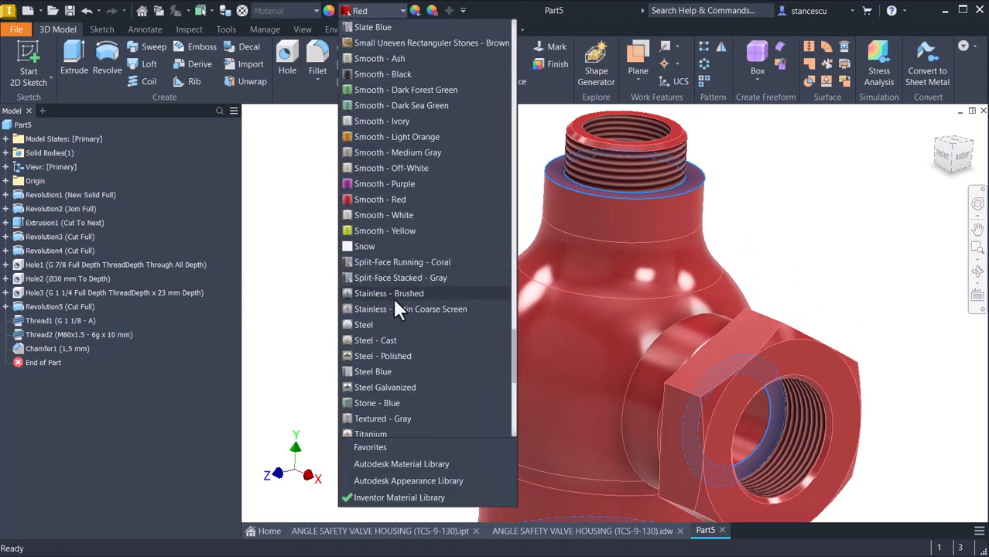
left_click(396, 360)
middle_click_drag(917, 176, 873, 201, "shift")
key("F6")
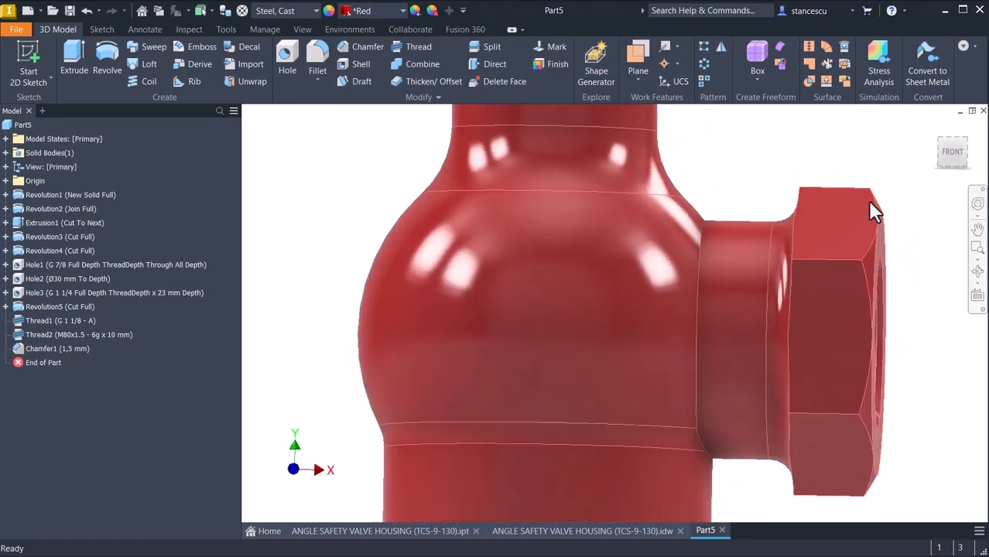
Step: Check the R4 radius in the drawing and fillet the edge where the side port meets the body with a 4 mm radius
middle_click_drag(874, 211, 710, 267, "shift")
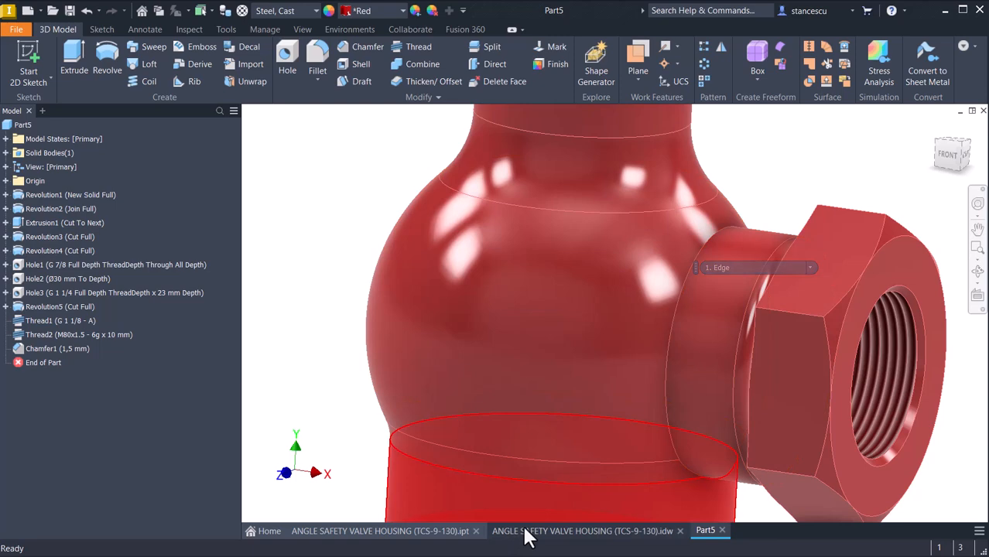
left_click(525, 531)
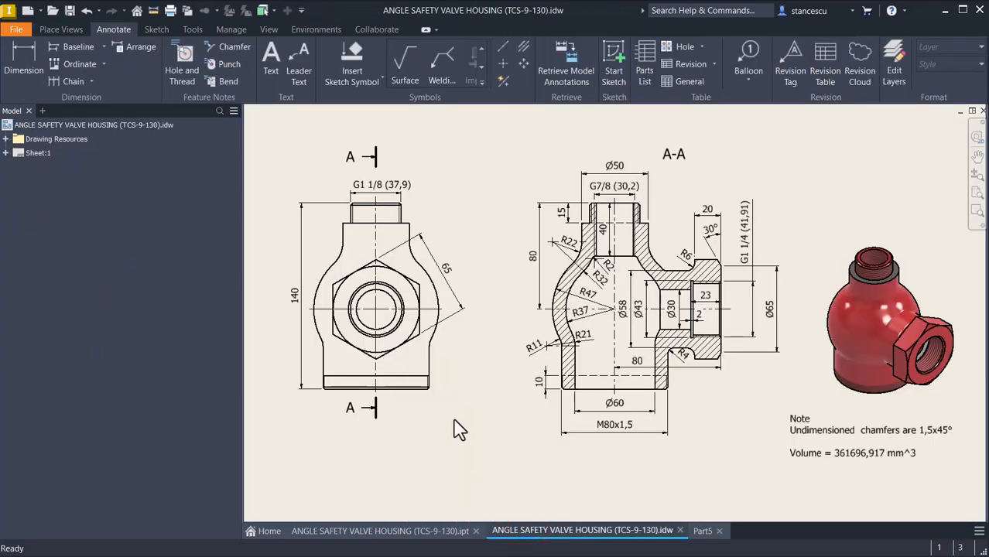
left_click(701, 532)
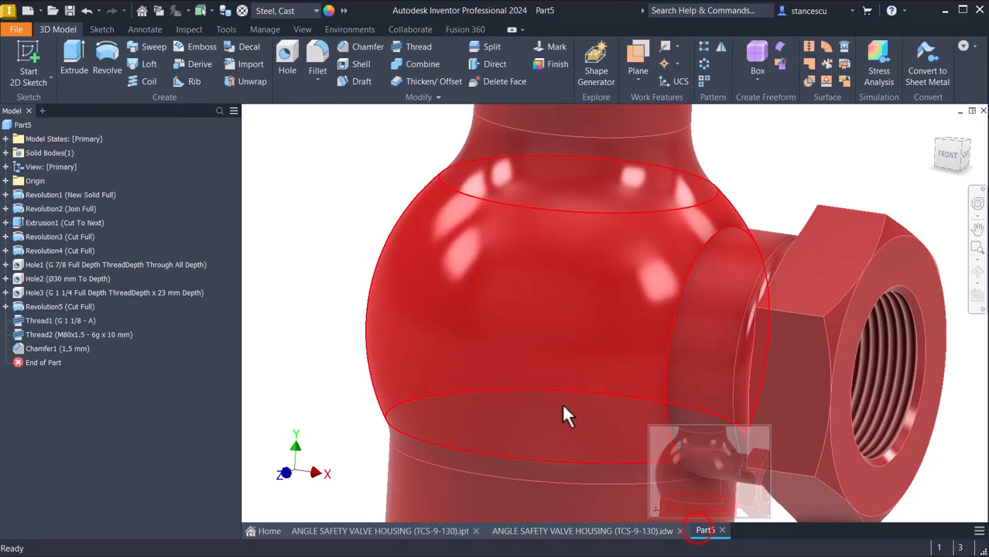
left_click(681, 315)
left_click(687, 299)
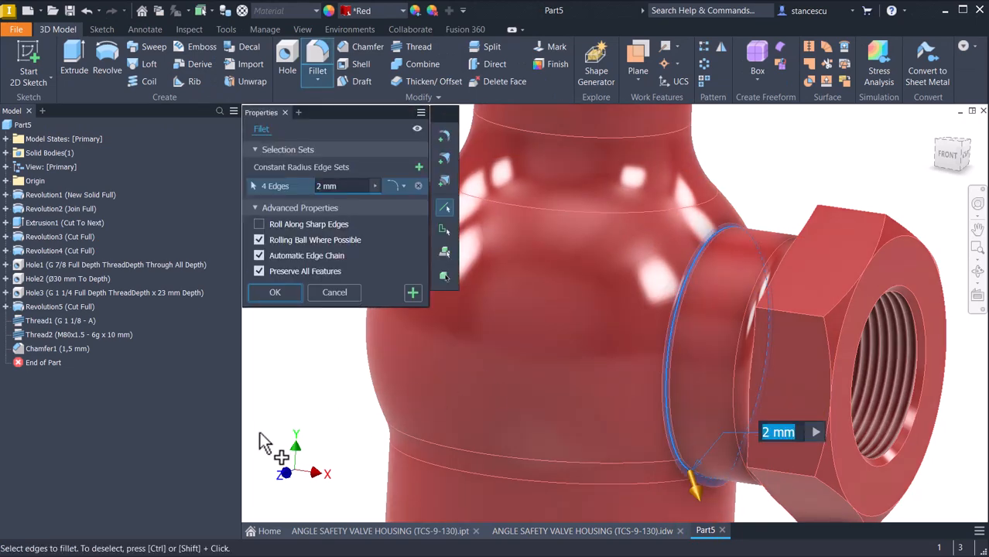
type("4")
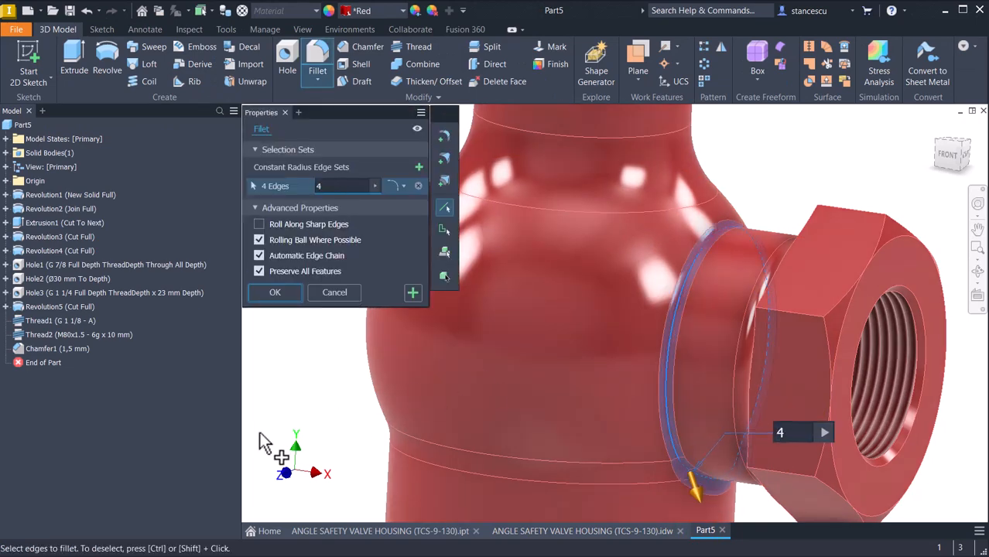
left_click(281, 292)
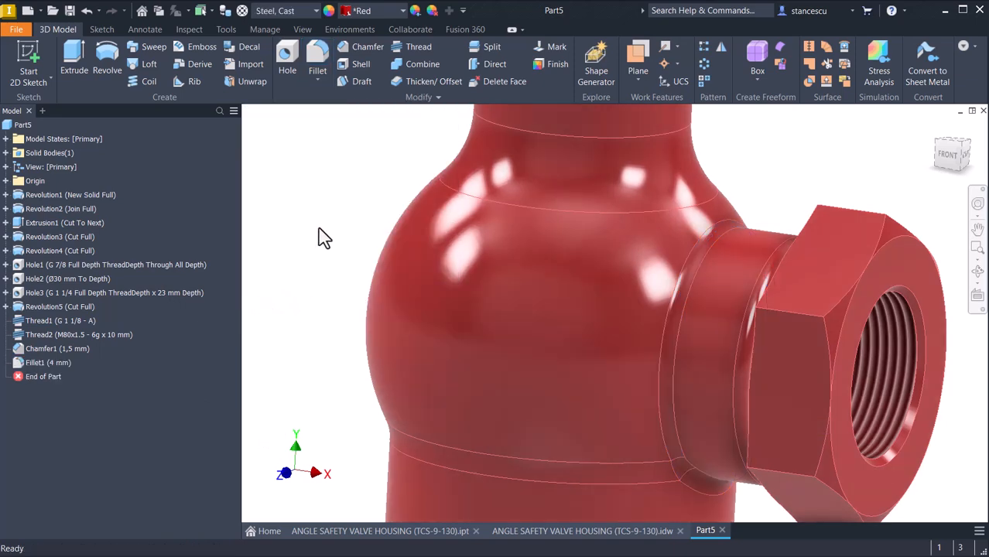
Step: Update the part's physical properties in iProperties and copy the recalculated volume value
key("F6")
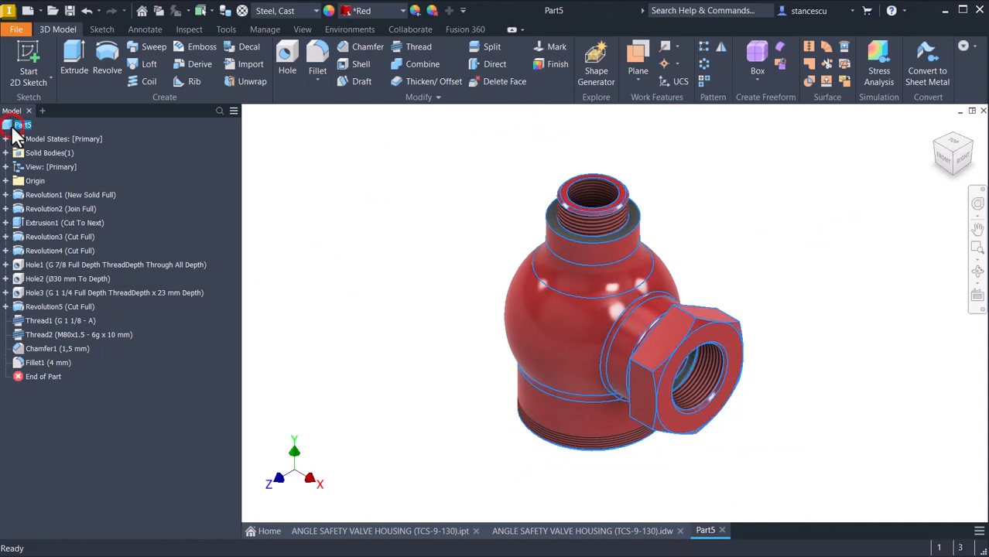
right_click(14, 125)
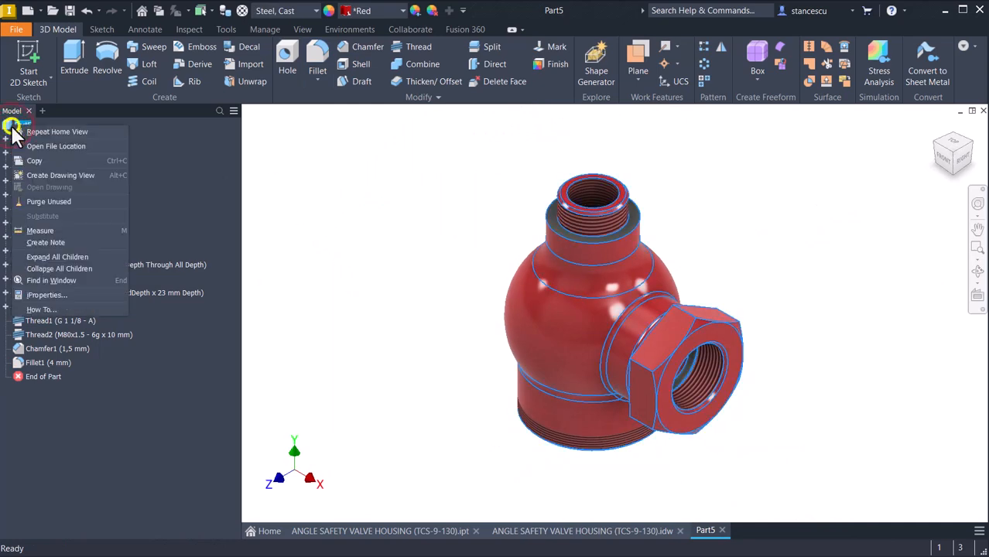
left_click(52, 294)
left_click(529, 89)
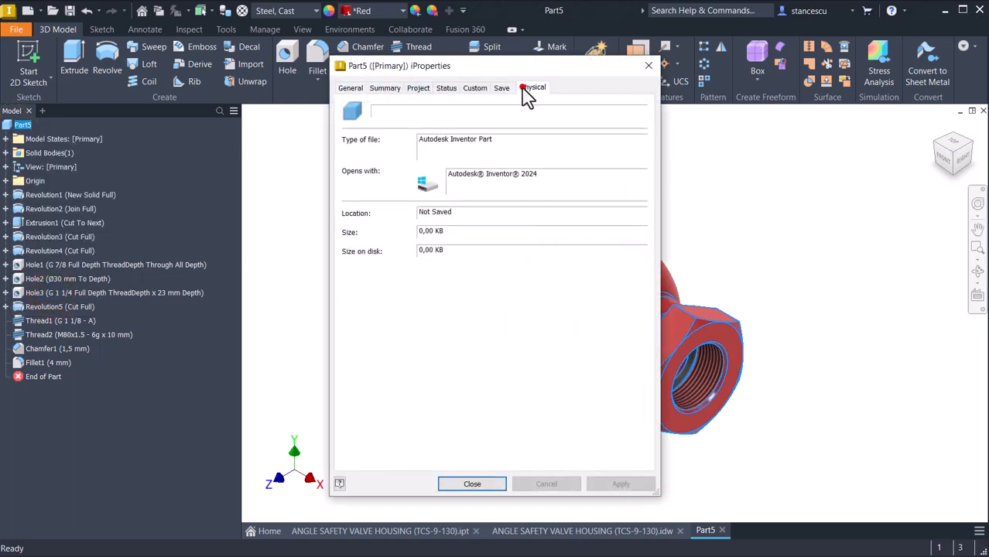
left_click(605, 119)
double_click(460, 292)
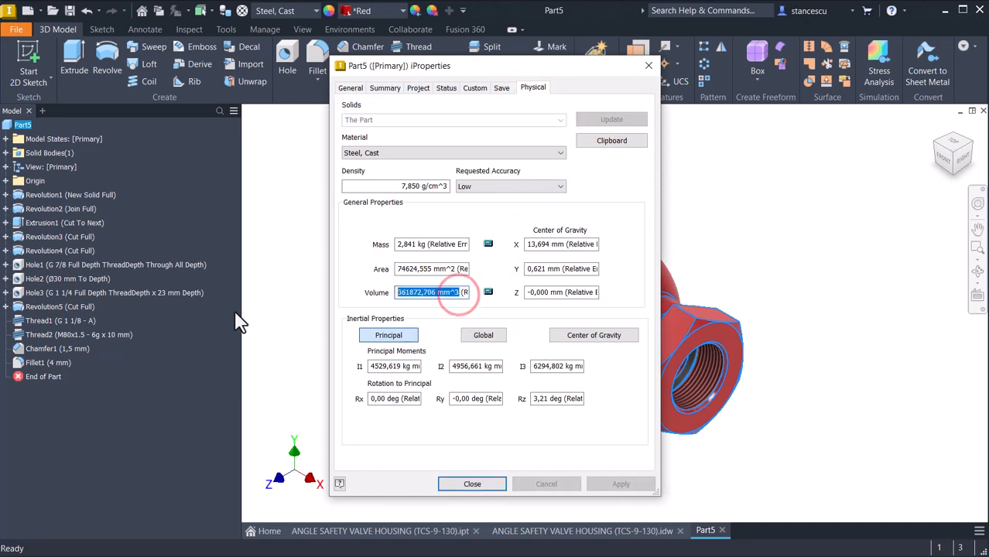
key("ctrl+c")
left_click(468, 484)
Step: Paste the copied volume 361872,706 mm^3 below the current value in the drawing's note and align it using spaces
left_click(561, 532)
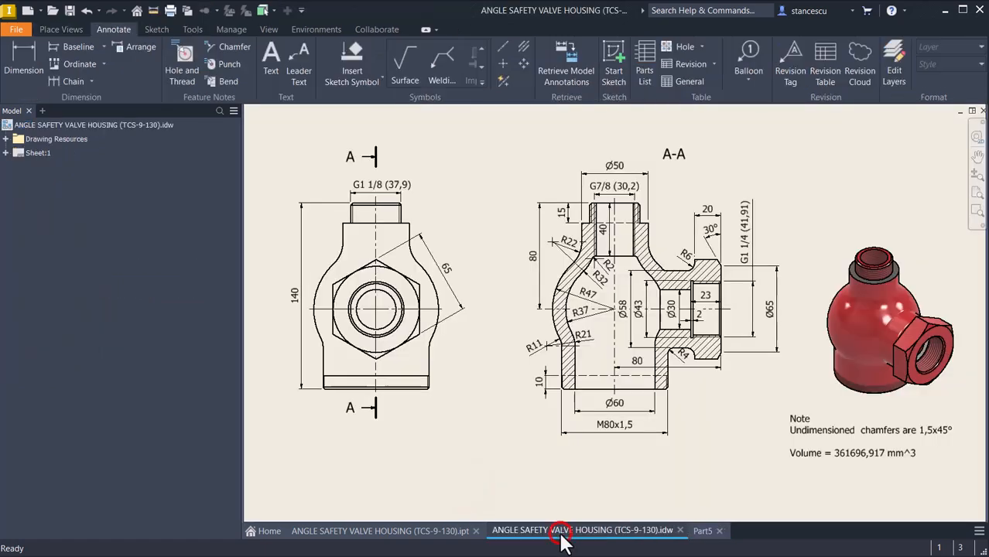
double_click(856, 454)
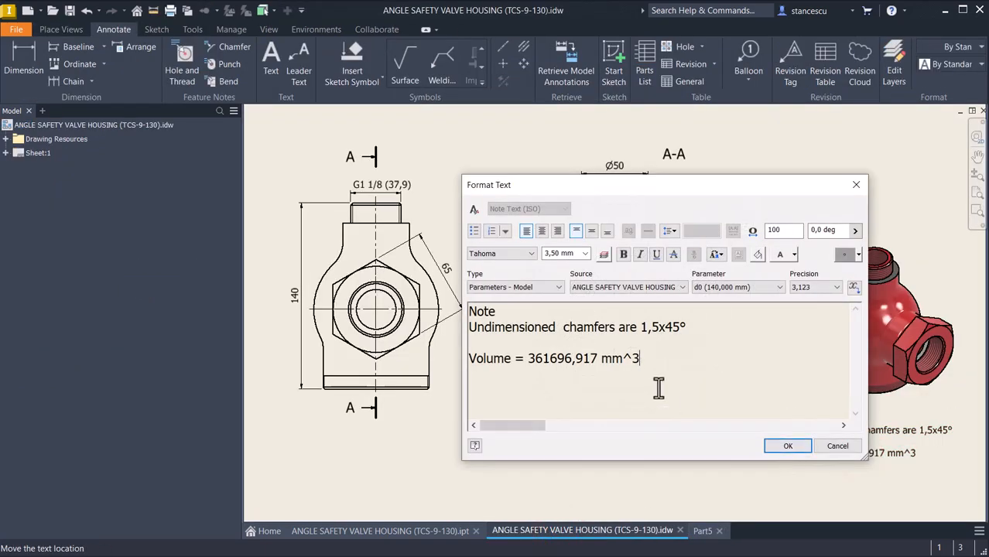
key("ctrl+v")
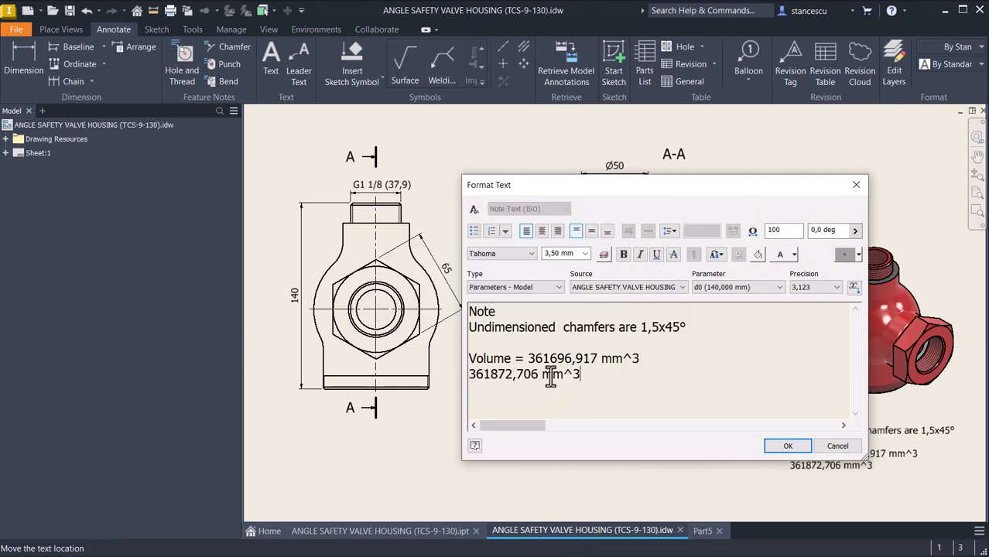
left_click(470, 373)
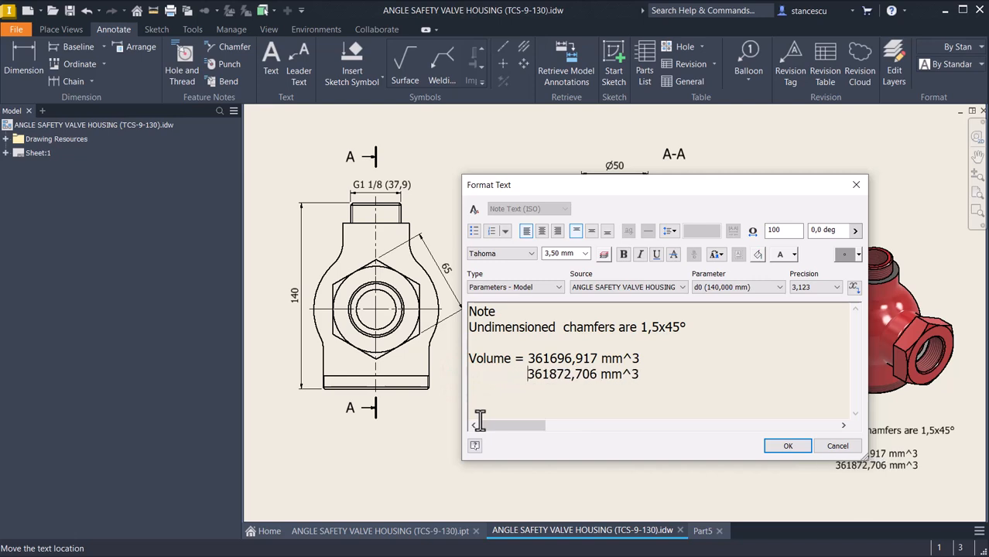
Step: Delete the outdated volume value and the extra spacing from the note, leaving the line as Volume = 361872,706 mm^3
left_click(653, 365)
key("ctrl+shift+Left")
key("ctrl+shift+Left")
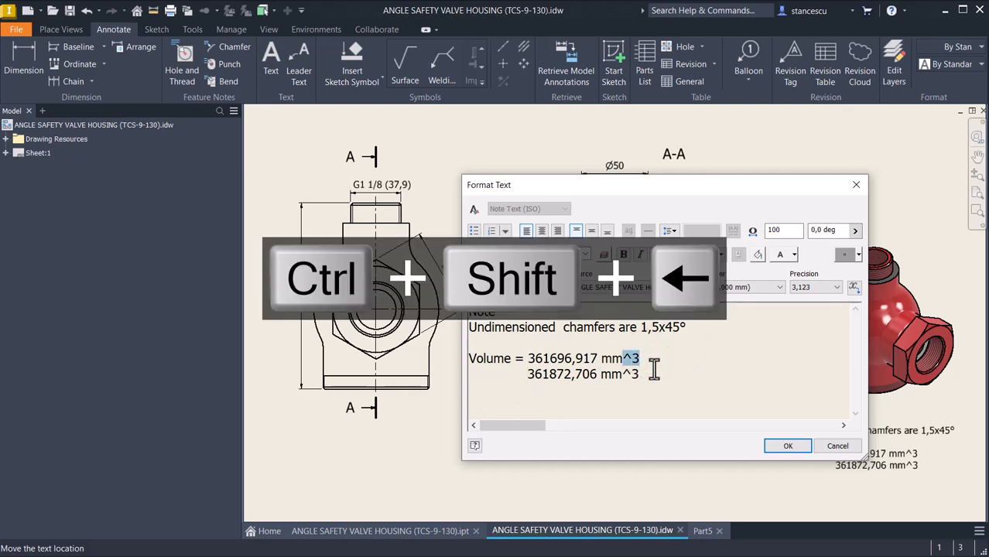
key("ctrl+shift+Left")
key("ctrl+shift+Left")
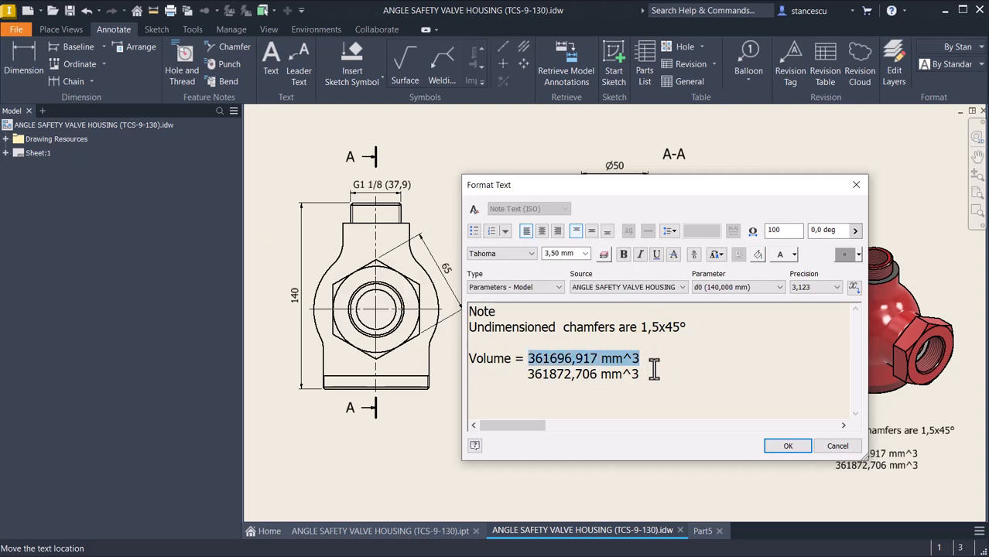
key("Delete")
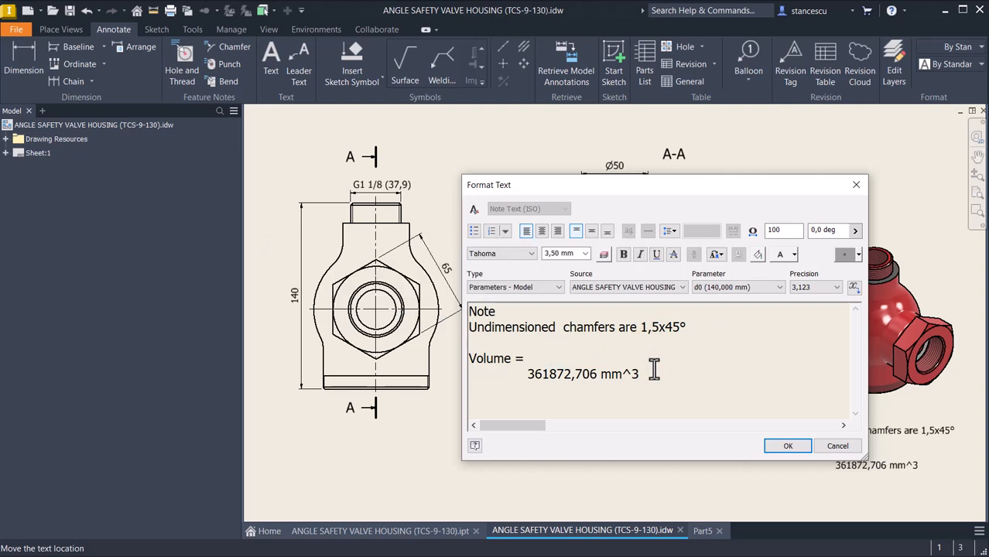
key("Delete")
key("ctrl+shift+Right")
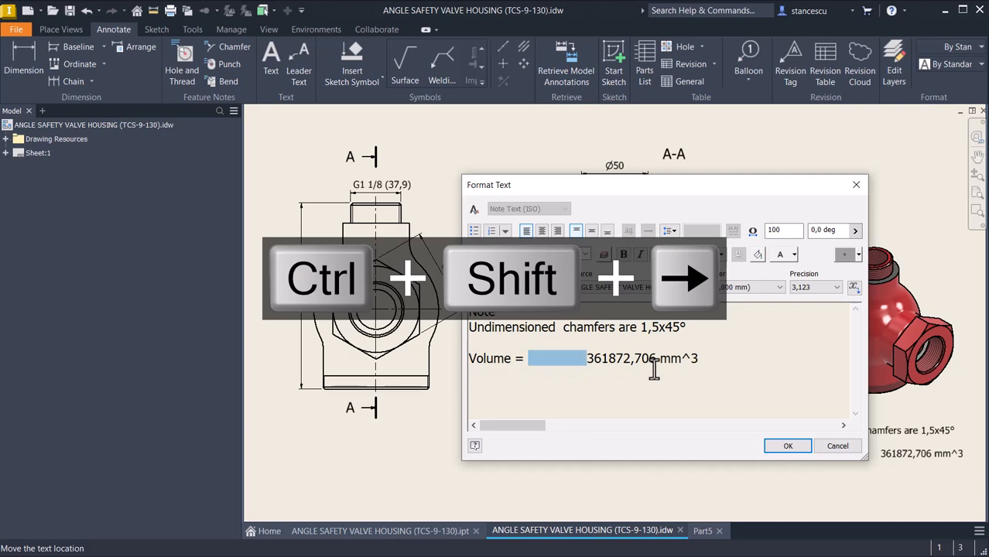
key("Delete")
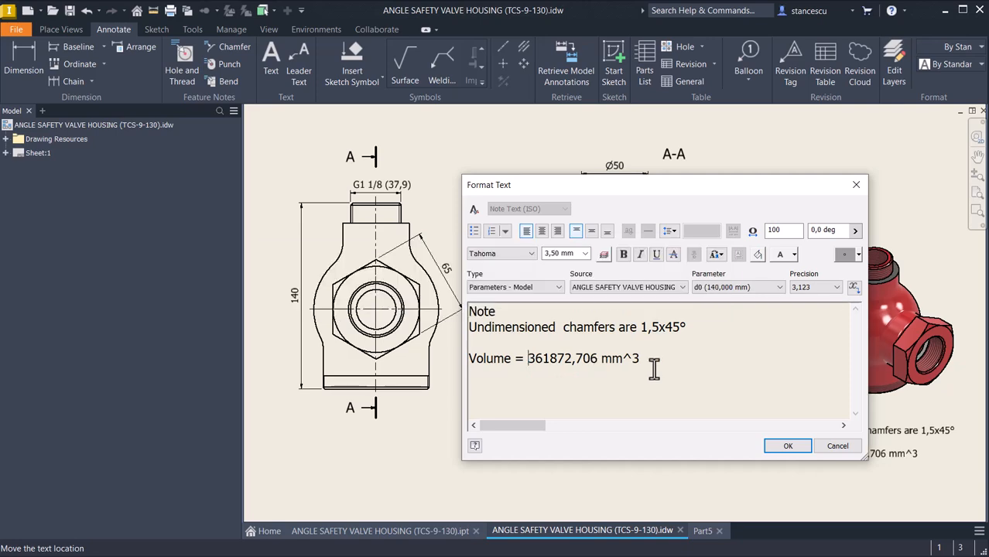
left_click(774, 447)
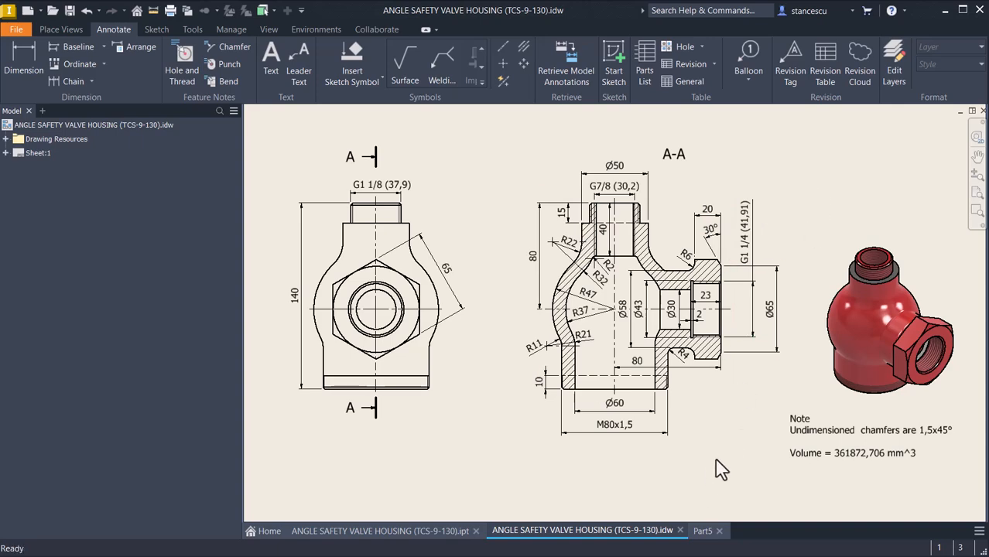
Step: Compare the part with the reference housing model and set its visual style to Shaded
left_click(702, 530)
left_click(785, 258)
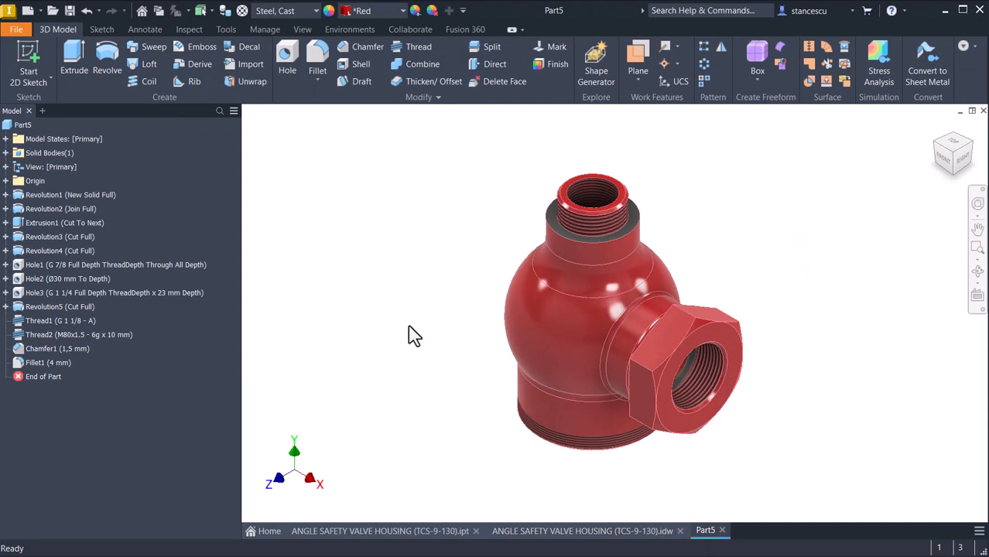
left_click(386, 531)
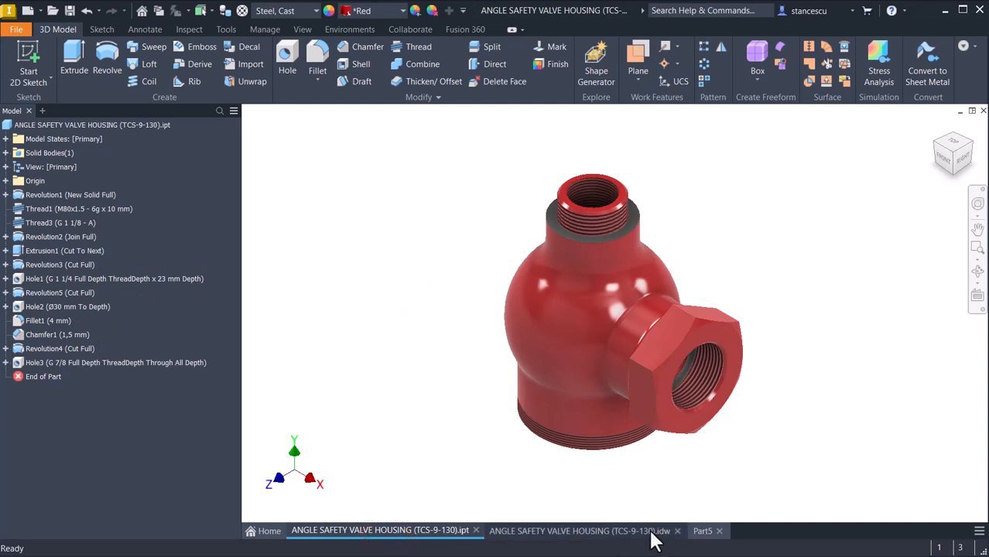
left_click(698, 530)
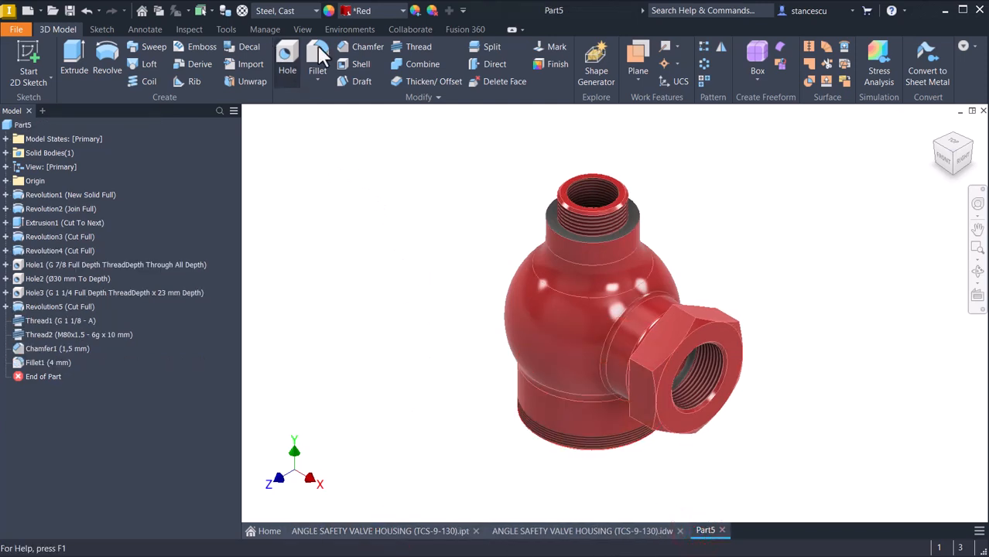
left_click(302, 30)
left_click(257, 69)
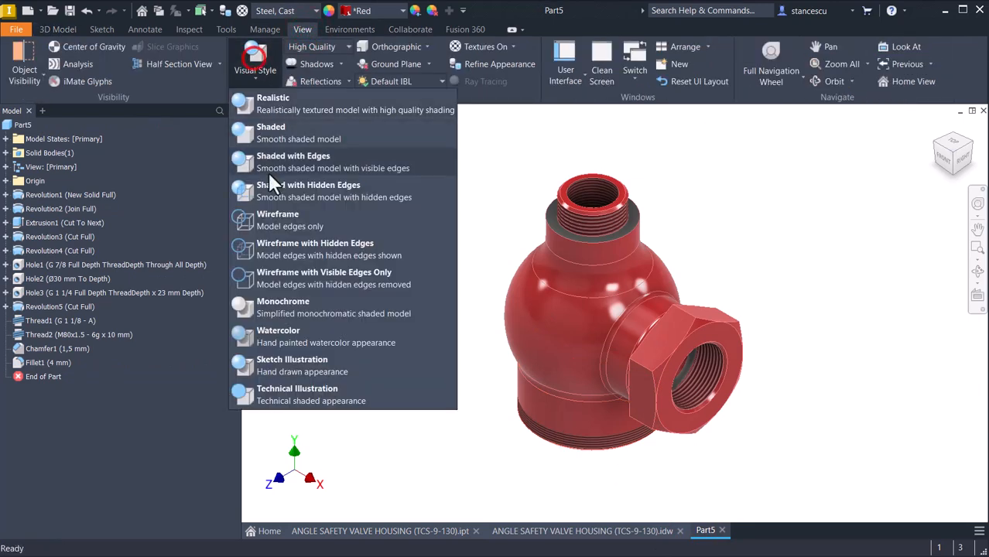
left_click(264, 127)
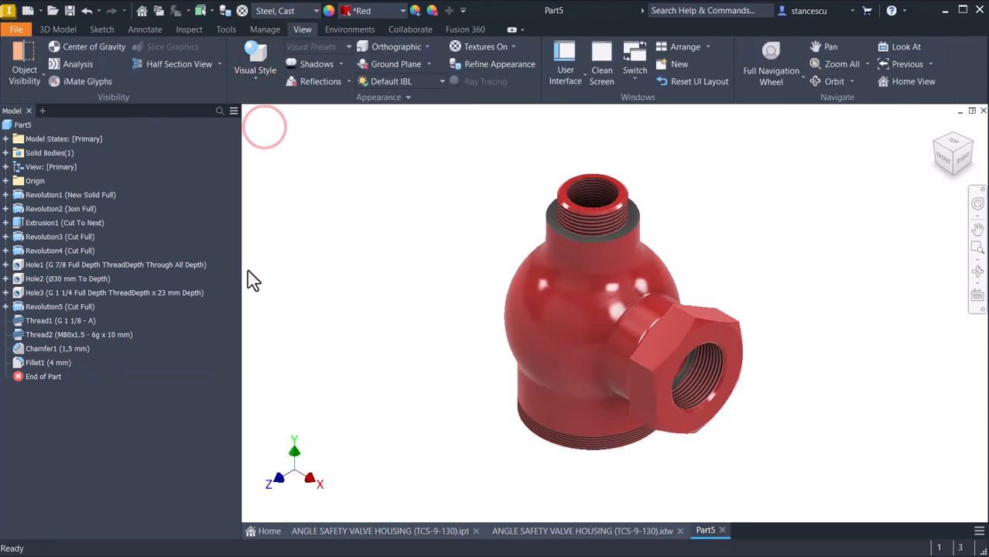
Step: Compare the finished part's shape, appearance and feature list with the reference ANGLE SAFETY VALVE HOUSING (TCS-9-130) part
left_click(422, 532)
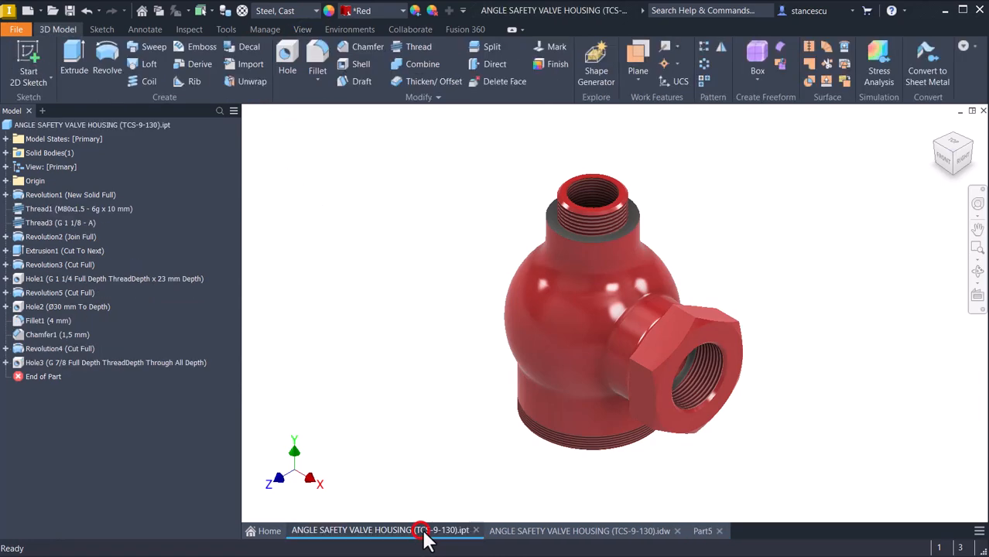
left_click(688, 531)
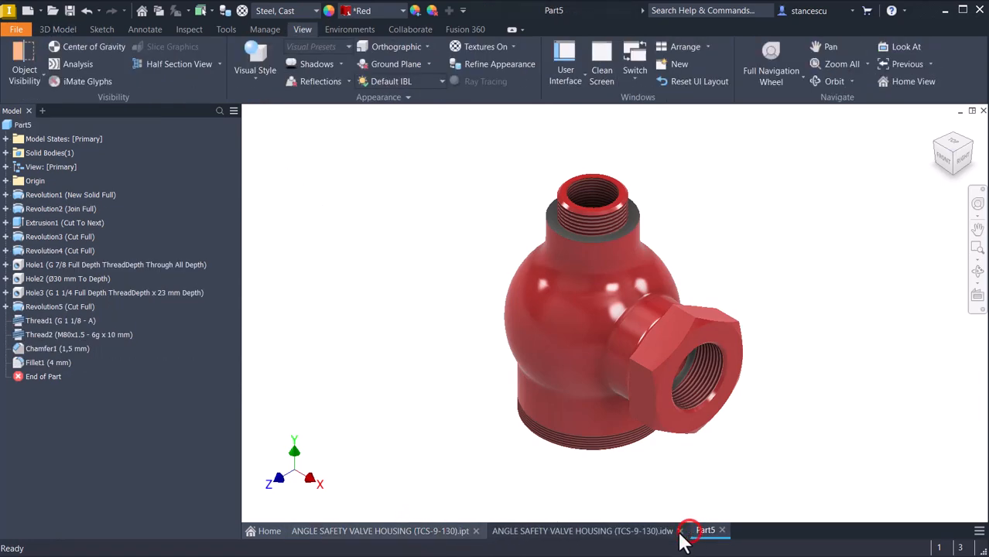
left_click(398, 530)
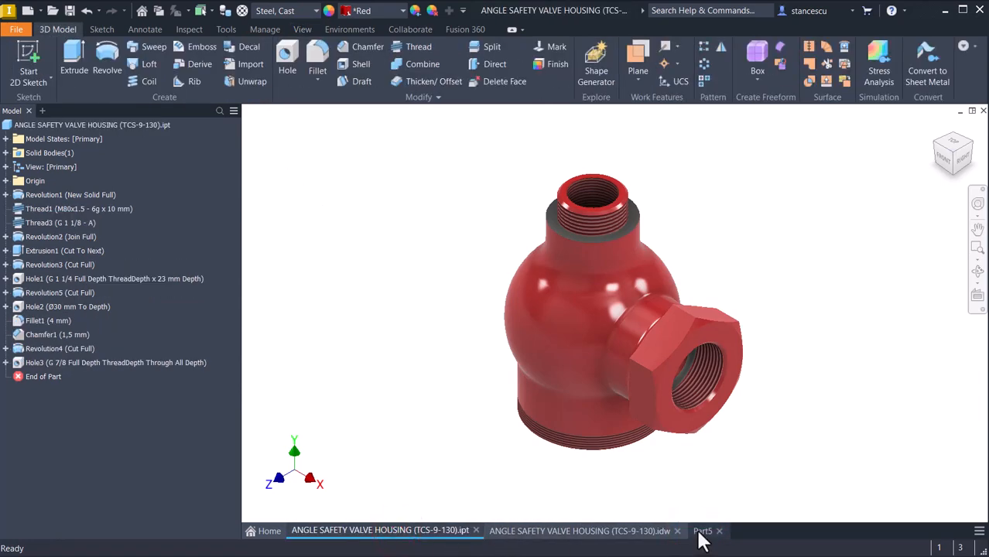
left_click(702, 531)
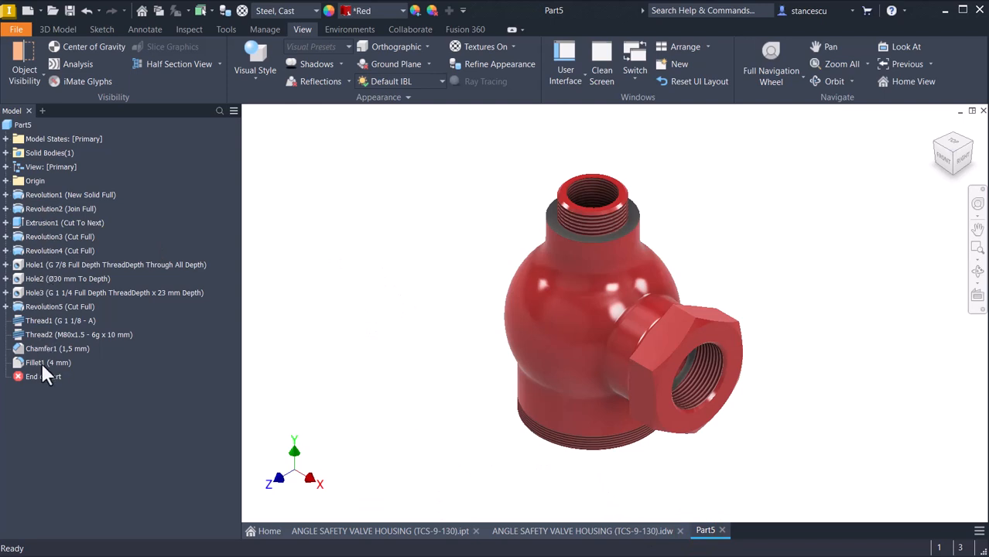
left_click(415, 534)
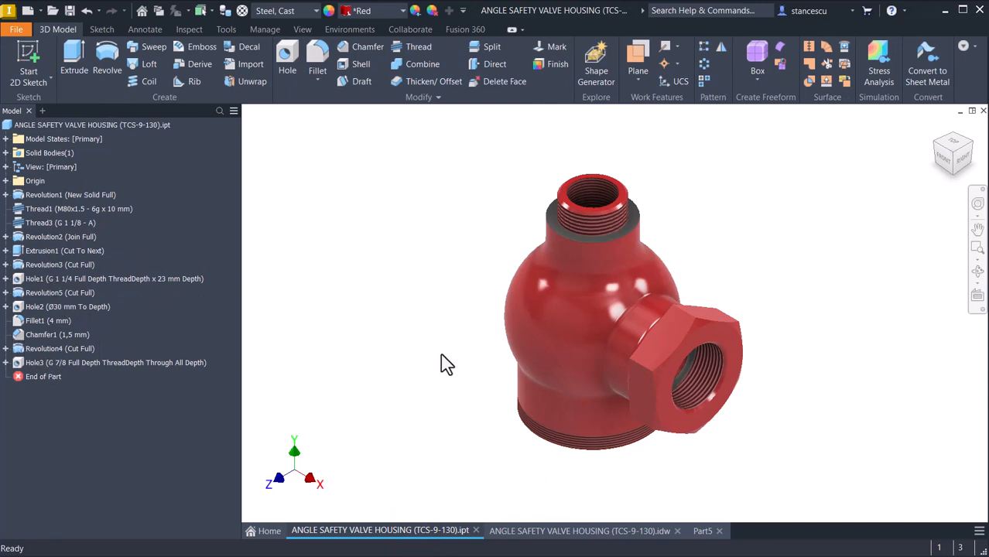
left_click(701, 532)
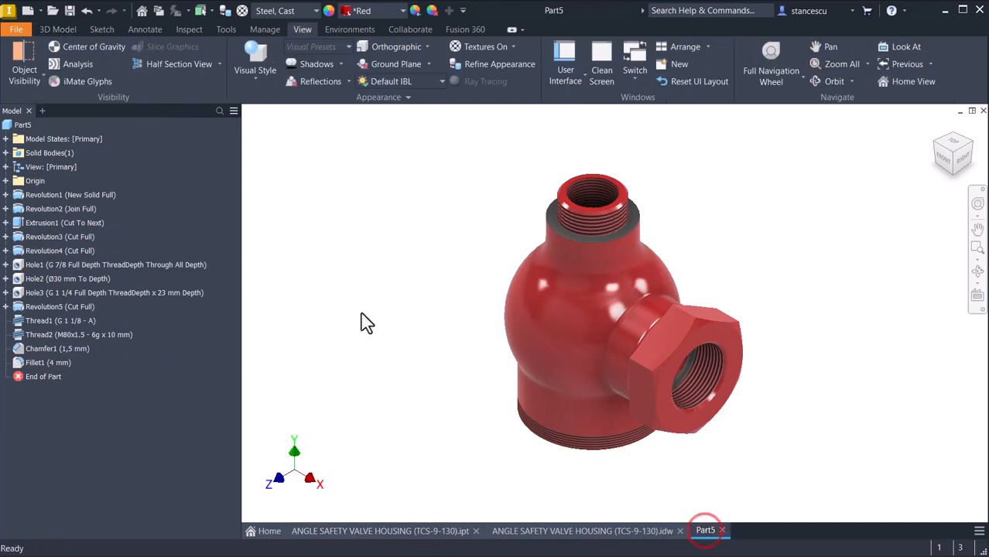